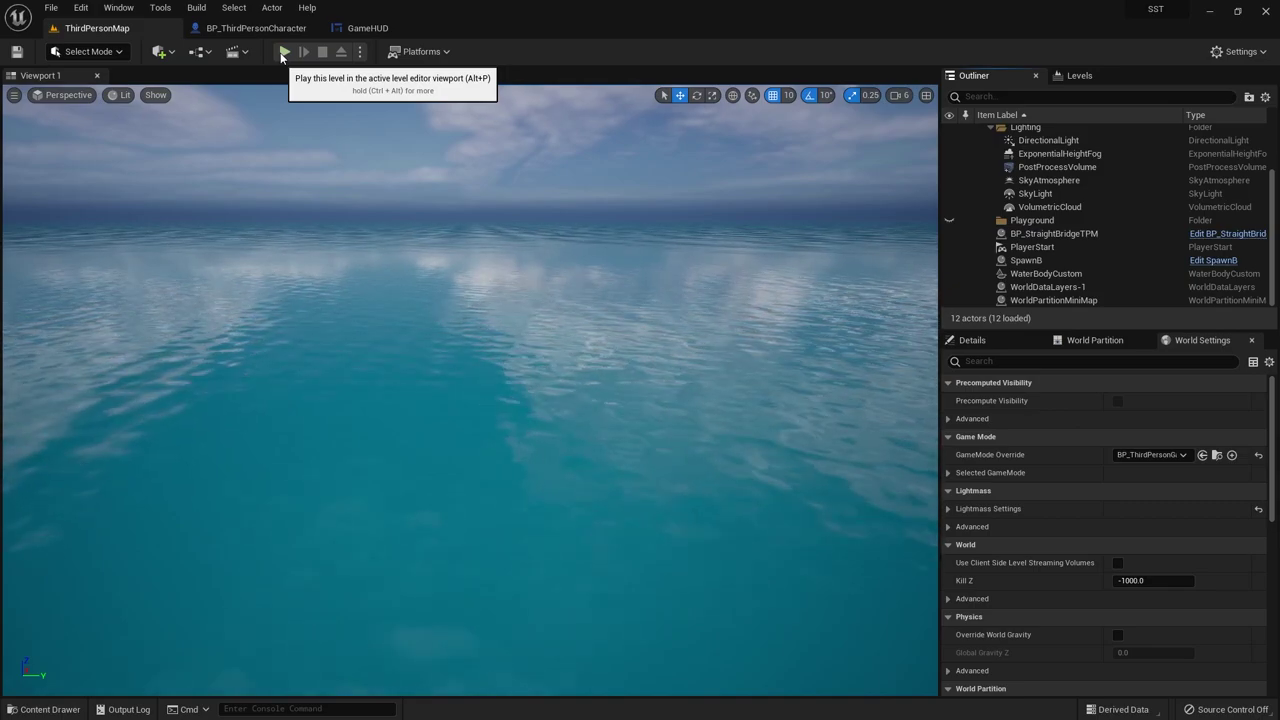
Step: Play-test the bridge level, stop the session, and open the Content Drawer
{"action": "left_click", "coordinate": [285, 51]}
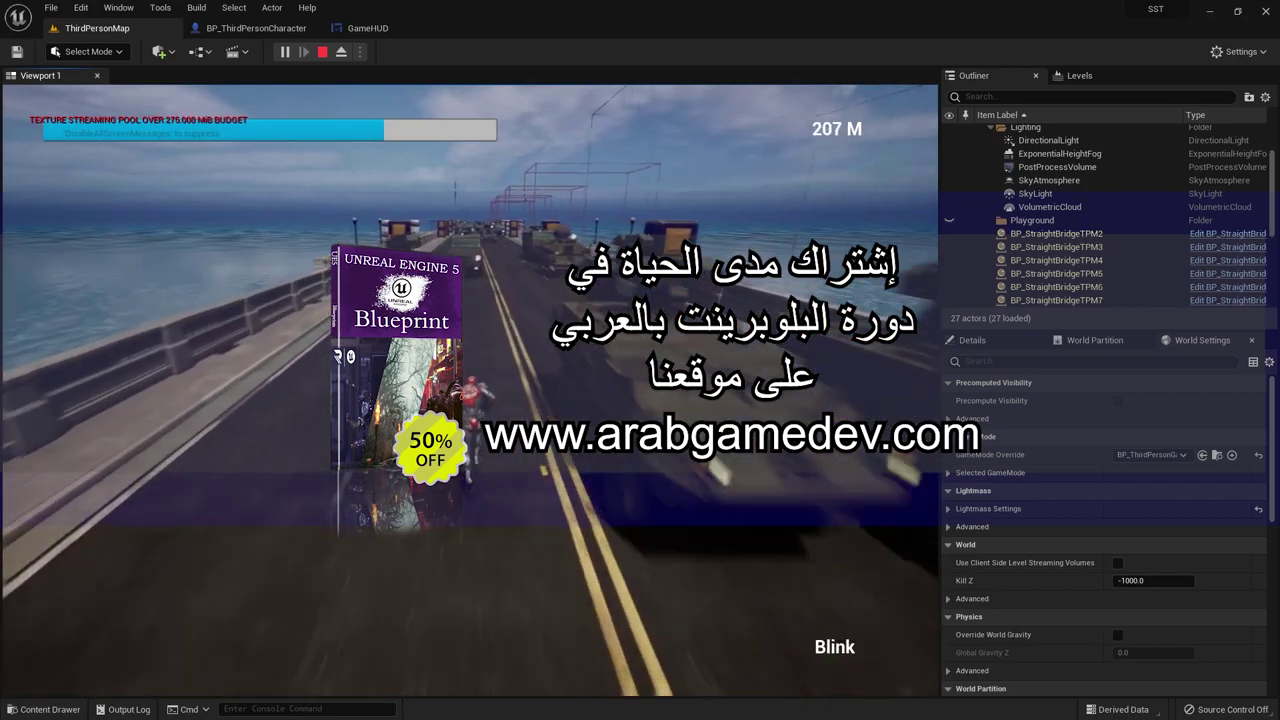
{"action": "key", "text": "Escape"}
{"action": "key", "text": "ctrl+space"}
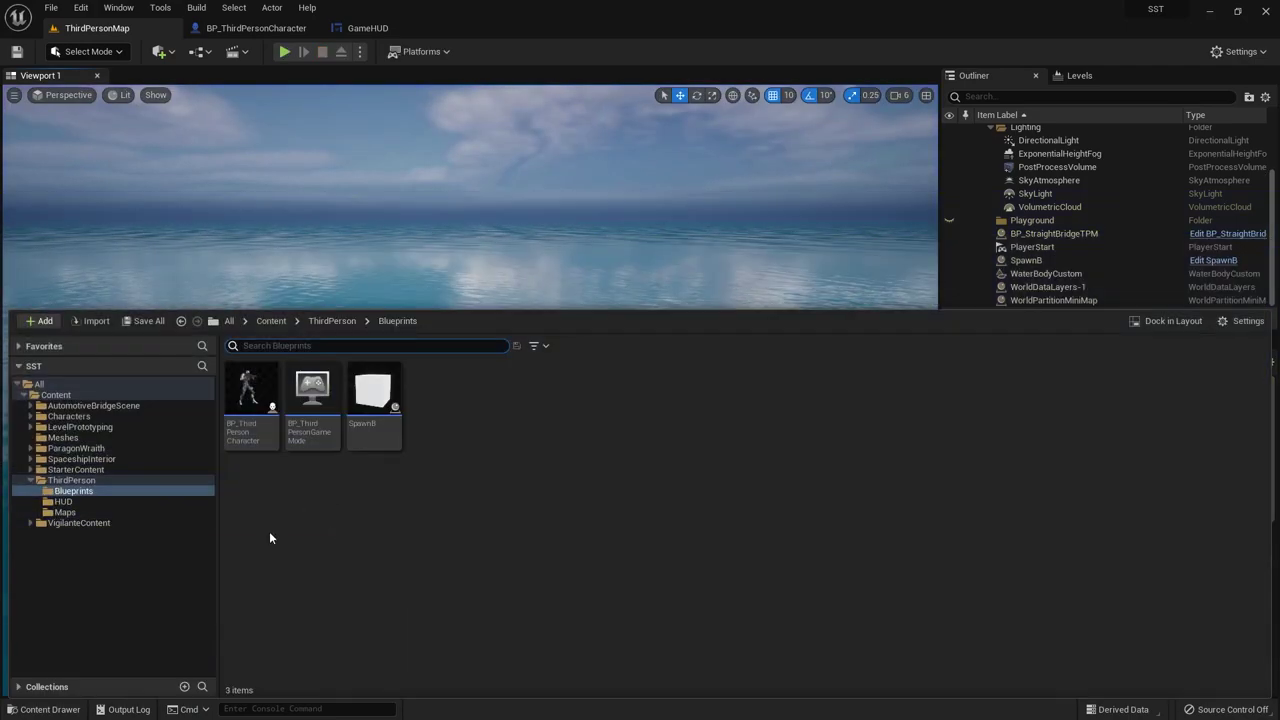
Step: Create an Actor Blueprint named HealthPickUp in the ThirdPerson > Blueprints folder
{"action": "left_click", "coordinate": [74, 480]}
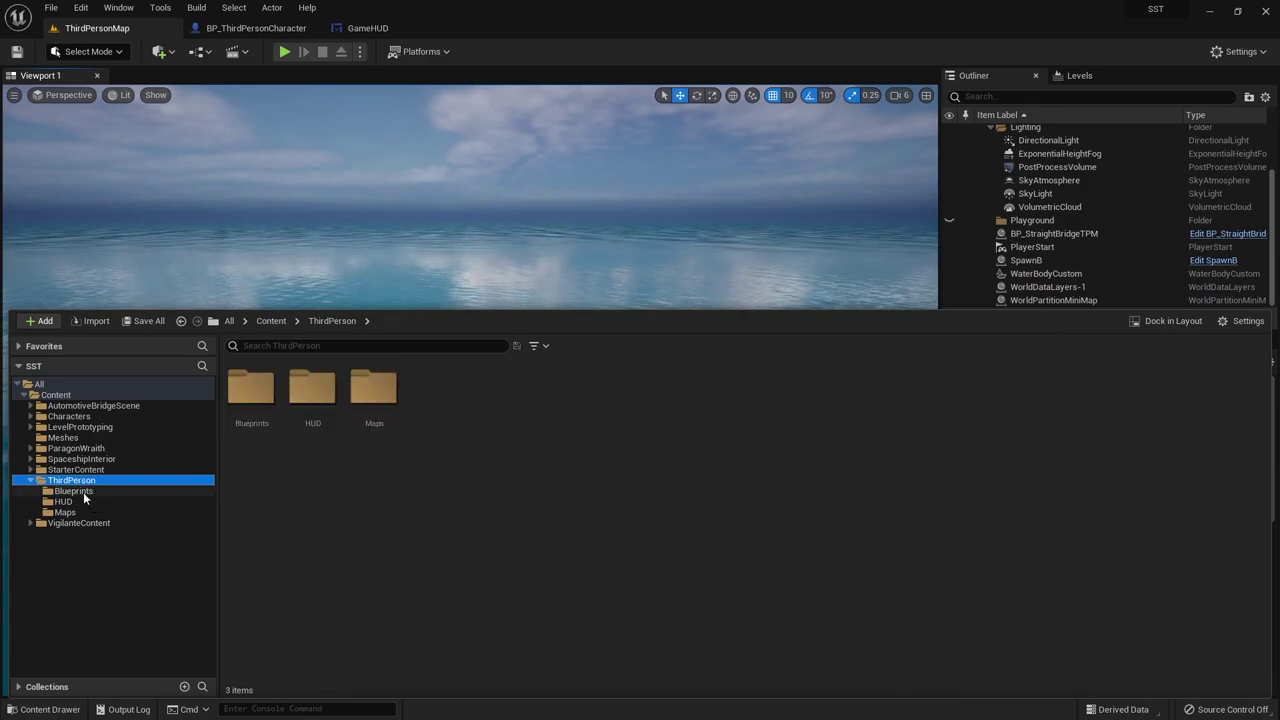
{"action": "left_click", "coordinate": [75, 491]}
{"action": "right_click", "coordinate": [491, 440]}
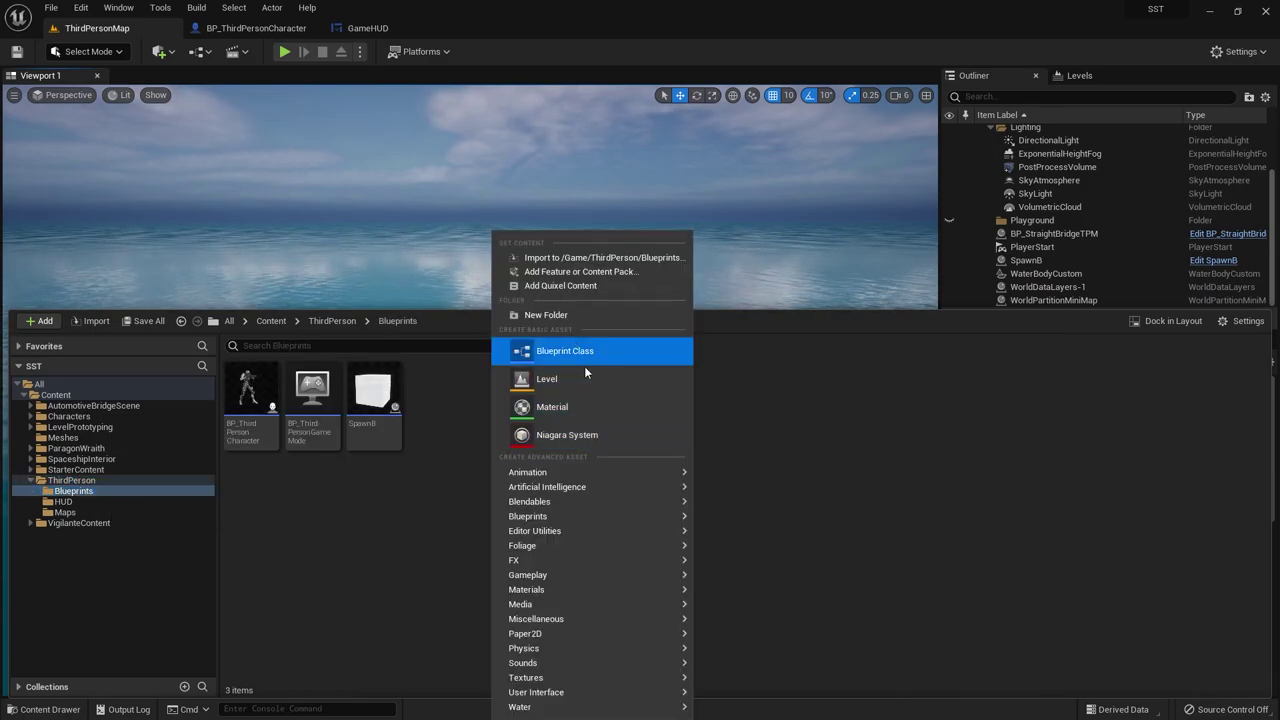
{"action": "left_click", "coordinate": [584, 355]}
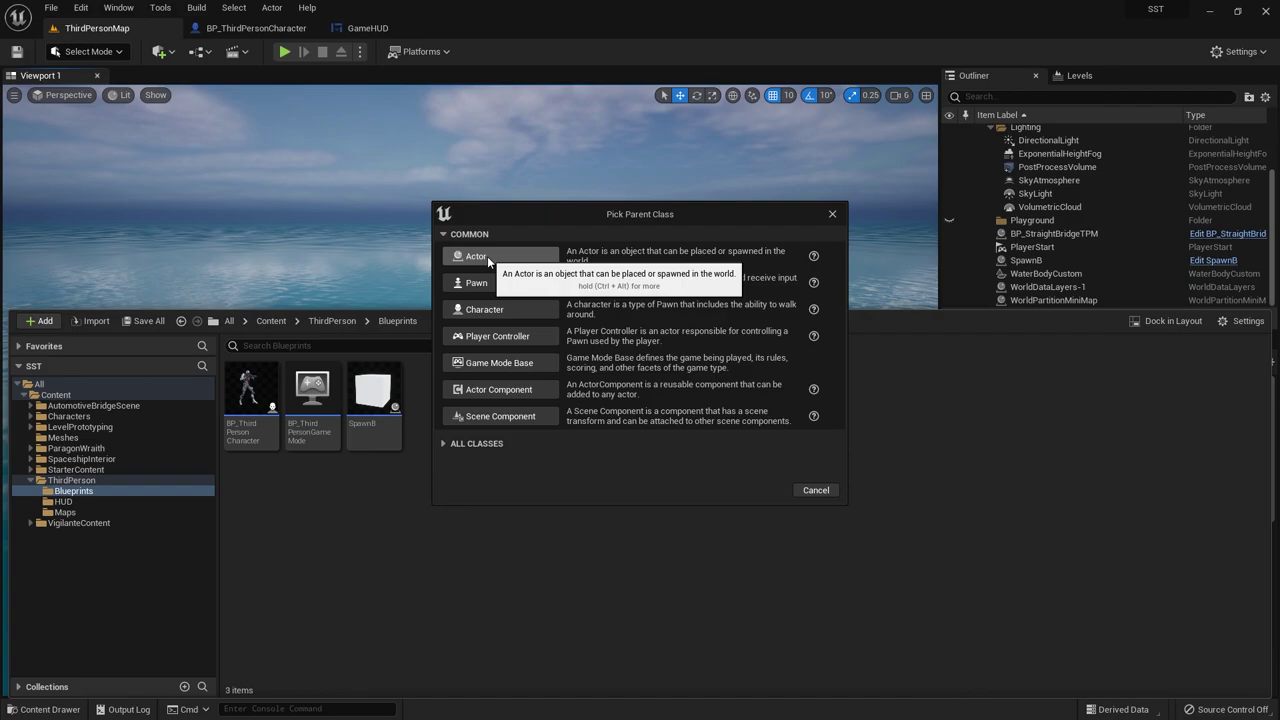
{"action": "left_click", "coordinate": [487, 256]}
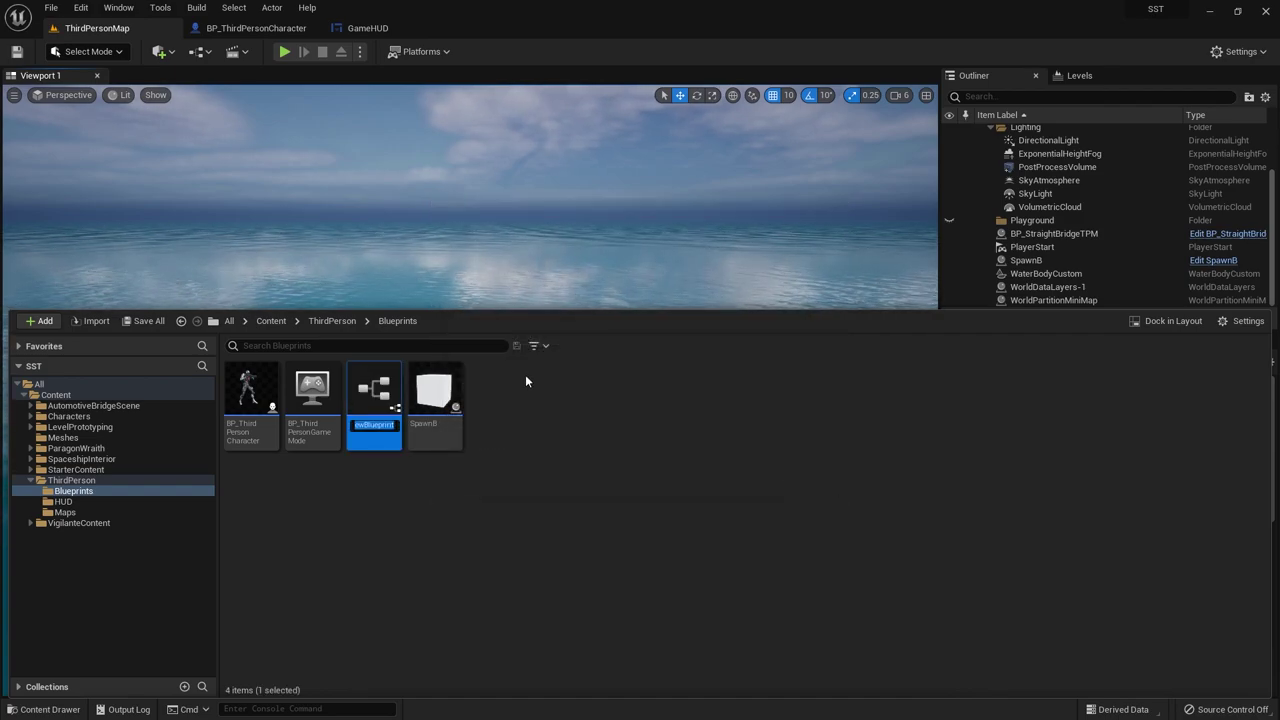
{"action": "type", "text": "Health"}
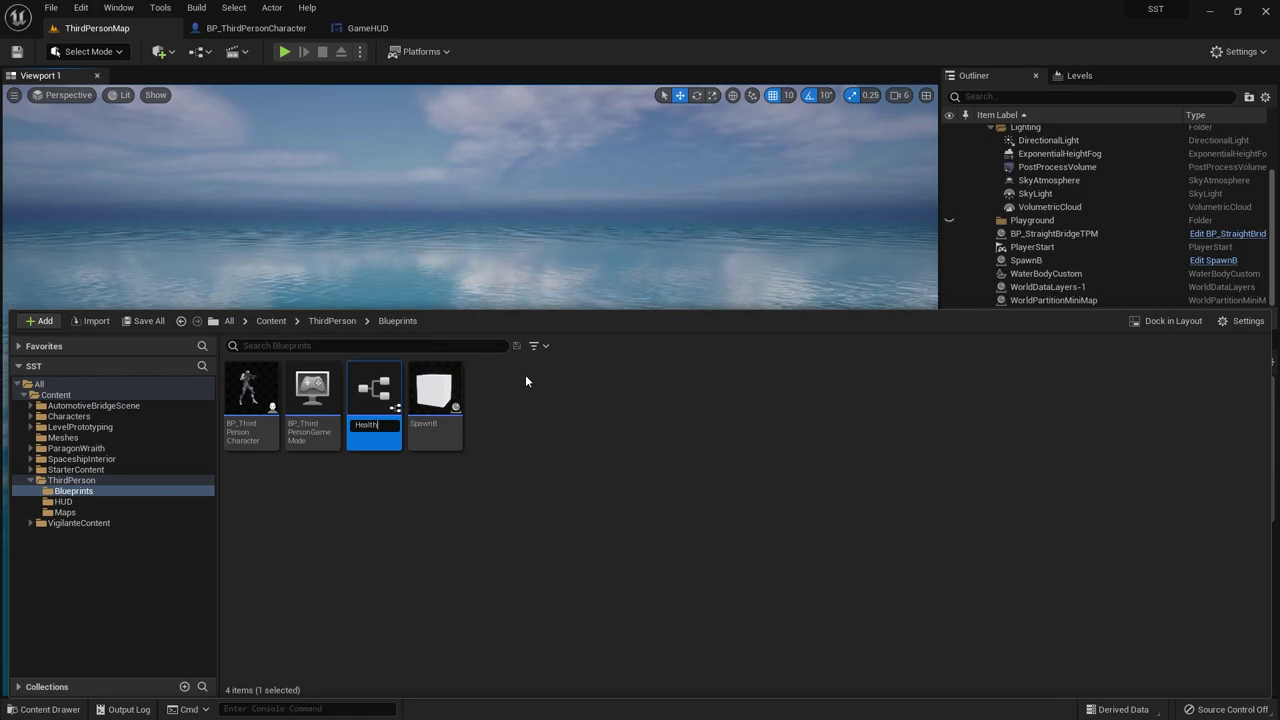
{"action": "type", "text": "Pic"}
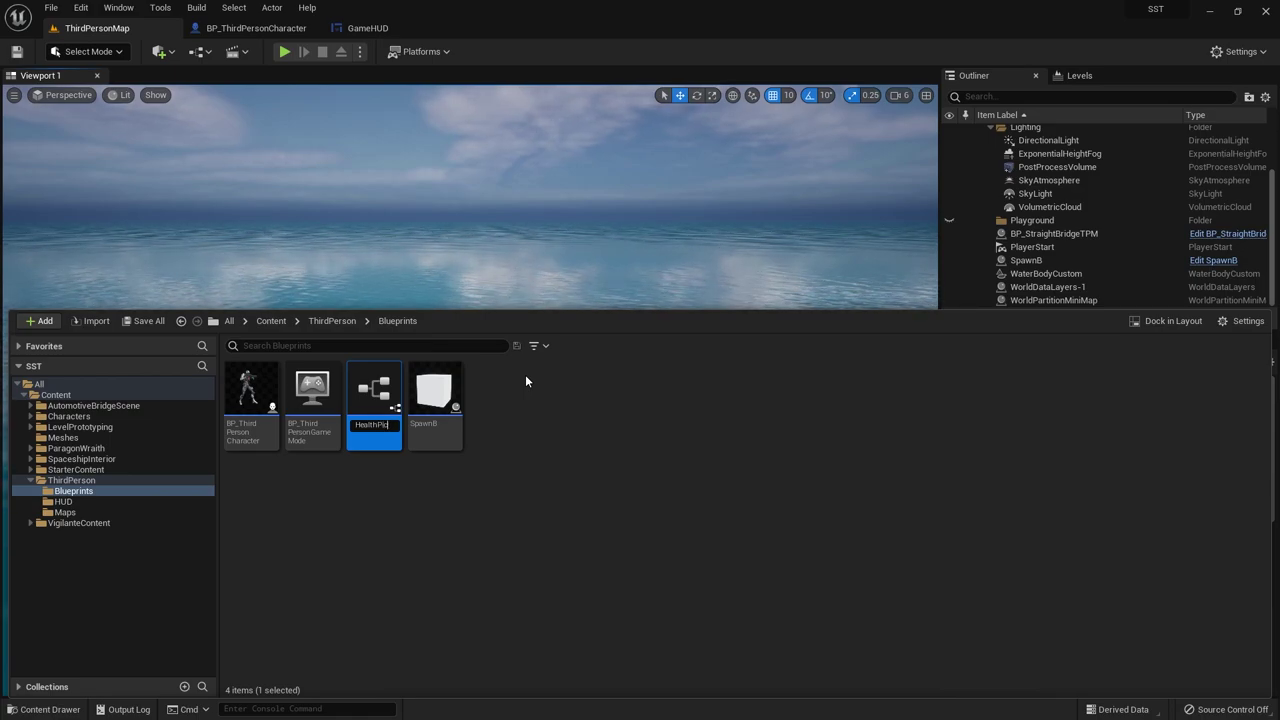
{"action": "type", "text": "kUp"}
{"action": "key", "text": "Return"}
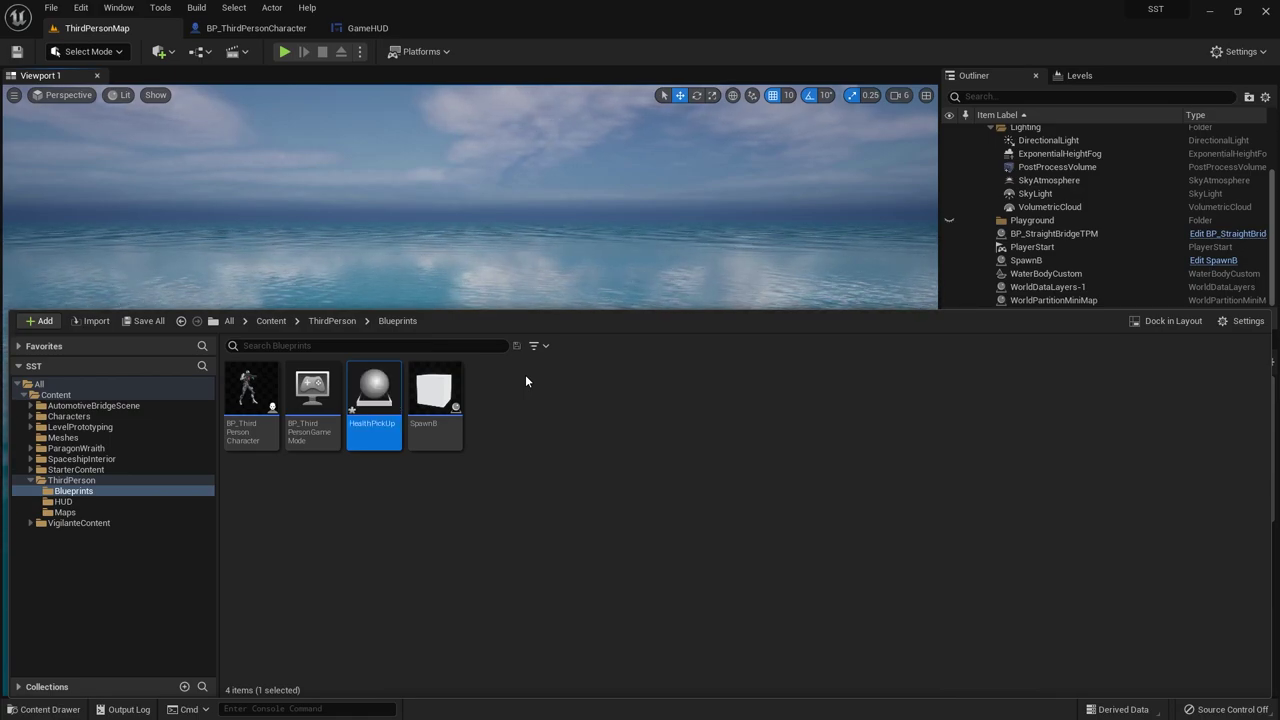
Step: Open HealthPickUp and add a Sphere component to it
{"action": "double_click", "coordinate": [369, 389]}
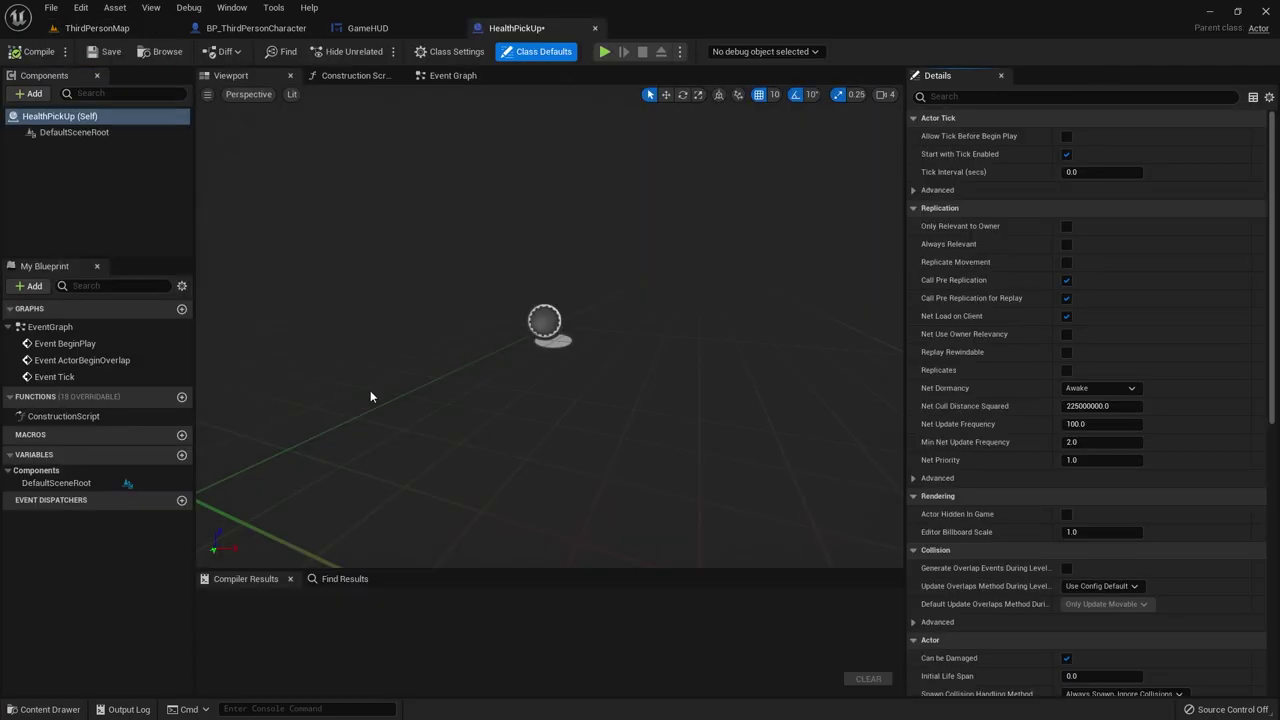
{"action": "left_click", "coordinate": [33, 93]}
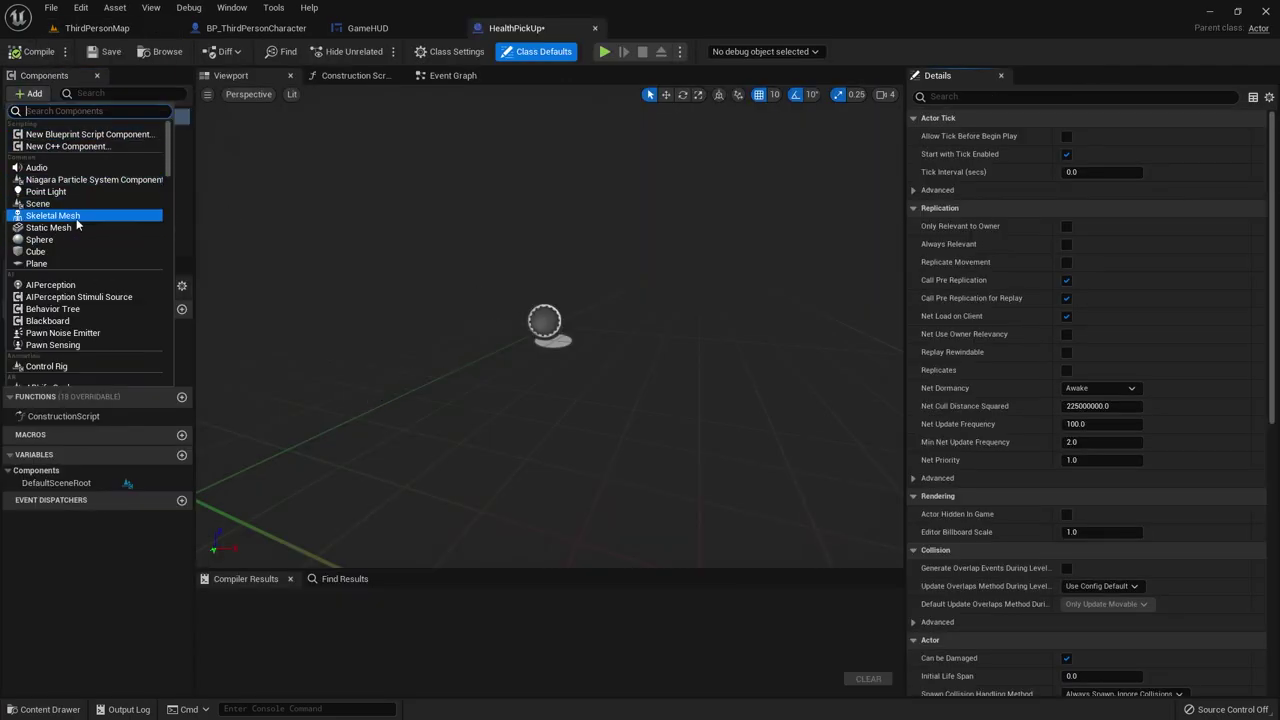
{"action": "left_click", "coordinate": [40, 247]}
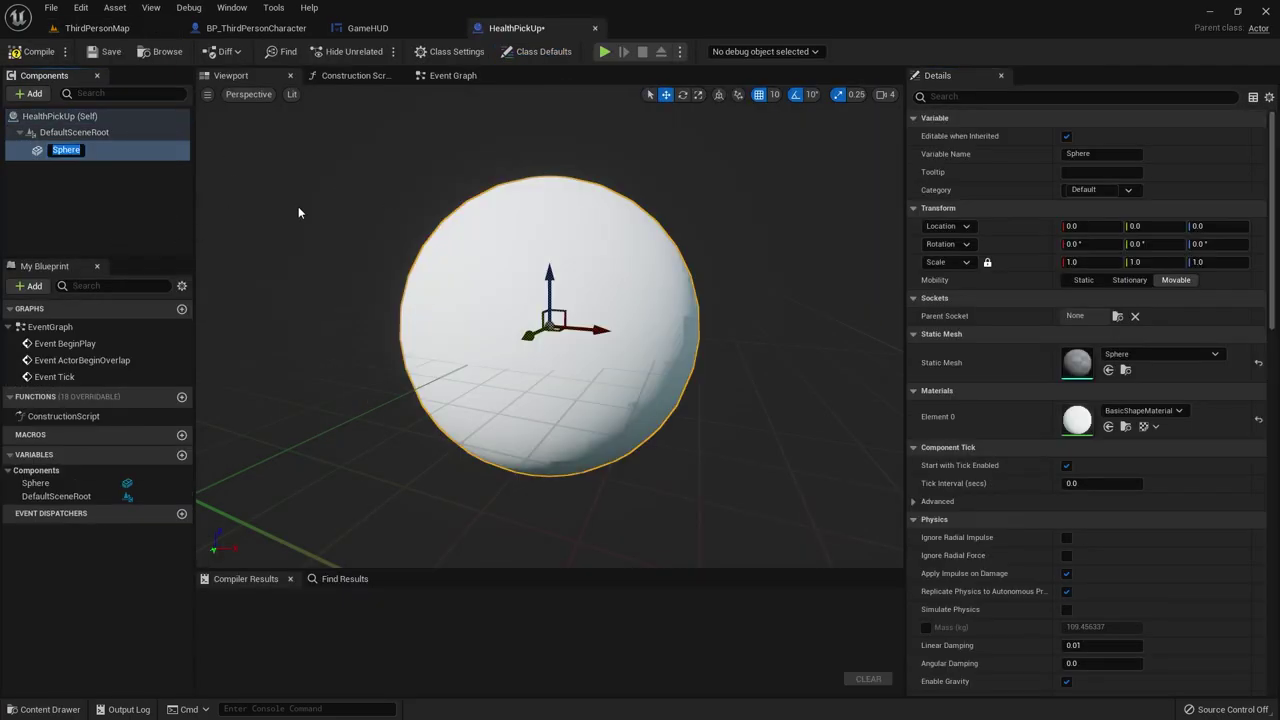
Step: Set the sphere's Materials Element 0 to M_Health
{"action": "left_click", "coordinate": [1140, 411]}
{"action": "scroll", "coordinate": [1161, 340], "scroll_direction": "down", "scroll_amount": 3}
{"action": "scroll", "coordinate": [1161, 340], "scroll_direction": "down", "scroll_amount": 2}
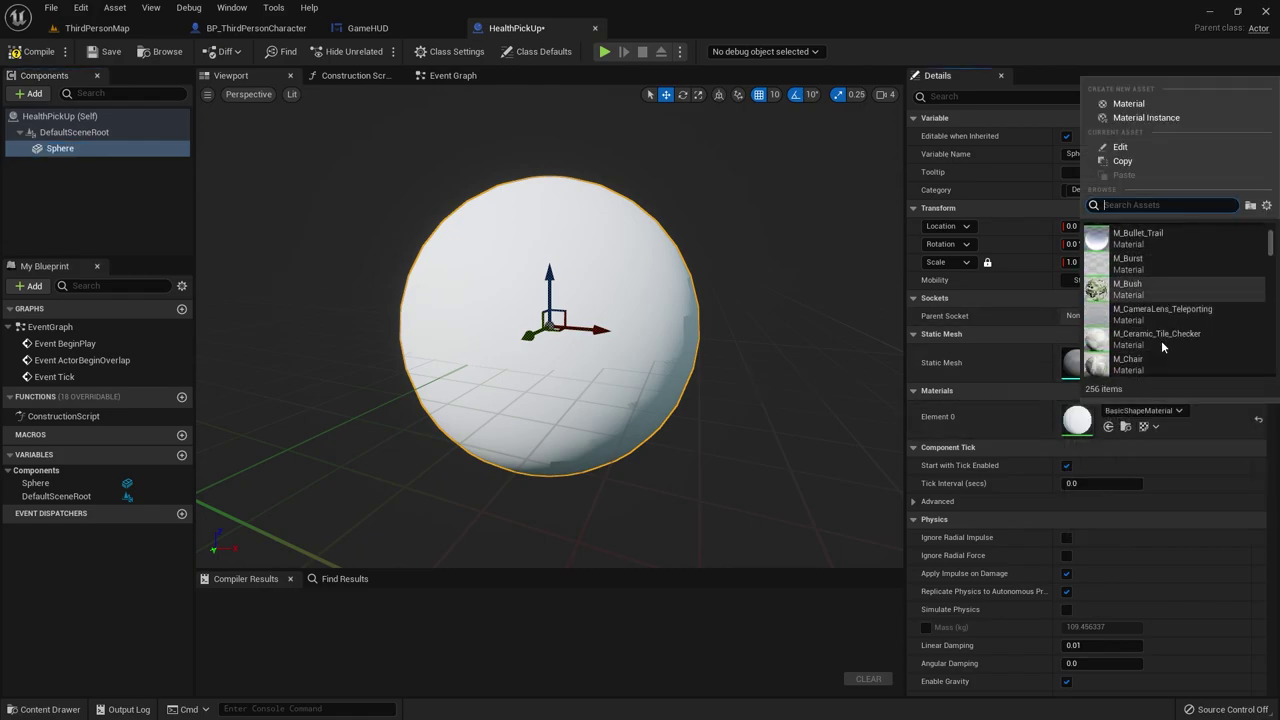
{"action": "scroll", "coordinate": [1161, 340], "scroll_direction": "down", "scroll_amount": 2}
{"action": "scroll", "coordinate": [1161, 340], "scroll_direction": "down", "scroll_amount": 2}
{"action": "scroll", "coordinate": [1161, 340], "scroll_direction": "down", "scroll_amount": 2}
{"action": "scroll", "coordinate": [1159, 332], "scroll_direction": "down", "scroll_amount": 2}
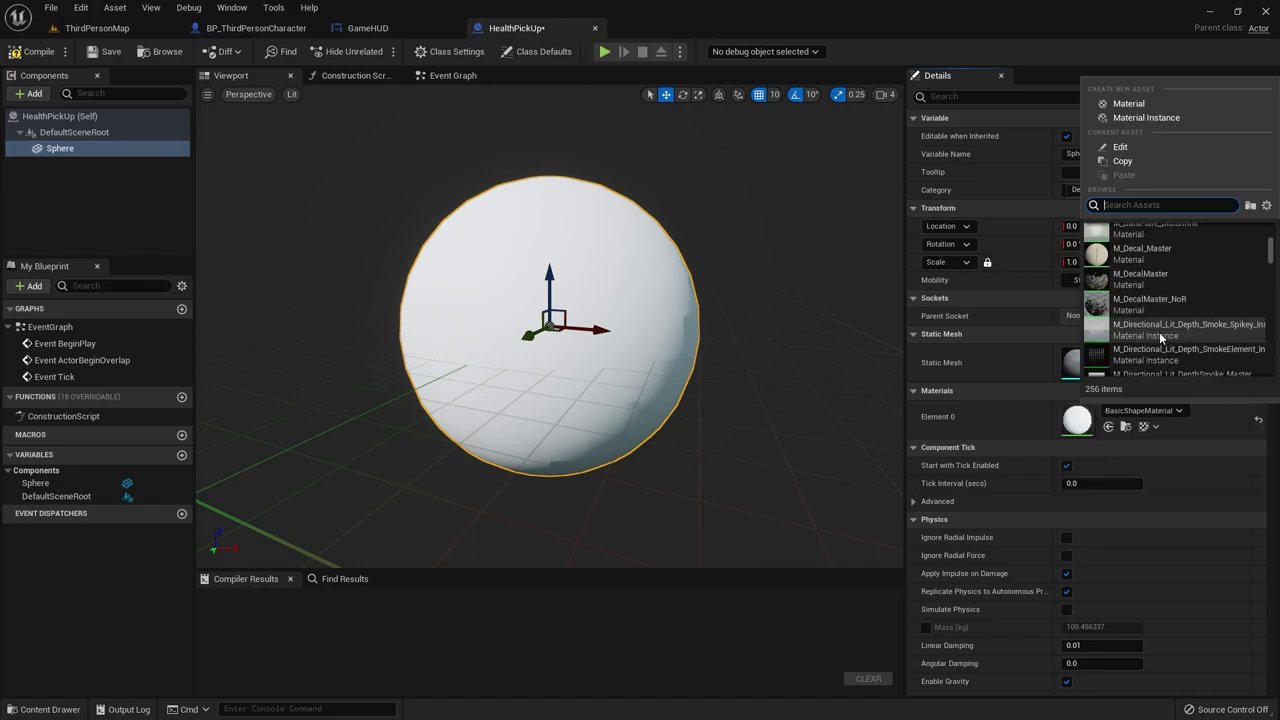
{"action": "scroll", "coordinate": [1159, 332], "scroll_direction": "down", "scroll_amount": 2}
{"action": "scroll", "coordinate": [1159, 332], "scroll_direction": "down", "scroll_amount": 2}
{"action": "scroll", "coordinate": [1159, 332], "scroll_direction": "down", "scroll_amount": 2}
{"action": "scroll", "coordinate": [1159, 332], "scroll_direction": "down", "scroll_amount": 2}
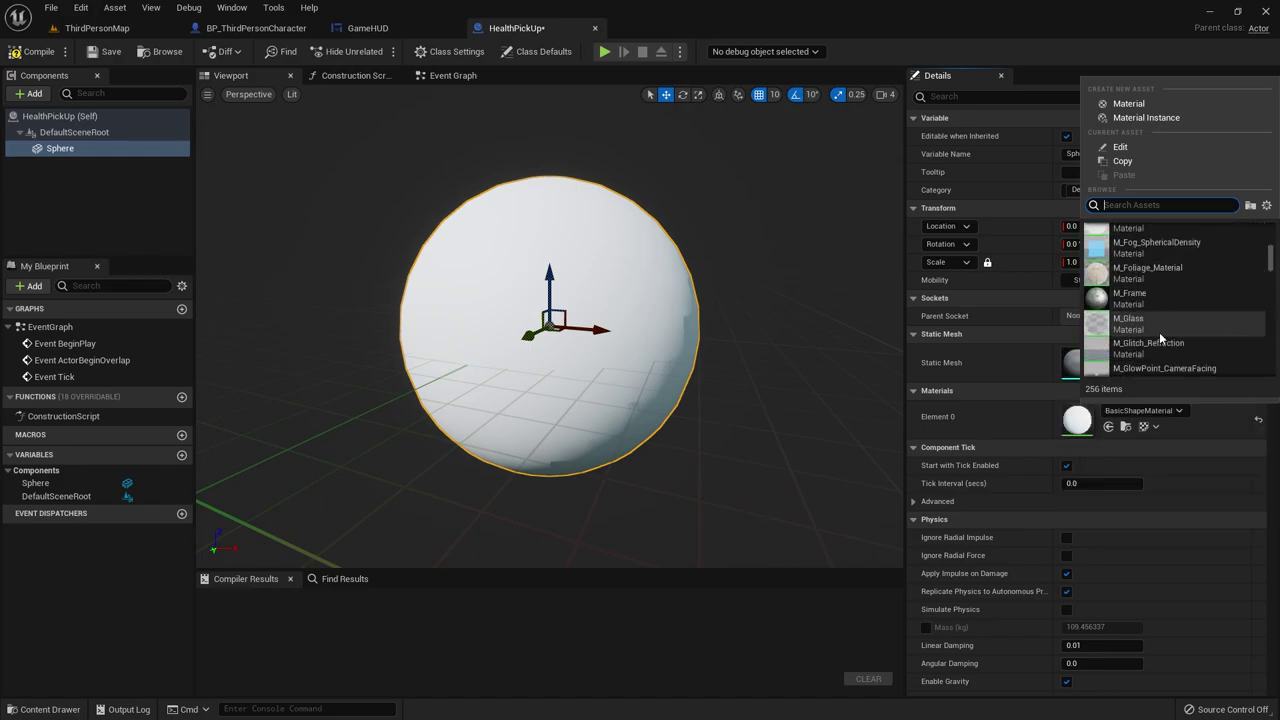
{"action": "scroll", "coordinate": [1159, 332], "scroll_direction": "down", "scroll_amount": 2}
{"action": "scroll", "coordinate": [1159, 332], "scroll_direction": "down", "scroll_amount": 2}
{"action": "scroll", "coordinate": [1159, 332], "scroll_direction": "down", "scroll_amount": 2}
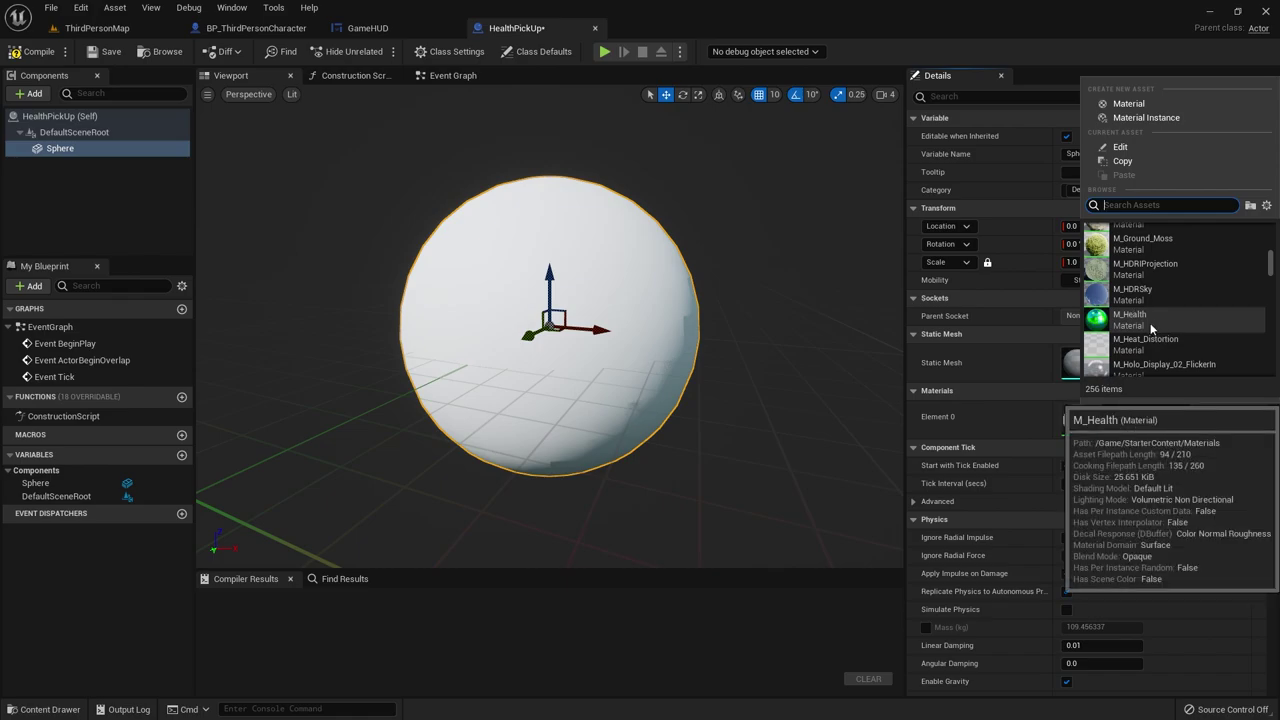
{"action": "left_click", "coordinate": [1135, 318]}
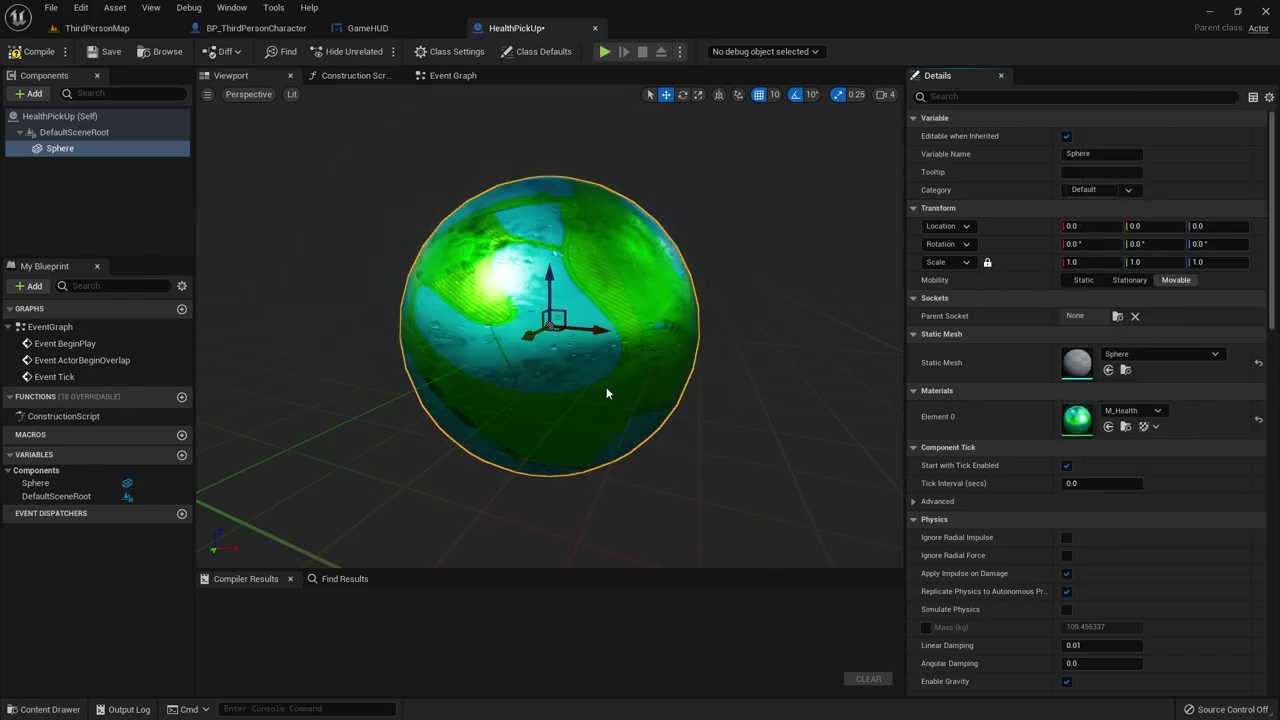
Step: Change the sphere's Collision Presets to OverlapAllDynamic
{"action": "scroll", "coordinate": [1150, 410], "scroll_direction": "down", "scroll_amount": 2}
{"action": "scroll", "coordinate": [1150, 410], "scroll_direction": "down", "scroll_amount": 3}
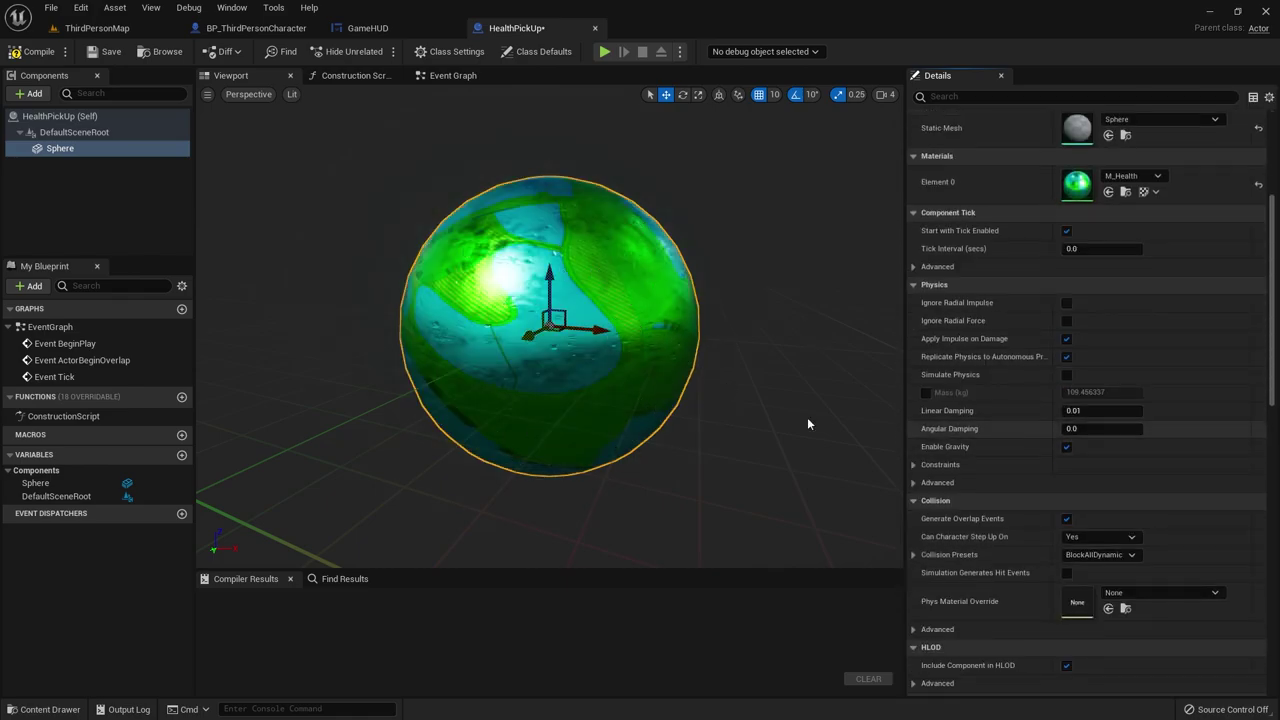
{"action": "scroll", "coordinate": [1096, 400], "scroll_direction": "down", "scroll_amount": 2}
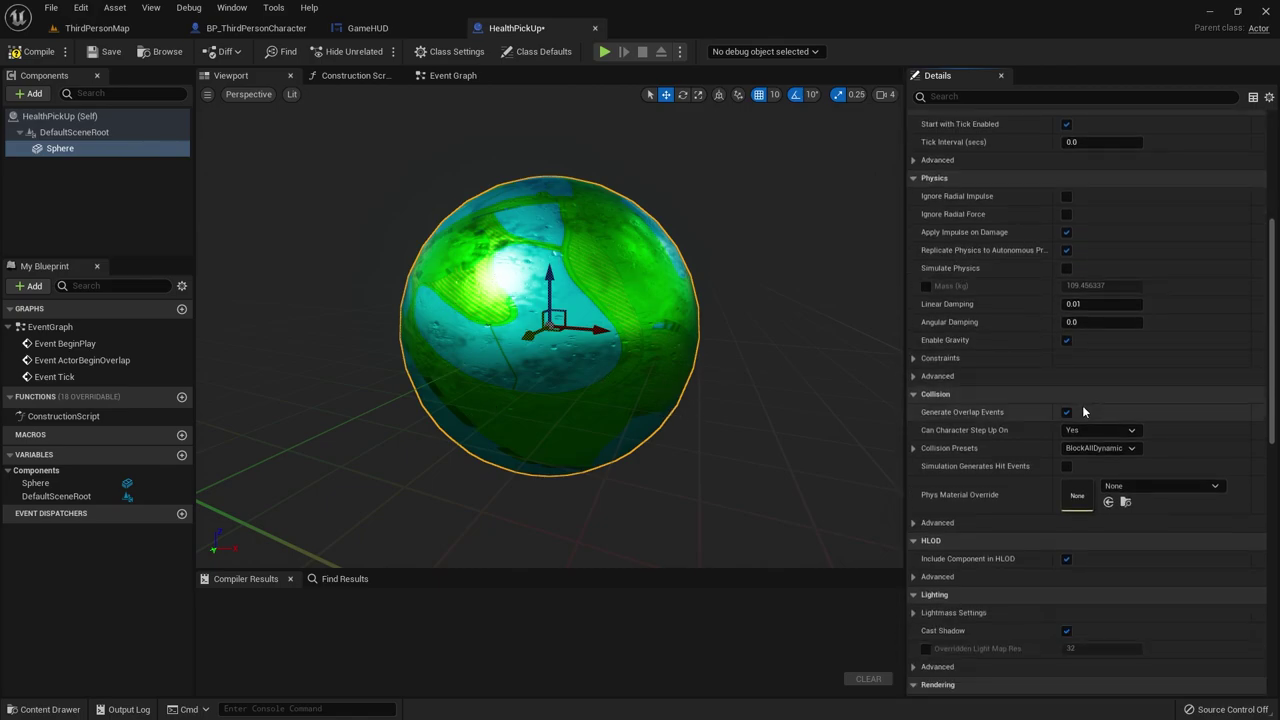
{"action": "scroll", "coordinate": [1112, 483], "scroll_direction": "down", "scroll_amount": 3}
{"action": "scroll", "coordinate": [1112, 483], "scroll_direction": "down", "scroll_amount": 3}
{"action": "scroll", "coordinate": [1102, 468], "scroll_direction": "up", "scroll_amount": 2}
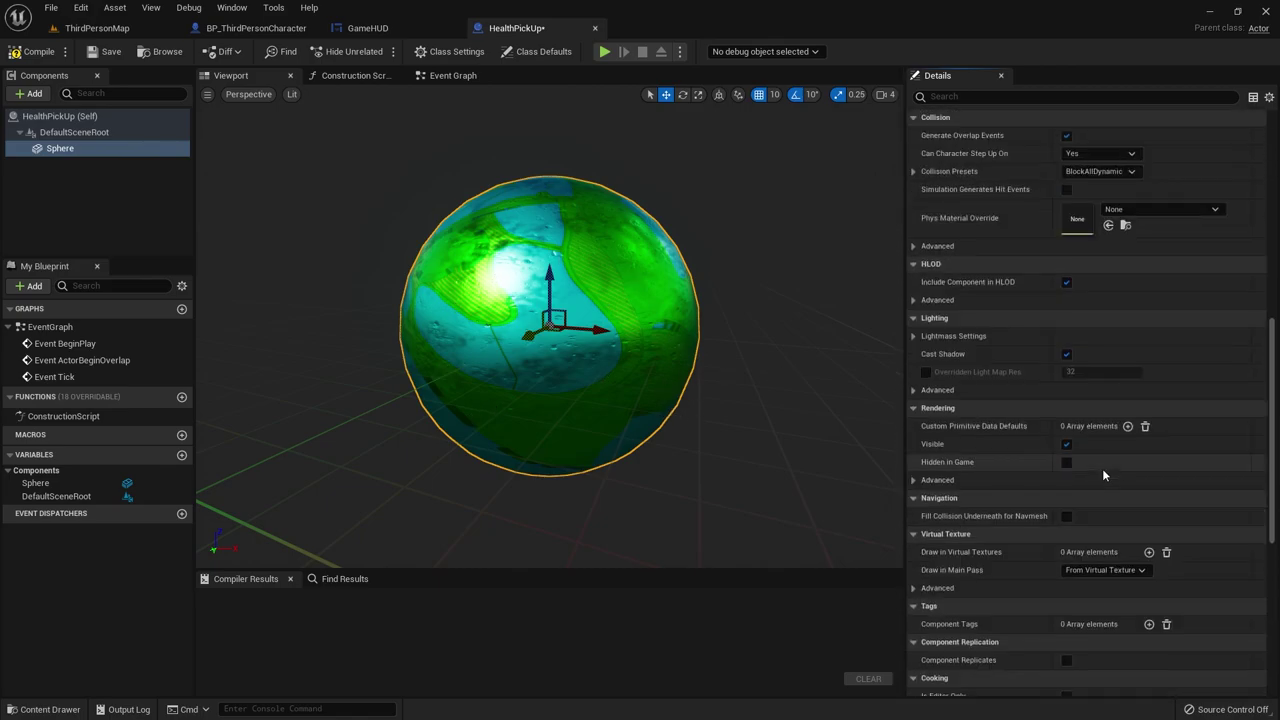
{"action": "scroll", "coordinate": [1111, 459], "scroll_direction": "up", "scroll_amount": 2}
{"action": "scroll", "coordinate": [1090, 400], "scroll_direction": "up", "scroll_amount": 2}
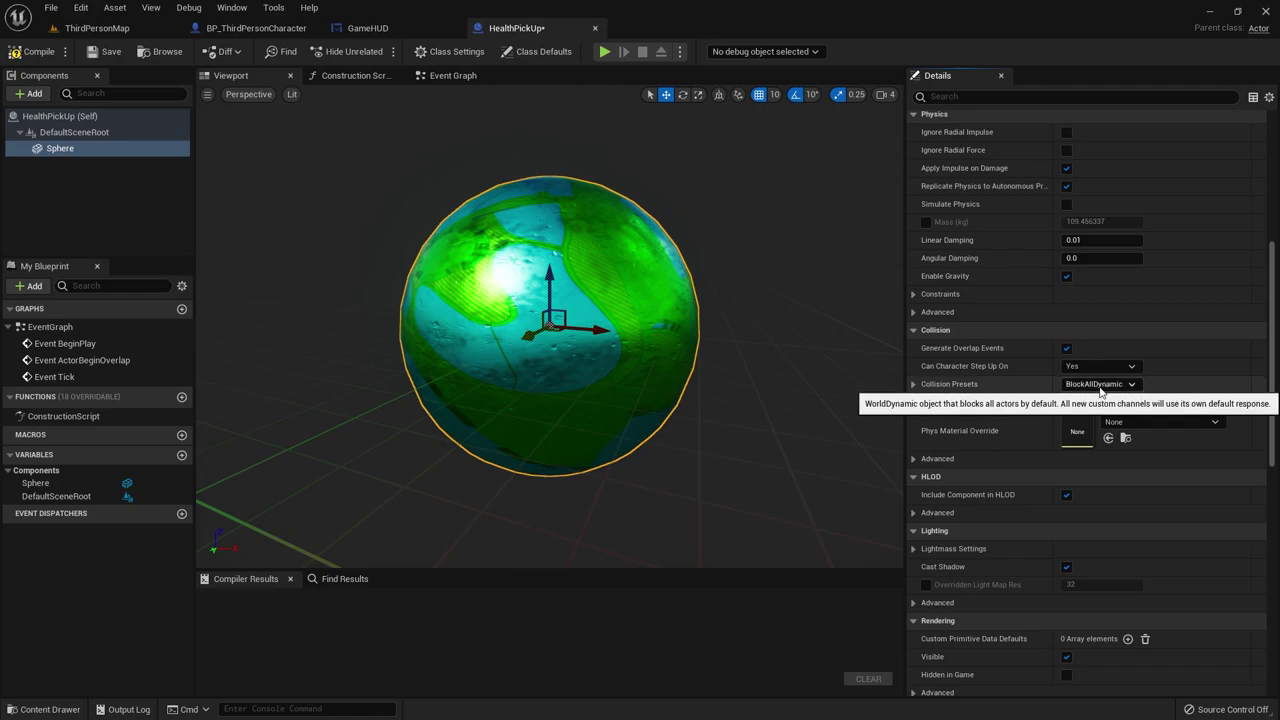
{"action": "left_click", "coordinate": [1110, 386]}
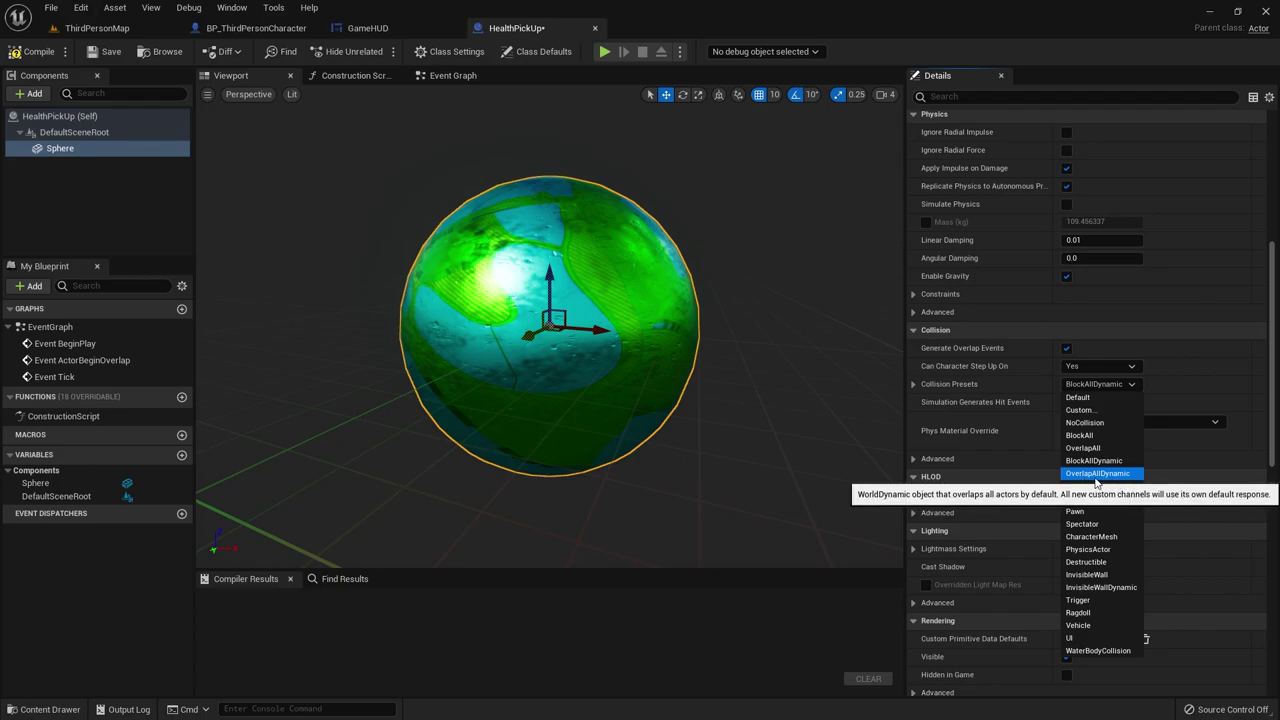
{"action": "left_click", "coordinate": [1116, 473]}
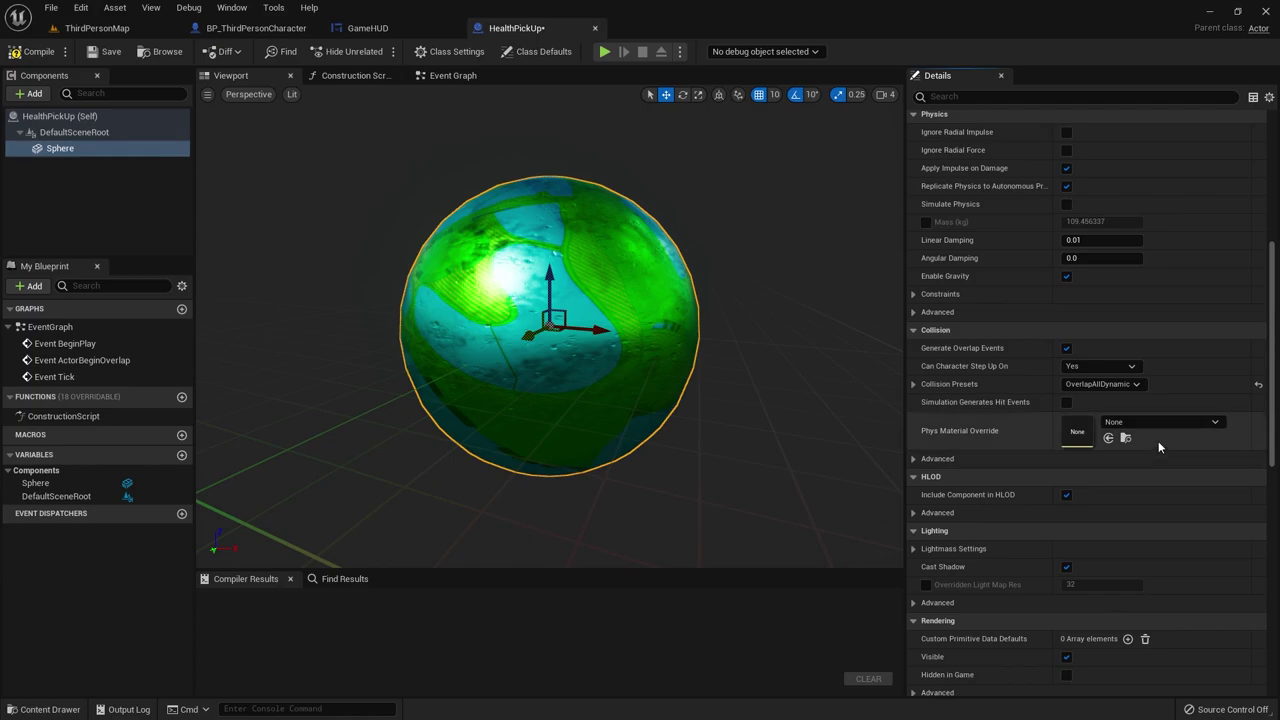
Step: Add an On Component Begin Overlap (Sphere) event to the Event Graph
{"action": "scroll", "coordinate": [1160, 442], "scroll_direction": "down", "scroll_amount": 3}
{"action": "scroll", "coordinate": [1092, 426], "scroll_direction": "down", "scroll_amount": 4}
{"action": "scroll", "coordinate": [1075, 420], "scroll_direction": "down", "scroll_amount": 4}
{"action": "scroll", "coordinate": [1060, 430], "scroll_direction": "down", "scroll_amount": 2}
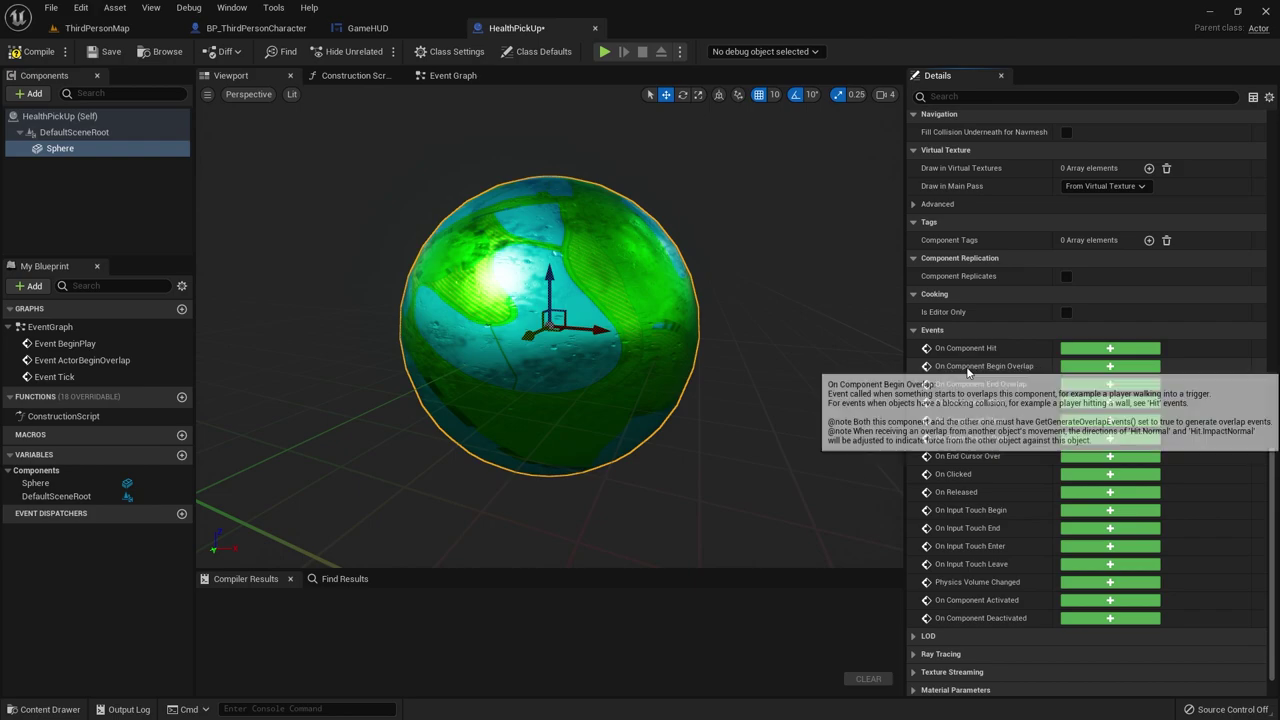
{"action": "left_click", "coordinate": [1094, 367]}
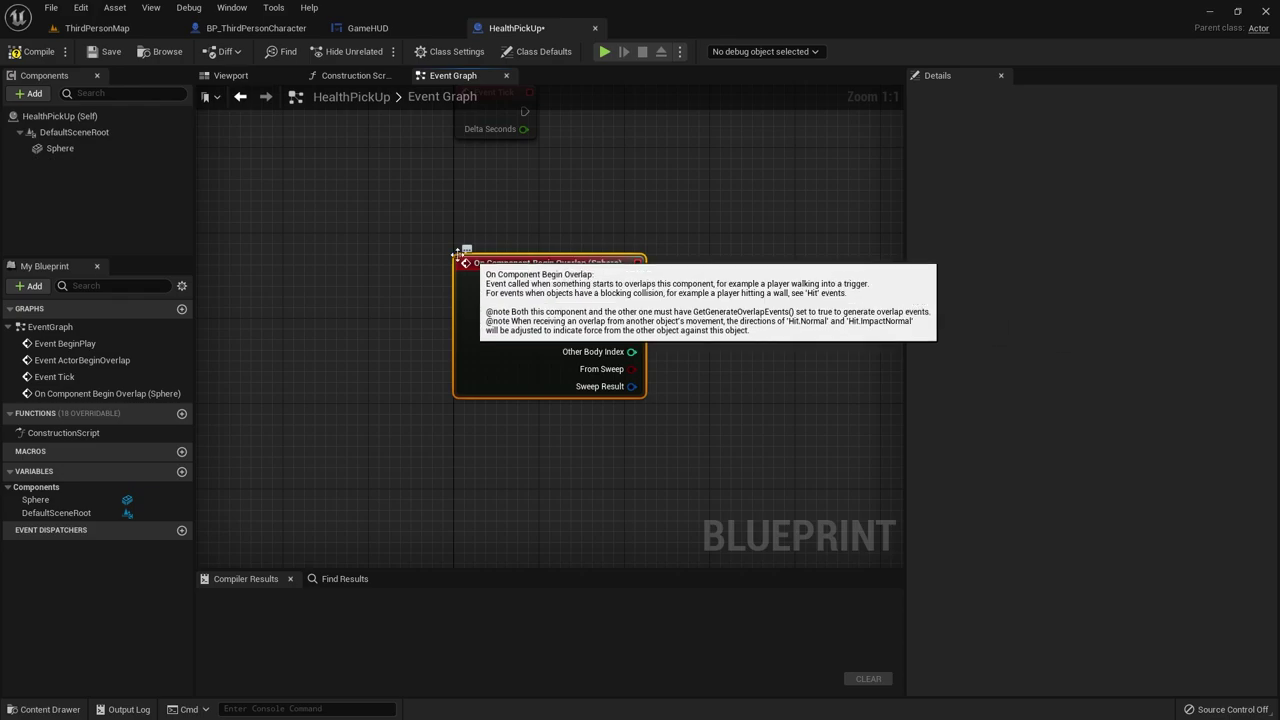
Step: Add a Cast To BP_ThirdPersonCharacter node fed by the overlap's other actor
{"action": "right_click_drag", "start_coordinate": [531, 354], "coordinate": [318, 336]}
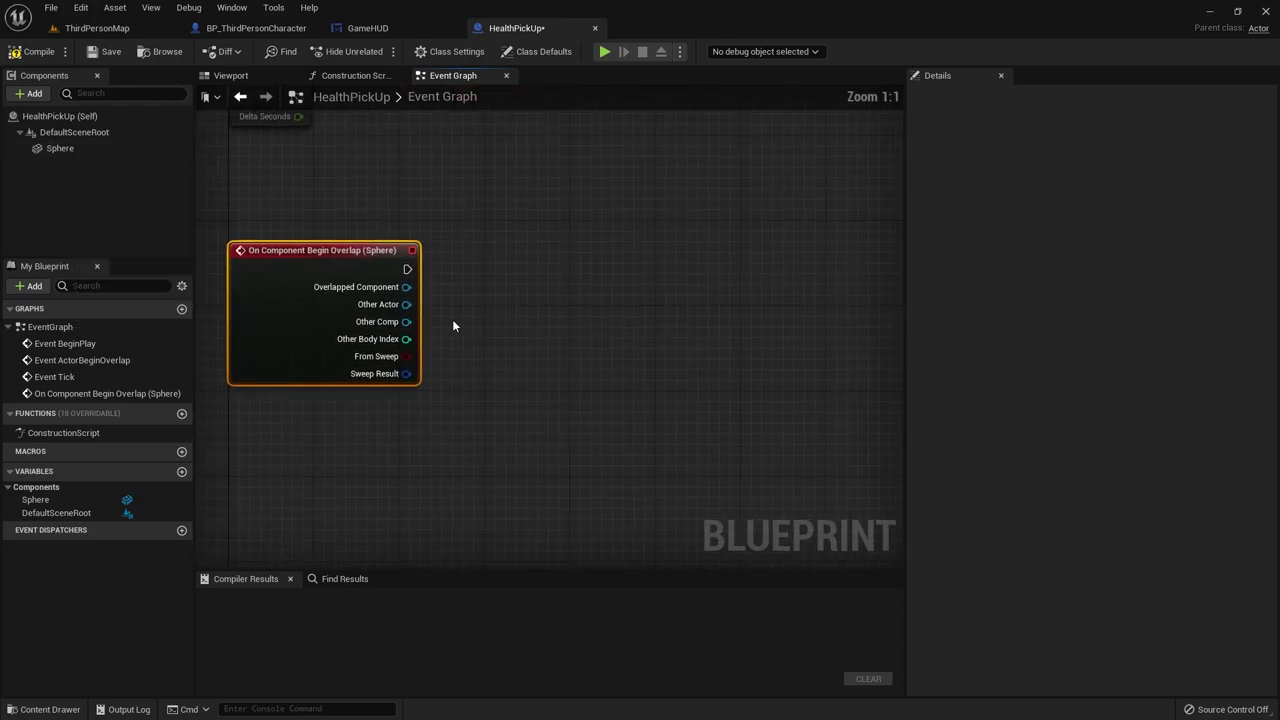
{"action": "right_click_drag", "start_coordinate": [451, 320], "coordinate": [485, 357]}
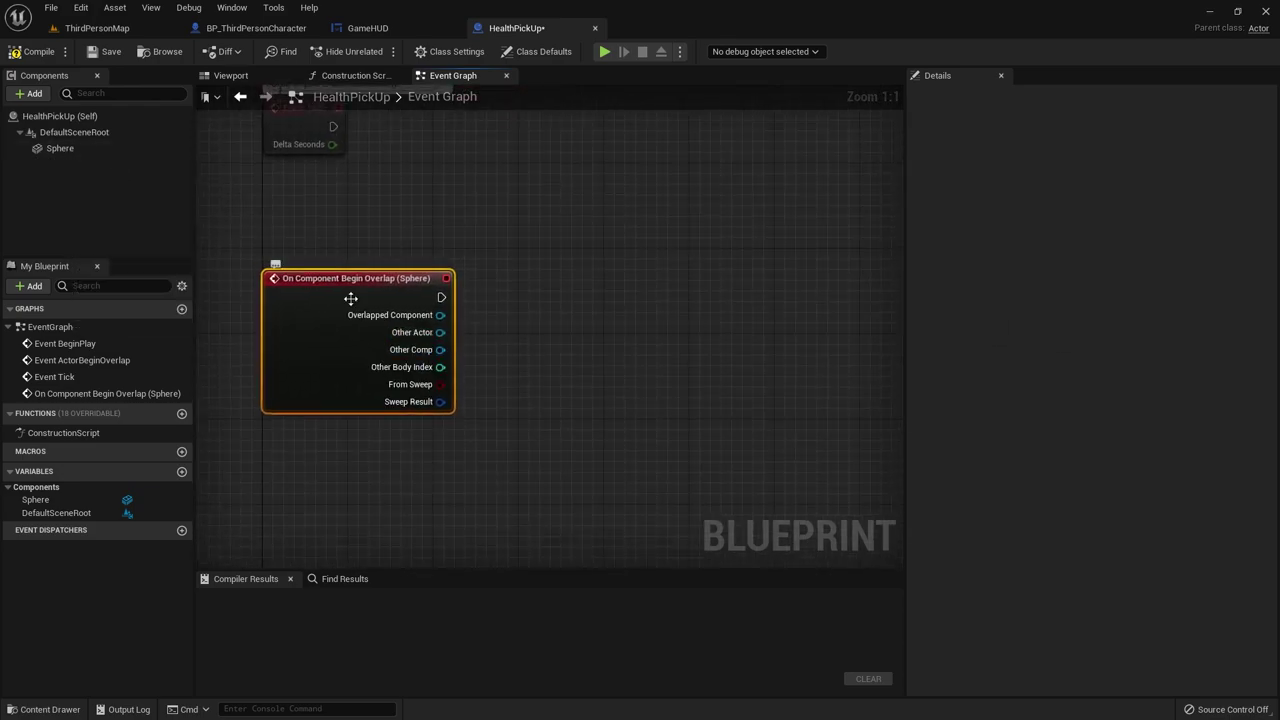
{"action": "left_click", "coordinate": [243, 80]}
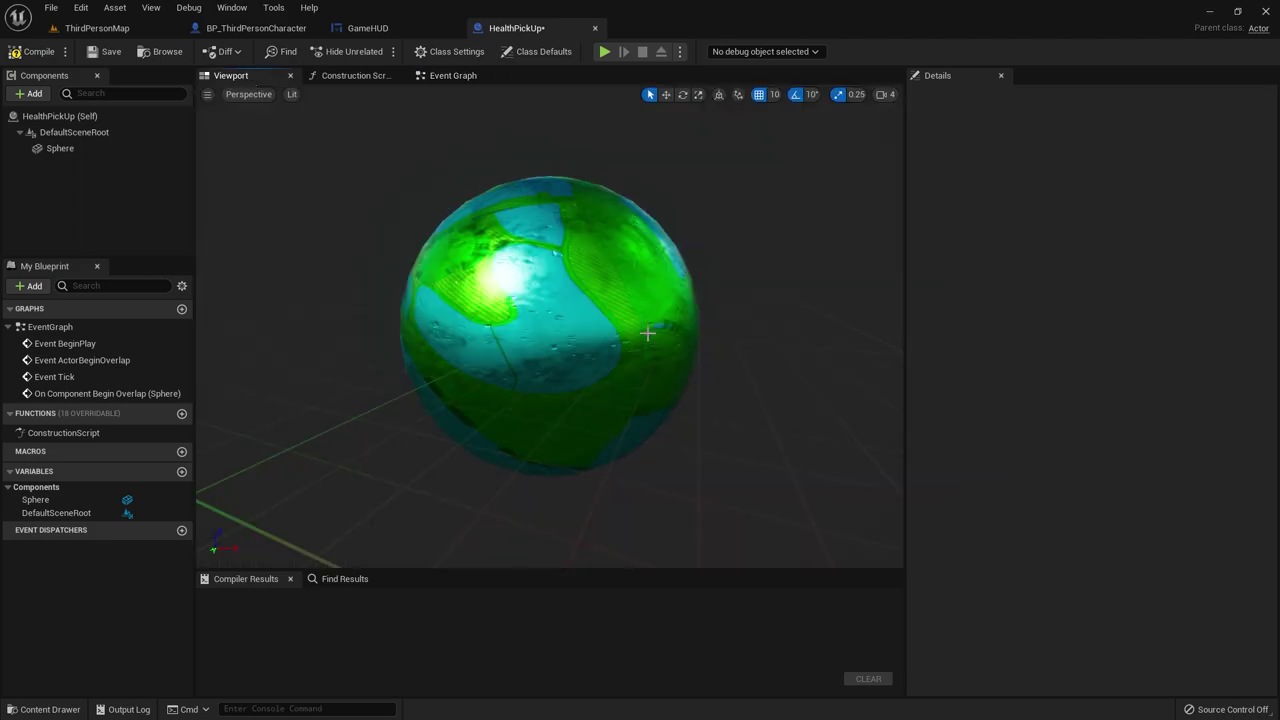
{"action": "left_click", "coordinate": [453, 77]}
{"action": "left_click_drag", "start_coordinate": [443, 332], "coordinate": [565, 308]}
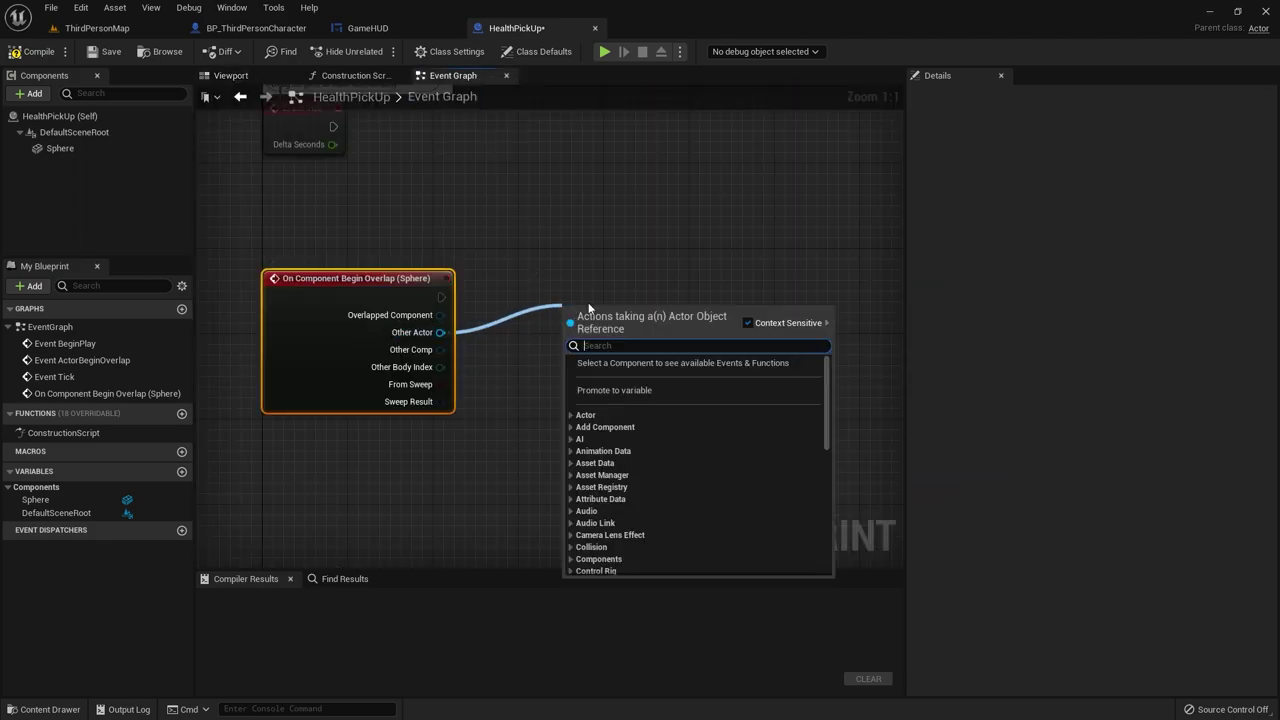
{"action": "type", "text": "cast"}
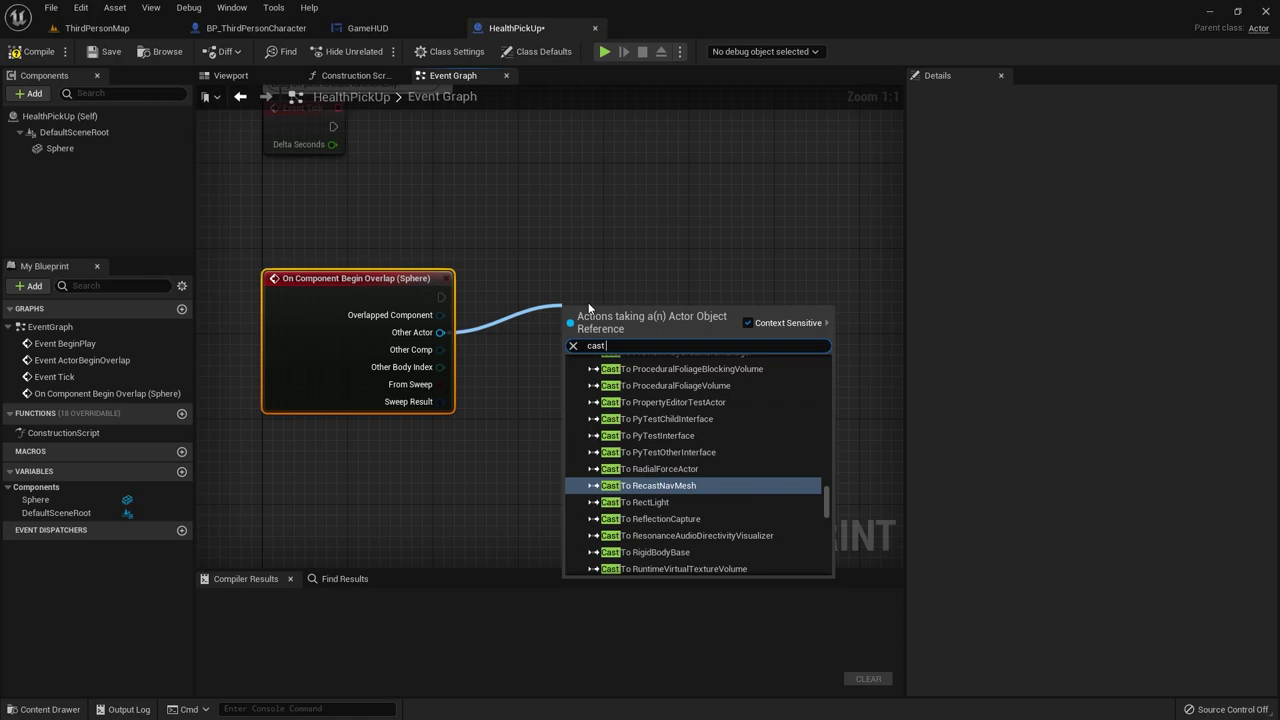
{"action": "type", "text": " to bp_"}
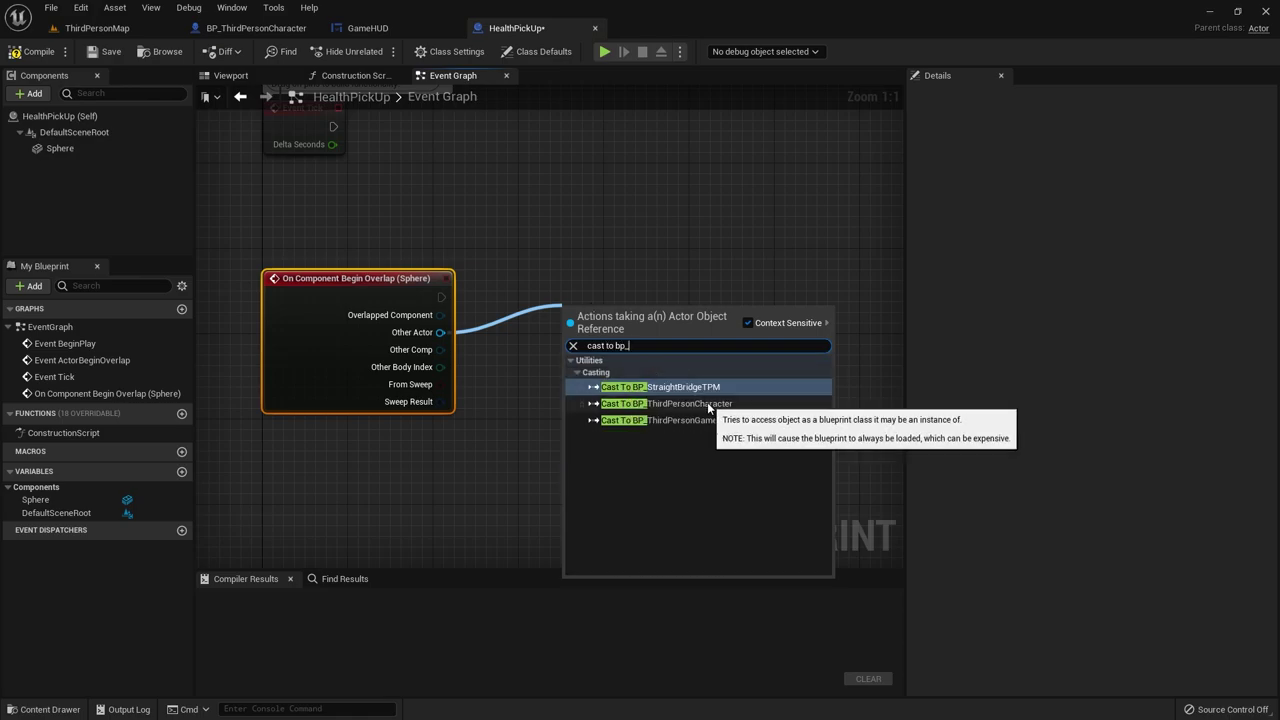
{"action": "left_click", "coordinate": [668, 403]}
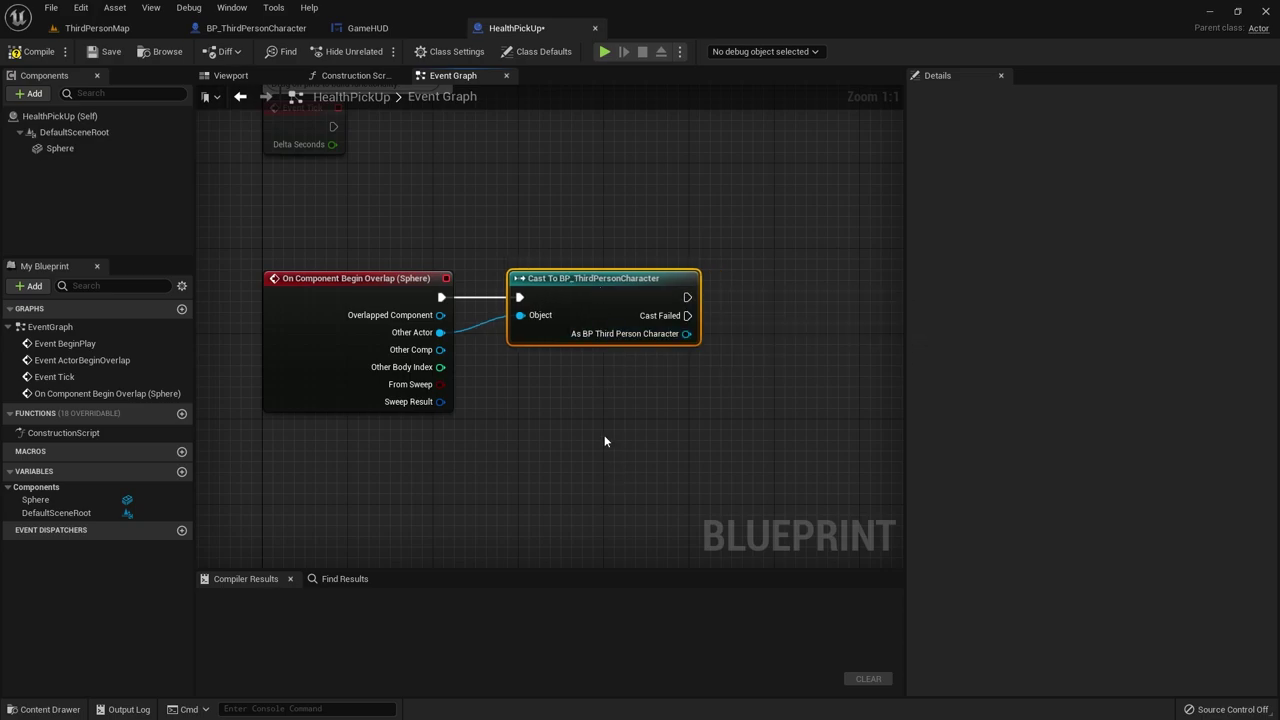
Step: Chain a Destroy Actor node after the cast and compile HealthPickUp
{"action": "right_click_drag", "start_coordinate": [650, 418], "coordinate": [612, 433]}
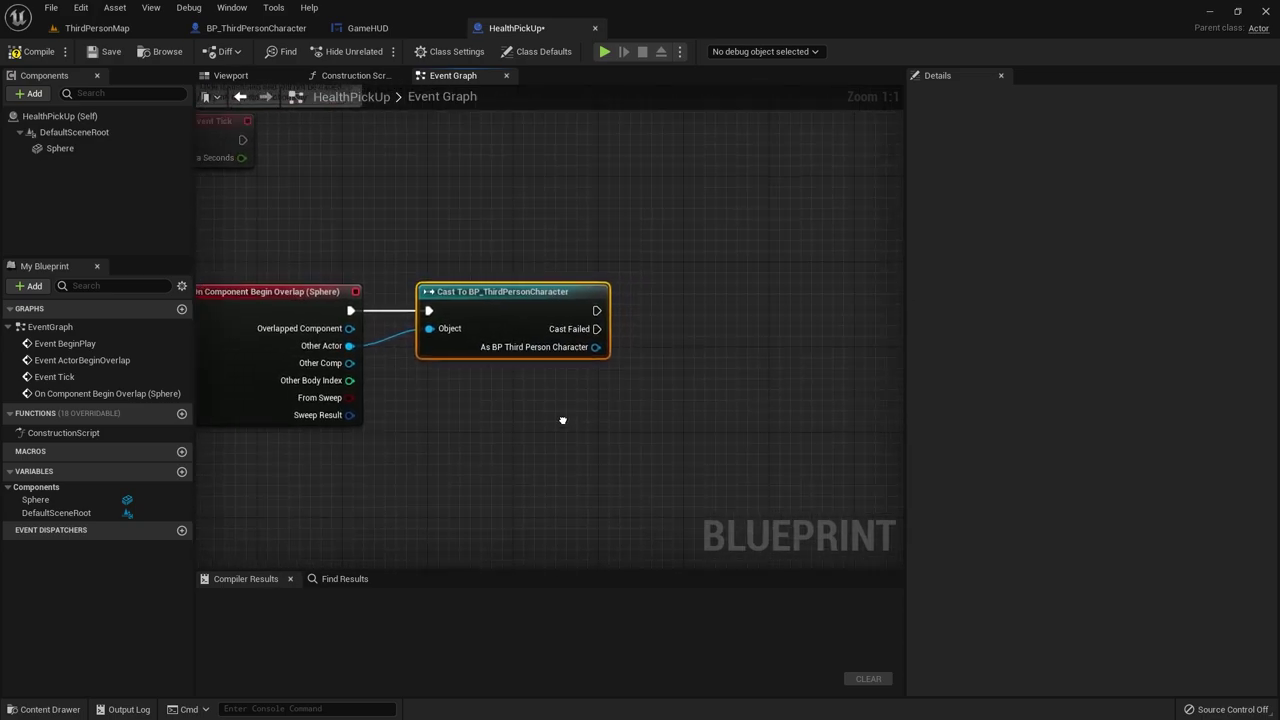
{"action": "left_click_drag", "start_coordinate": [647, 320], "coordinate": [866, 321]}
{"action": "type", "text": "destro"}
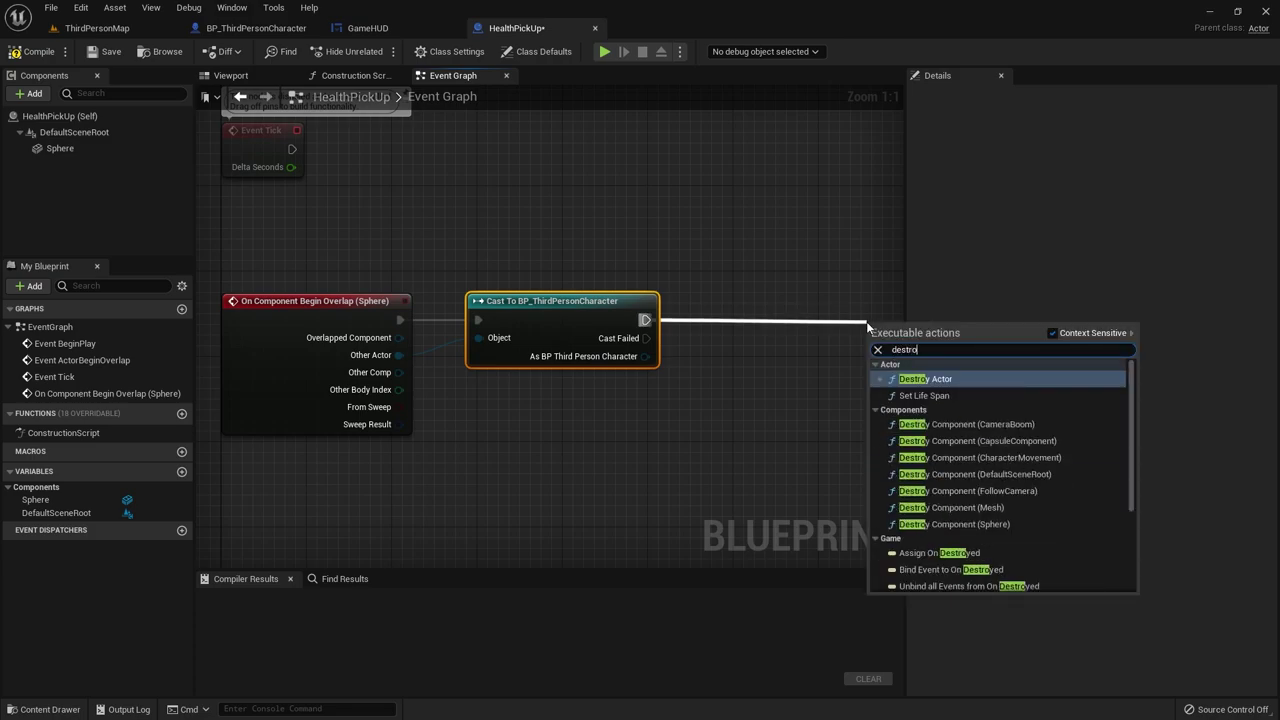
{"action": "key", "text": "Return"}
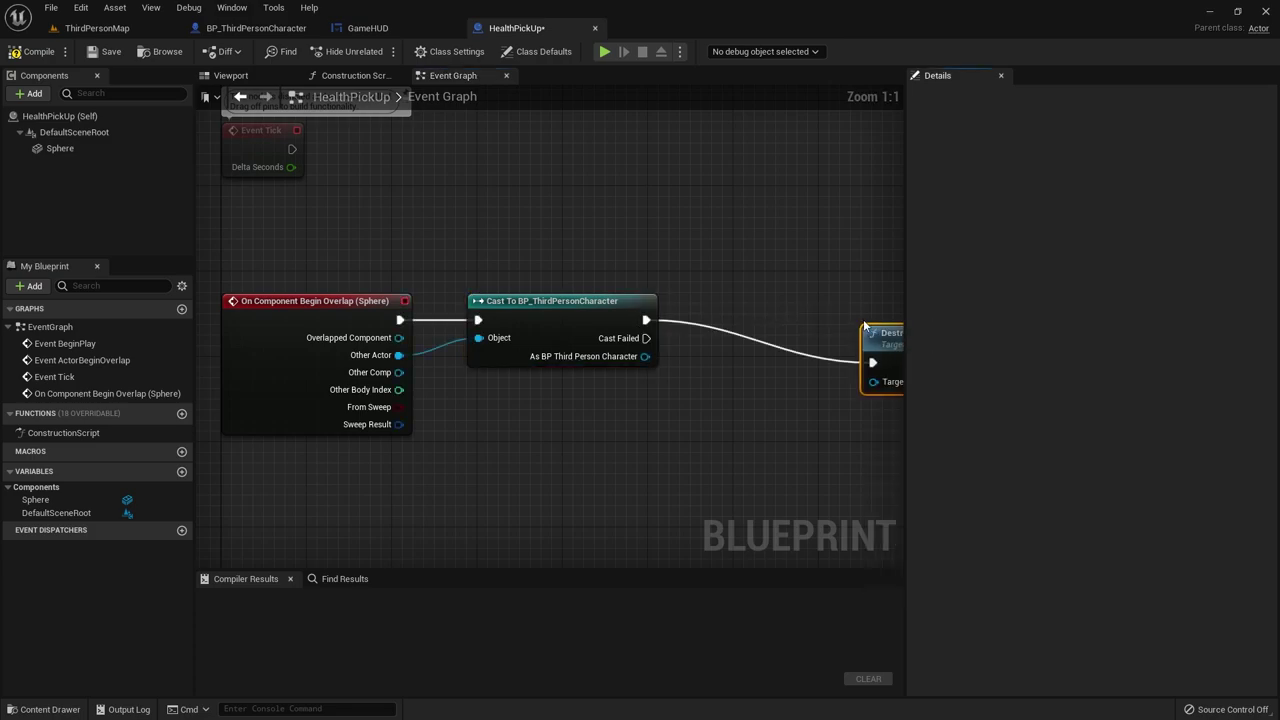
{"action": "left_click_drag", "start_coordinate": [864, 325], "coordinate": [726, 282]}
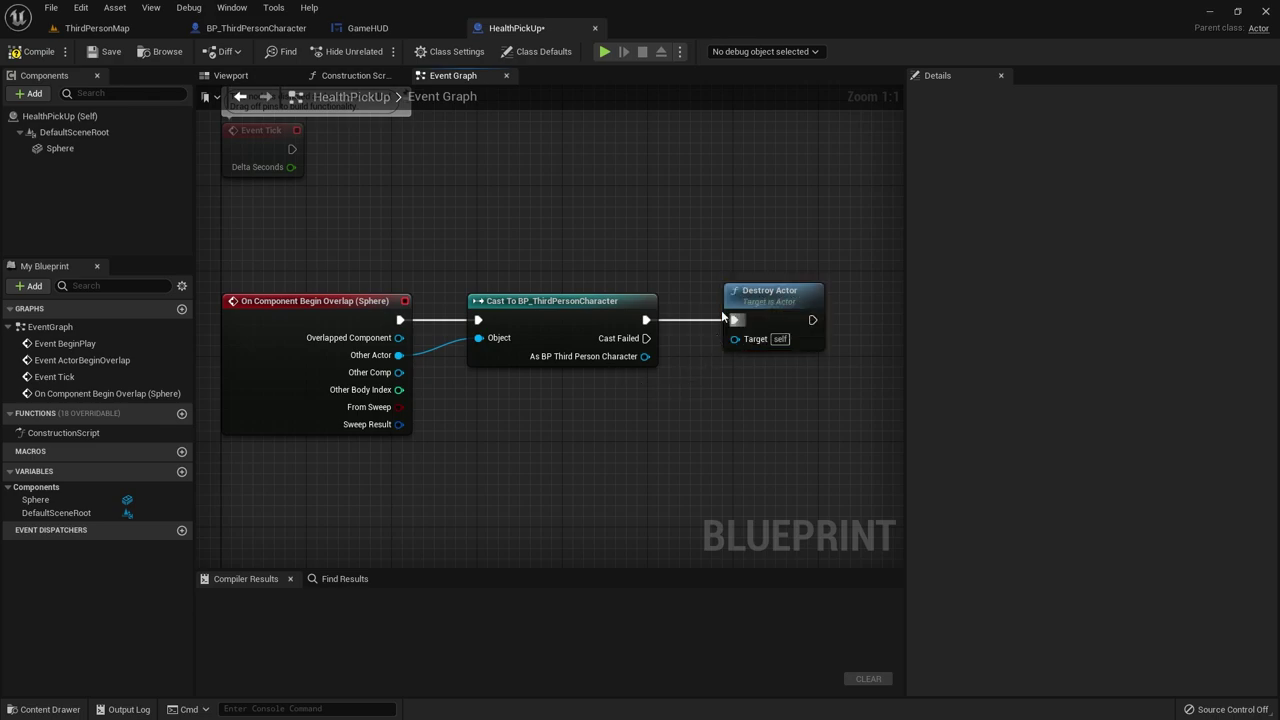
{"action": "left_click", "coordinate": [33, 51]}
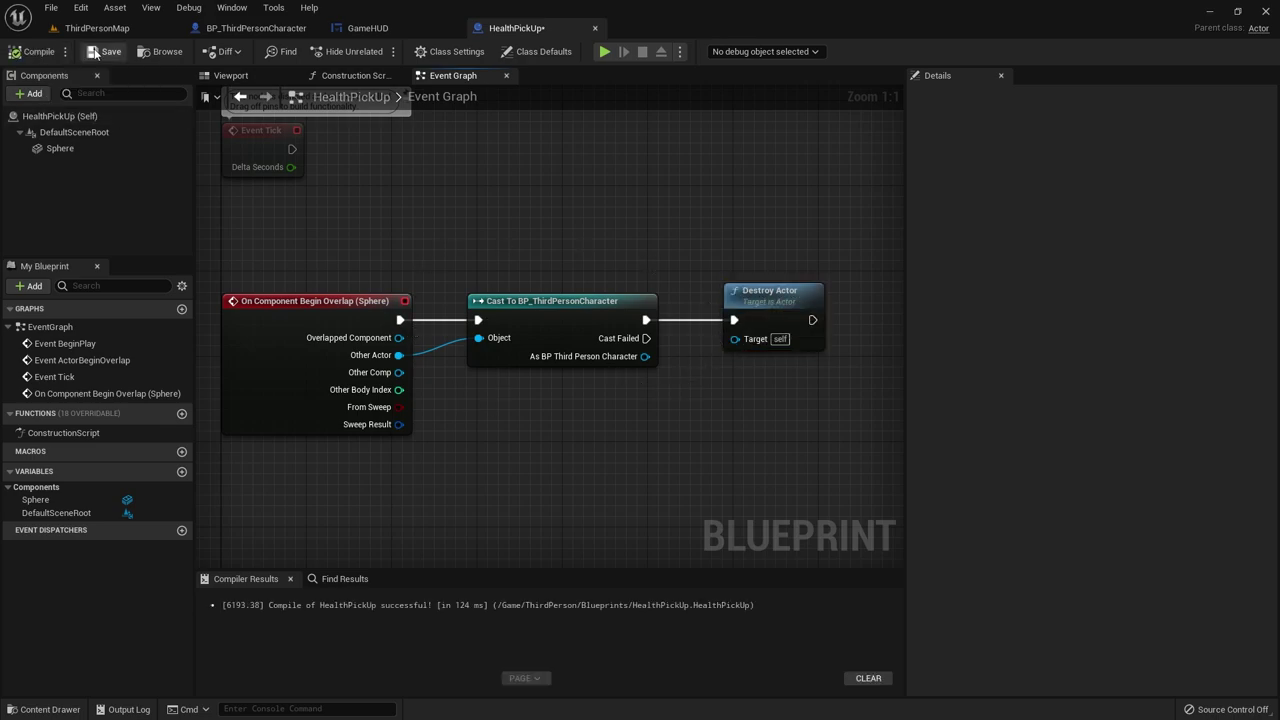
{"action": "left_click", "coordinate": [97, 28]}
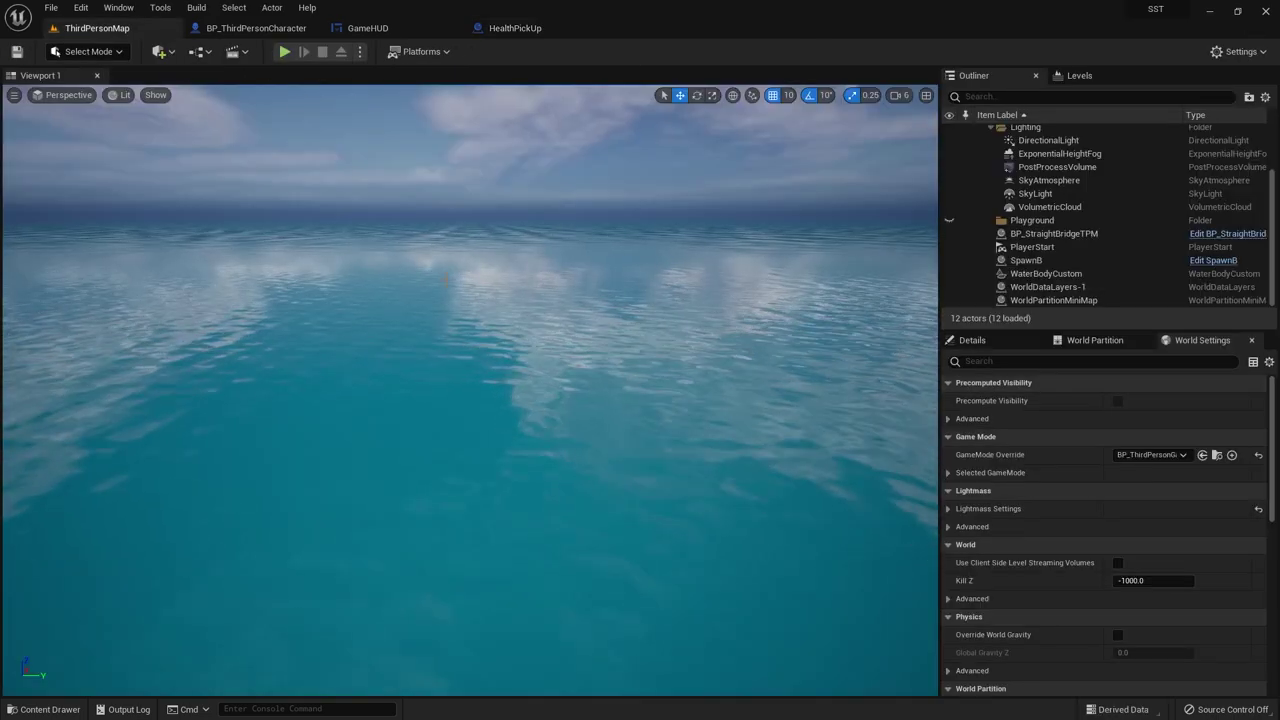
Step: Place a HealthPickUp on the bridge road and duplicate it further along the bridge
{"action": "right_click_drag", "start_coordinate": [405, 315], "coordinate": [506, 114]}
{"action": "left_click", "coordinate": [284, 51]}
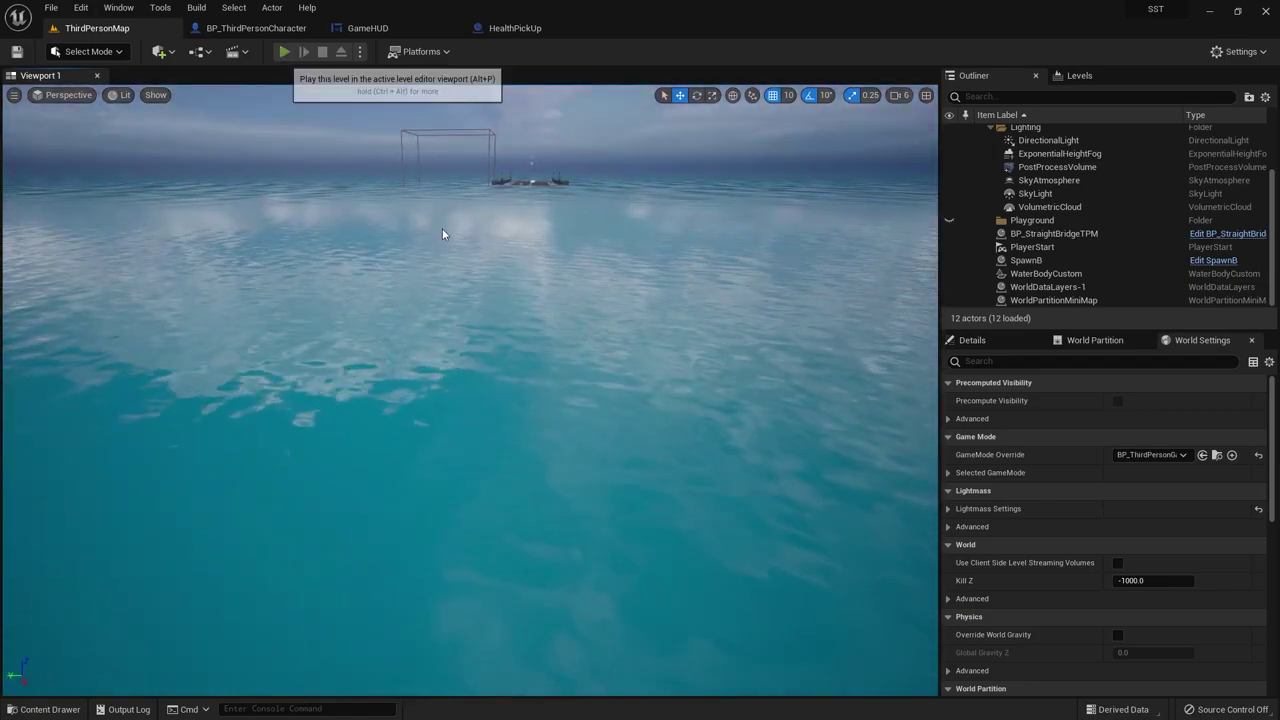
{"action": "key", "text": "ctrl+space"}
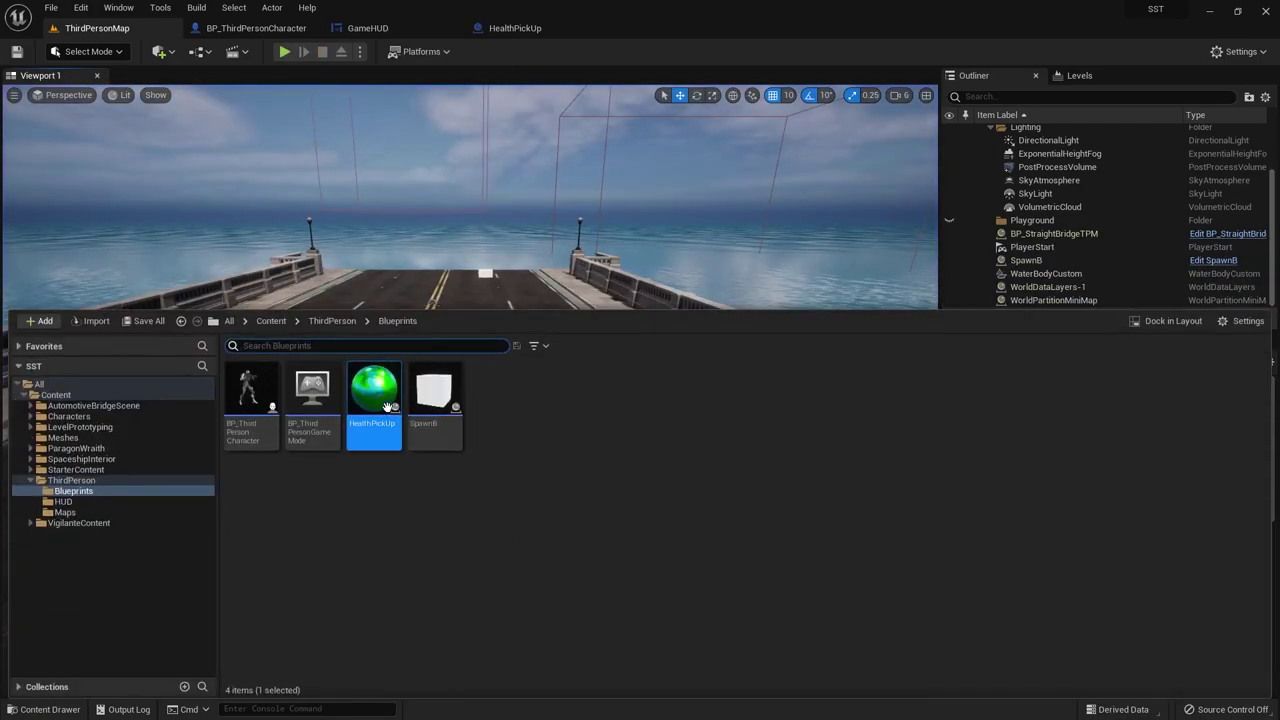
{"action": "left_click_drag", "start_coordinate": [371, 457], "coordinate": [473, 313]}
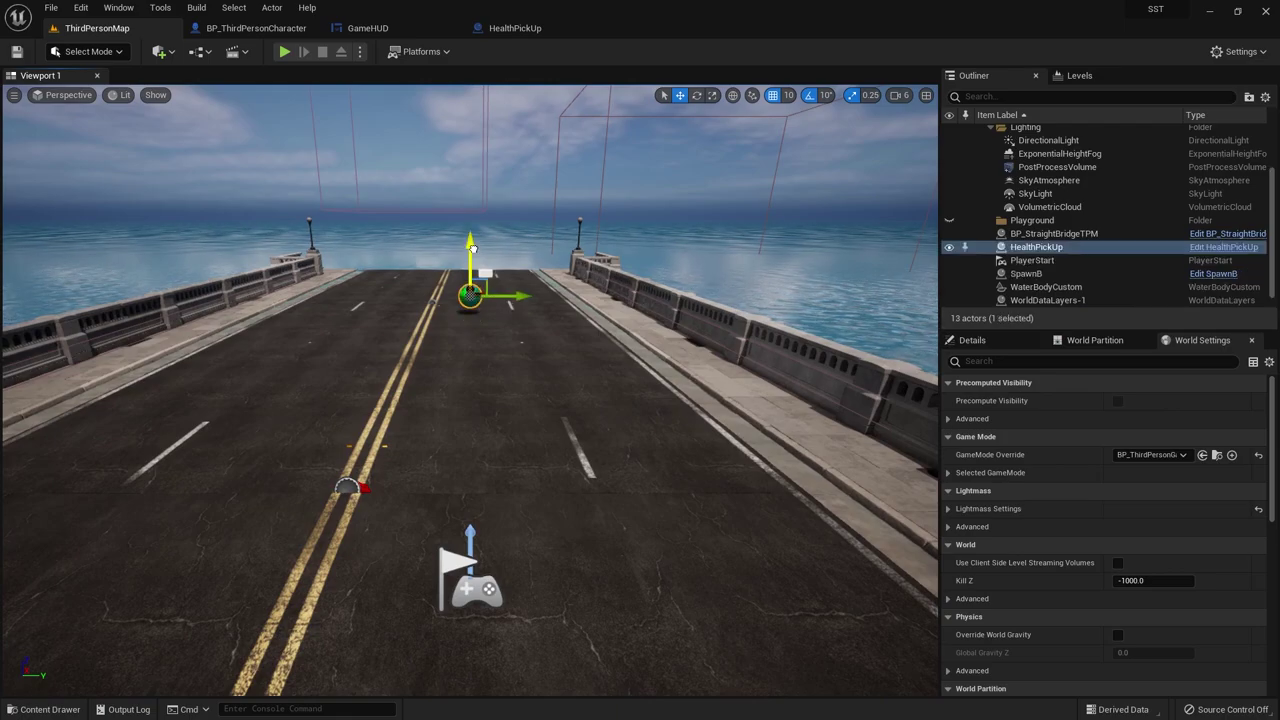
{"action": "right_click_drag", "start_coordinate": [890, 340], "coordinate": [800, 330]}
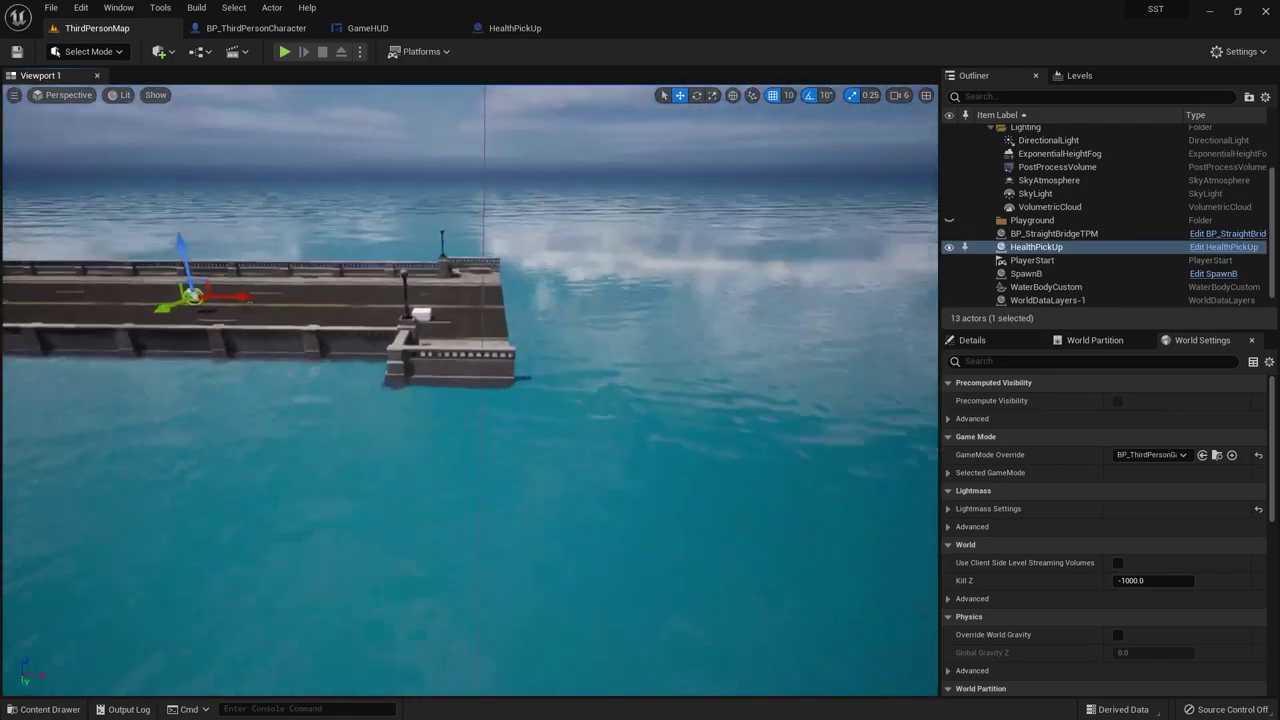
{"action": "left_click_drag", "start_coordinate": [195, 280], "coordinate": [405, 284], "text": "alt"}
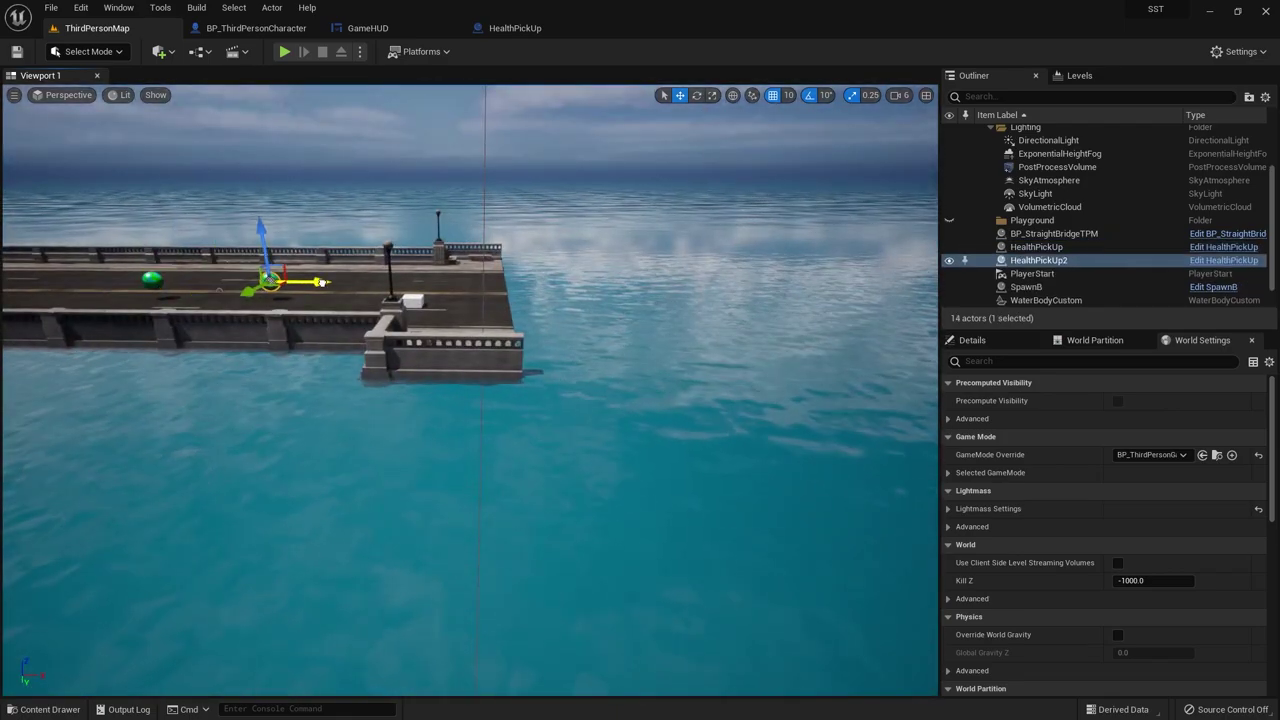
Step: Test the two pickups in play mode, then return to the HealthPickUp graph
{"action": "left_click", "coordinate": [285, 51]}
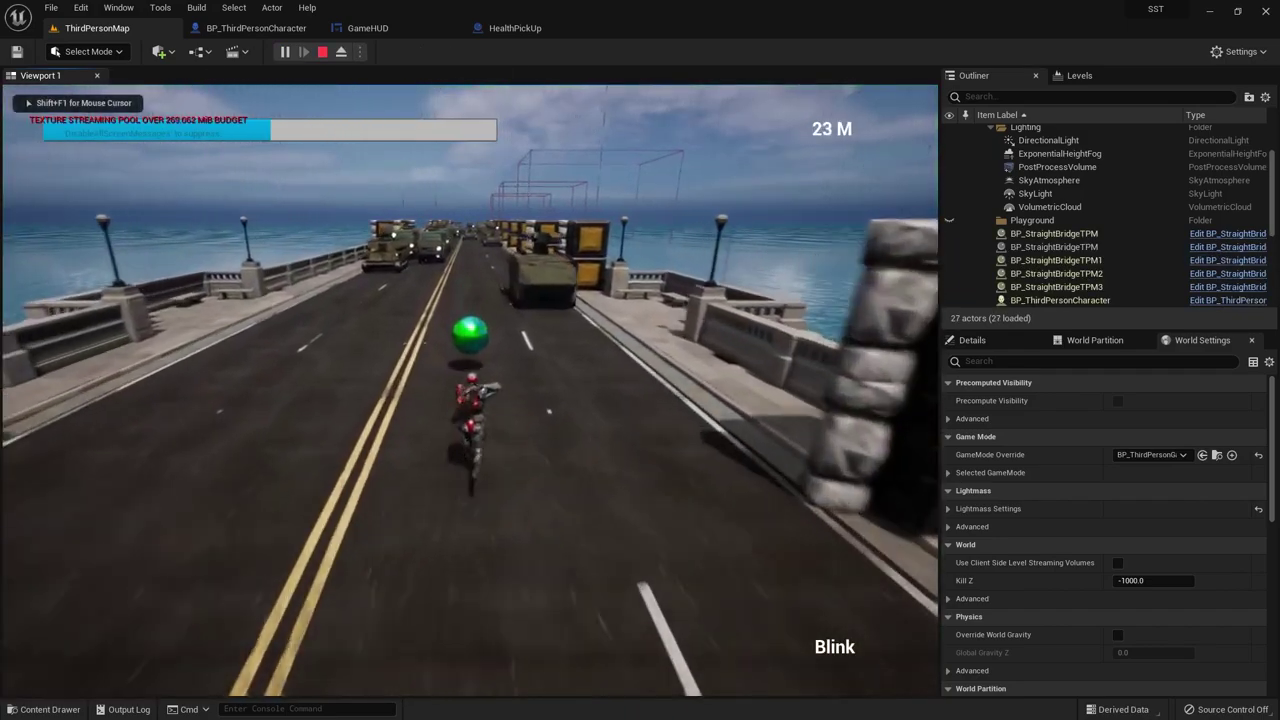
{"action": "key", "text": "Escape"}
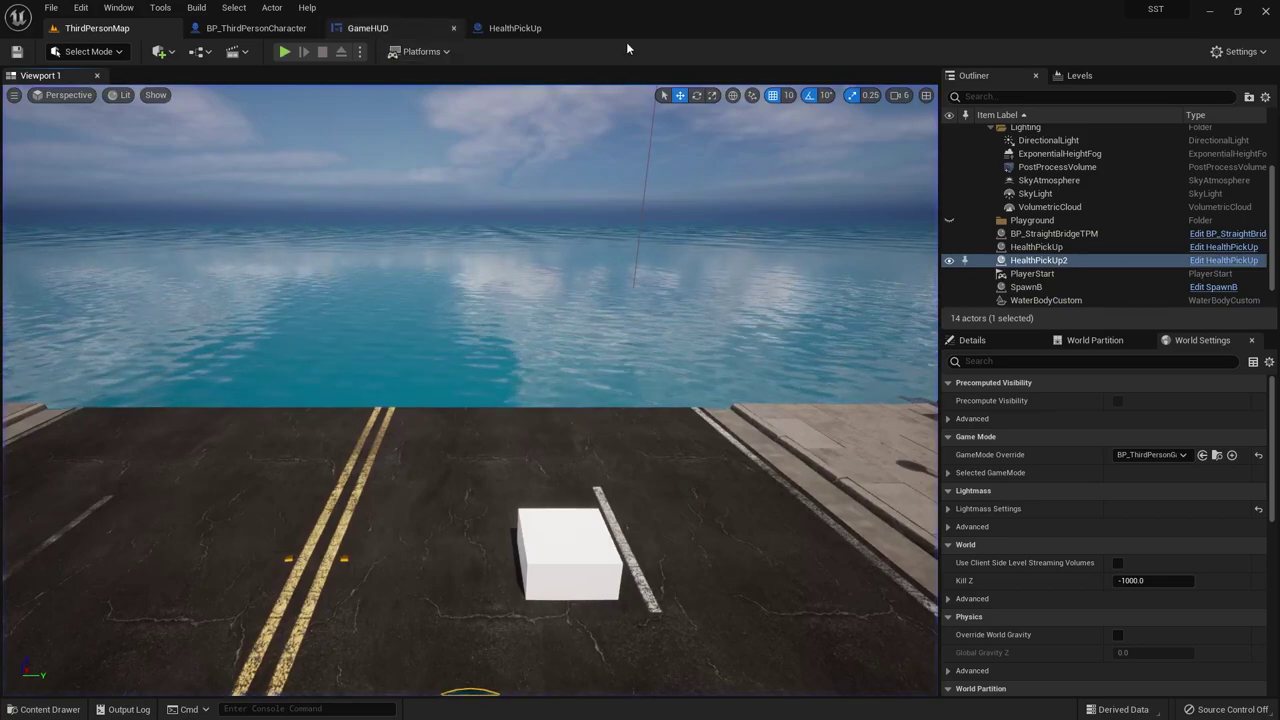
{"action": "left_click", "coordinate": [492, 30]}
Step: Disconnect Destroy Actor from the cast and move it up out of the way
{"action": "right_click_drag", "start_coordinate": [743, 368], "coordinate": [564, 396]}
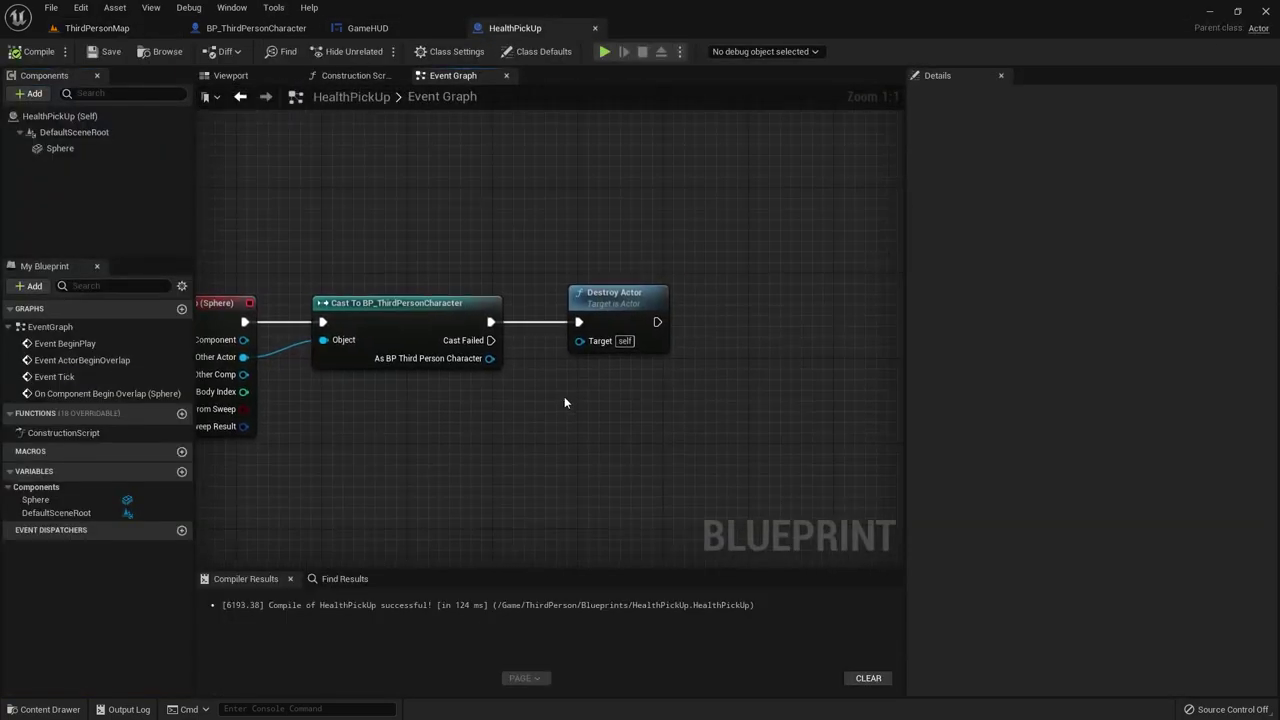
{"action": "left_click_drag", "start_coordinate": [610, 292], "coordinate": [811, 294]}
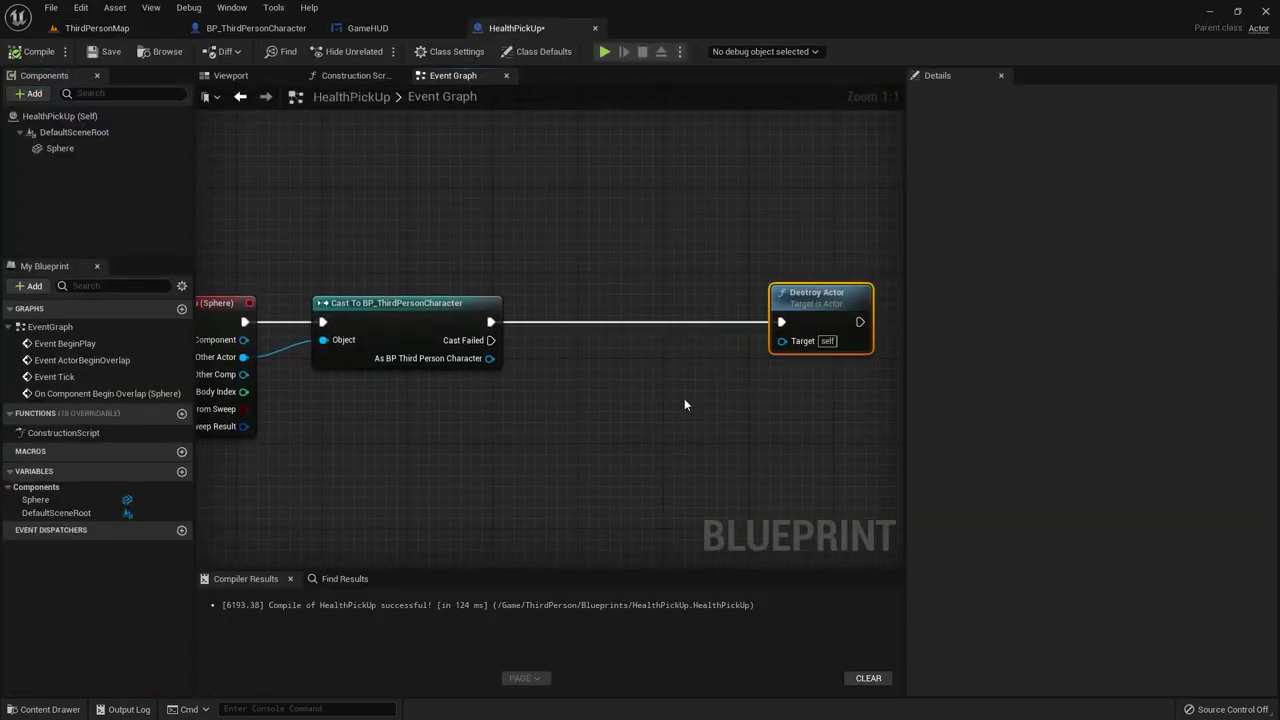
{"action": "left_click", "coordinate": [782, 321], "text": "alt"}
{"action": "left_click_drag", "start_coordinate": [800, 322], "coordinate": [809, 183]}
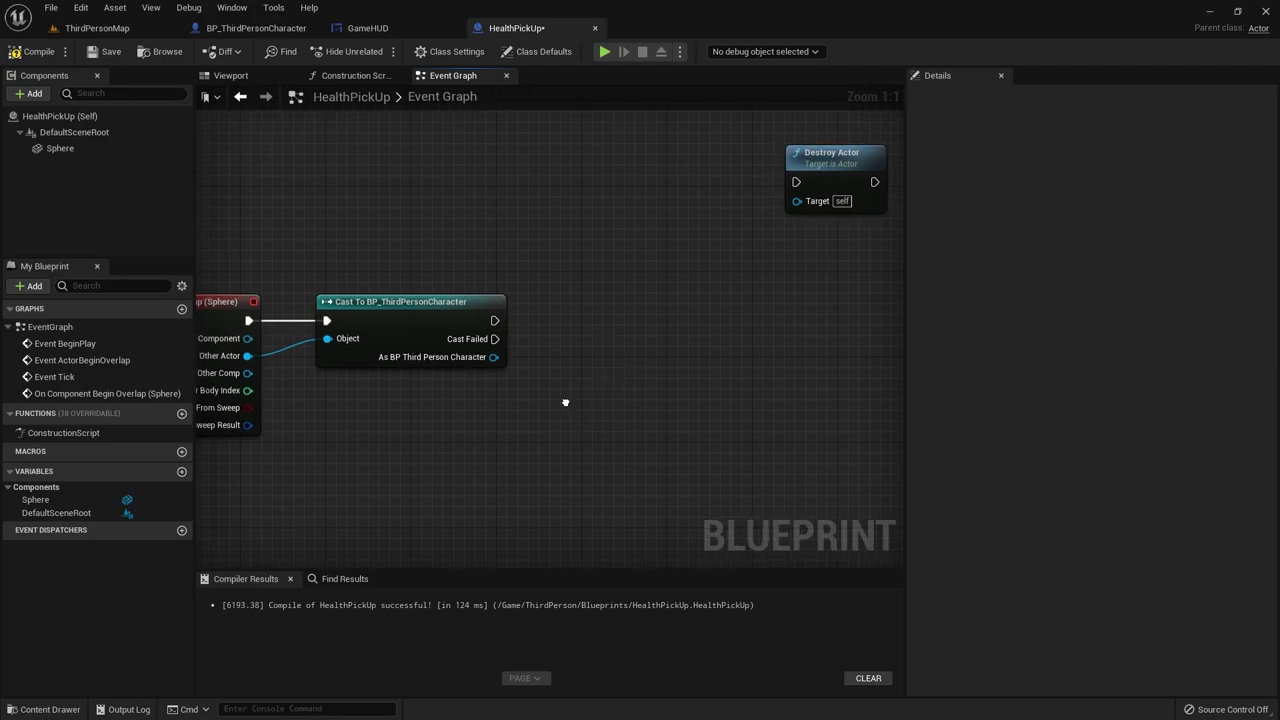
{"action": "right_click_drag", "start_coordinate": [618, 371], "coordinate": [688, 375]}
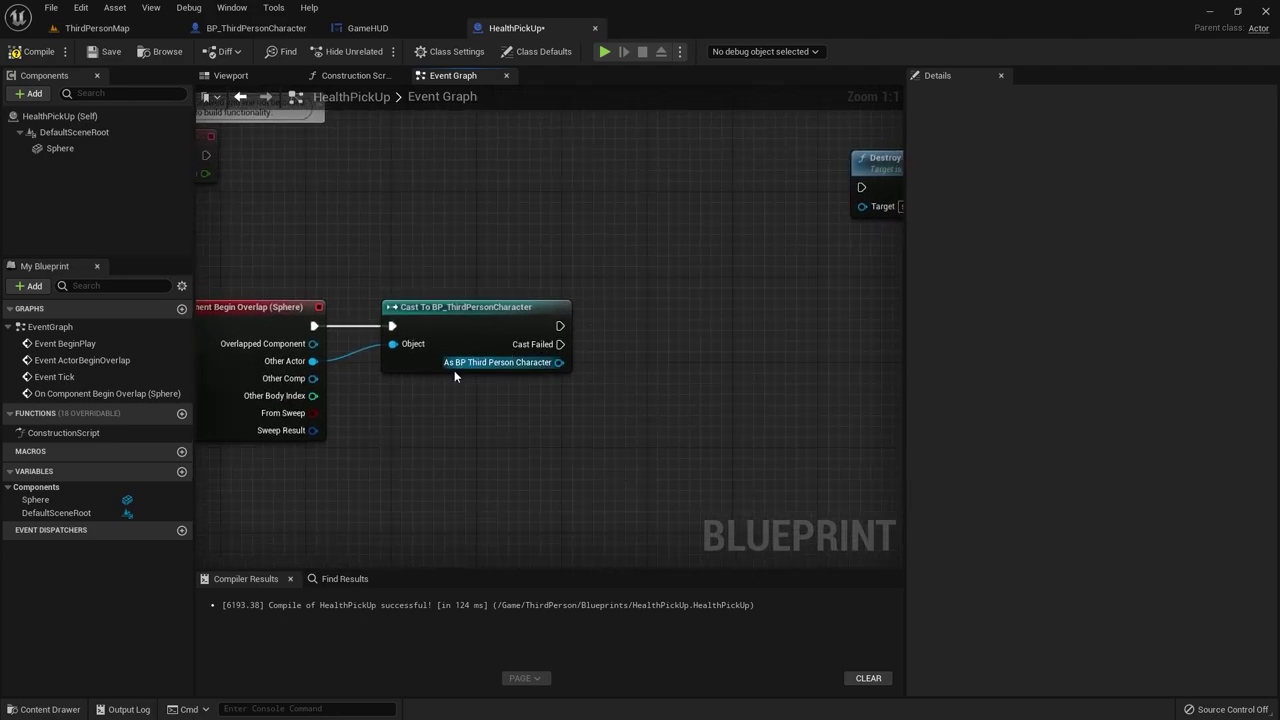
Step: Review BP_ThirdPersonCharacter's health bar logic and variables, then return to HealthPickUp
{"action": "left_click", "coordinate": [256, 28]}
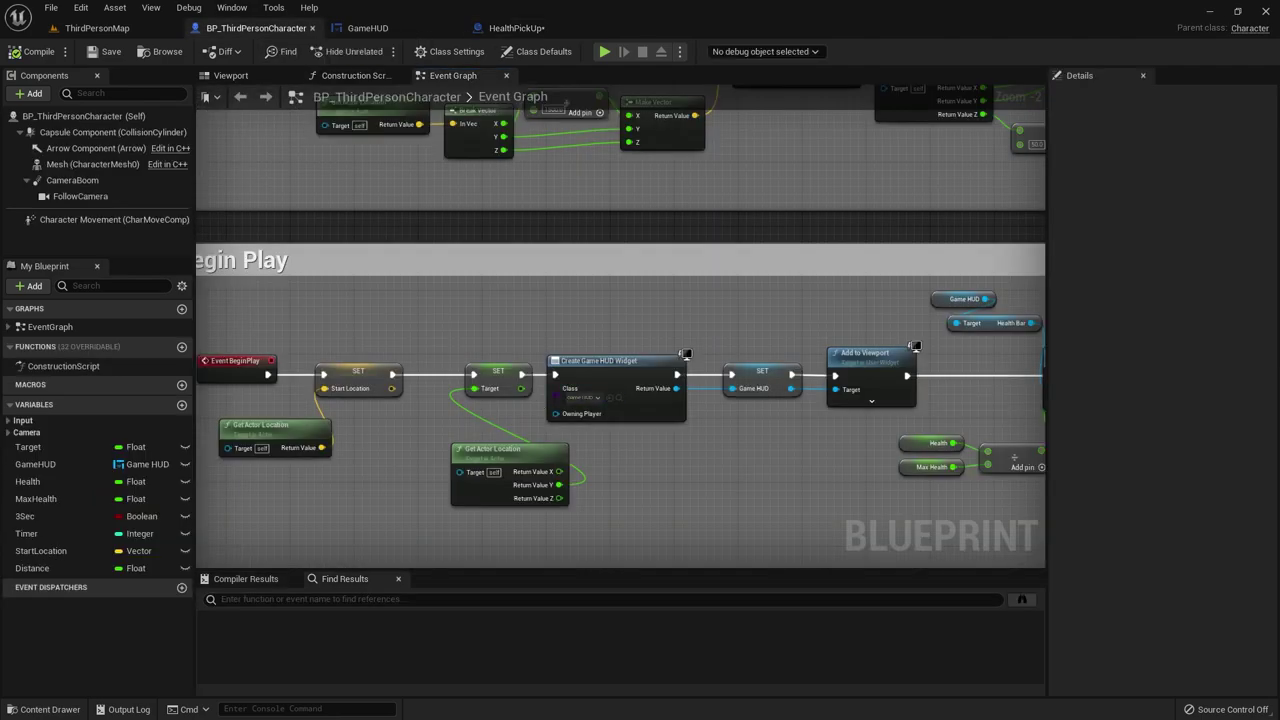
{"action": "right_click_drag", "start_coordinate": [795, 397], "coordinate": [595, 385]}
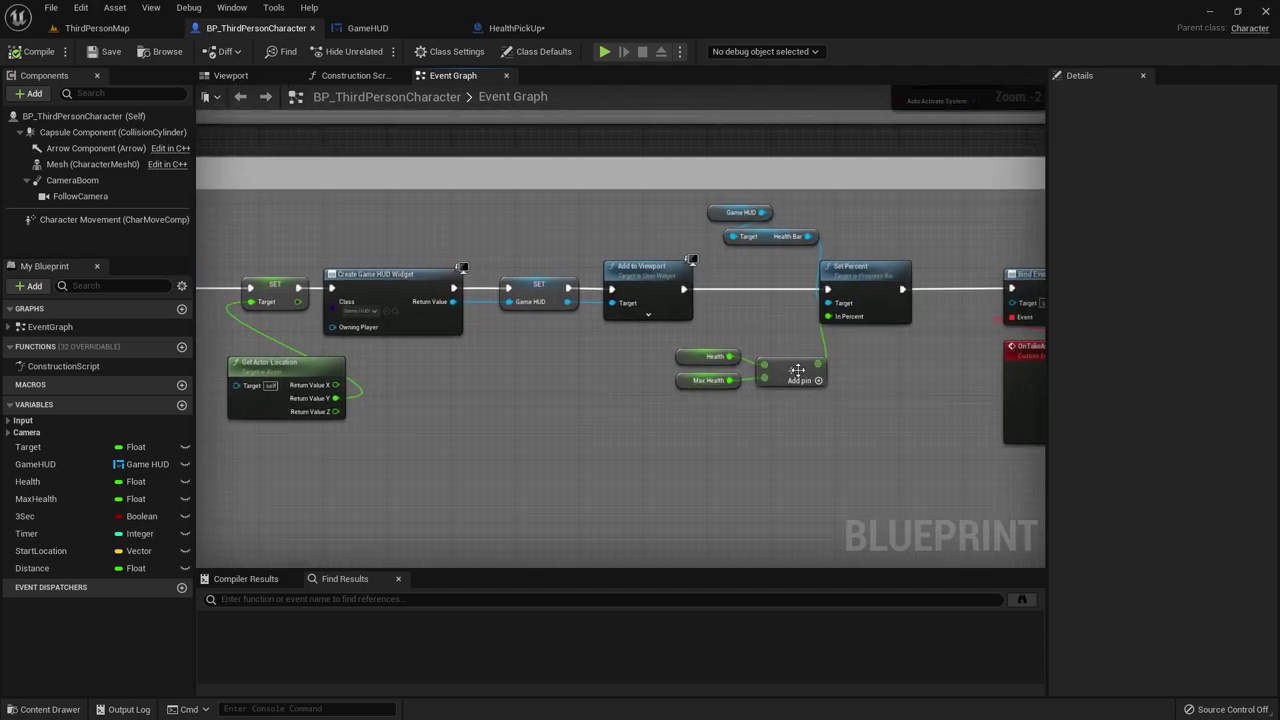
{"action": "scroll", "coordinate": [565, 363], "scroll_direction": "up", "scroll_amount": 2}
{"action": "left_click", "coordinate": [628, 478]}
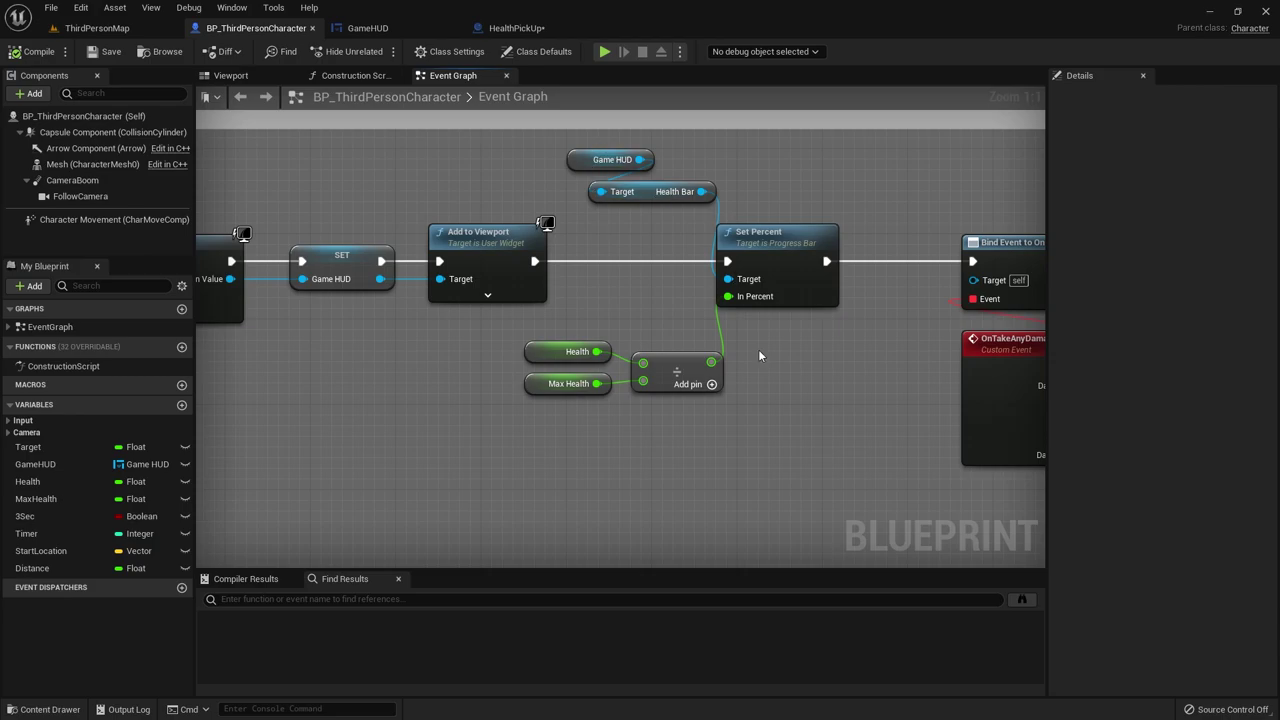
{"action": "left_click", "coordinate": [514, 37]}
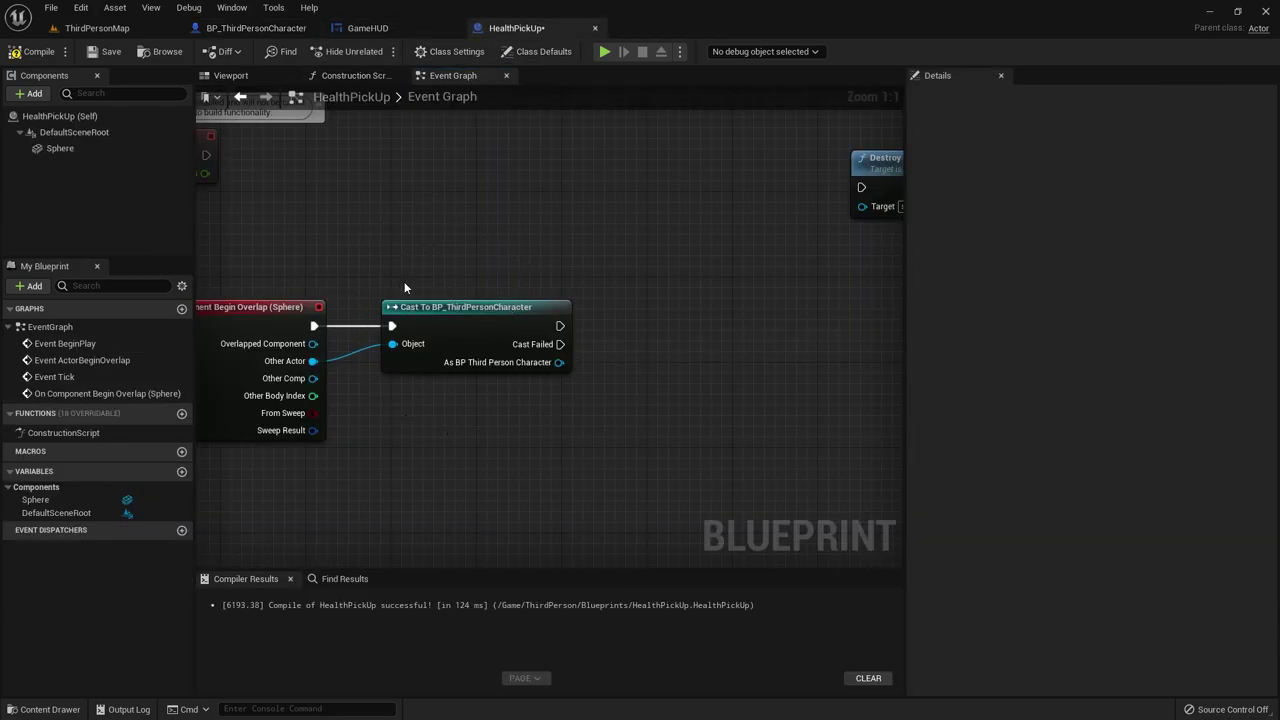
{"action": "left_click", "coordinate": [256, 28]}
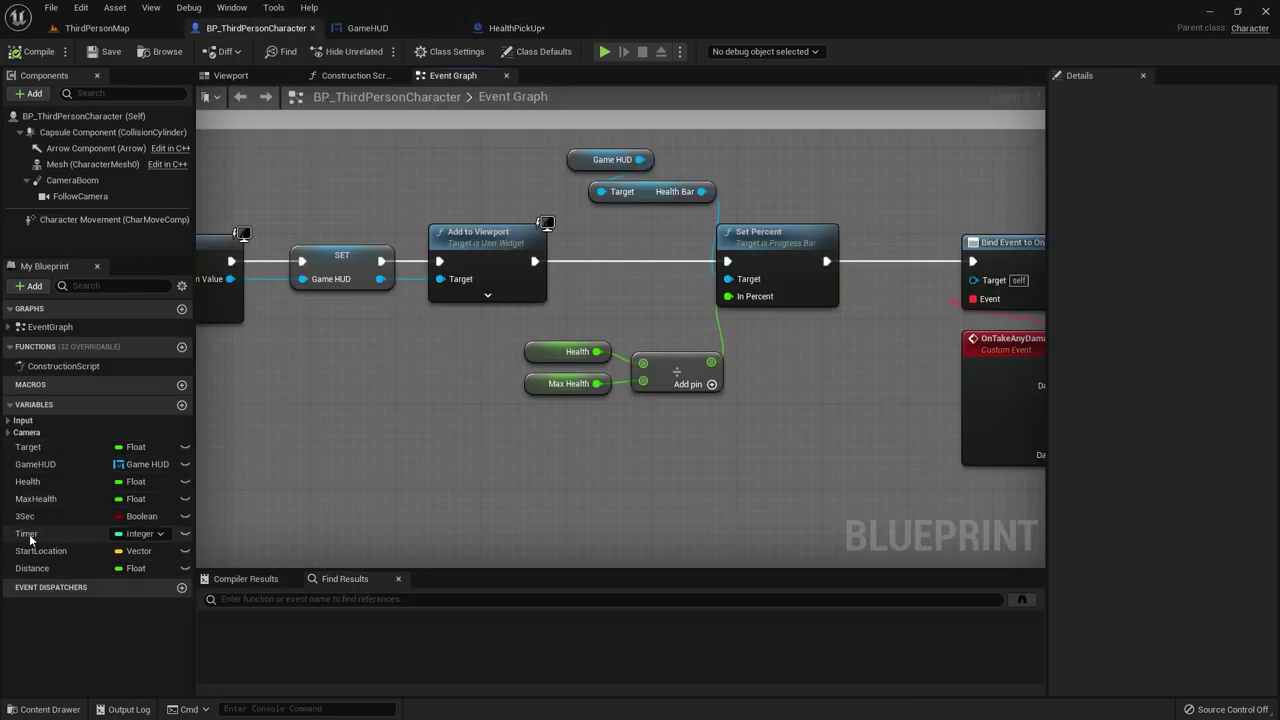
{"action": "left_click", "coordinate": [518, 30]}
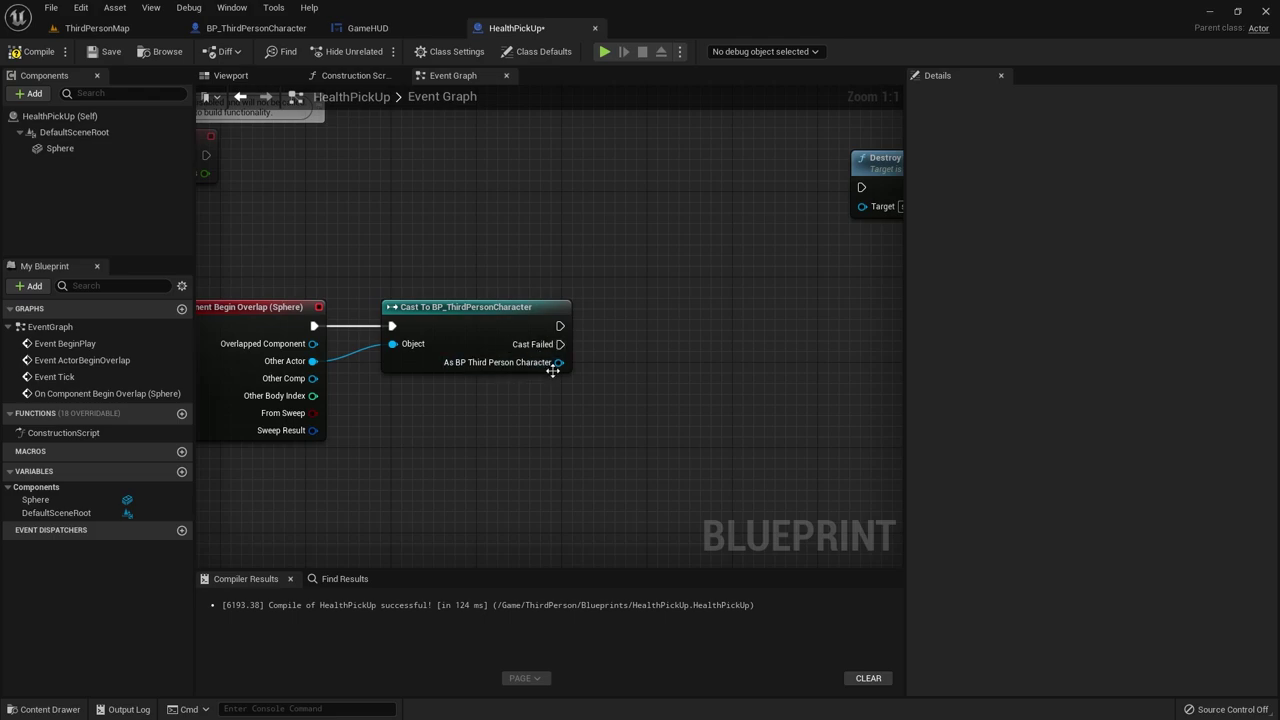
Step: Add Get Health and SET Health nodes for the character, running SET Health after the cast
{"action": "left_click_drag", "start_coordinate": [558, 362], "coordinate": [641, 367]}
{"action": "type", "text": "h"}
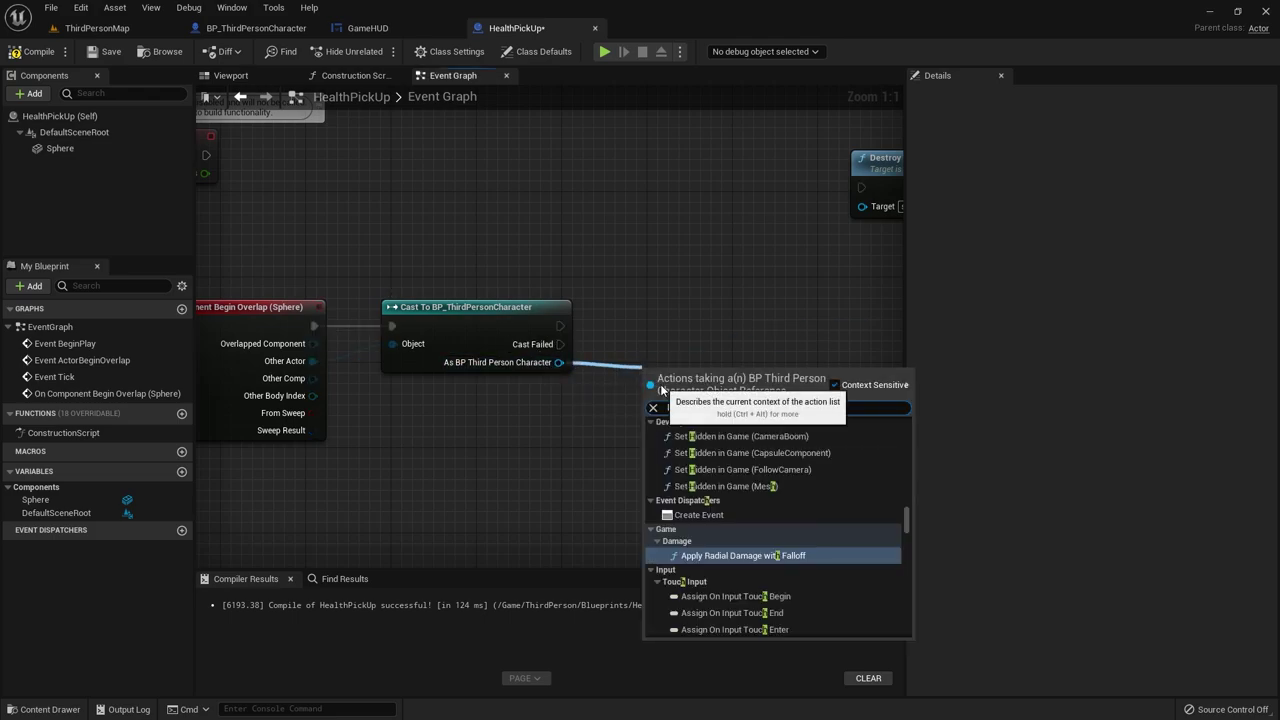
{"action": "type", "text": "ealth"}
{"action": "key", "text": "Return"}
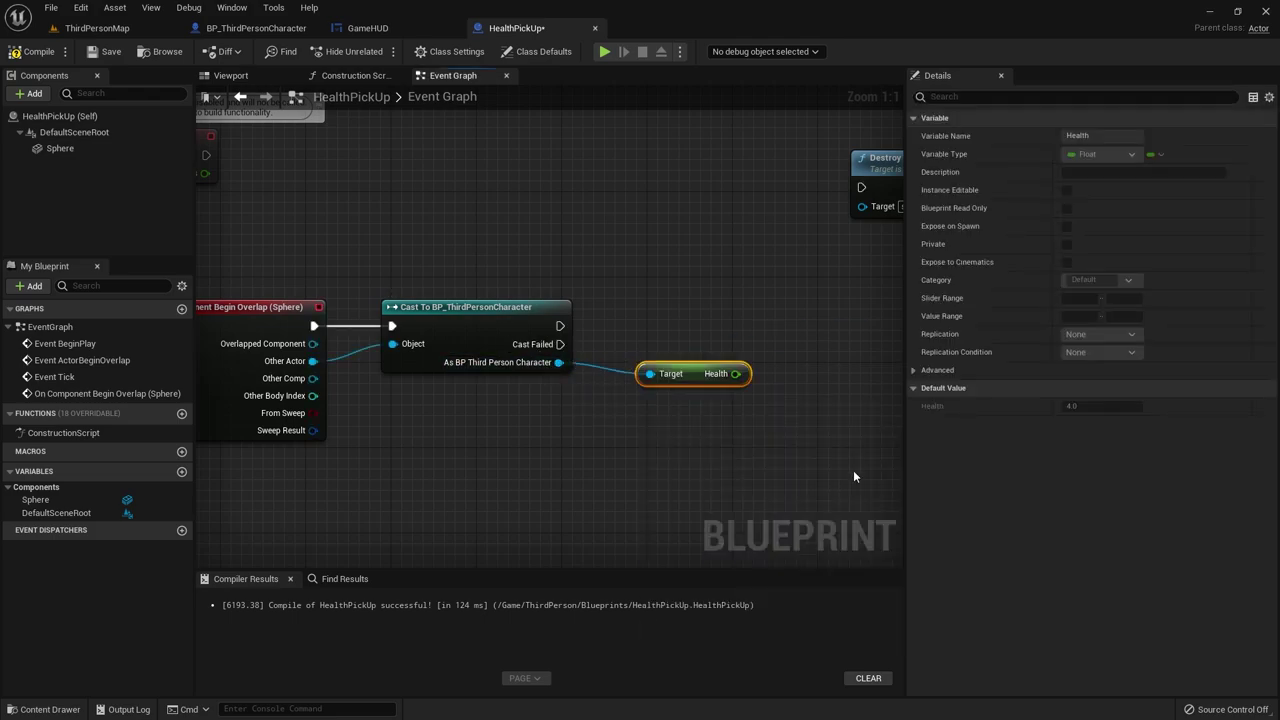
{"action": "right_click_drag", "start_coordinate": [777, 468], "coordinate": [657, 466]}
{"action": "mouse_move", "coordinate": [576, 371]}
{"action": "left_mouse_down"}
{"action": "mouse_move", "coordinate": [555, 371]}
{"action": "mouse_move", "coordinate": [553, 417]}
{"action": "left_mouse_up"}
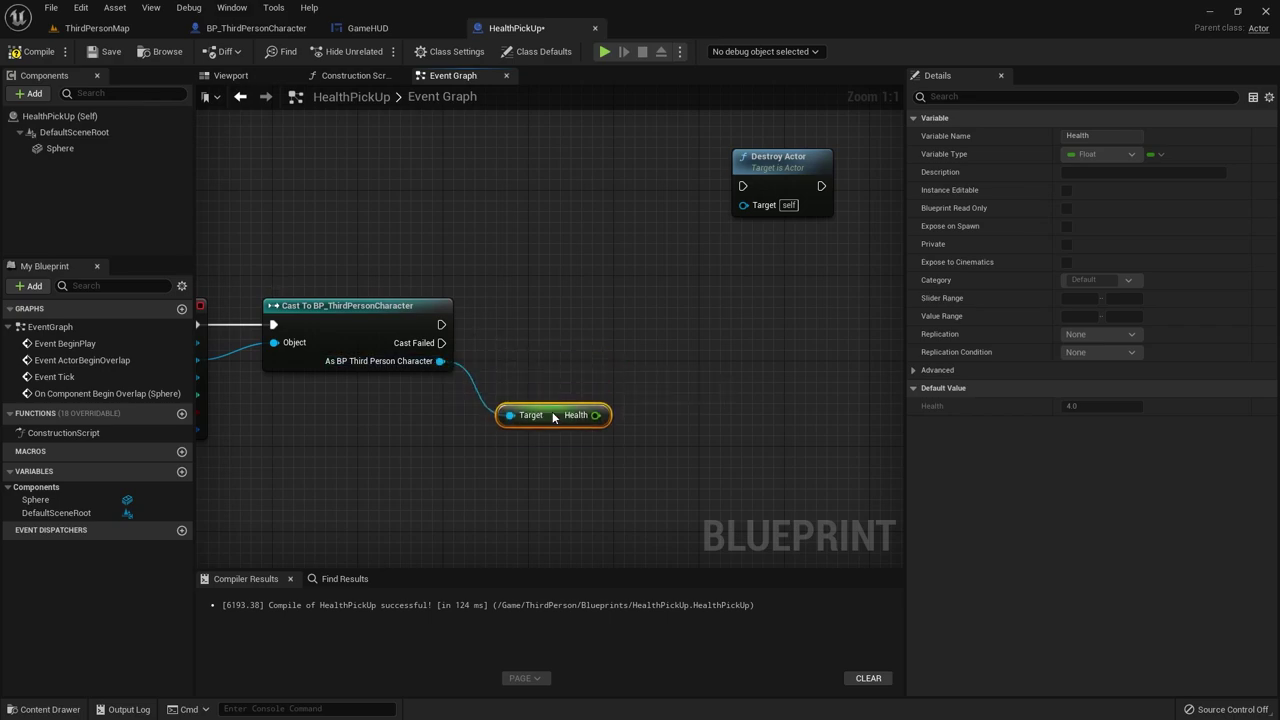
{"action": "left_click_drag", "start_coordinate": [437, 361], "coordinate": [655, 325]}
{"action": "type", "text": "se"}
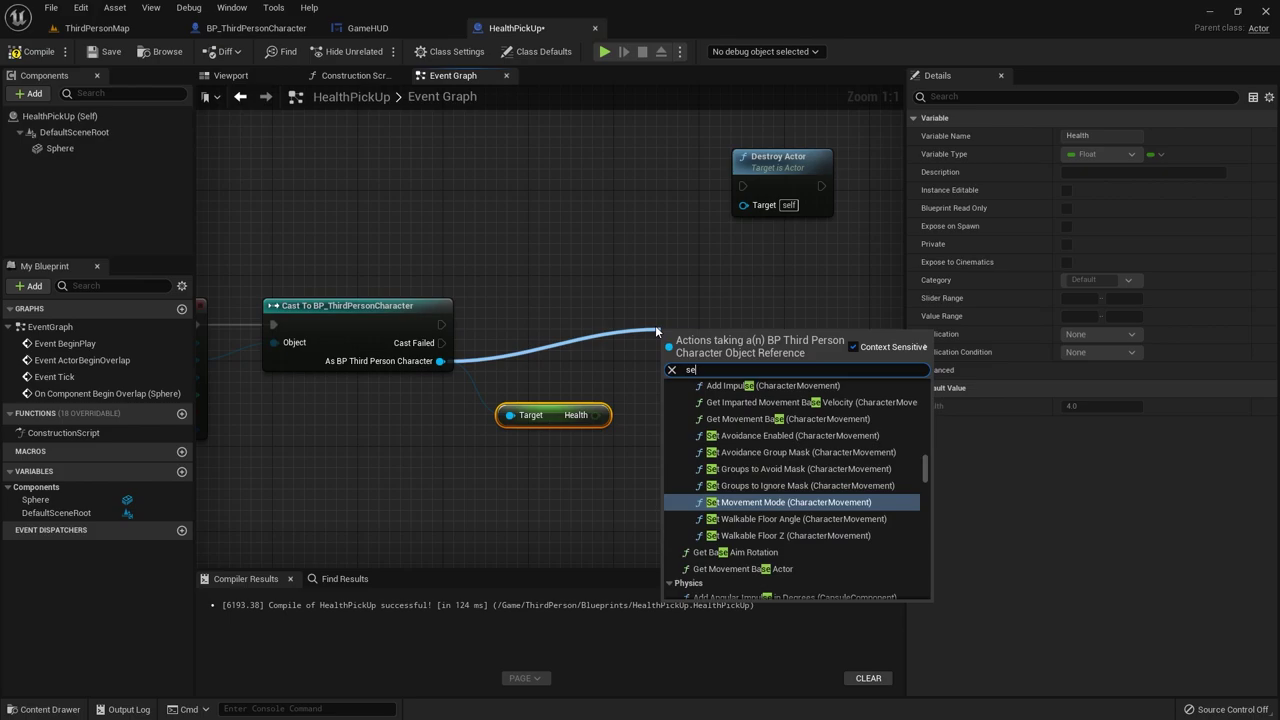
{"action": "type", "text": "t health"}
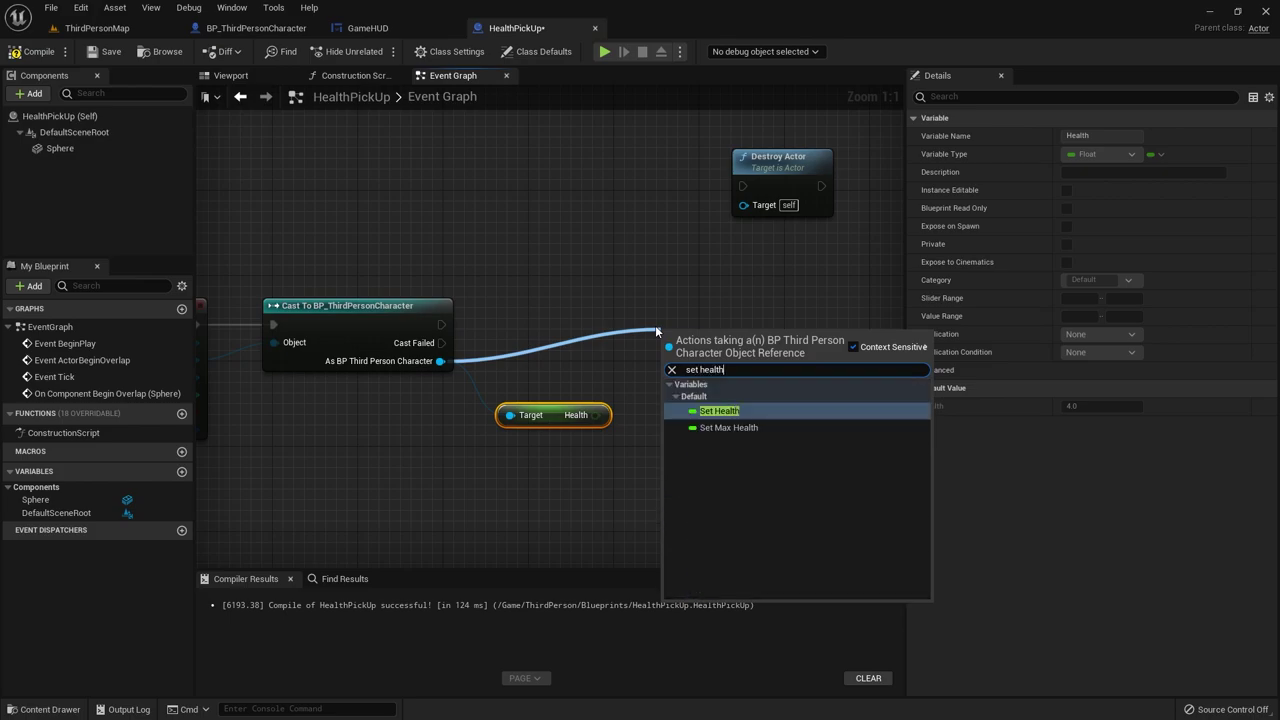
{"action": "key", "text": "Return"}
{"action": "left_click_drag", "start_coordinate": [715, 353], "coordinate": [705, 320]}
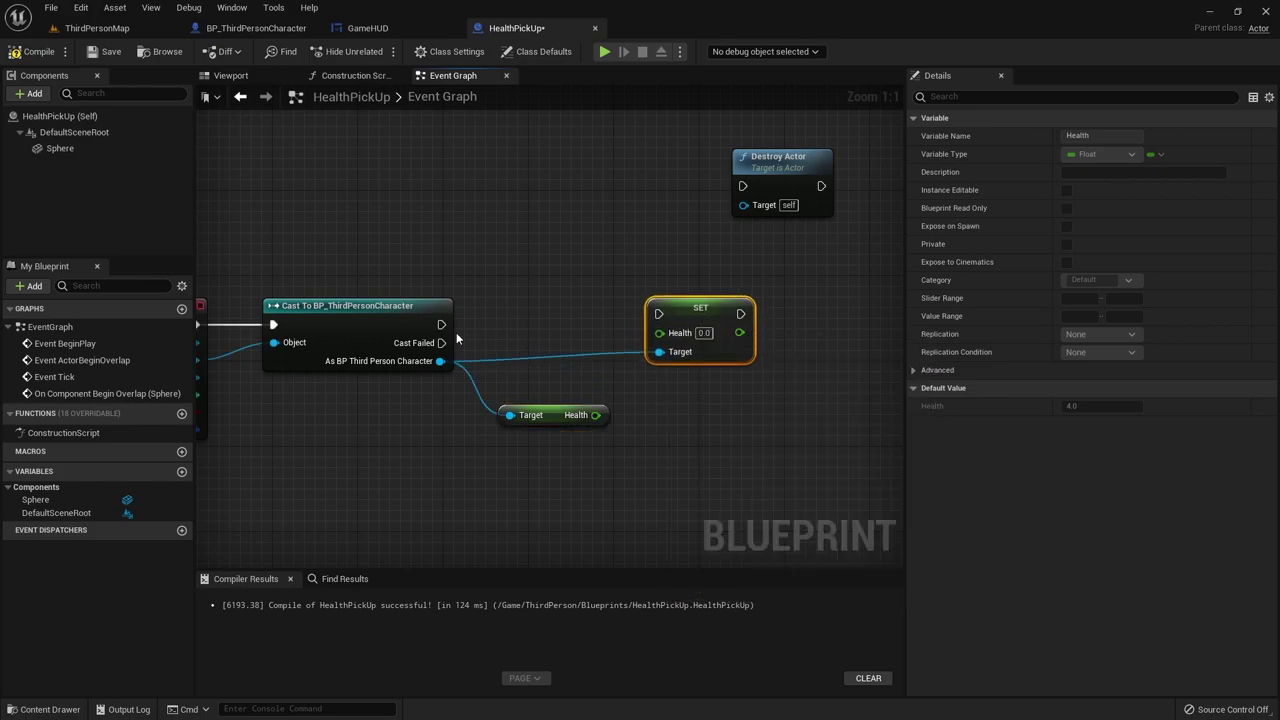
{"action": "left_click_drag", "start_coordinate": [441, 324], "coordinate": [733, 321]}
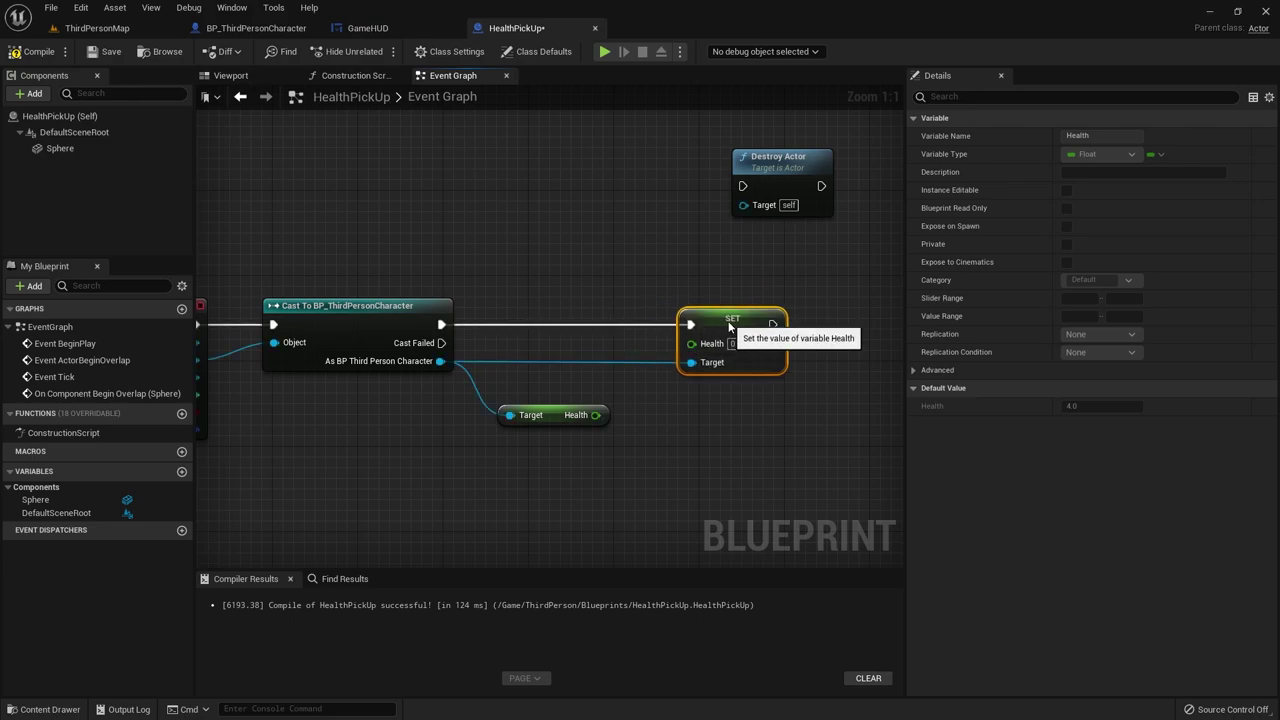
Step: Feed Health plus 1.0 into SET Health and compile the blueprint
{"action": "mouse_move", "coordinate": [604, 407]}
{"action": "left_mouse_down"}
{"action": "mouse_move", "coordinate": [549, 407]}
{"action": "mouse_move", "coordinate": [549, 457]}
{"action": "left_mouse_up"}
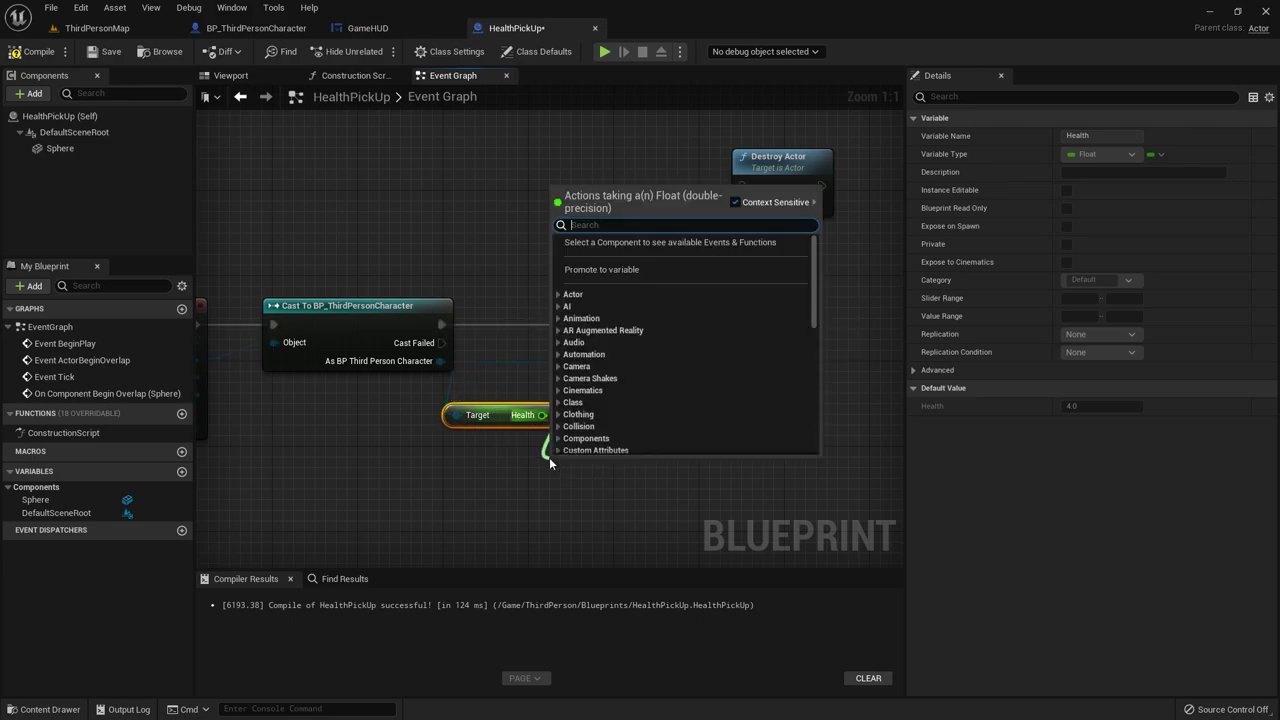
{"action": "type", "text": "+"}
{"action": "key", "text": "Return"}
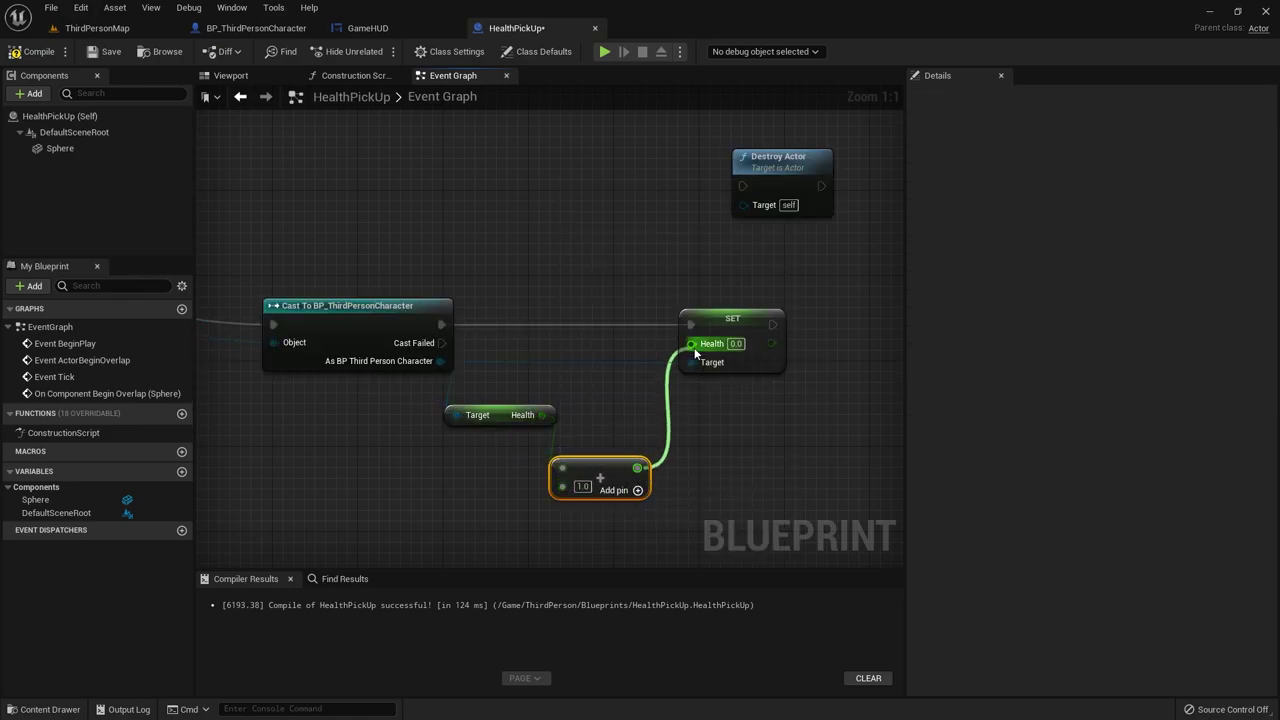
{"action": "left_click_drag", "start_coordinate": [628, 468], "coordinate": [694, 345]}
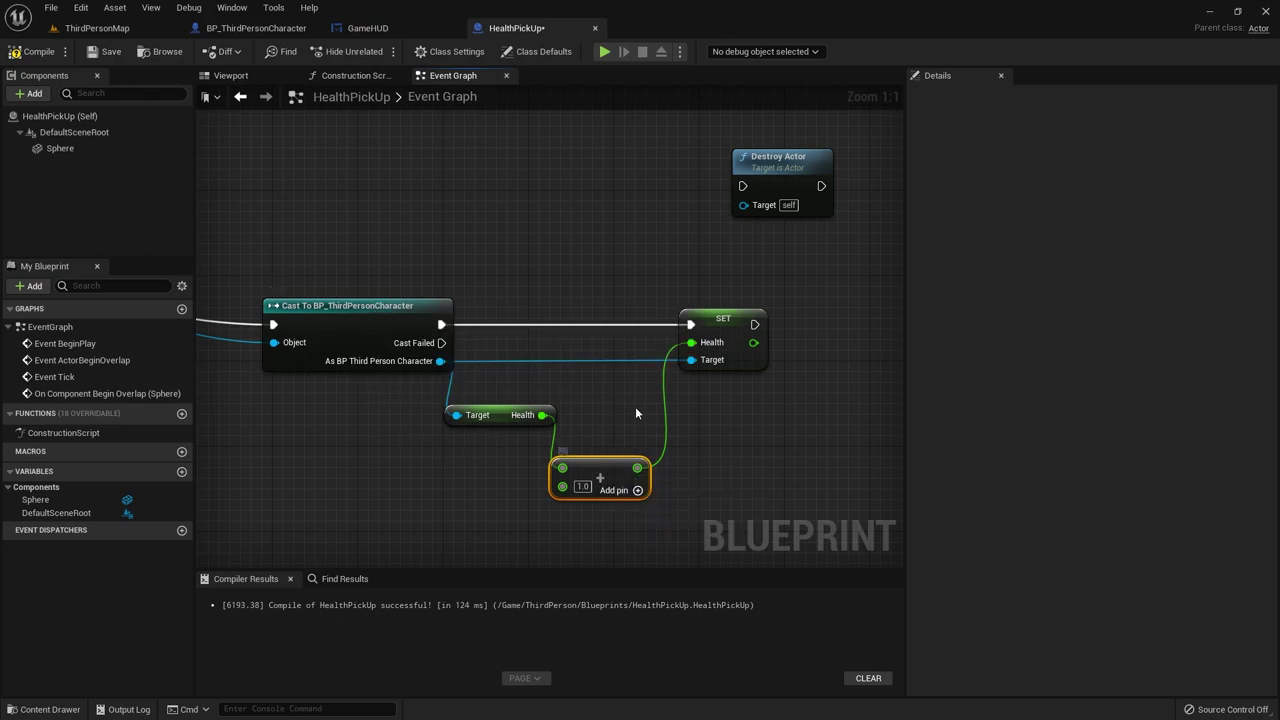
{"action": "left_click", "coordinate": [40, 50]}
{"action": "left_click", "coordinate": [105, 30]}
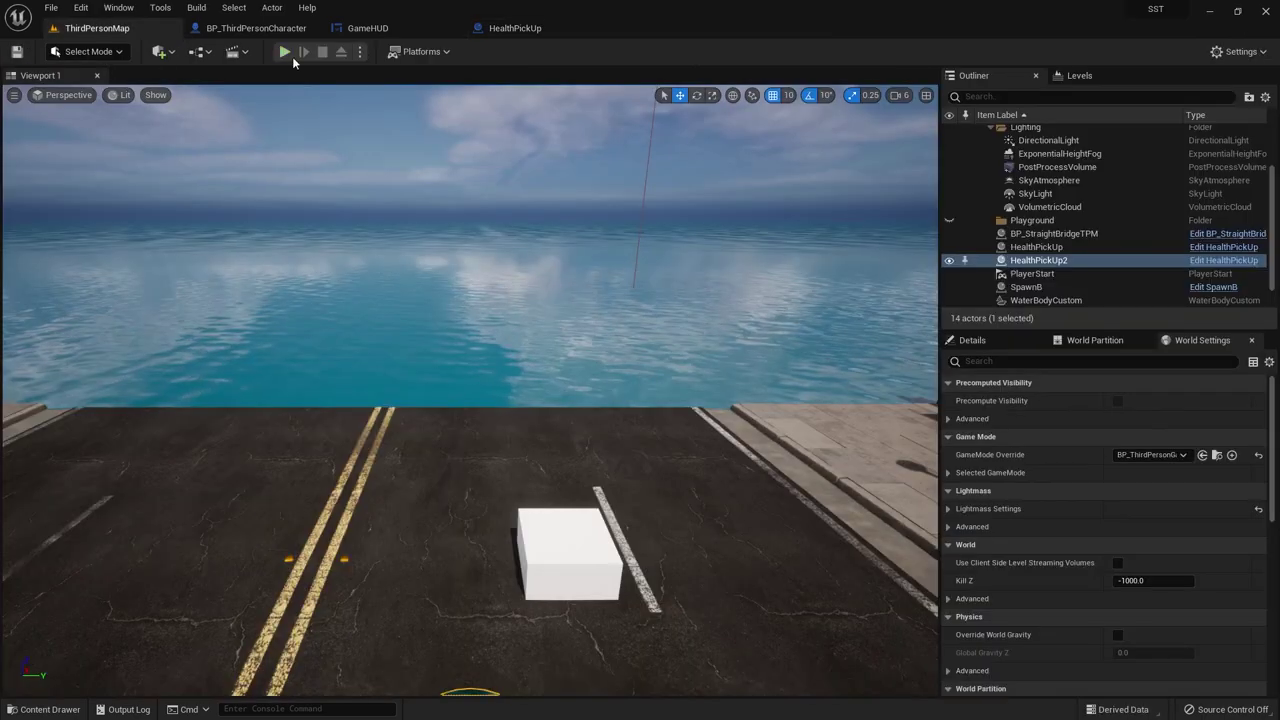
{"action": "left_click", "coordinate": [290, 54]}
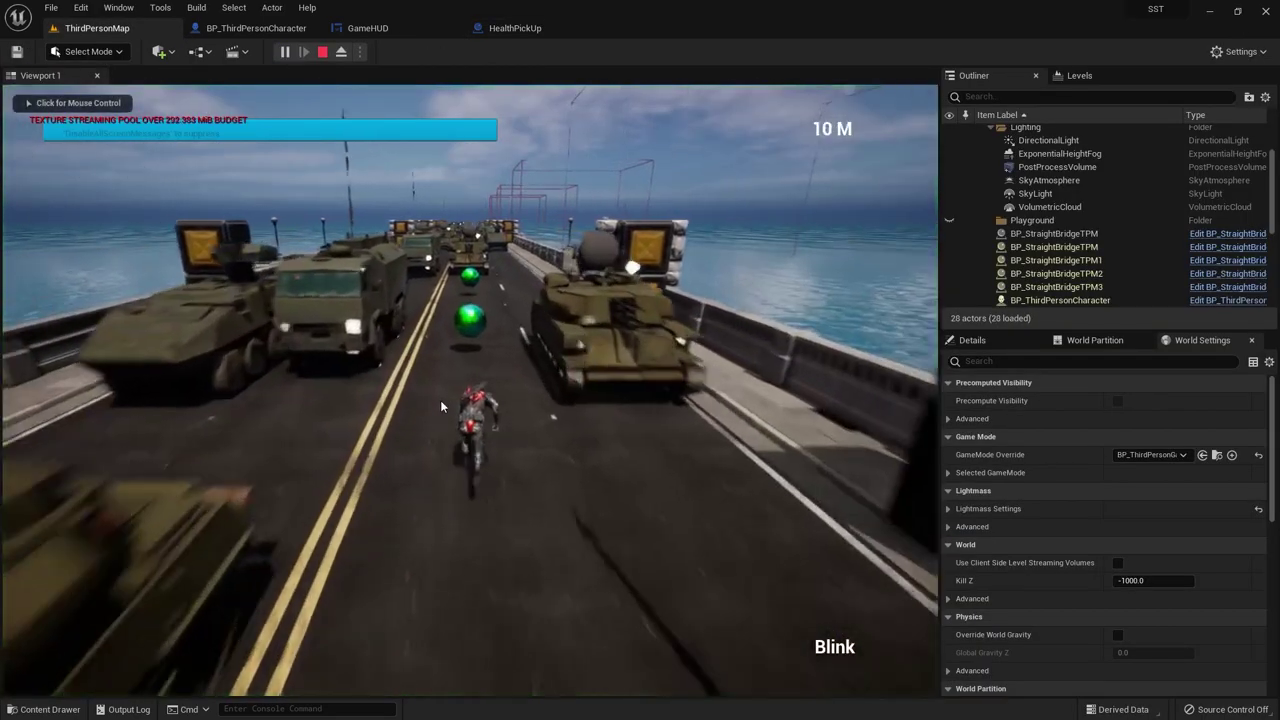
{"action": "left_click", "coordinate": [440, 400]}
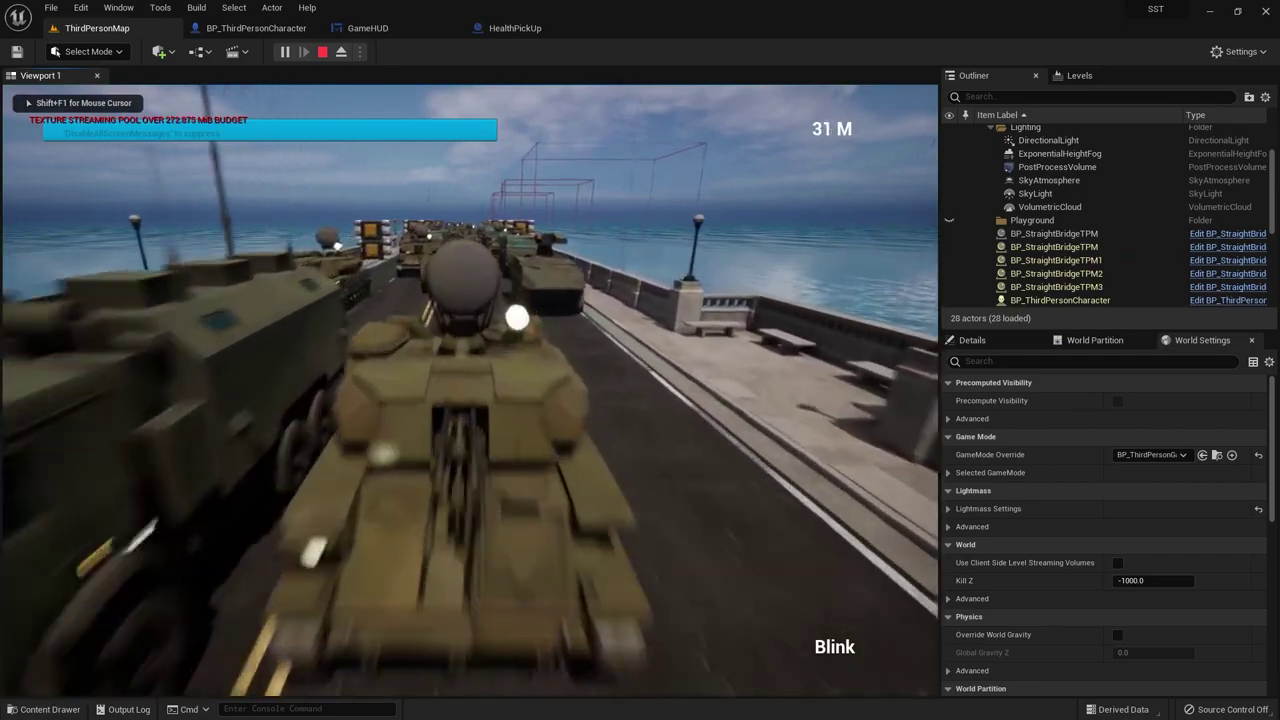
{"action": "key", "text": "a"}
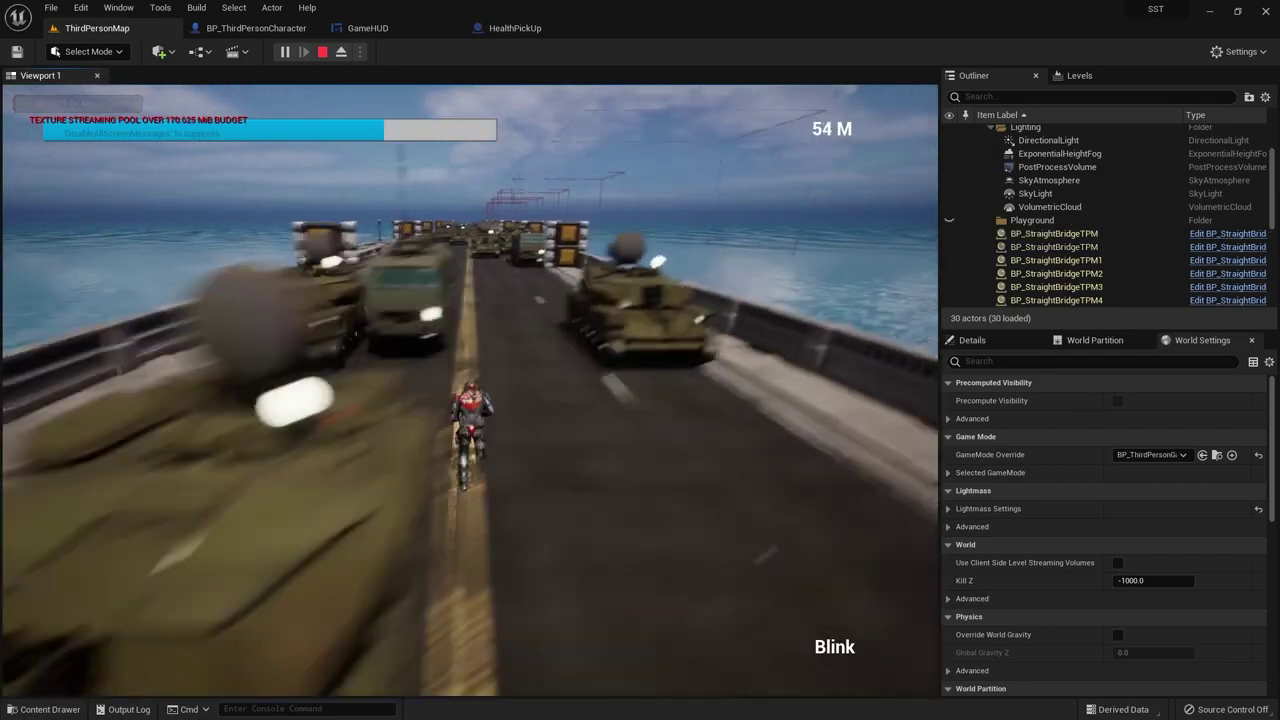
{"action": "key", "text": "Escape"}
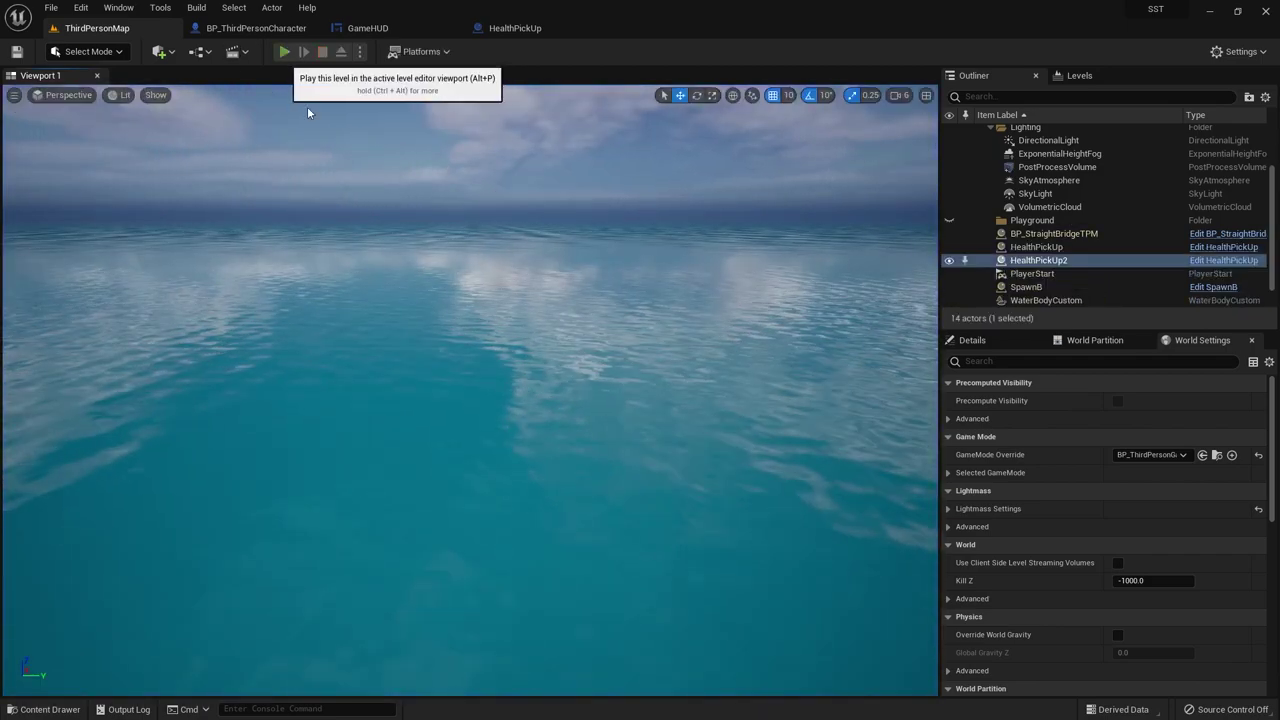
{"action": "left_click", "coordinate": [295, 54]}
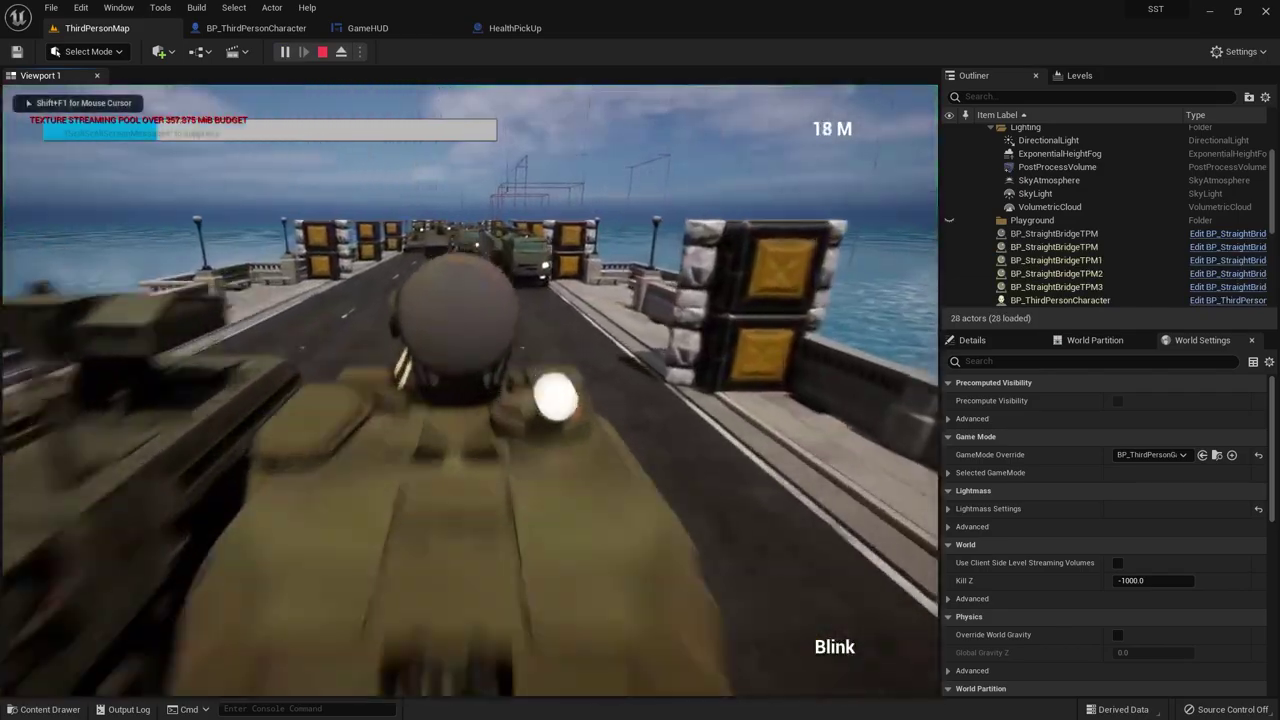
{"action": "key", "text": "a"}
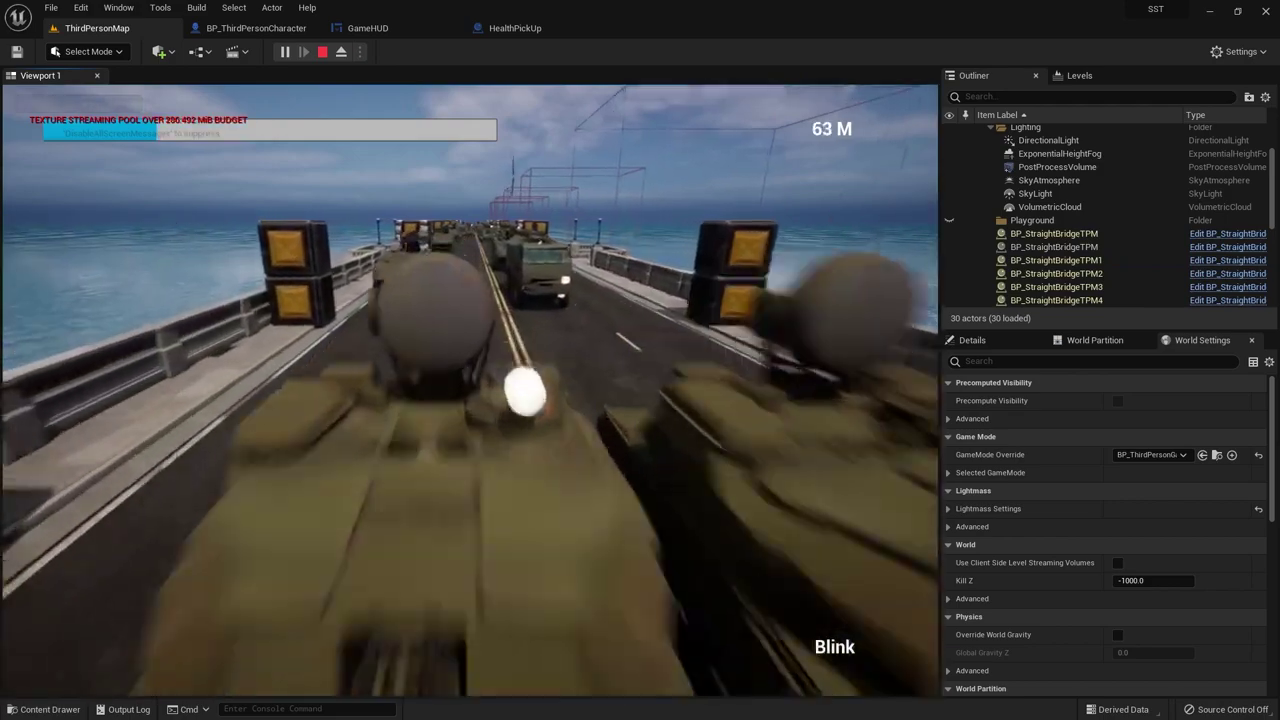
{"action": "key", "text": "Escape"}
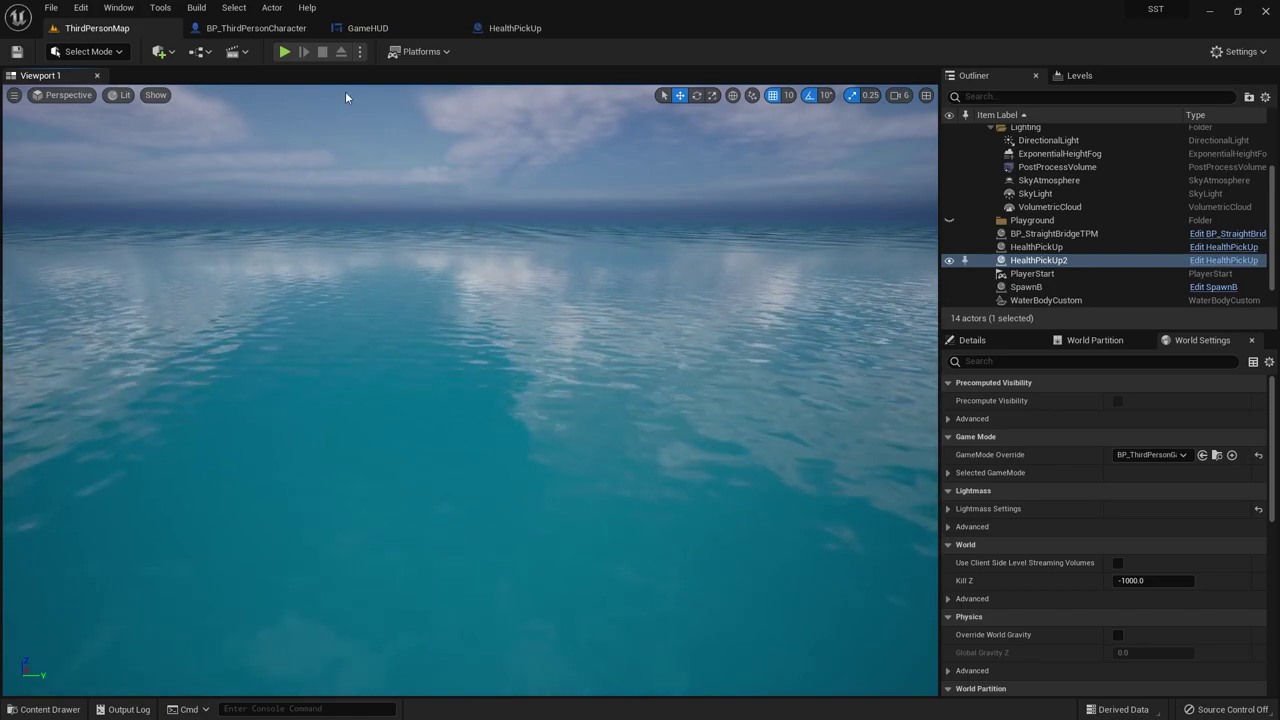
Step: Select the health bar update nodes in BP_ThirdPersonCharacter's Event Graph
{"action": "left_click", "coordinate": [401, 33]}
{"action": "left_click", "coordinate": [285, 28]}
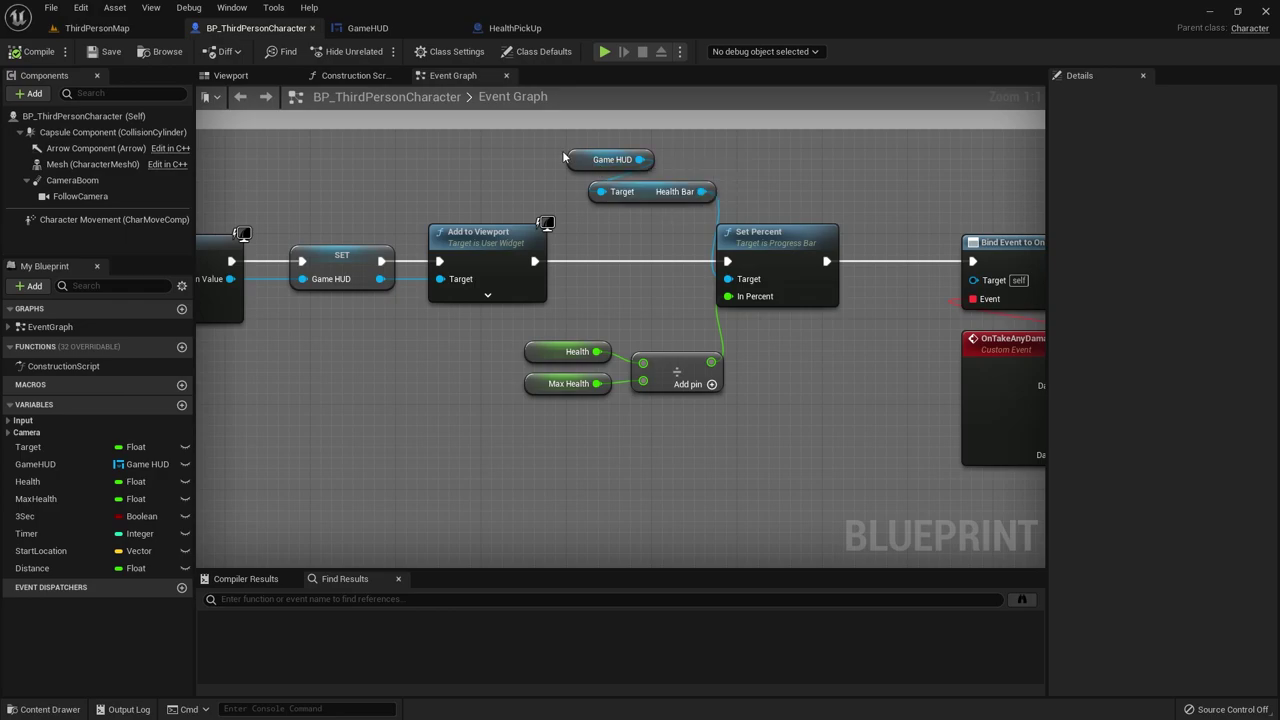
{"action": "left_click_drag", "start_coordinate": [563, 157], "coordinate": [798, 441]}
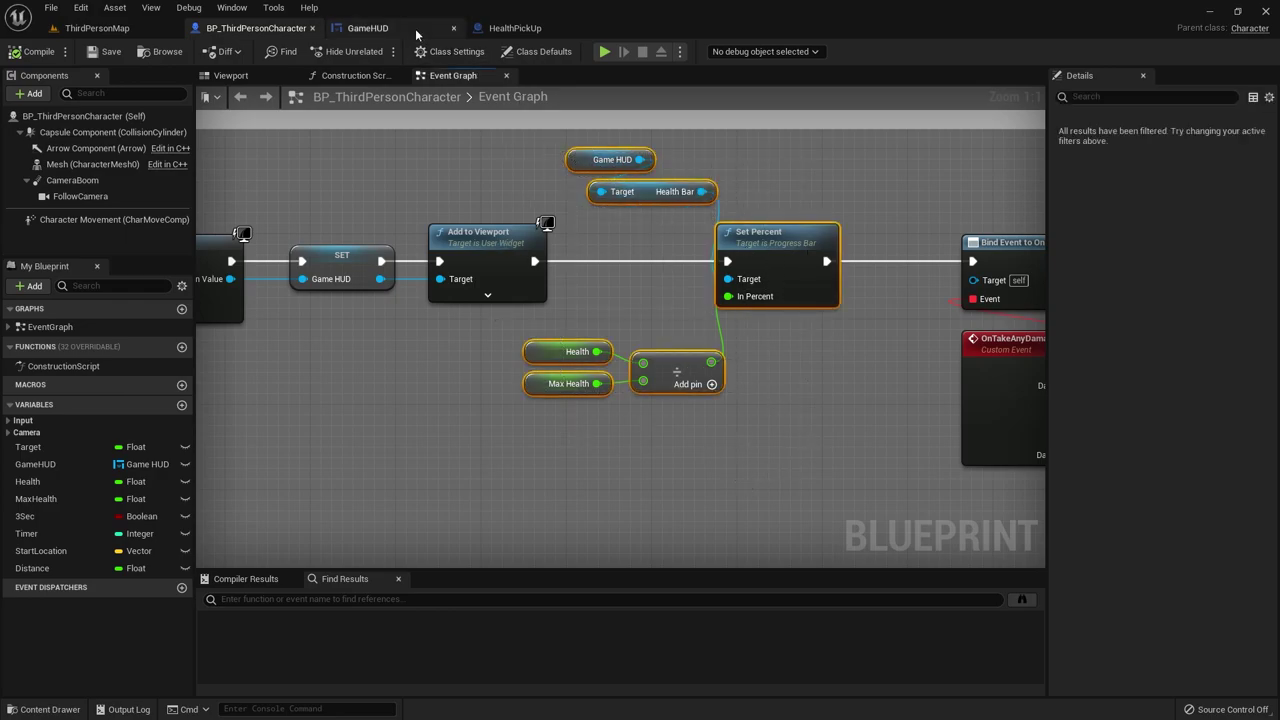
{"action": "left_click", "coordinate": [515, 28]}
Step: Add a Get Game HUD node from the cast's character output in HealthPickUp
{"action": "right_click_drag", "start_coordinate": [599, 295], "coordinate": [485, 290]}
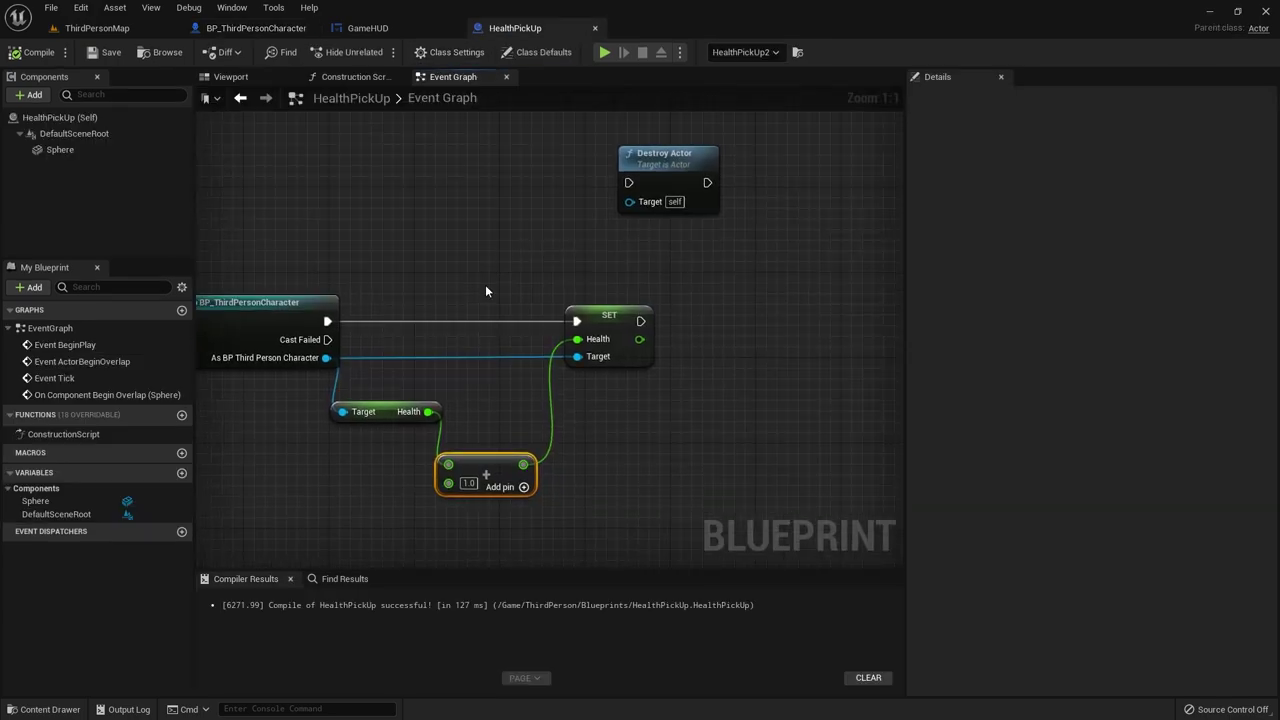
{"action": "left_click_drag", "start_coordinate": [330, 358], "coordinate": [586, 248]}
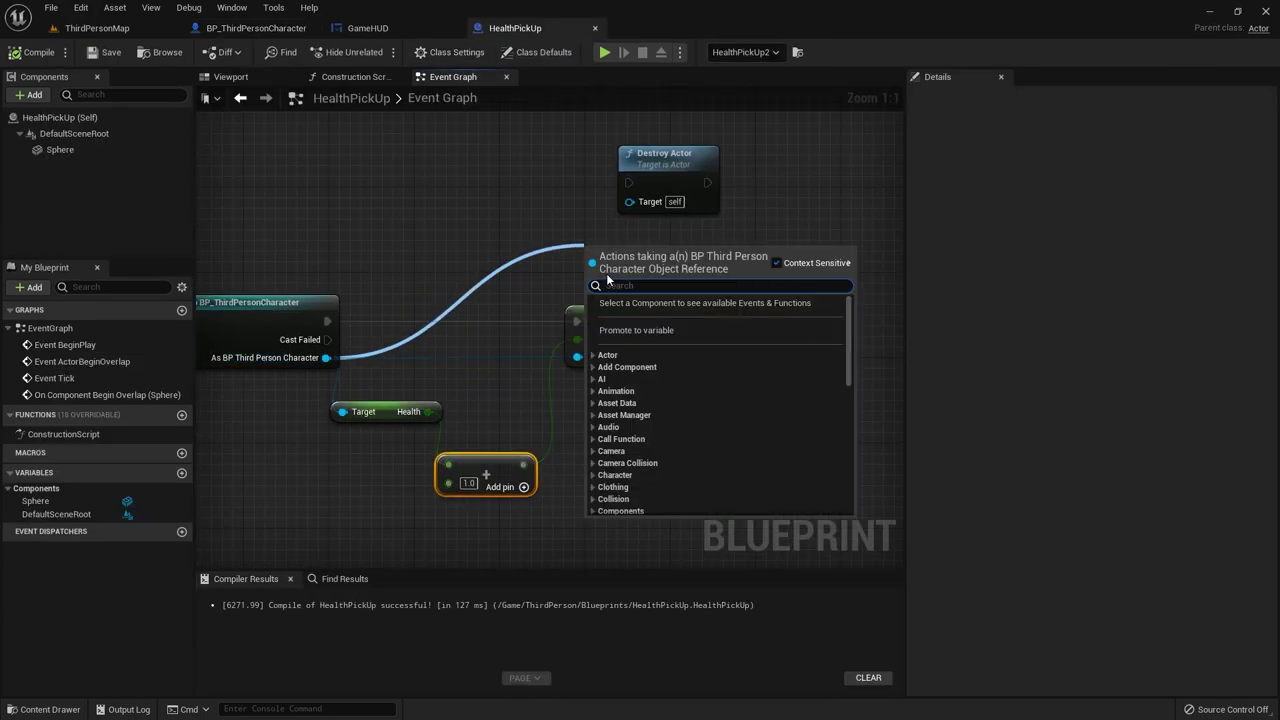
{"action": "type", "text": "get HUD"}
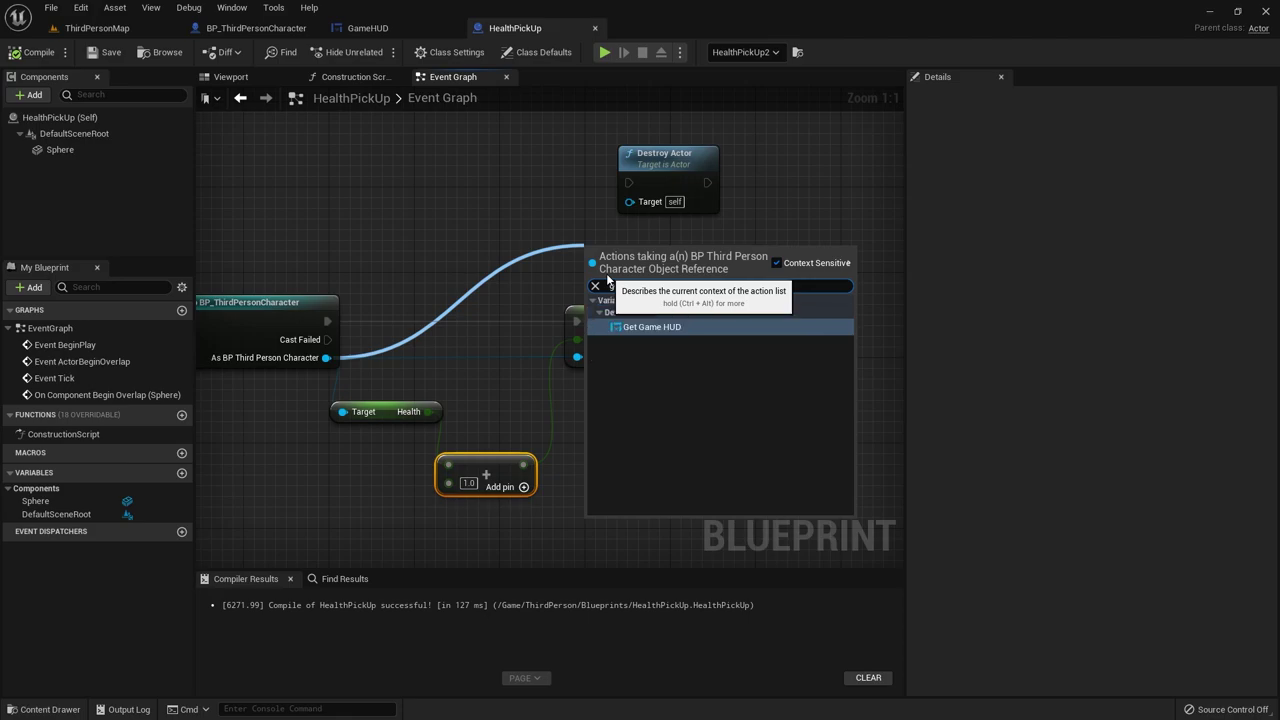
{"action": "left_click", "coordinate": [719, 322]}
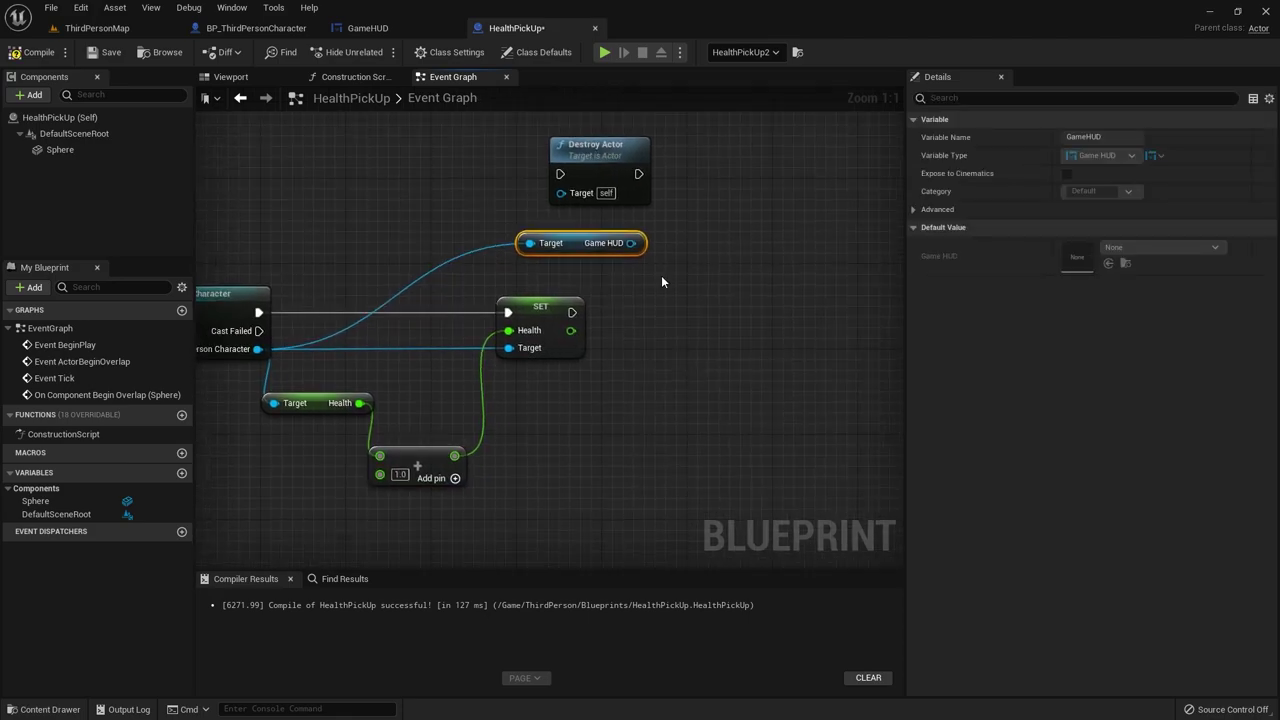
{"action": "left_click_drag", "start_coordinate": [633, 243], "coordinate": [645, 282]}
Step: Copy the Health Bar and Set Percent nodes into HealthPickUp and connect Game HUD to Health Bar
{"action": "left_click", "coordinate": [277, 30]}
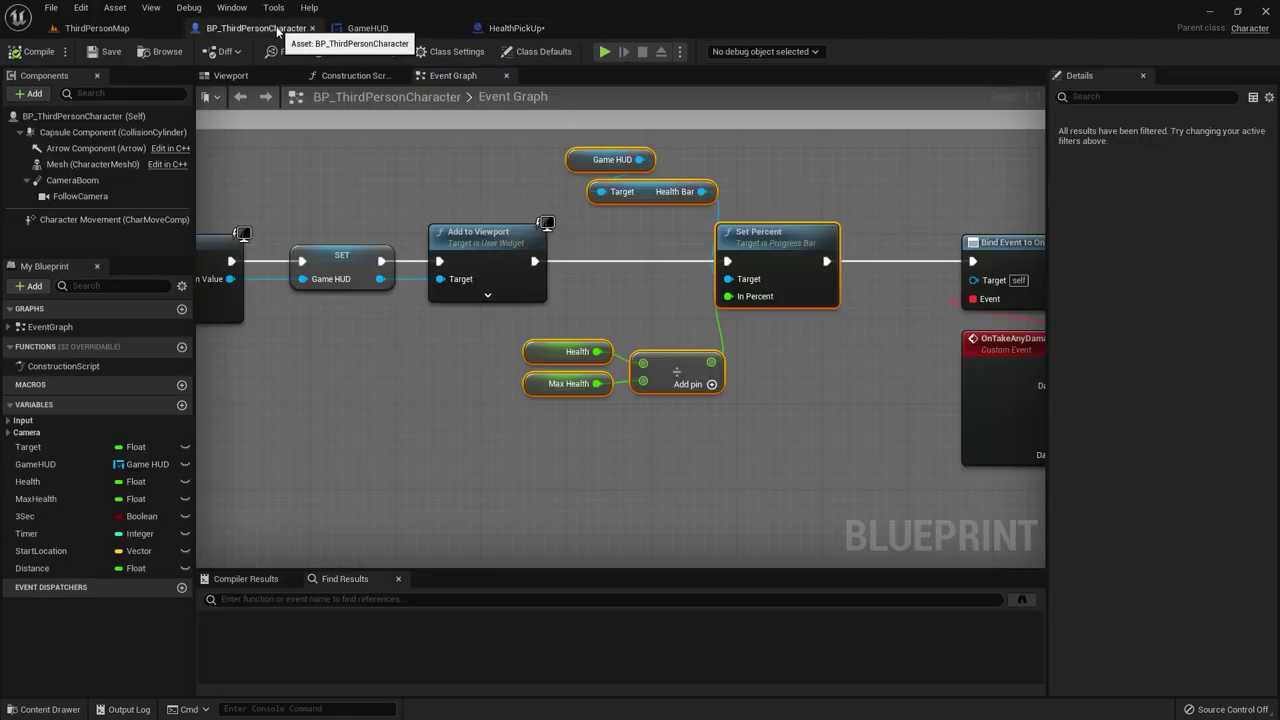
{"action": "left_click", "coordinate": [672, 260]}
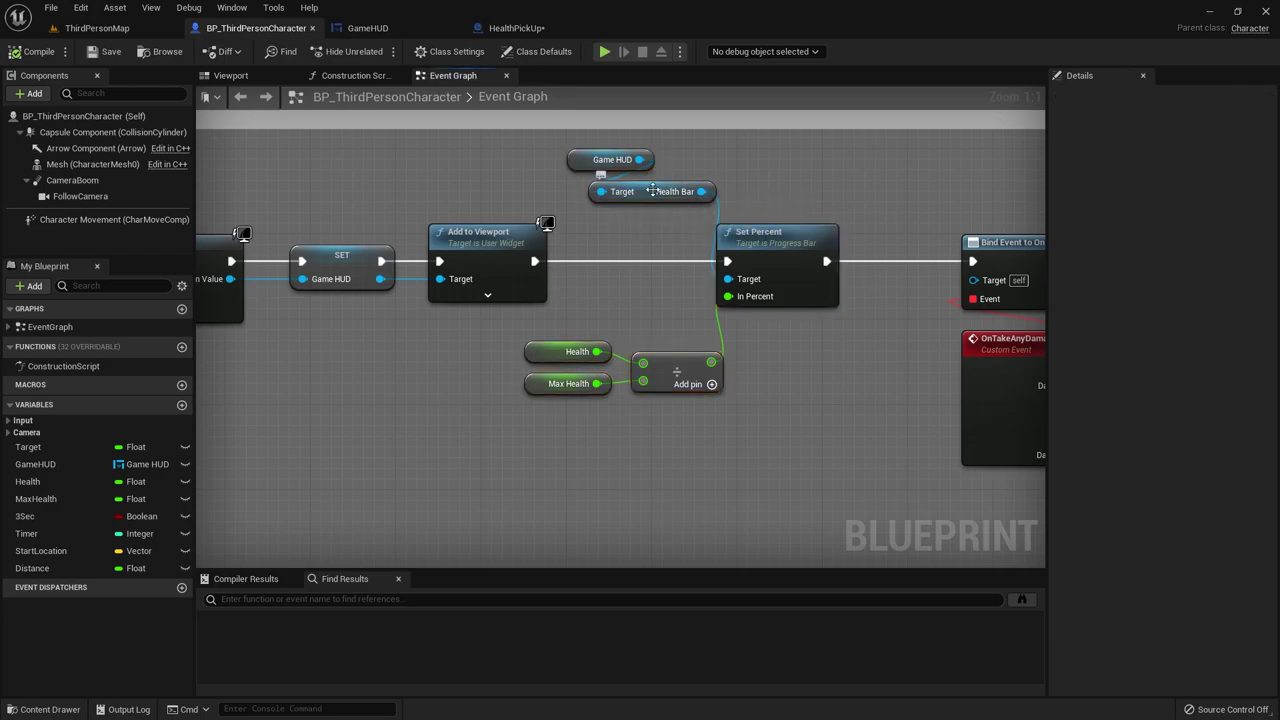
{"action": "left_click_drag", "start_coordinate": [753, 241], "coordinate": [758, 248]}
{"action": "left_click", "coordinate": [516, 28]}
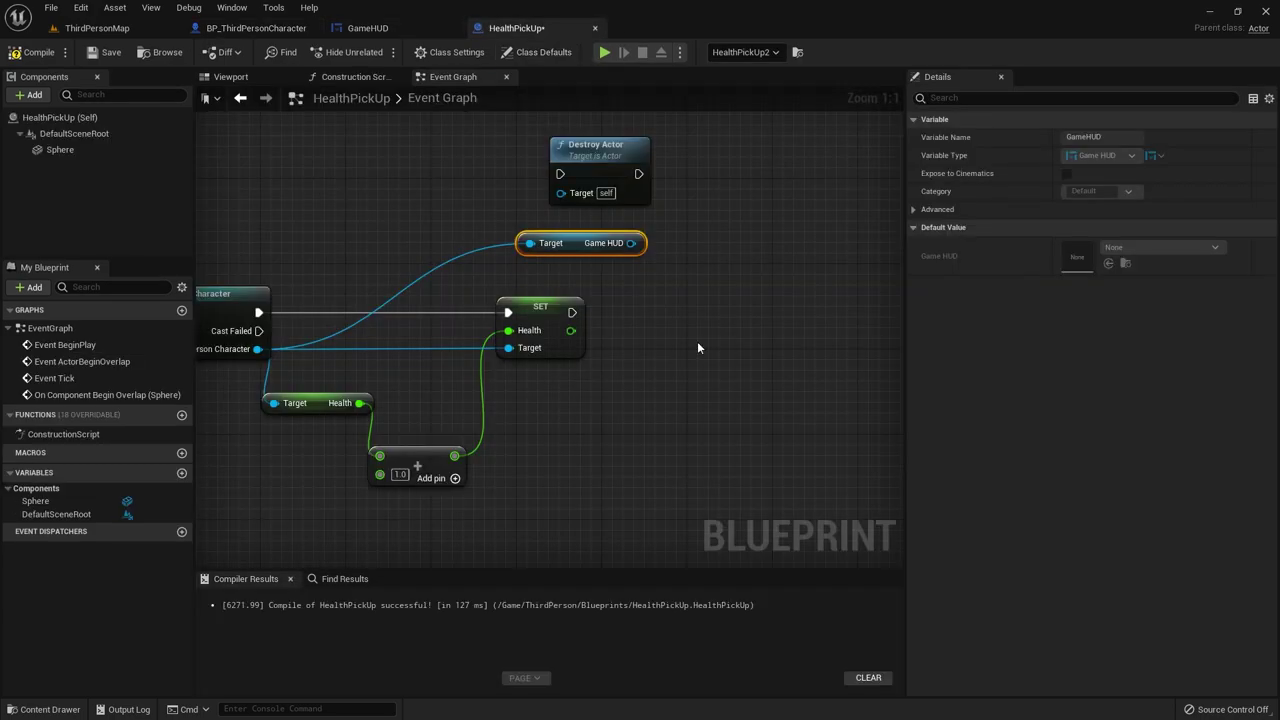
{"action": "key", "text": "ctrl+v"}
{"action": "mouse_move", "coordinate": [631, 243]}
{"action": "left_mouse_down"}
{"action": "mouse_move", "coordinate": [604, 308]}
{"action": "mouse_move", "coordinate": [685, 268]}
{"action": "left_mouse_up"}
Step: Run Set Percent right after SET Health and arrange the HUD nodes
{"action": "left_click", "coordinate": [806, 331]}
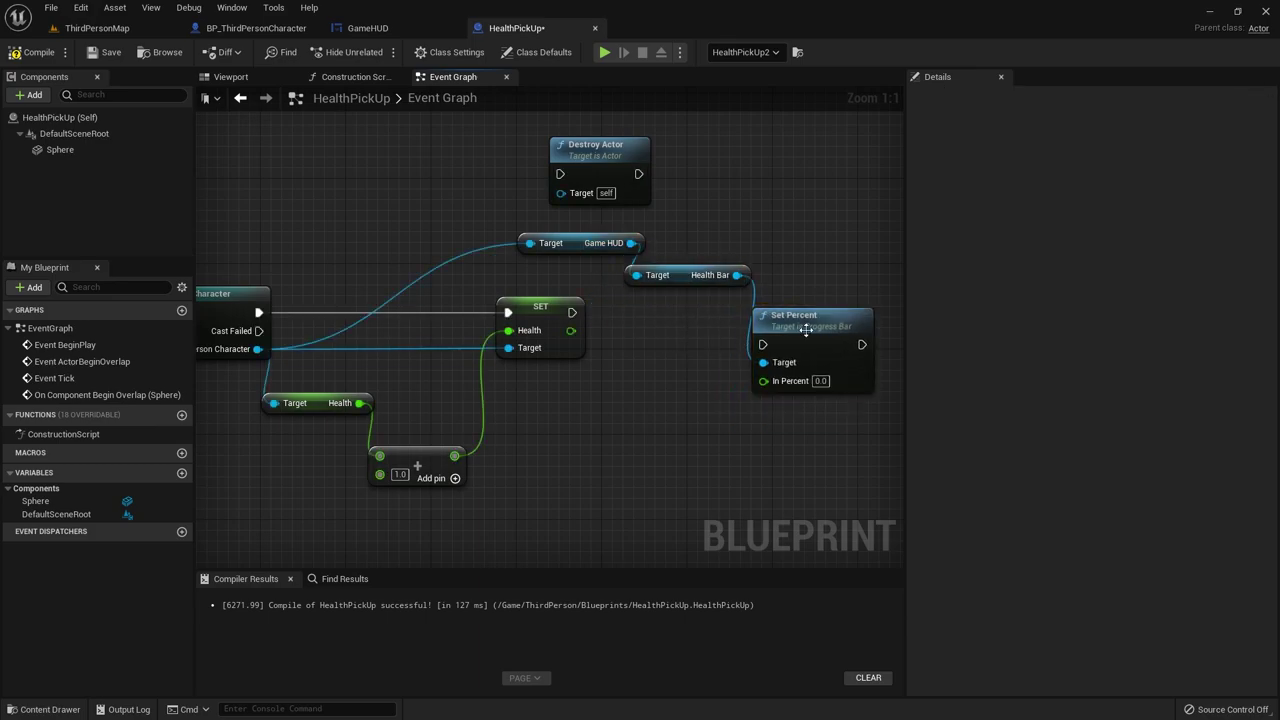
{"action": "left_click_drag", "start_coordinate": [806, 331], "coordinate": [731, 331]}
{"action": "left_click_drag", "start_coordinate": [571, 312], "coordinate": [689, 343]}
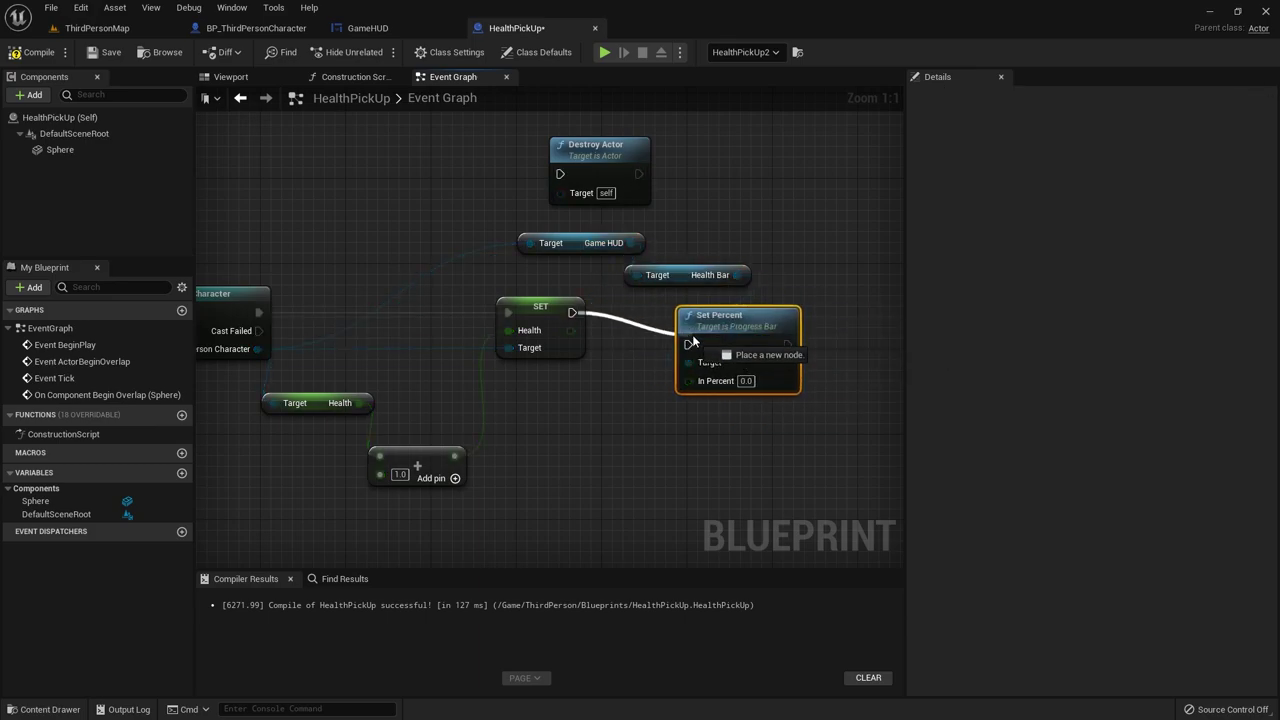
{"action": "left_click_drag", "start_coordinate": [583, 242], "coordinate": [665, 229]}
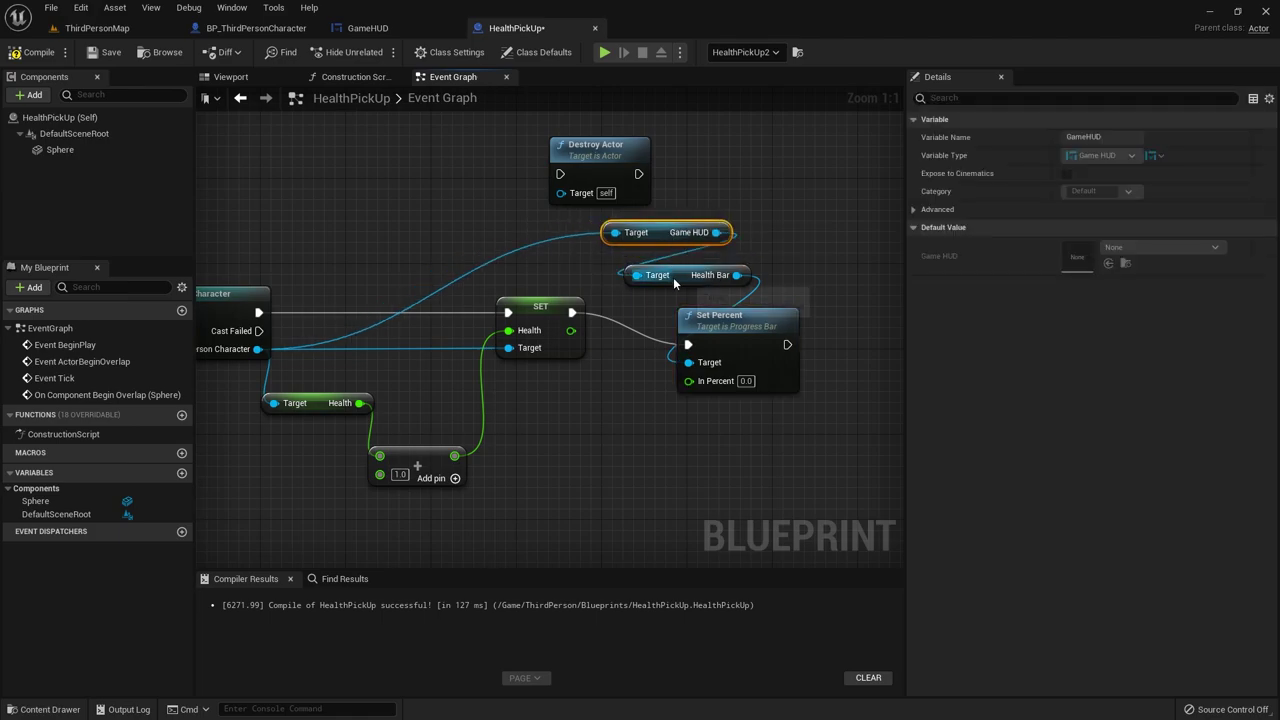
{"action": "left_click_drag", "start_coordinate": [690, 276], "coordinate": [690, 265]}
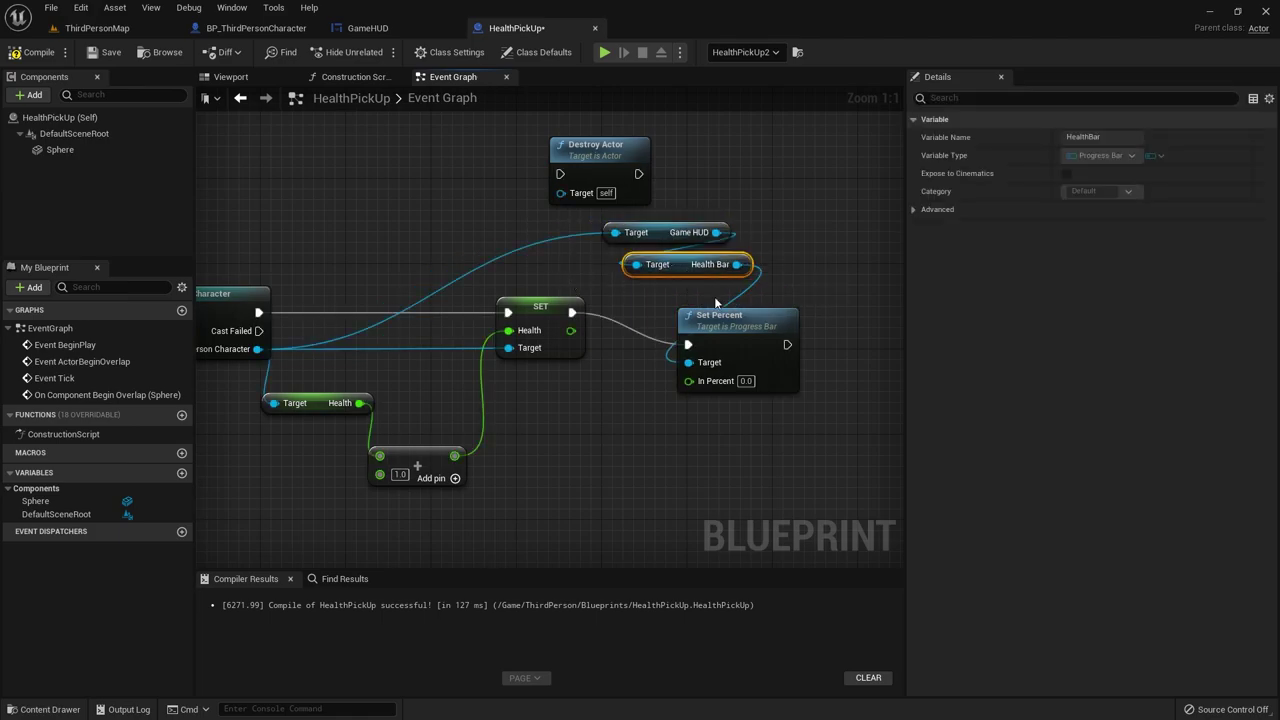
{"action": "left_click_drag", "start_coordinate": [717, 313], "coordinate": [738, 292]}
Step: Move Destroy Actor out of the way and frame the whole node chain
{"action": "mouse_move", "coordinate": [612, 158]}
{"action": "left_mouse_down"}
{"action": "mouse_move", "coordinate": [855, 221]}
{"action": "mouse_move", "coordinate": [819, 264]}
{"action": "left_mouse_up"}
{"action": "right_click_drag", "start_coordinate": [819, 264], "coordinate": [791, 340]}
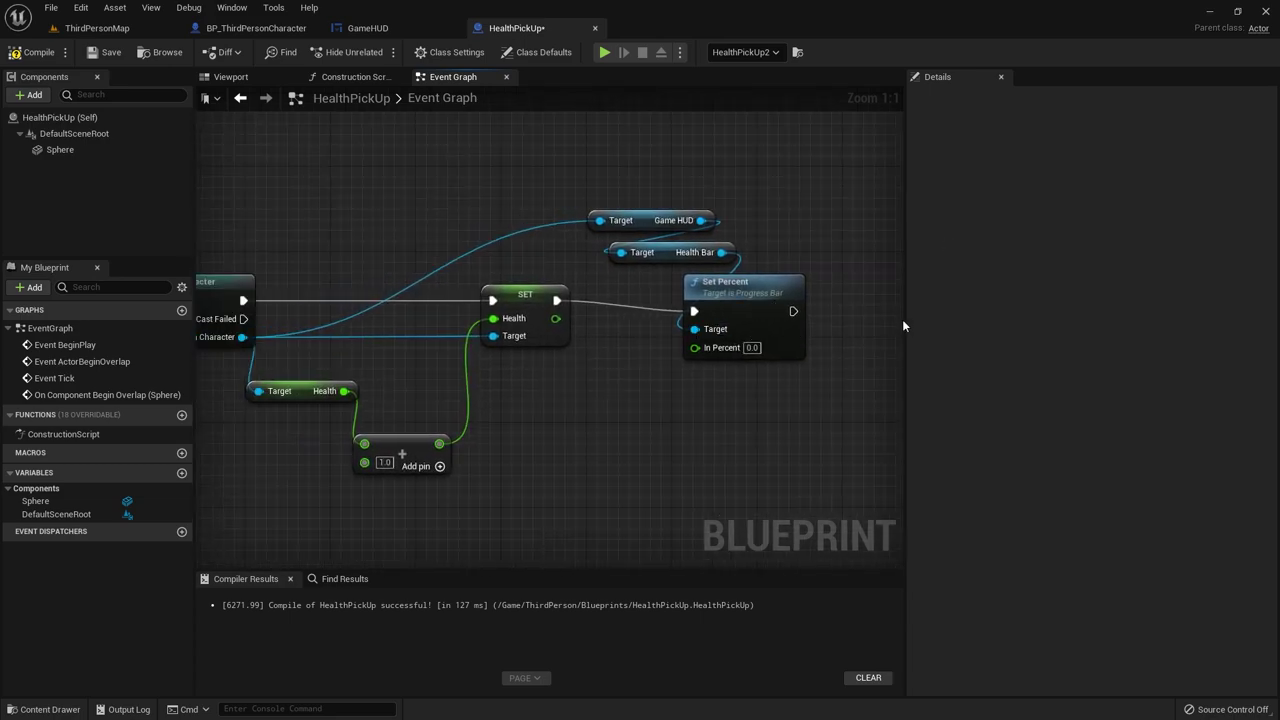
{"action": "left_click_drag", "start_coordinate": [904, 325], "coordinate": [1062, 323]}
{"action": "scroll", "coordinate": [586, 457], "scroll_direction": "down", "scroll_amount": 1}
{"action": "mouse_move", "coordinate": [500, 457]}
{"action": "right_mouse_down"}
{"action": "mouse_move", "coordinate": [741, 403]}
{"action": "mouse_move", "coordinate": [678, 424]}
{"action": "right_mouse_up"}
{"action": "left_click", "coordinate": [790, 326]}
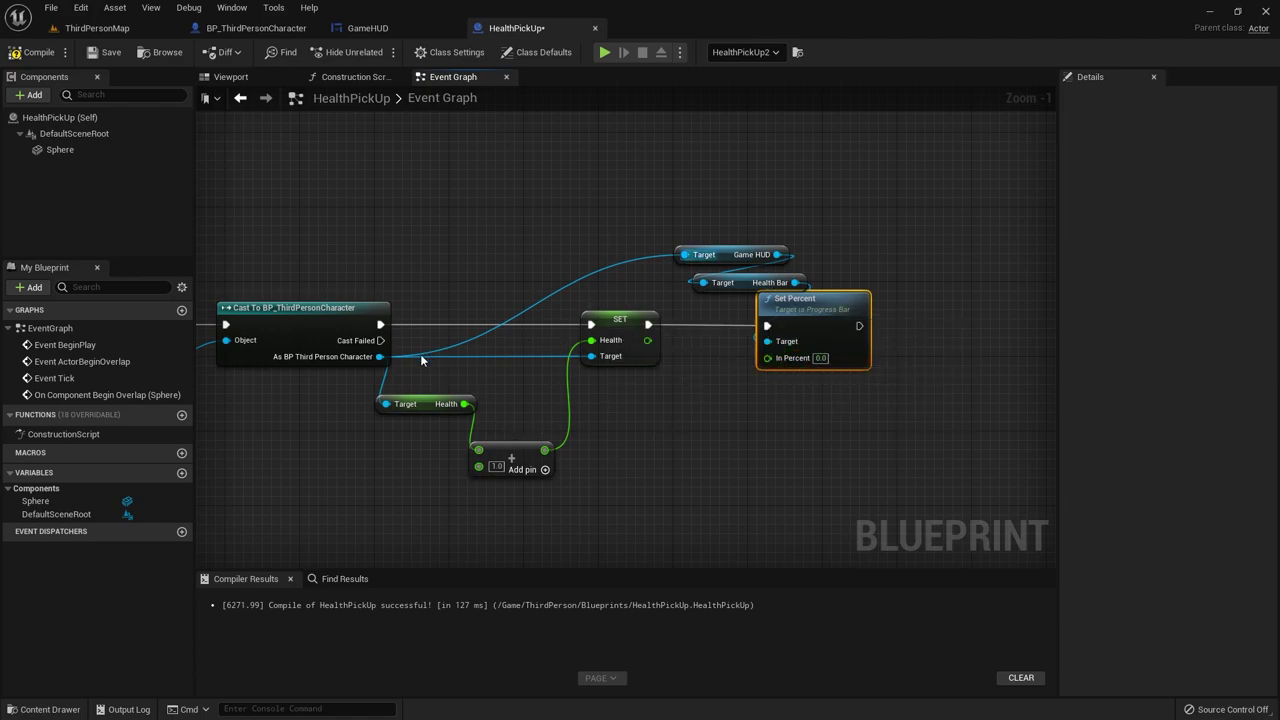
Step: Add a Get Health node from the cast's character reference
{"action": "left_click_drag", "start_coordinate": [379, 357], "coordinate": [664, 418]}
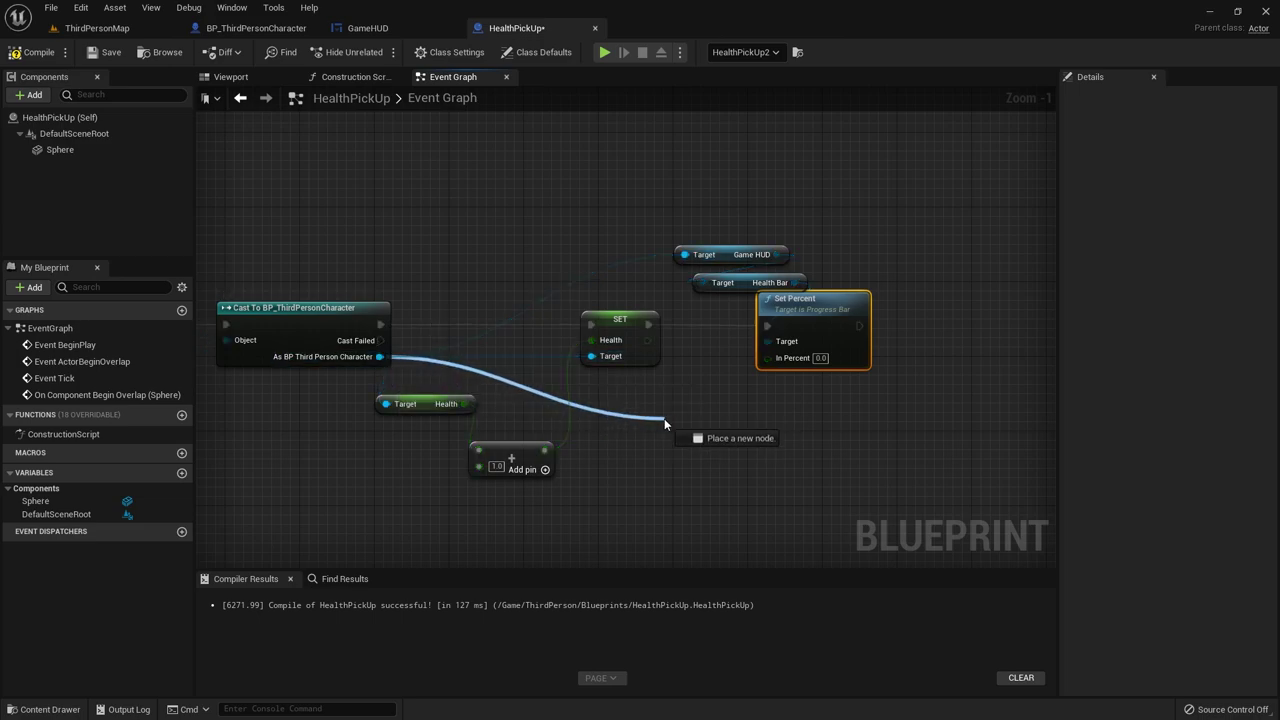
{"action": "type", "text": "health"}
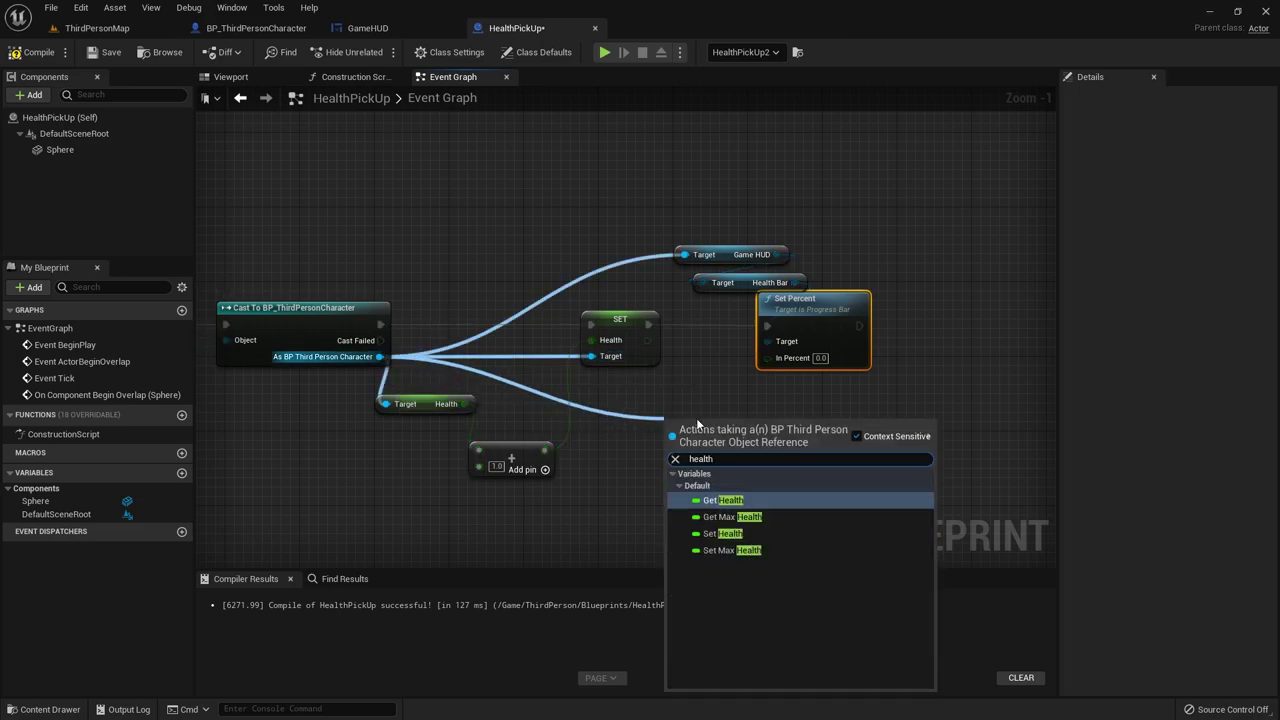
{"action": "key", "text": "Return"}
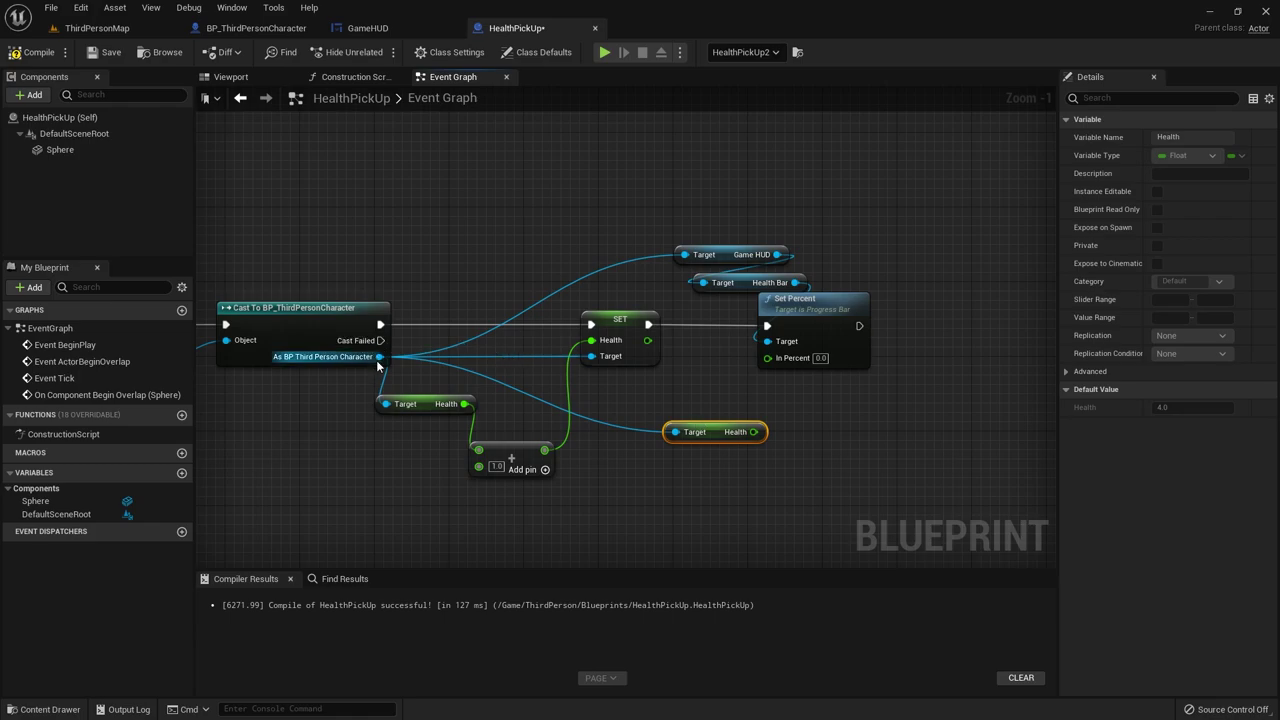
Step: Add a Get Max Health node, deleting the mistakenly placed Set Max Health
{"action": "left_click_drag", "start_coordinate": [379, 357], "coordinate": [652, 477]}
{"action": "type", "text": "mac"}
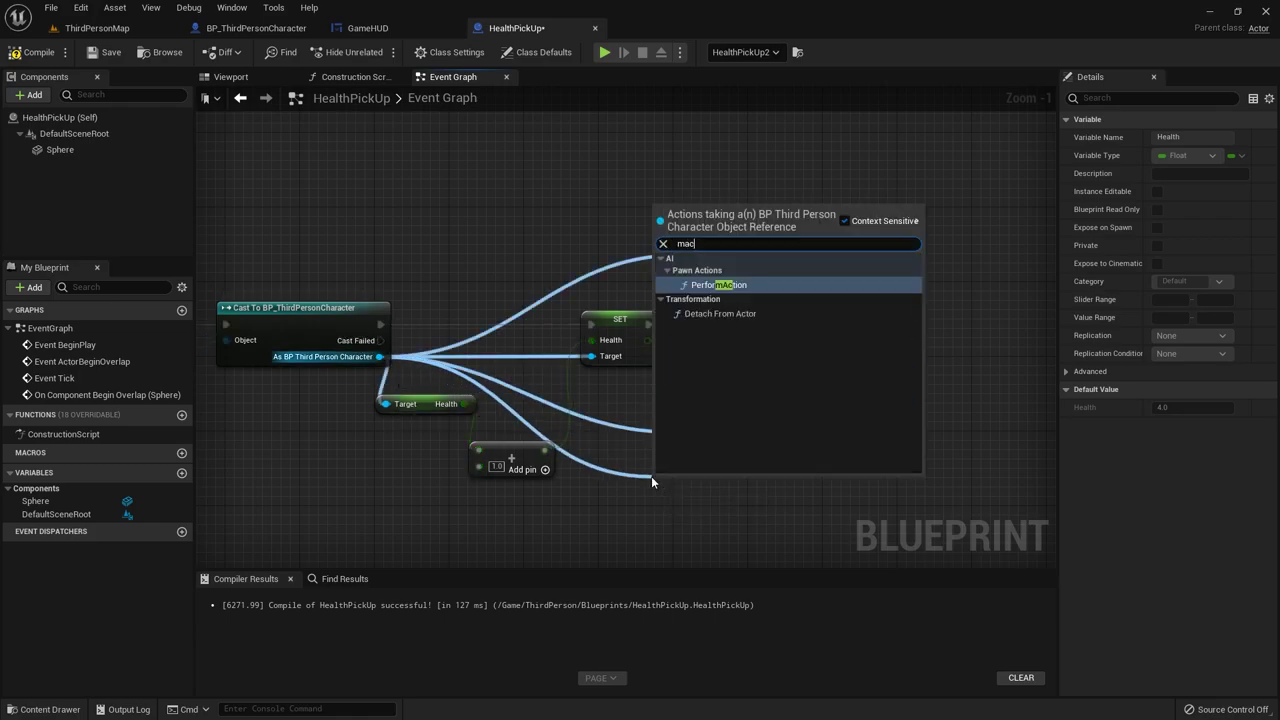
{"action": "key", "text": "BackSpace"}
{"action": "type", "text": "x healt"}
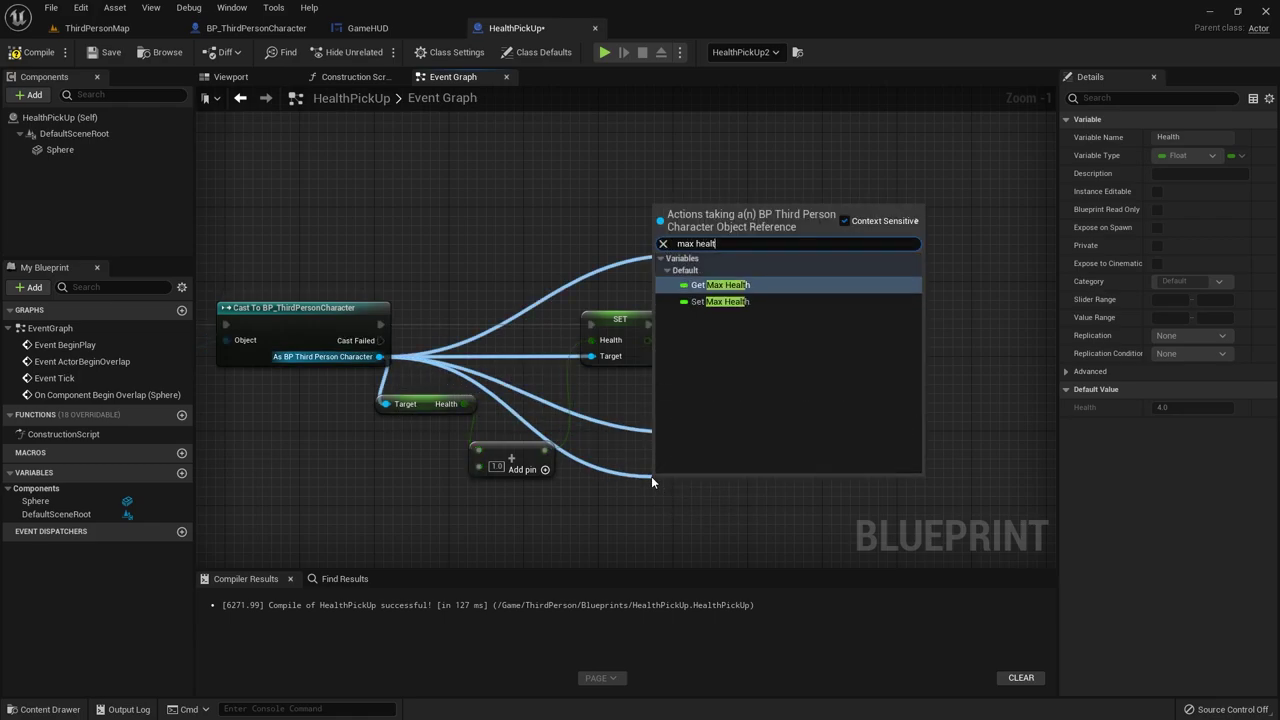
{"action": "left_click", "coordinate": [765, 287]}
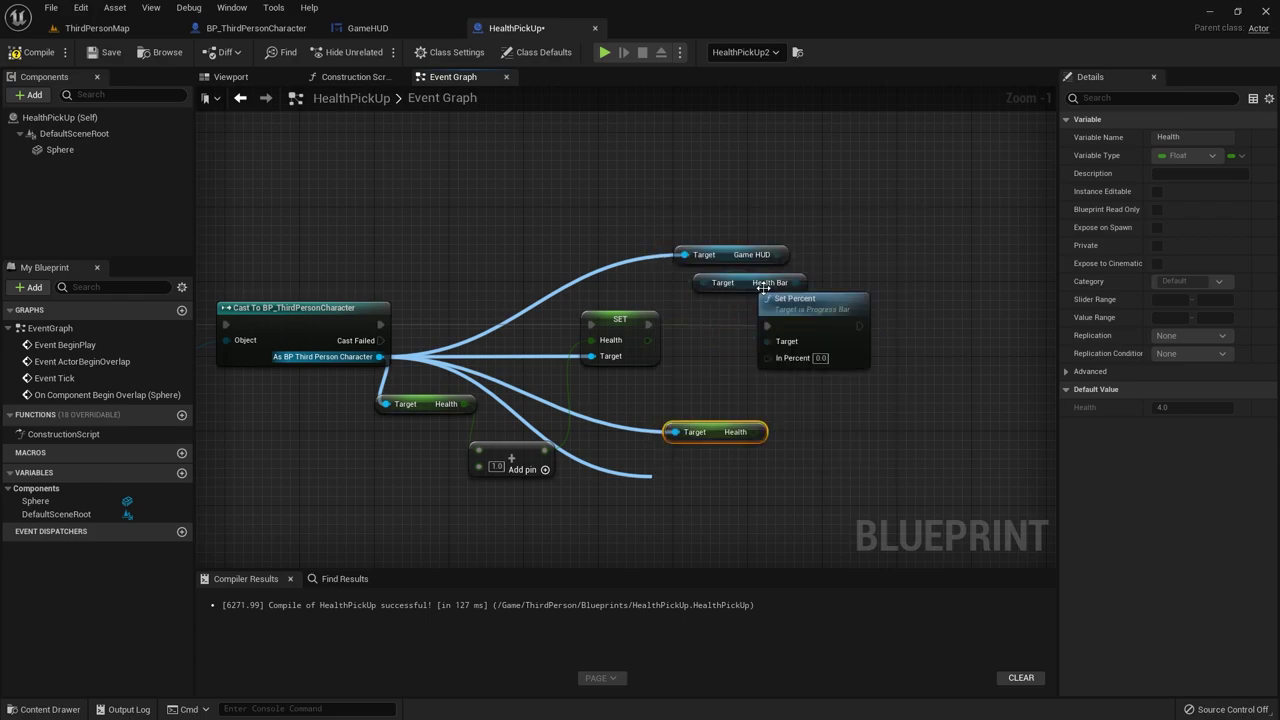
{"action": "key", "text": "Delete"}
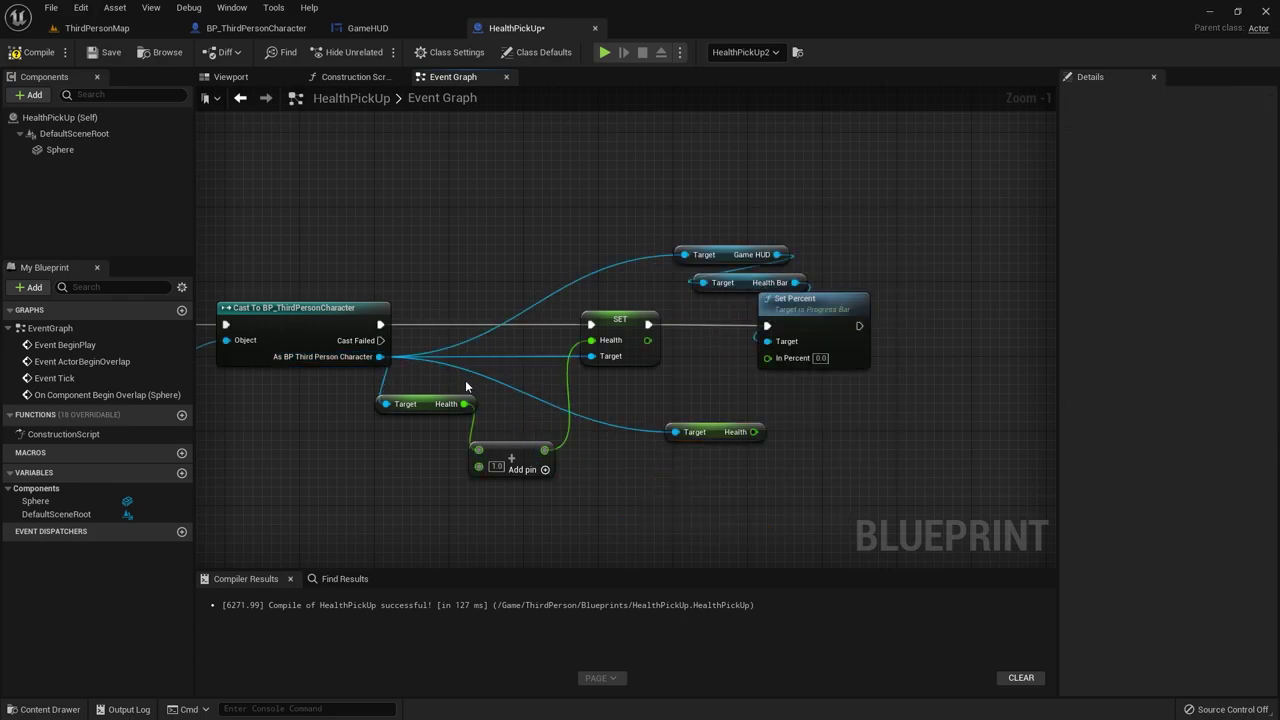
{"action": "left_click_drag", "start_coordinate": [380, 356], "coordinate": [693, 466]}
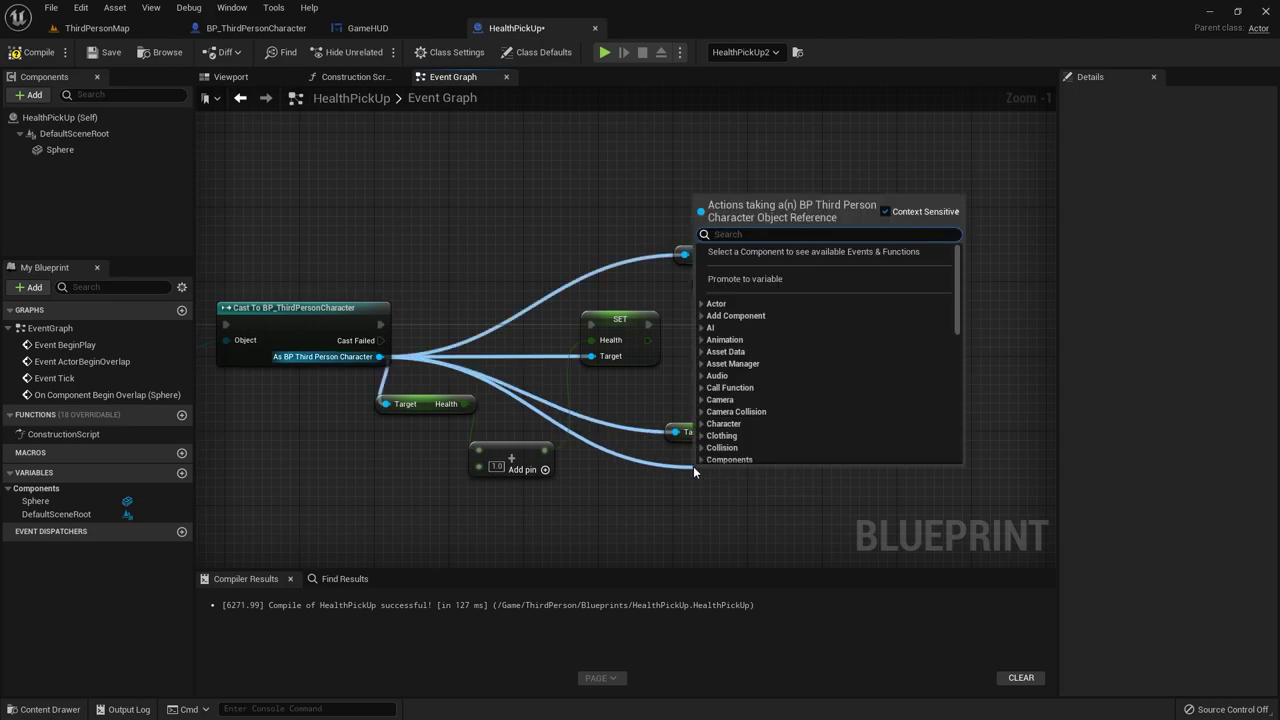
{"action": "type", "text": "max health"}
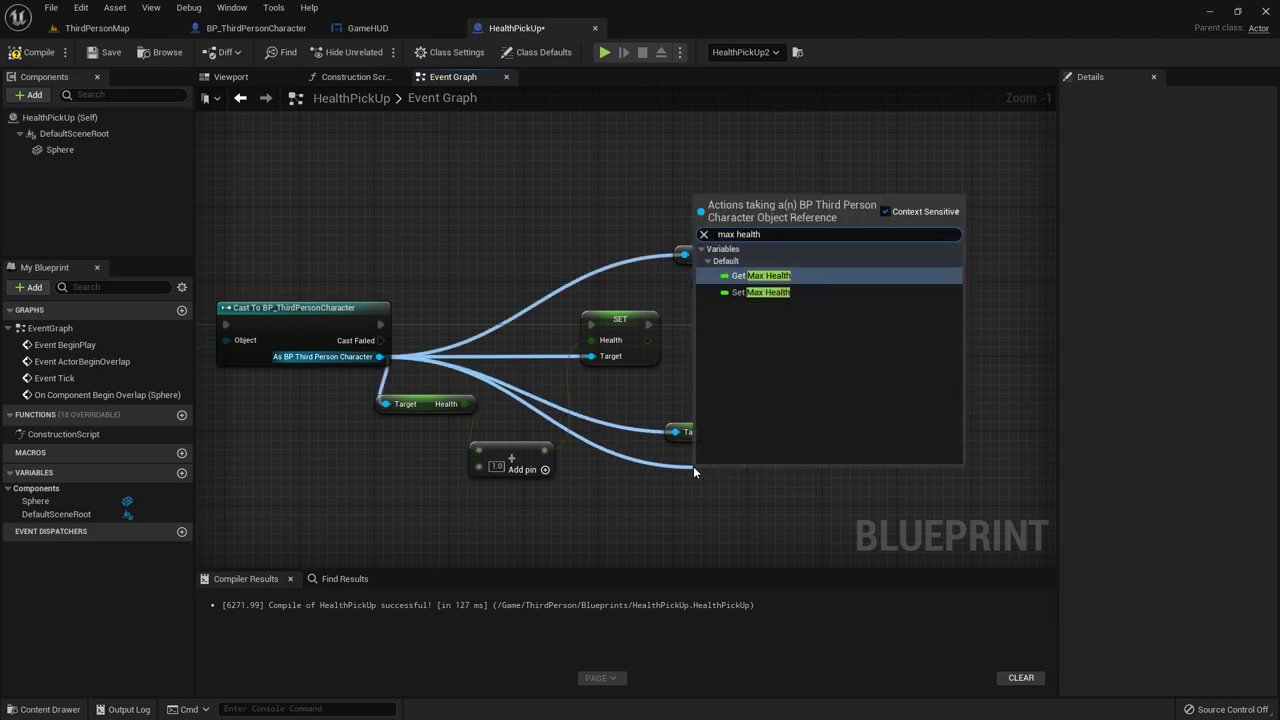
{"action": "key", "text": "Return"}
{"action": "left_click_drag", "start_coordinate": [761, 470], "coordinate": [725, 478]}
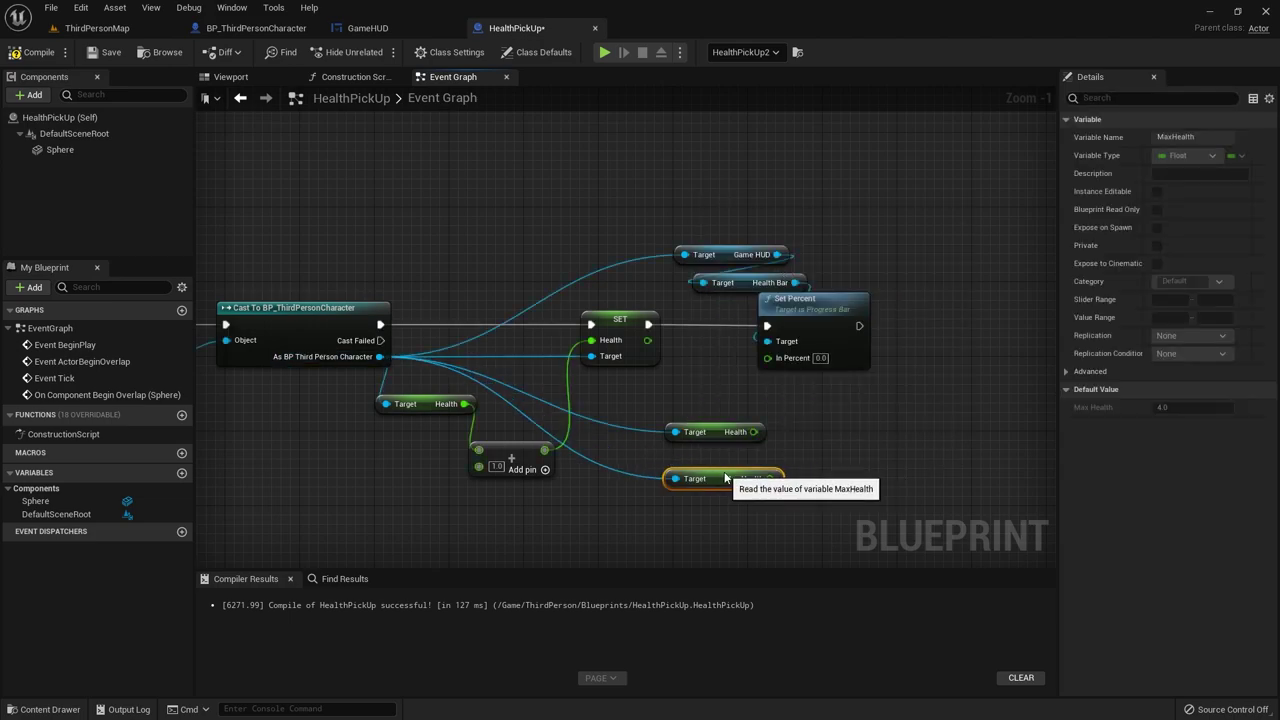
Step: Add a Divide node for Health over Max Health and align the three nodes
{"action": "mouse_move", "coordinate": [753, 432]}
{"action": "left_mouse_down"}
{"action": "mouse_move", "coordinate": [784, 442]}
{"action": "mouse_move", "coordinate": [775, 480]}
{"action": "mouse_move", "coordinate": [796, 467]}
{"action": "mouse_move", "coordinate": [767, 357]}
{"action": "left_mouse_up"}
{"action": "type", "text": "/"}
{"action": "left_click", "coordinate": [893, 524]}
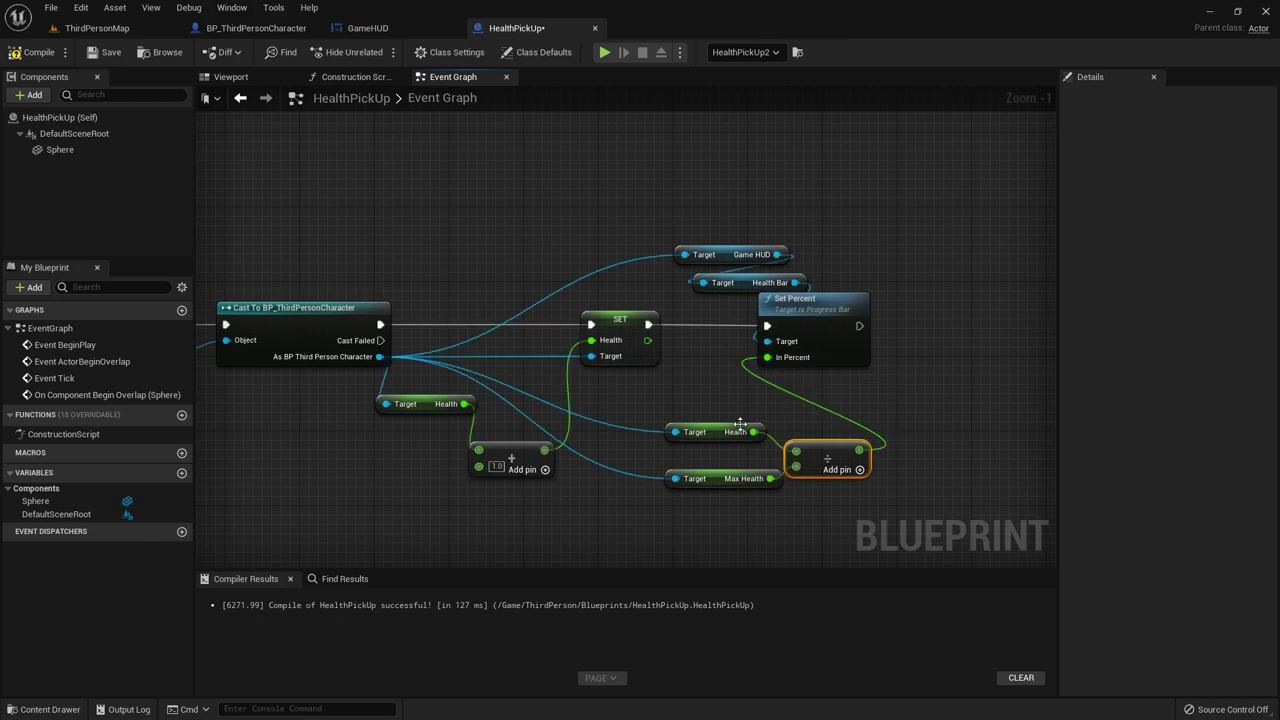
{"action": "left_click", "coordinate": [709, 431]}
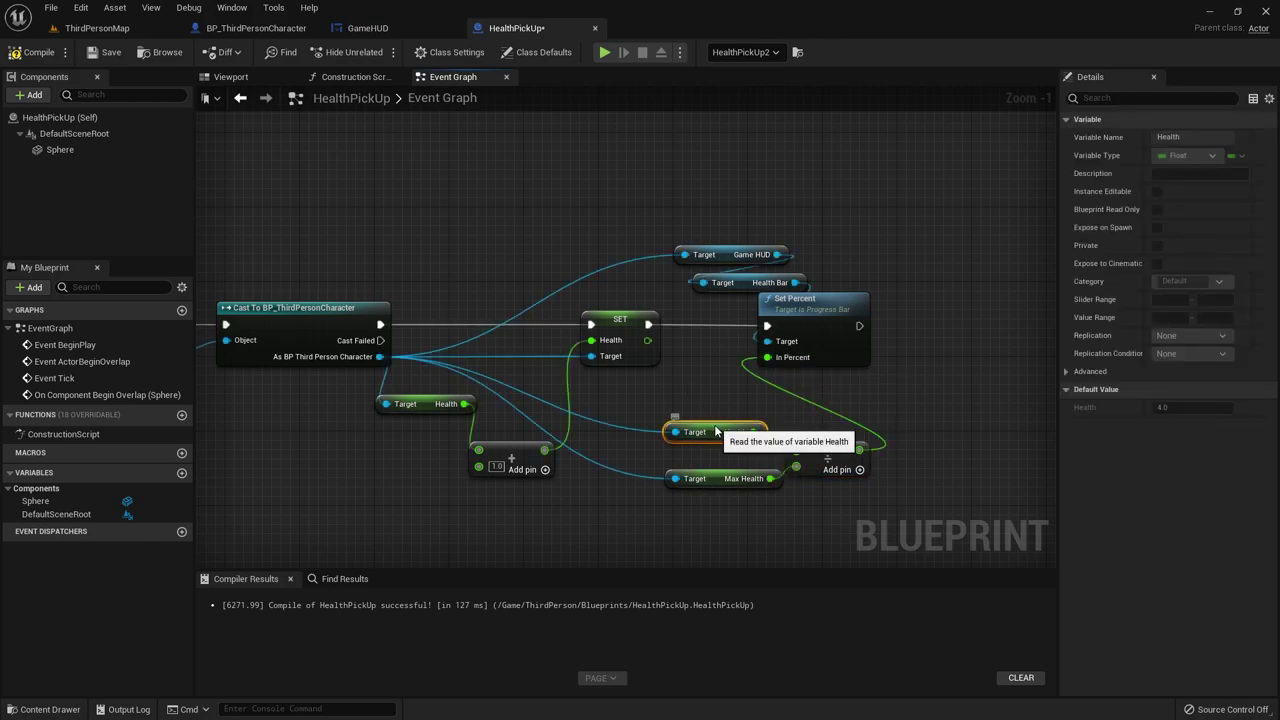
{"action": "left_click_drag", "start_coordinate": [705, 426], "coordinate": [880, 495]}
{"action": "key", "text": "q"}
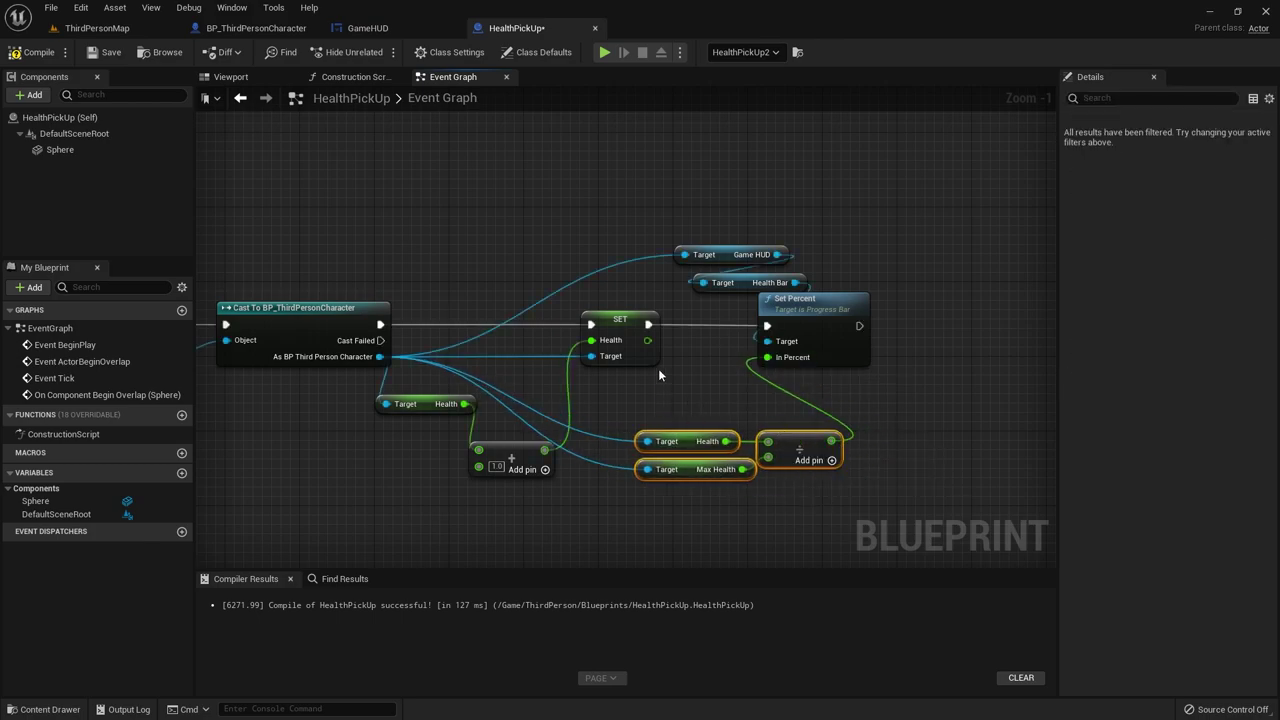
{"action": "left_click", "coordinate": [697, 379]}
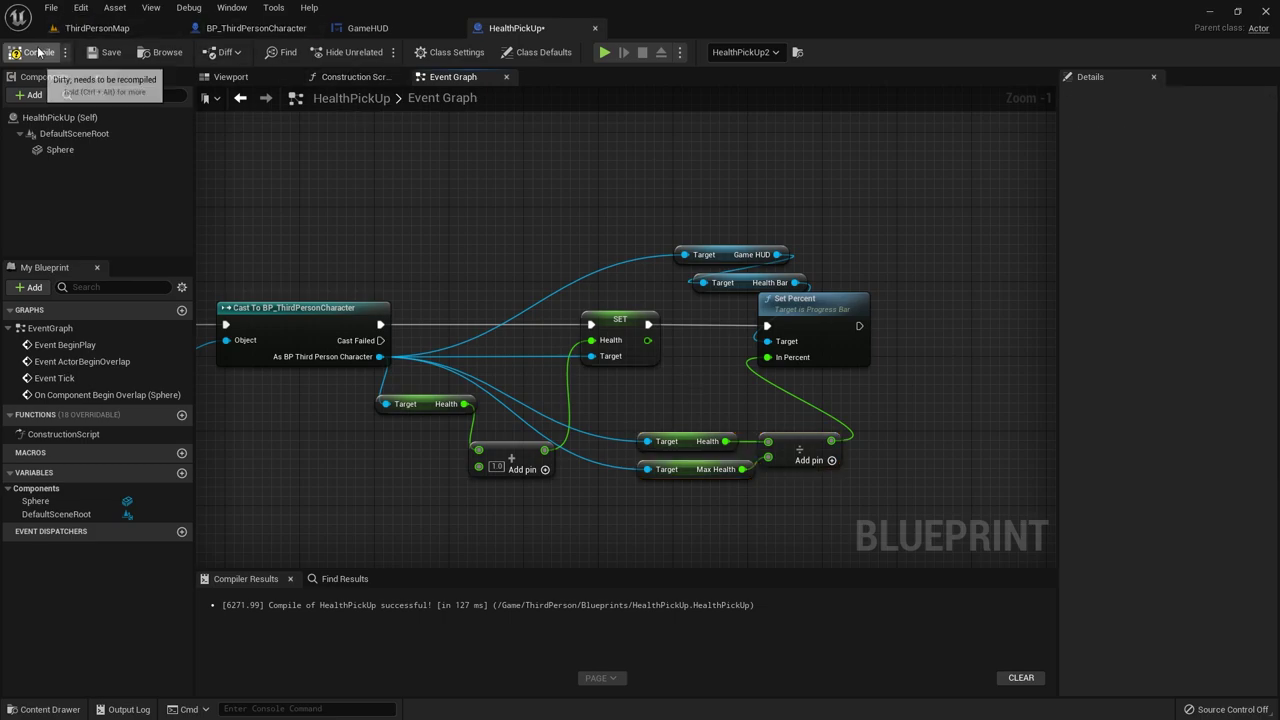
Step: Play-test ThirdPersonMap briefly, then stop the session
{"action": "left_click", "coordinate": [97, 28]}
{"action": "left_click", "coordinate": [286, 52]}
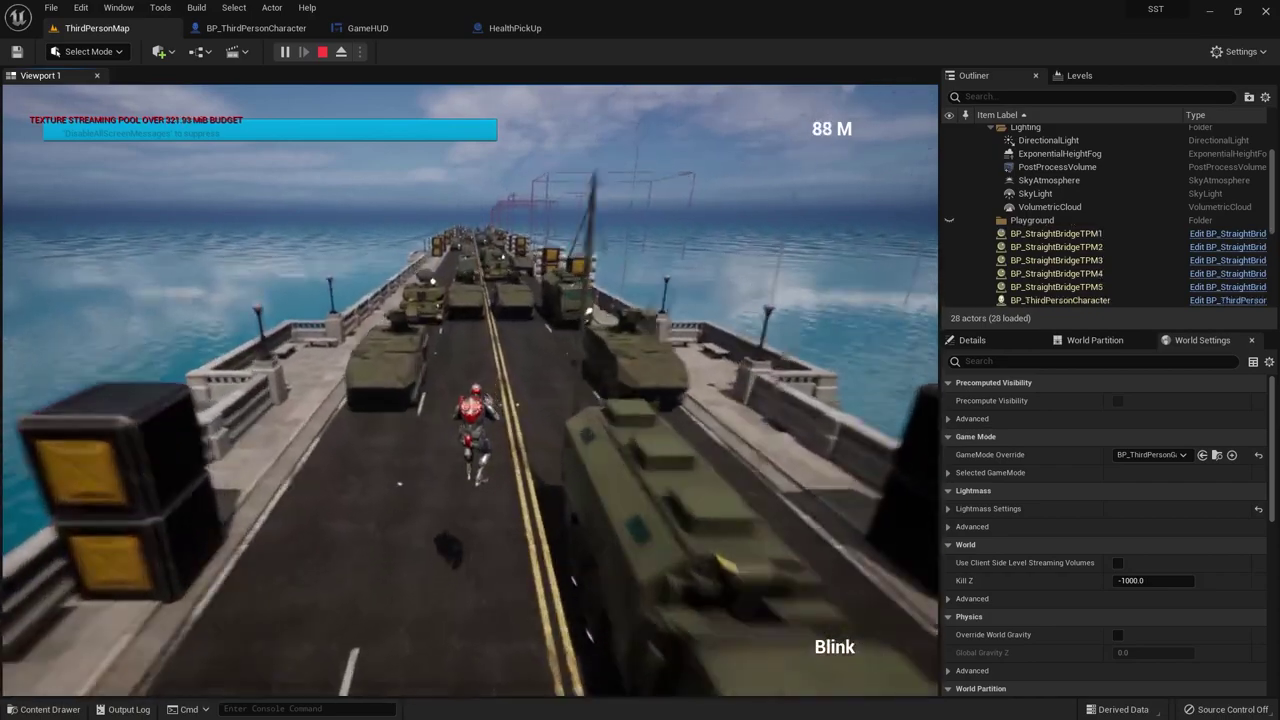
{"action": "key", "text": "Escape"}
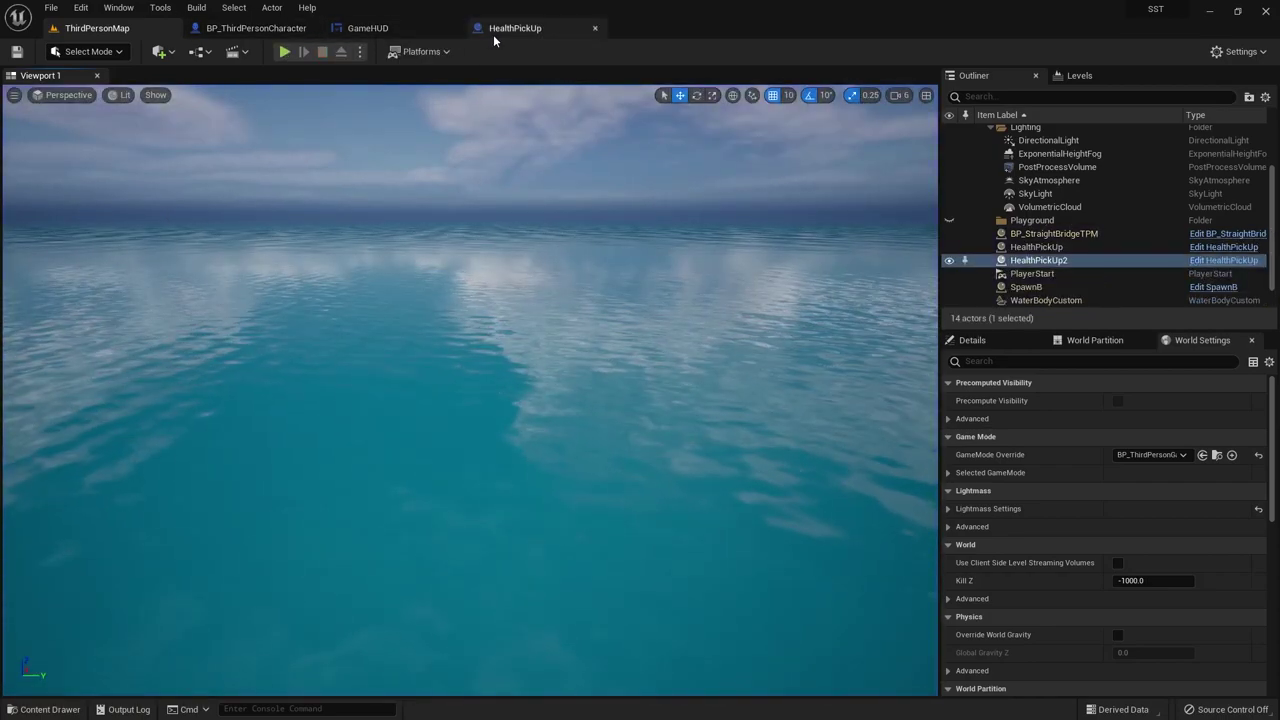
Step: Inspect BP_ThirdPersonCharacter's damage and Clamp logic, then return to HealthPickUp
{"action": "left_click", "coordinate": [258, 28]}
{"action": "left_click", "coordinate": [857, 434]}
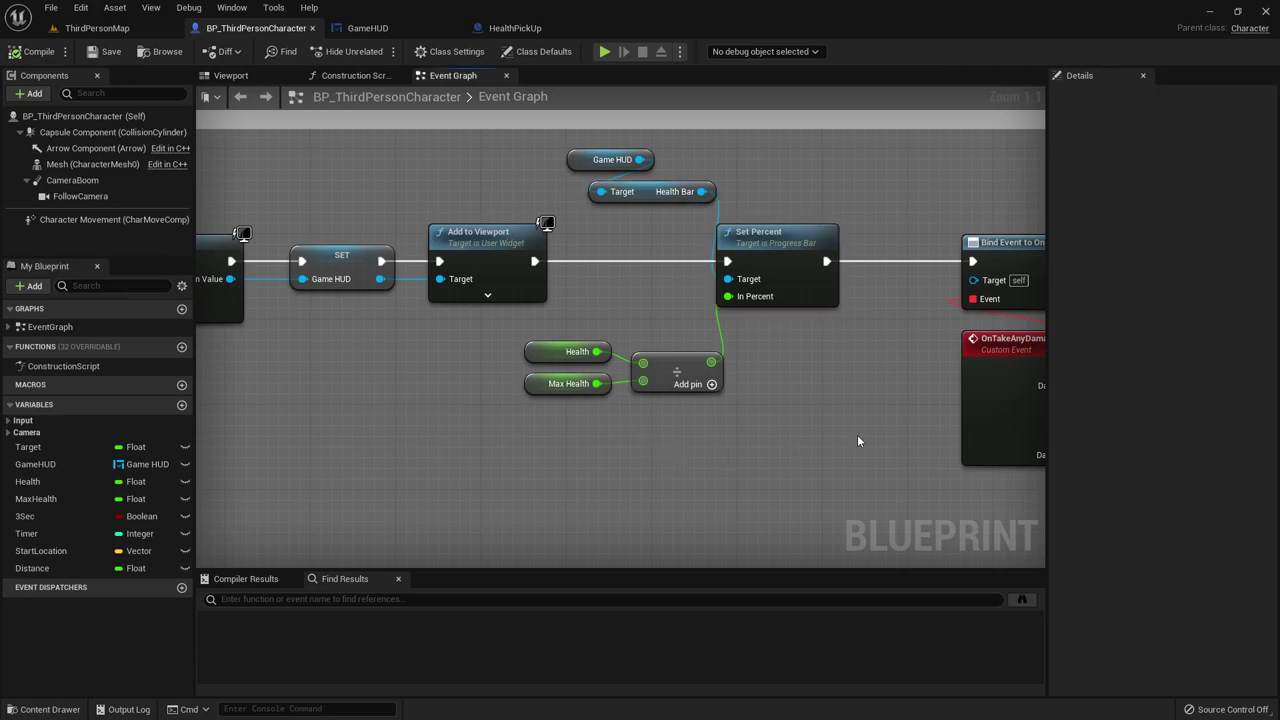
{"action": "scroll", "coordinate": [857, 434], "scroll_direction": "down", "scroll_amount": 1}
{"action": "right_click_drag", "start_coordinate": [857, 434], "coordinate": [462, 426]}
{"action": "scroll", "coordinate": [462, 426], "scroll_direction": "up", "scroll_amount": 1}
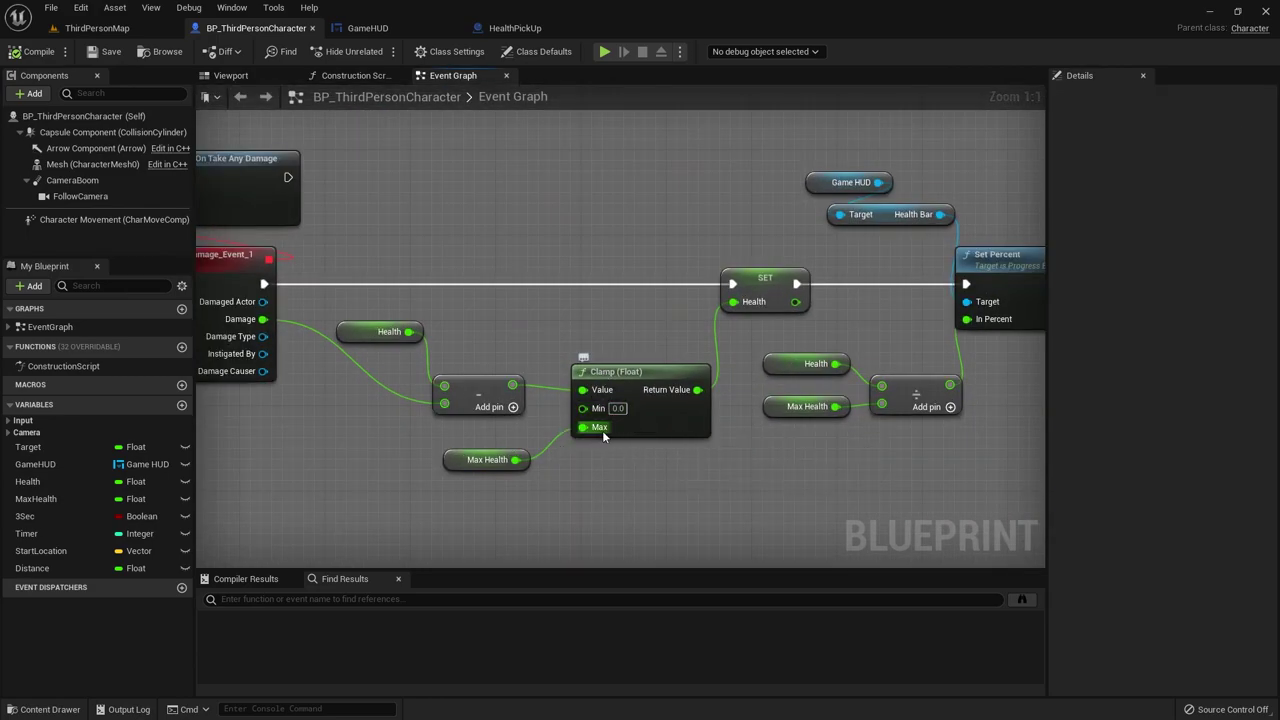
{"action": "left_click", "coordinate": [515, 28]}
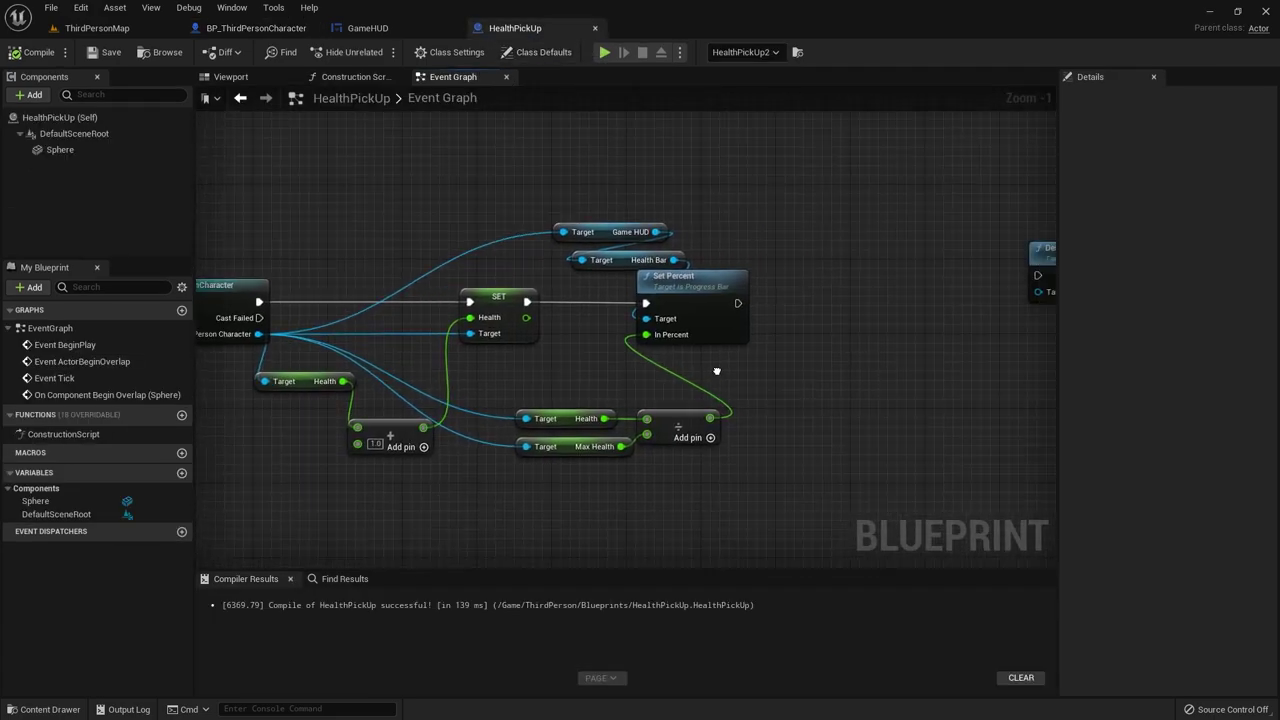
Step: Replace a mistaken Clamp Axis with a Clamp (Float) on the Add result, feeding SET Health, Max 4.0
{"action": "right_click_drag", "start_coordinate": [690, 407], "coordinate": [768, 377]}
{"action": "mouse_move", "coordinate": [604, 434]}
{"action": "left_mouse_down"}
{"action": "mouse_move", "coordinate": [513, 462]}
{"action": "mouse_move", "coordinate": [571, 462]}
{"action": "left_mouse_up"}
{"action": "type", "text": "clamp"}
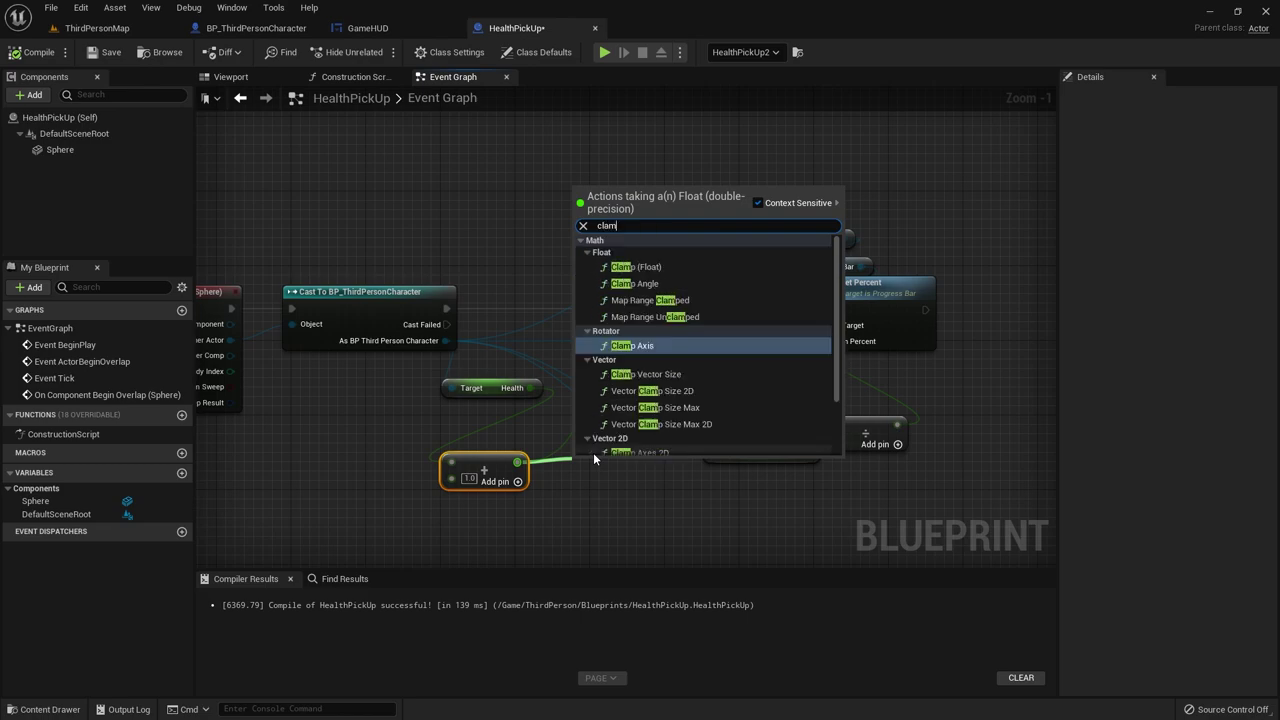
{"action": "key", "text": "Return"}
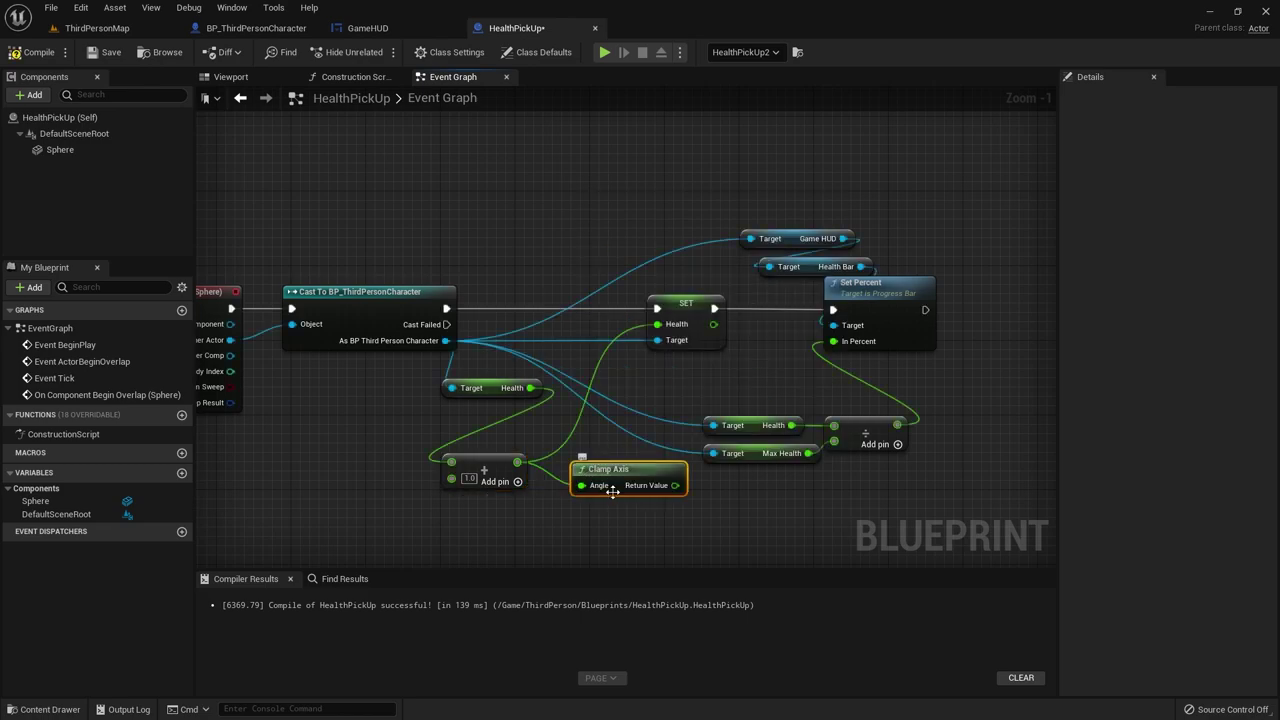
{"action": "key", "text": "Delete"}
{"action": "left_click_drag", "start_coordinate": [517, 462], "coordinate": [556, 468]}
{"action": "type", "text": "c"}
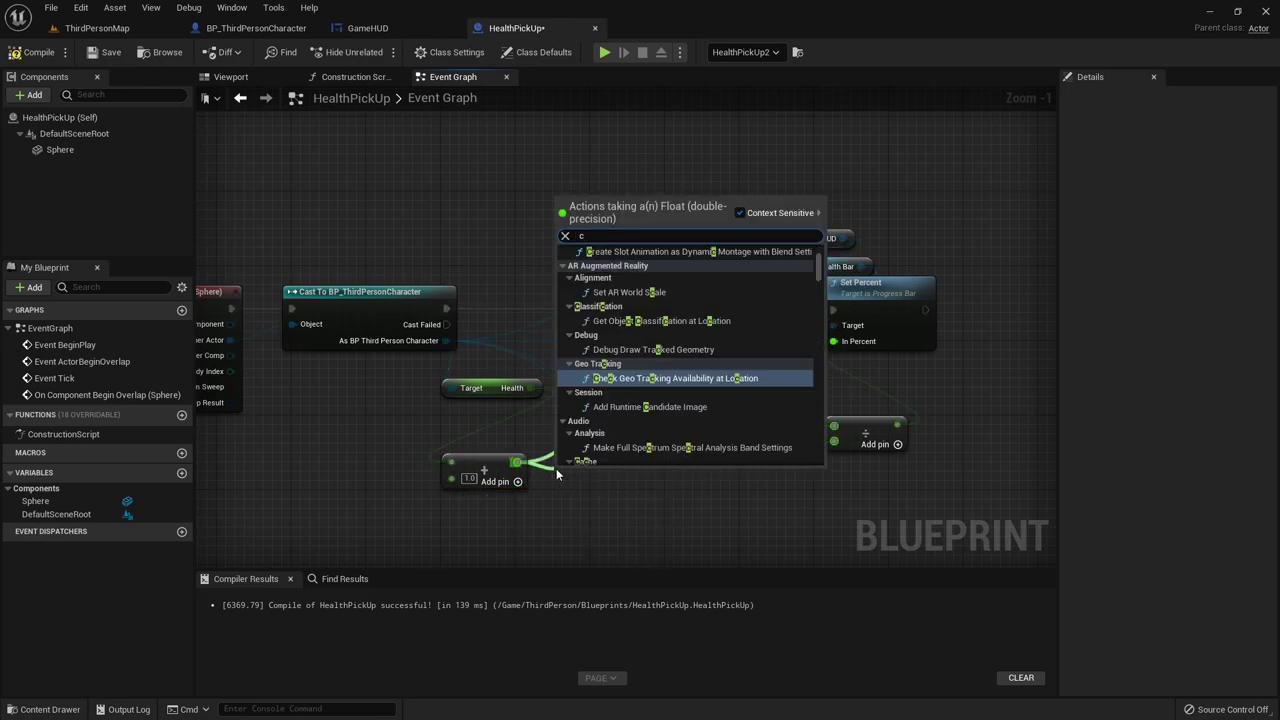
{"action": "type", "text": "lamp"}
{"action": "left_click", "coordinate": [646, 276]}
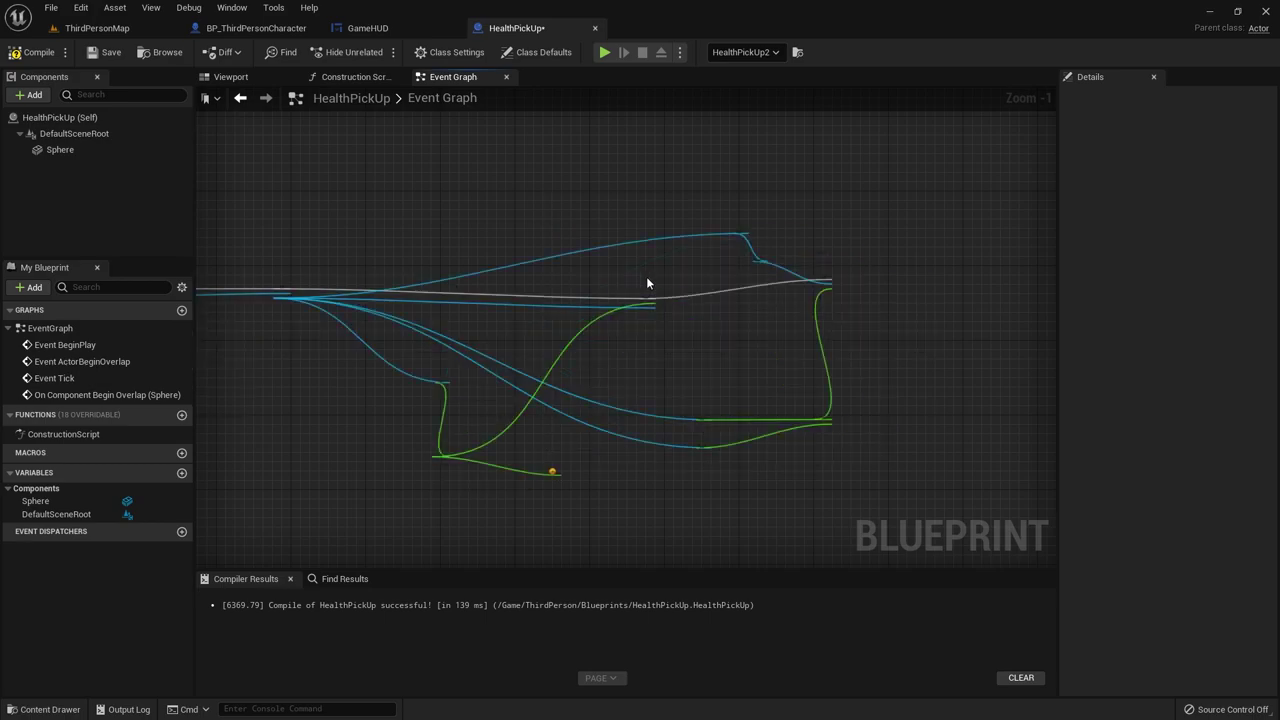
{"action": "left_click", "coordinate": [597, 529]}
{"action": "type", "text": "4"}
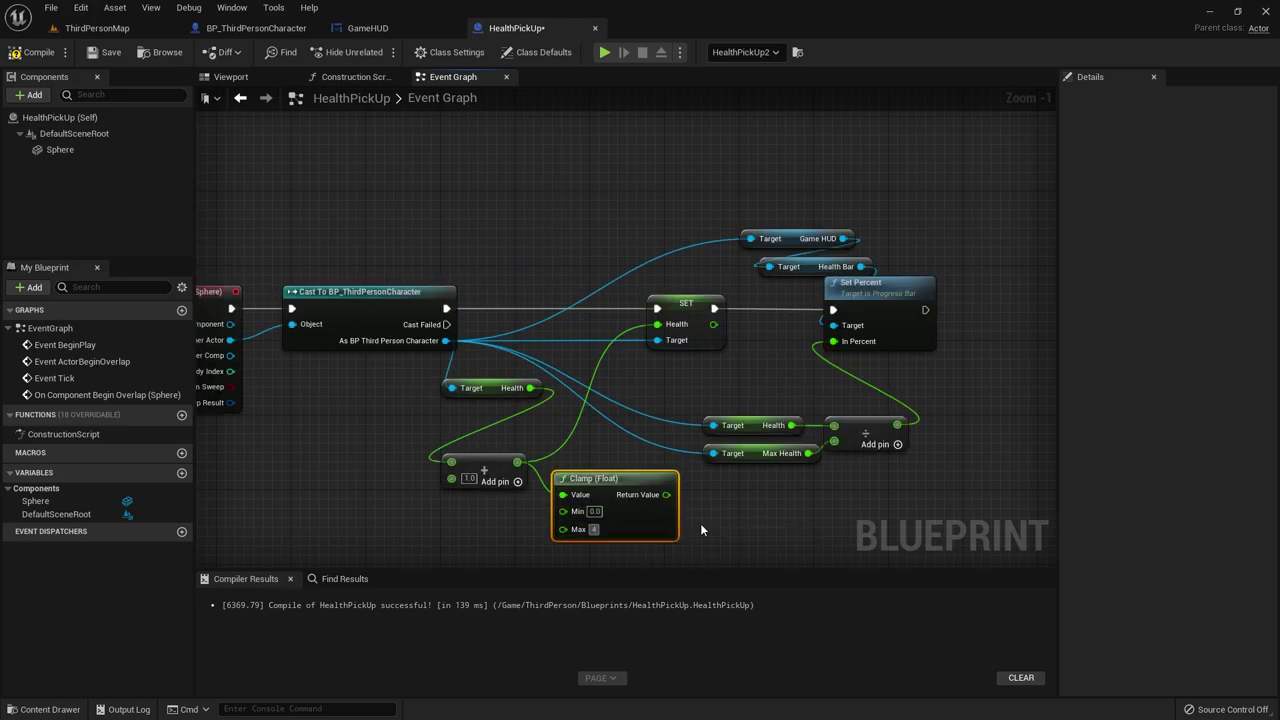
{"action": "left_click_drag", "start_coordinate": [668, 494], "coordinate": [657, 324]}
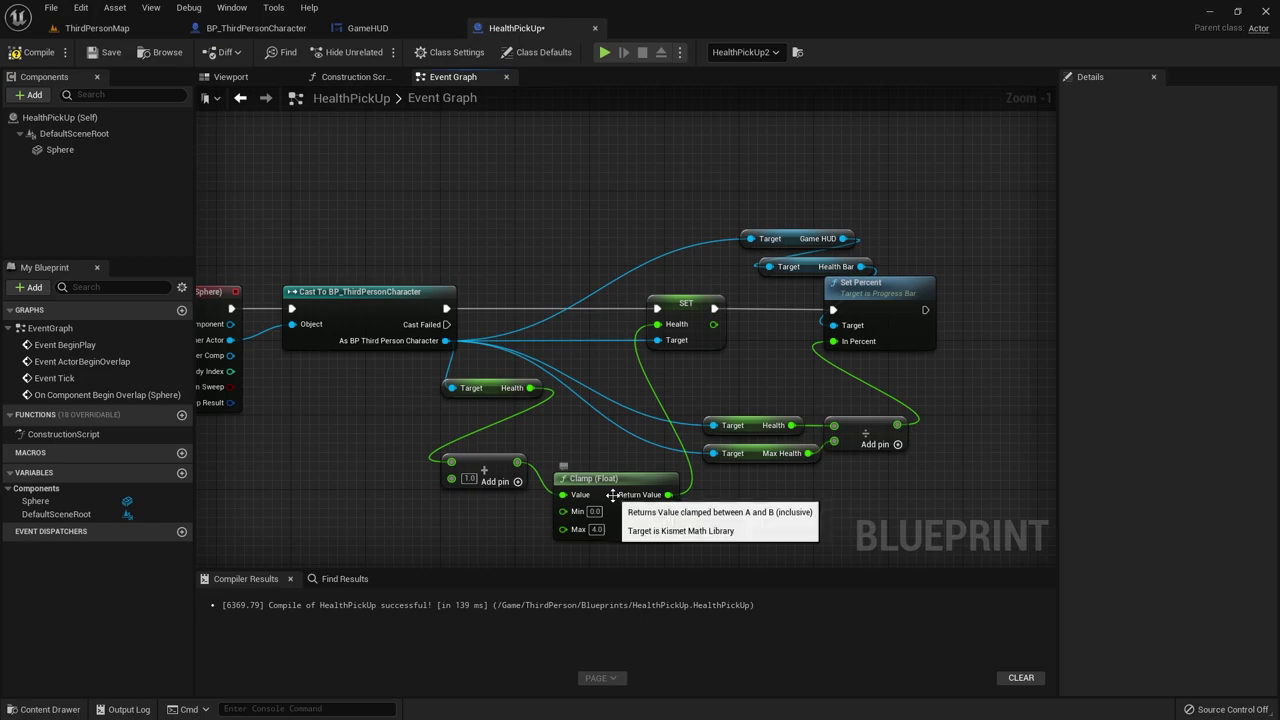
{"action": "left_click_drag", "start_coordinate": [612, 495], "coordinate": [601, 476]}
{"action": "left_click", "coordinate": [588, 511]}
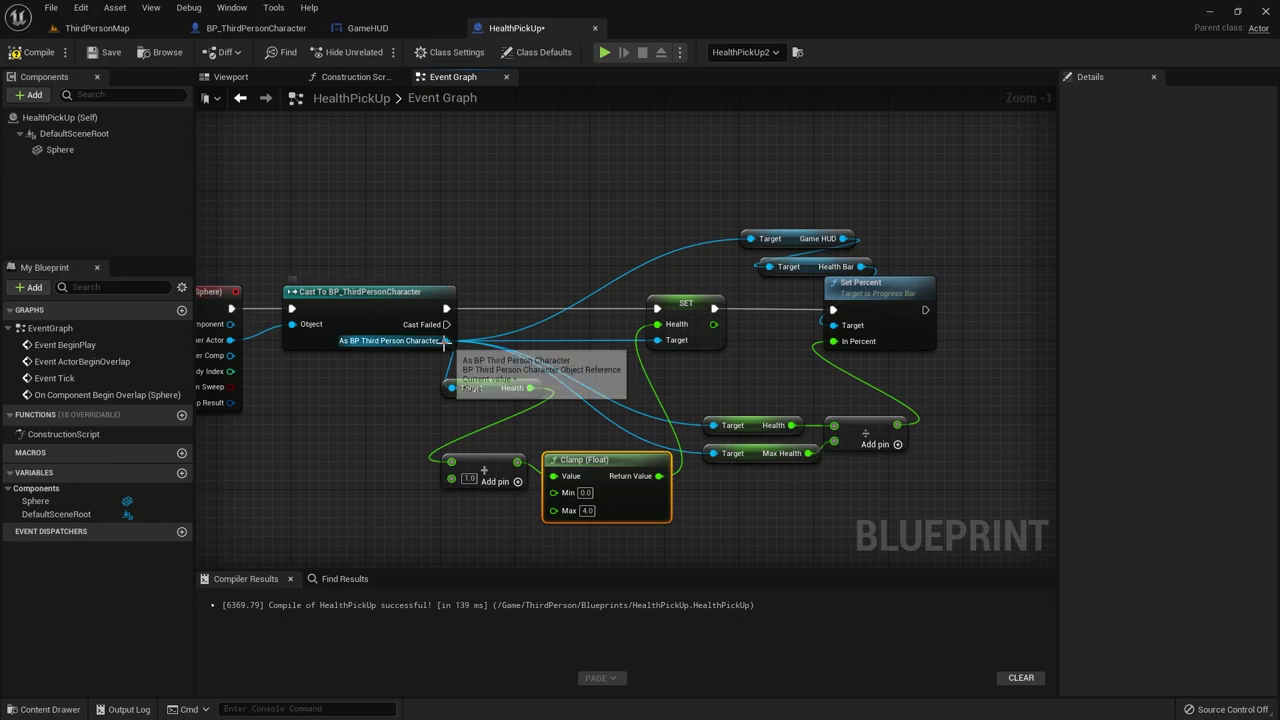
Step: Add a Get Max Health getter from the character, unlink it, and wire Add directly into SET Health
{"action": "left_click_drag", "start_coordinate": [449, 340], "coordinate": [441, 511]}
{"action": "type", "text": "max"}
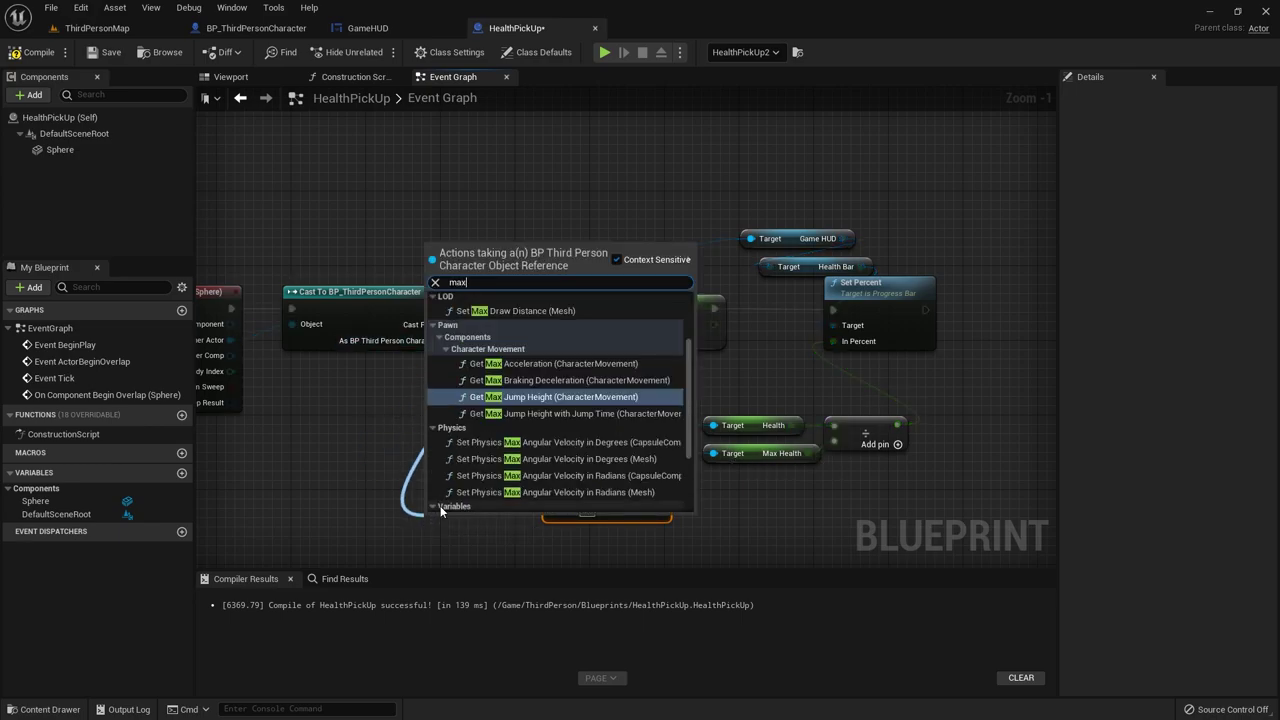
{"action": "type", "text": " health"}
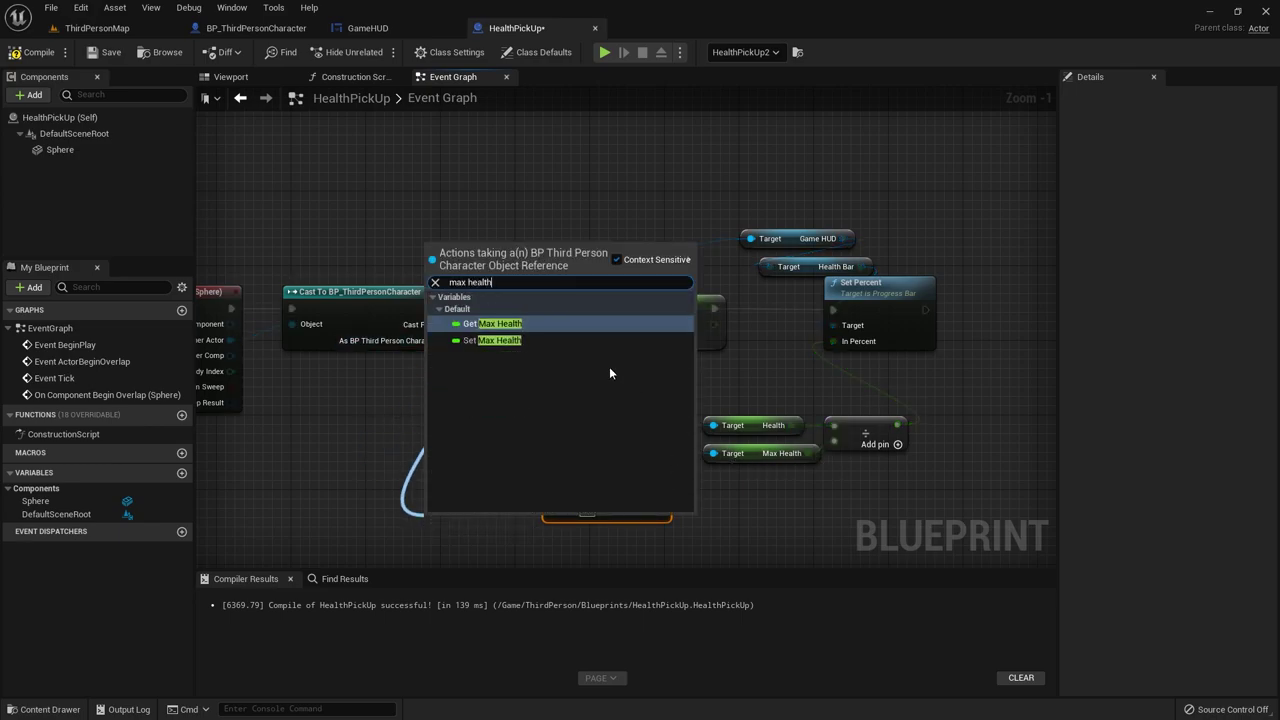
{"action": "left_click", "coordinate": [519, 323]}
{"action": "left_click_drag", "start_coordinate": [529, 528], "coordinate": [553, 510]}
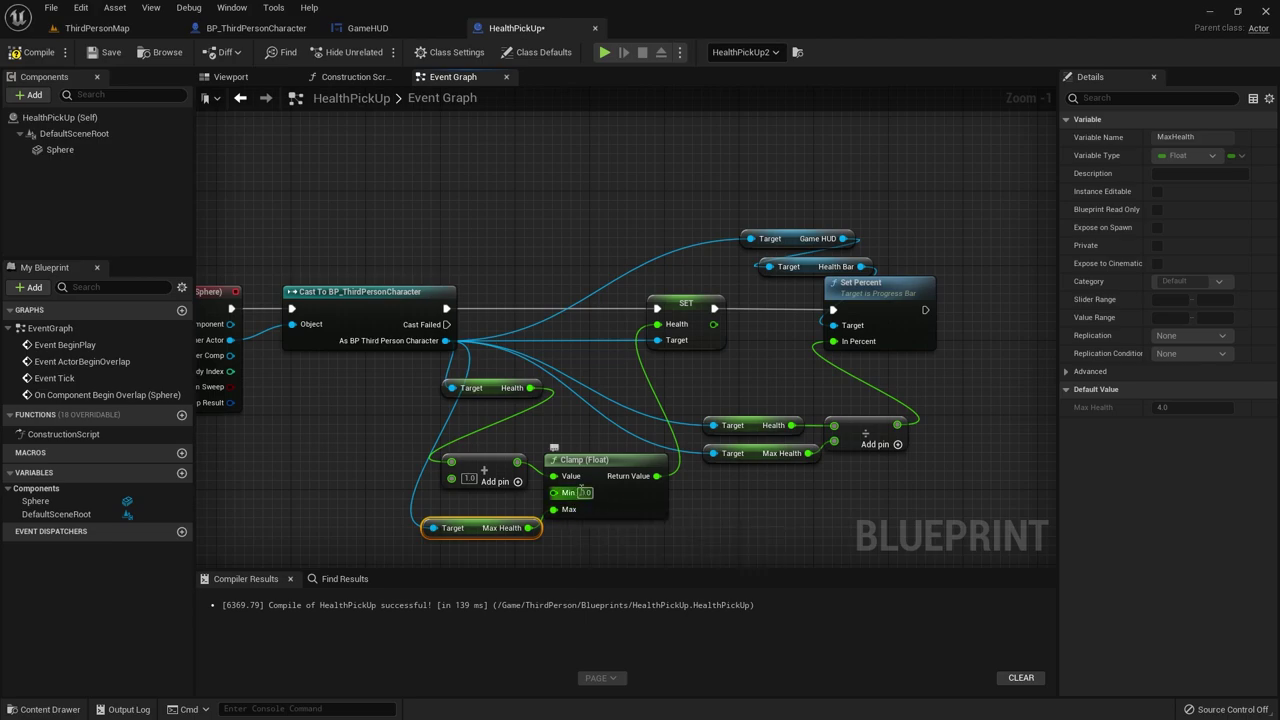
{"action": "left_click", "coordinate": [555, 510], "text": "alt"}
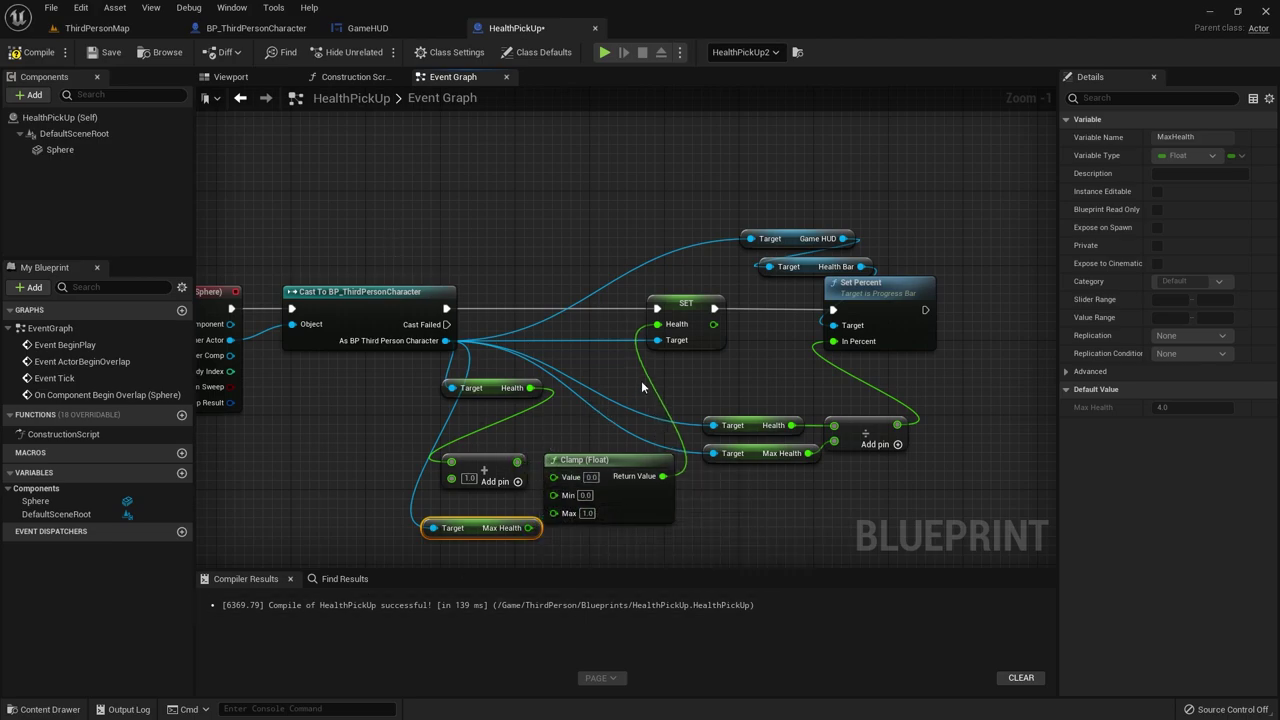
{"action": "left_click_drag", "start_coordinate": [517, 462], "coordinate": [657, 324]}
Step: Run a quick play test of ThirdPersonMap and stop it
{"action": "left_click", "coordinate": [100, 28]}
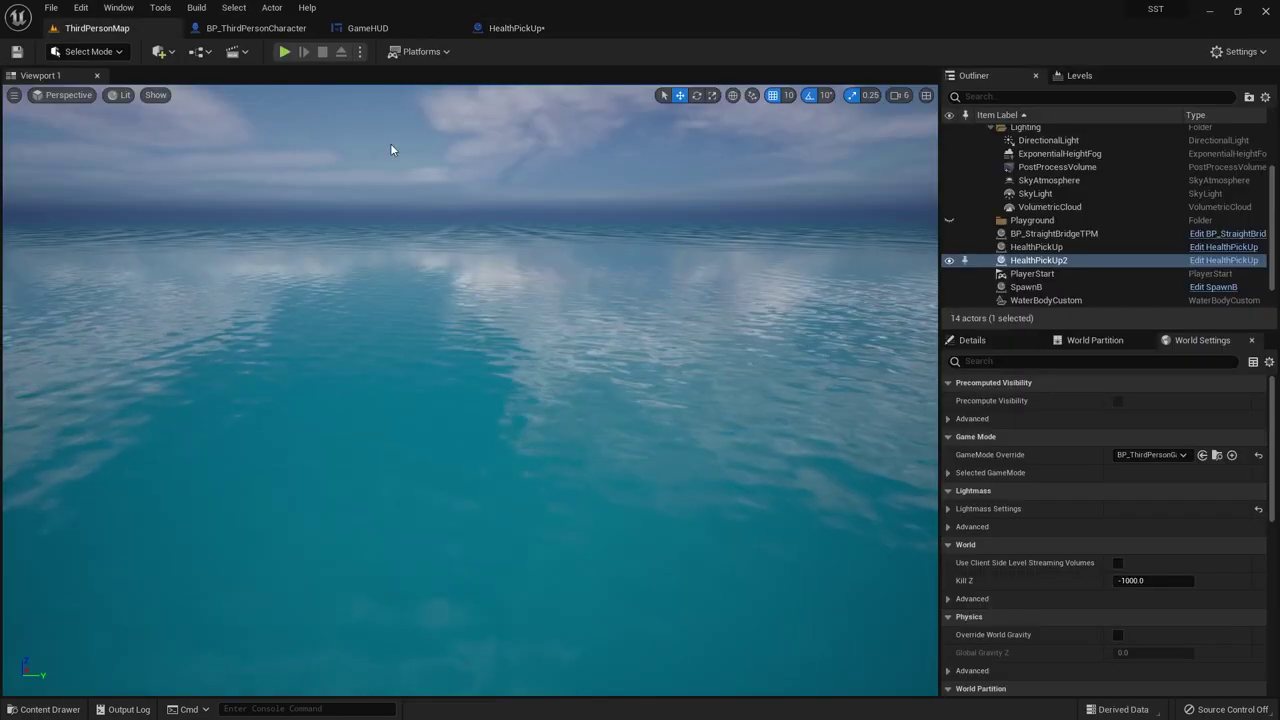
{"action": "left_click", "coordinate": [284, 51]}
{"action": "key", "text": "Escape"}
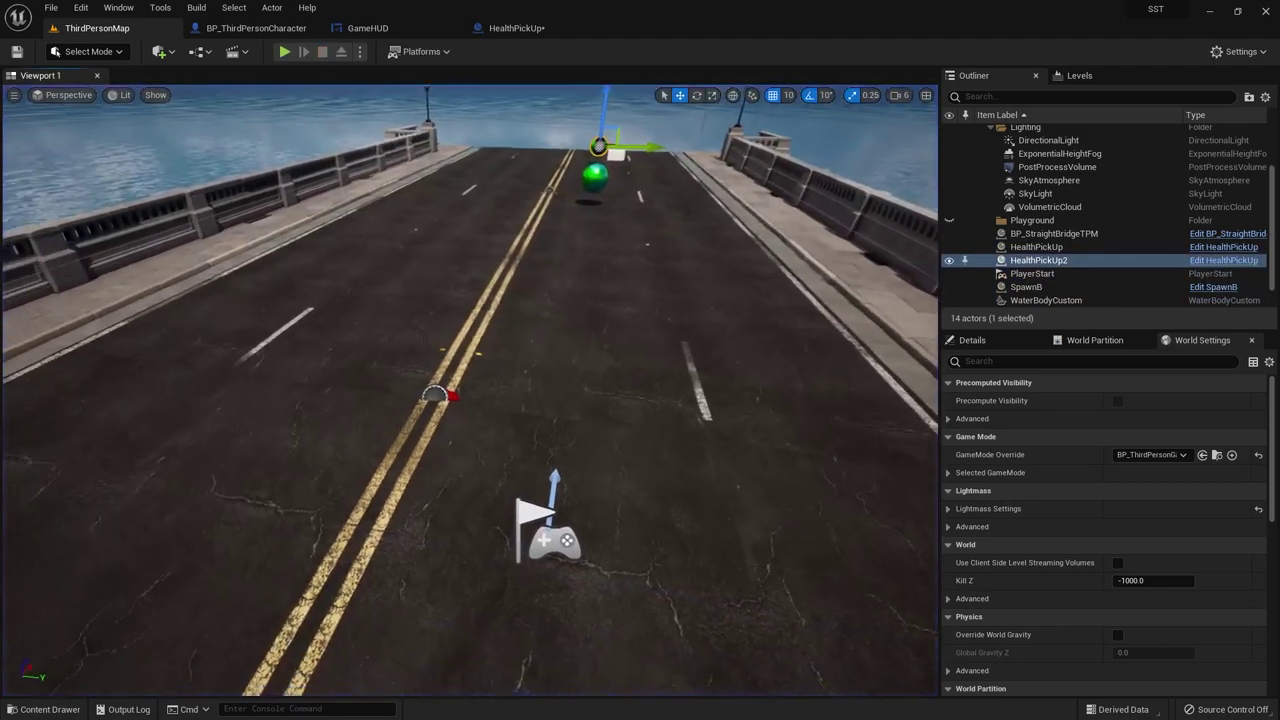
Step: Duplicate the HealthPickUp and slide the copy along the bridge road
{"action": "left_click", "coordinate": [585, 188]}
{"action": "right_click_drag", "start_coordinate": [327, 377], "coordinate": [327, 377]}
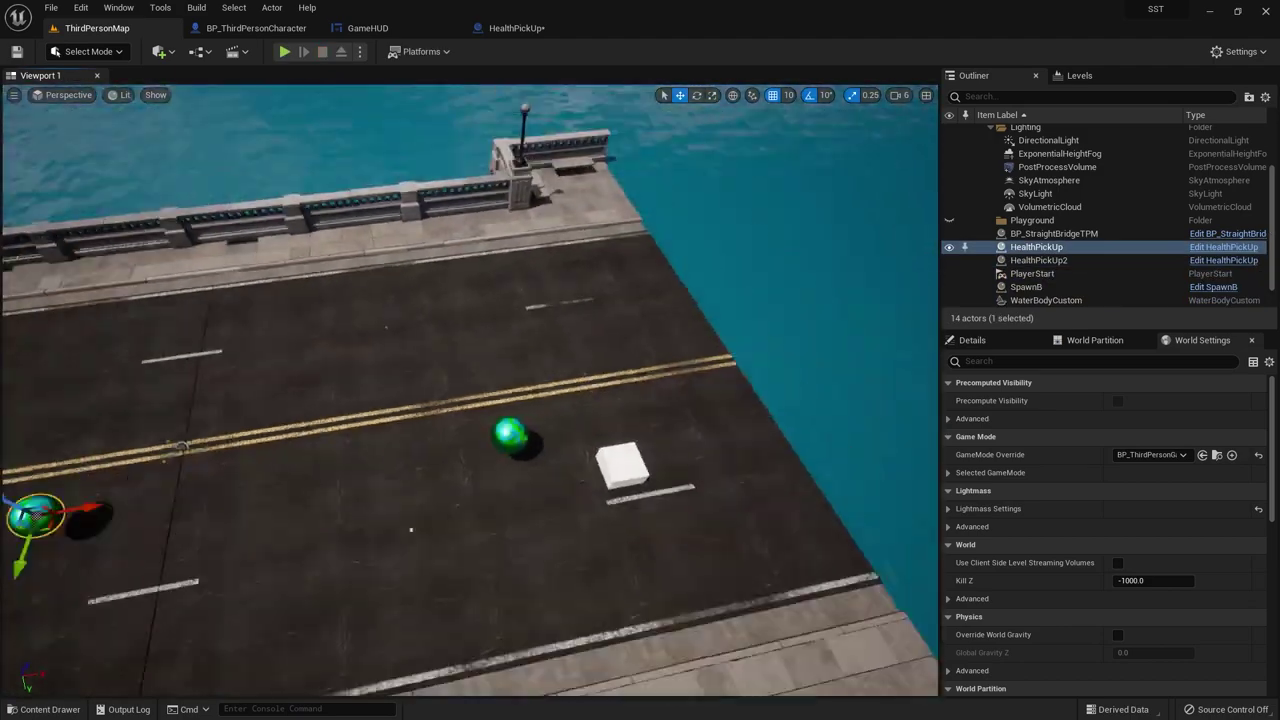
{"action": "left_click_drag", "start_coordinate": [222, 462], "coordinate": [443, 425], "text": "alt"}
Step: Play-test the row of pickups, then go to BP_ThirdPersonCharacter's graph
{"action": "left_click", "coordinate": [284, 51]}
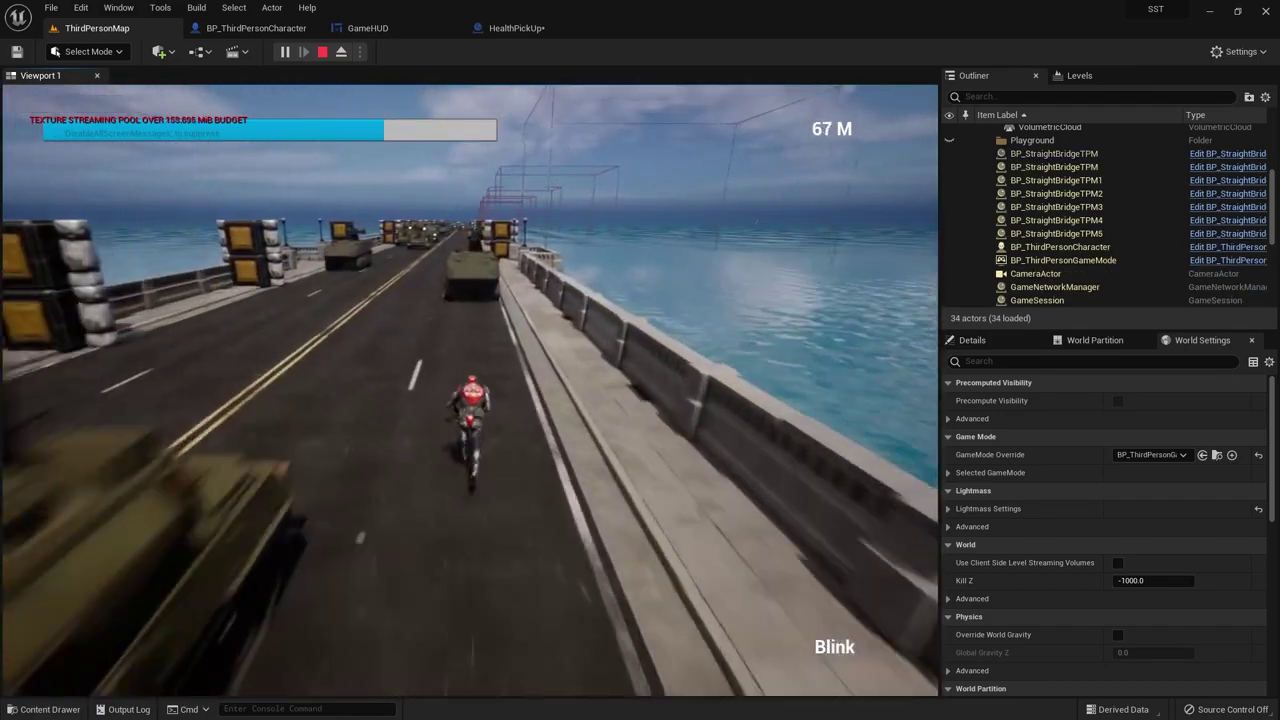
{"action": "key", "text": "Escape"}
{"action": "left_click", "coordinate": [268, 29]}
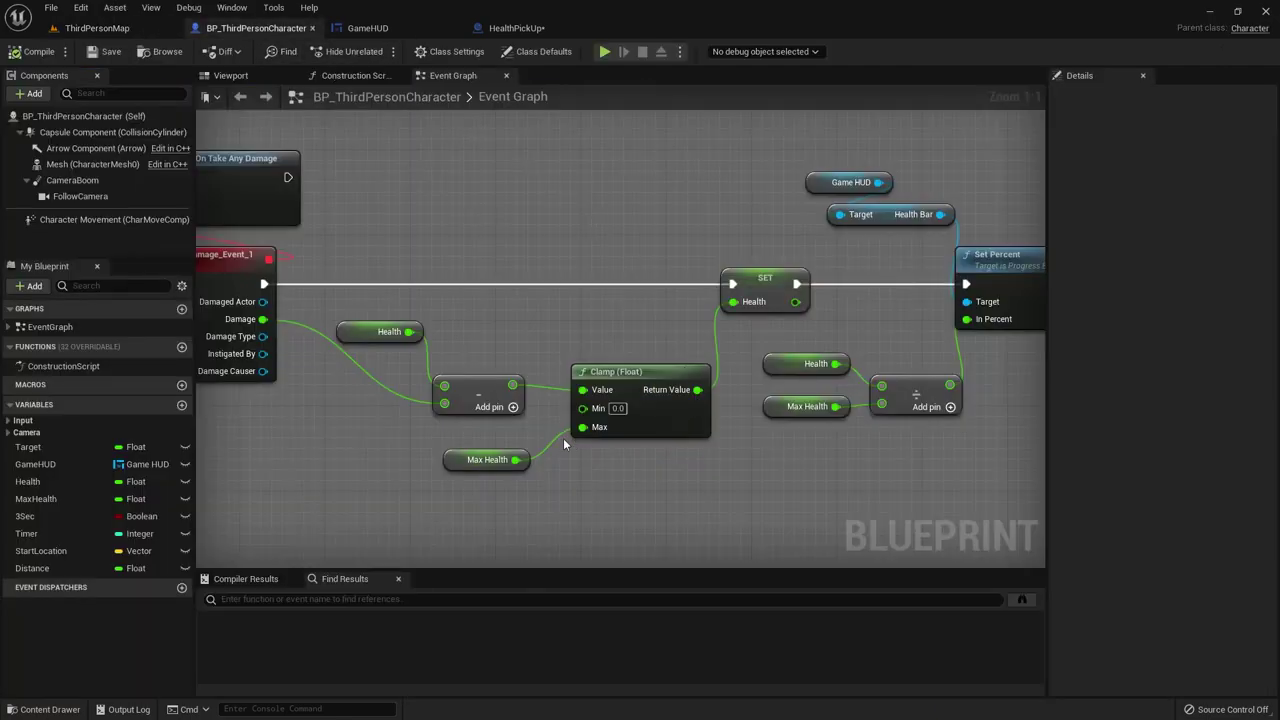
Step: Clamp the summed health between its value and Max Health, storing the result in SET Health
{"action": "left_click", "coordinate": [515, 28]}
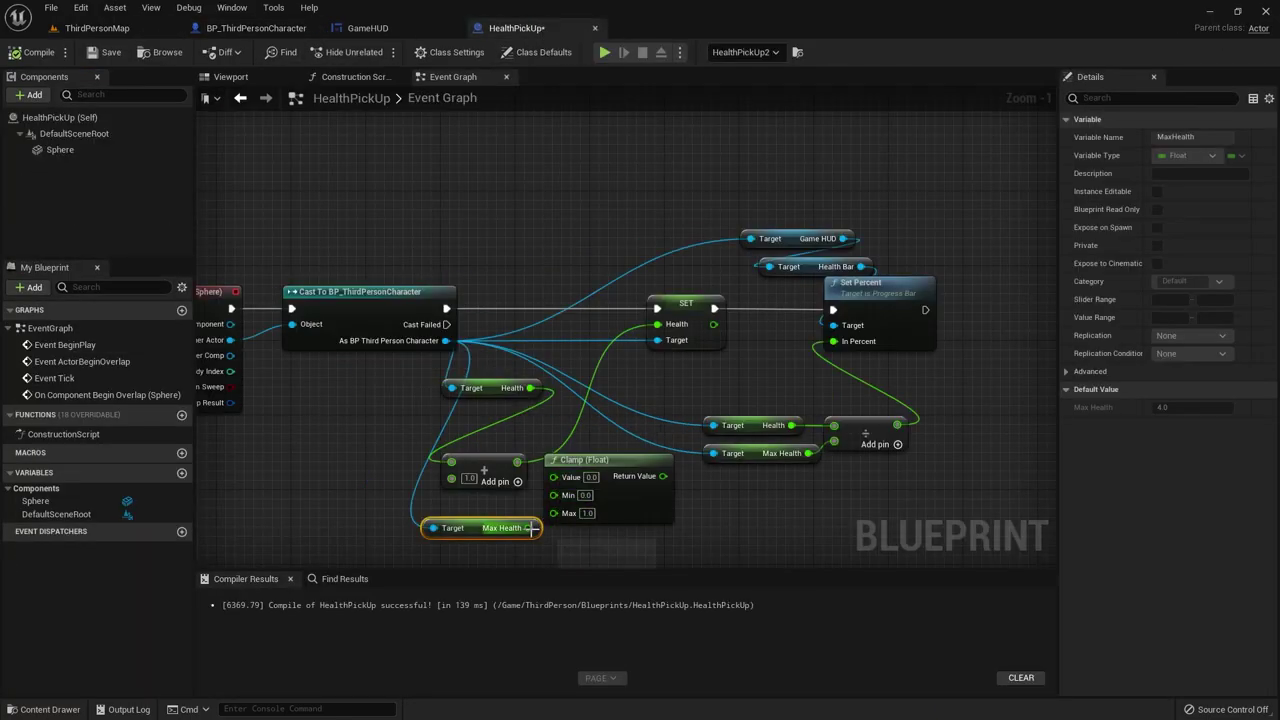
{"action": "left_click_drag", "start_coordinate": [532, 528], "coordinate": [554, 513]}
{"action": "left_click_drag", "start_coordinate": [517, 462], "coordinate": [553, 477]}
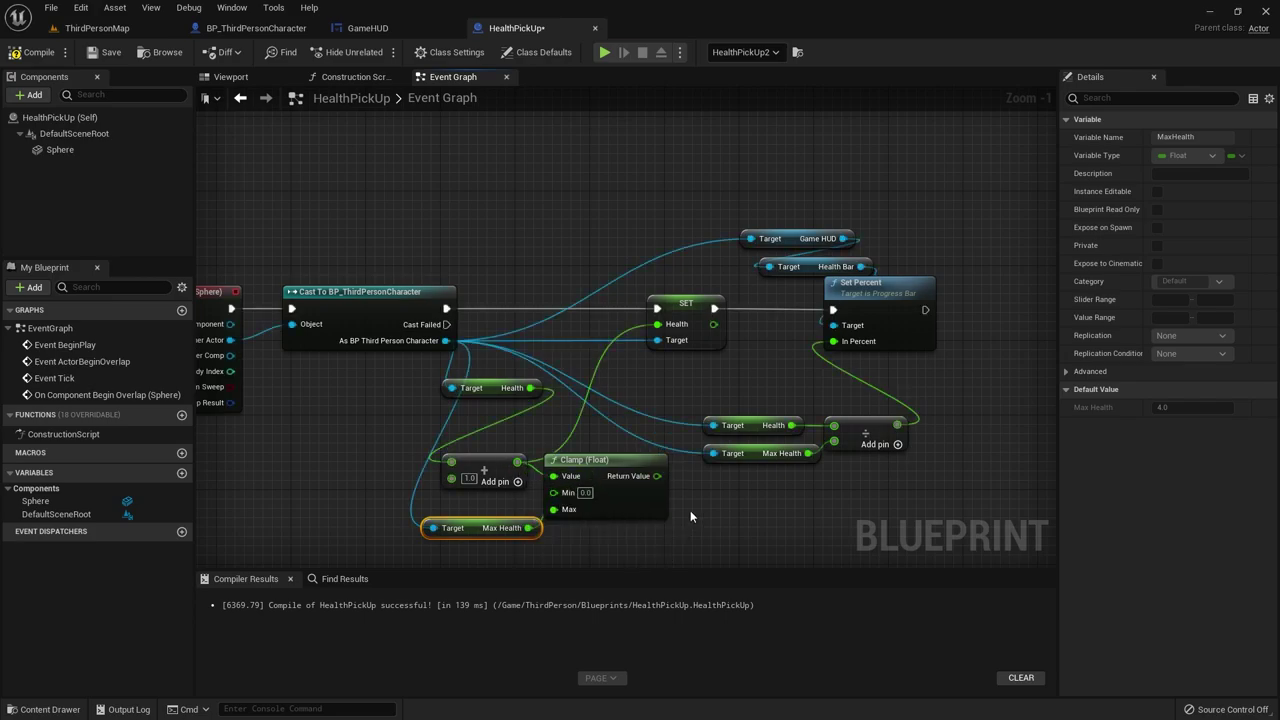
{"action": "left_click_drag", "start_coordinate": [656, 476], "coordinate": [657, 324]}
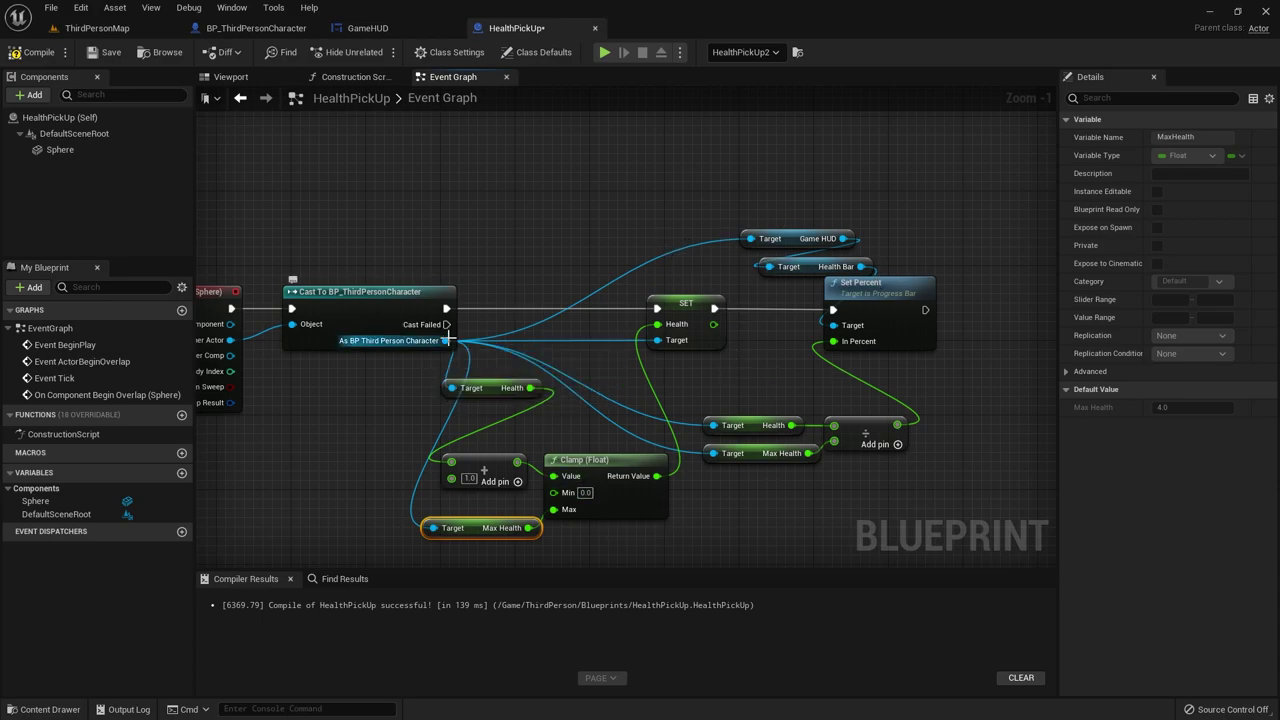
Step: Run Destroy Actor after Set Percent so the pickup disappears once collected
{"action": "right_click_drag", "start_coordinate": [680, 358], "coordinate": [337, 403]}
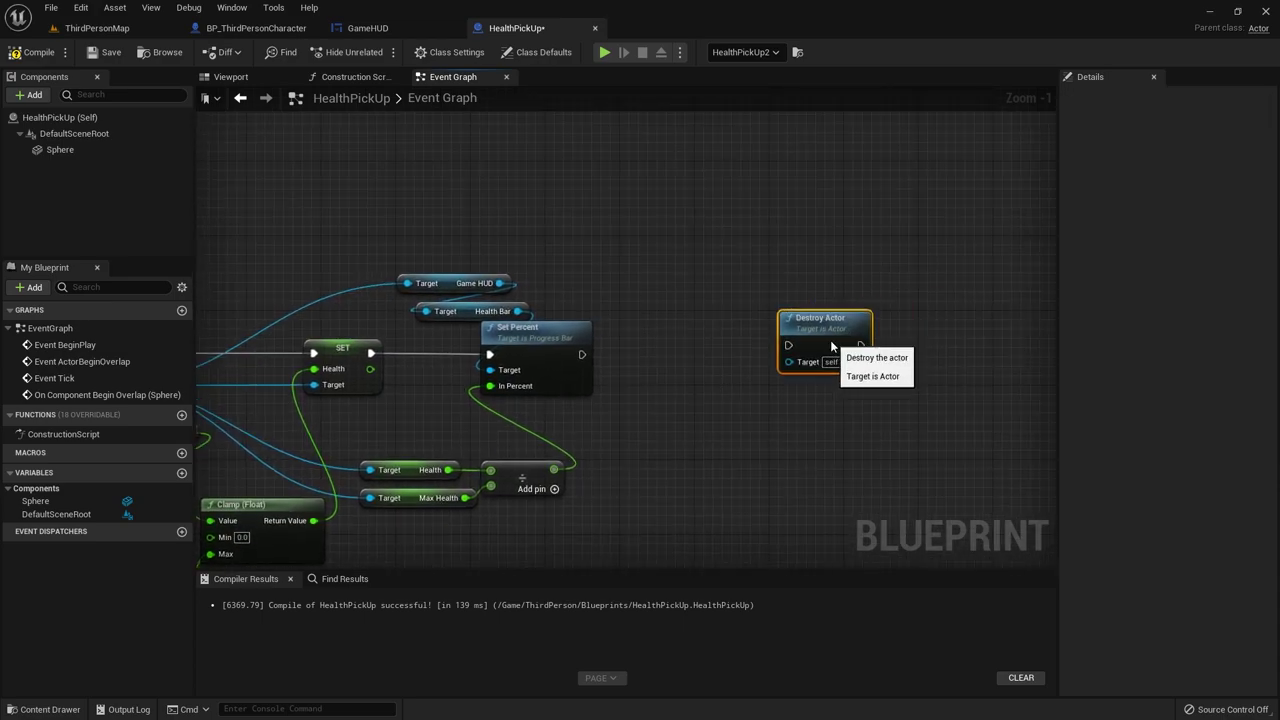
{"action": "left_click_drag", "start_coordinate": [880, 338], "coordinate": [785, 358]}
{"action": "mouse_move", "coordinate": [589, 365]}
{"action": "left_mouse_down"}
{"action": "mouse_move", "coordinate": [634, 383]}
{"action": "mouse_move", "coordinate": [757, 371]}
{"action": "mouse_move", "coordinate": [742, 371]}
{"action": "left_mouse_up"}
{"action": "left_click_drag", "start_coordinate": [762, 349], "coordinate": [771, 358]}
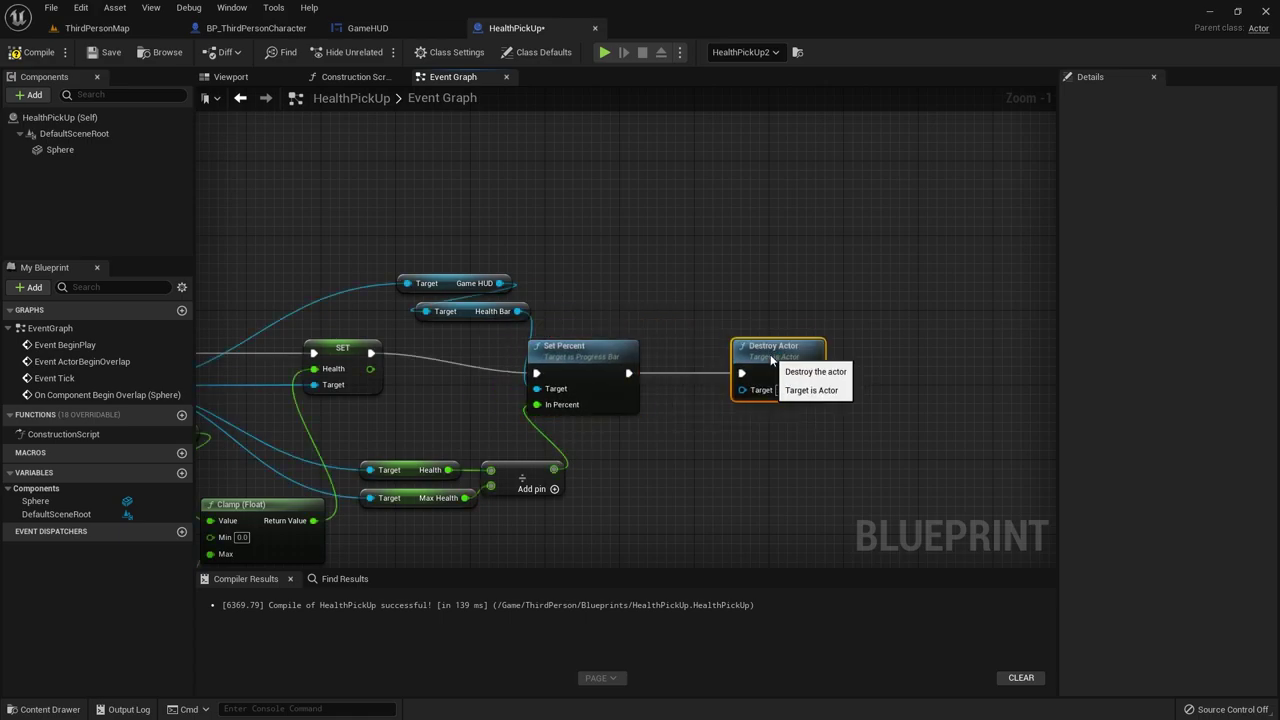
Step: Play ThirdPersonMap, collect the bridge pickups, and restart the test after the character dies
{"action": "left_click", "coordinate": [97, 28]}
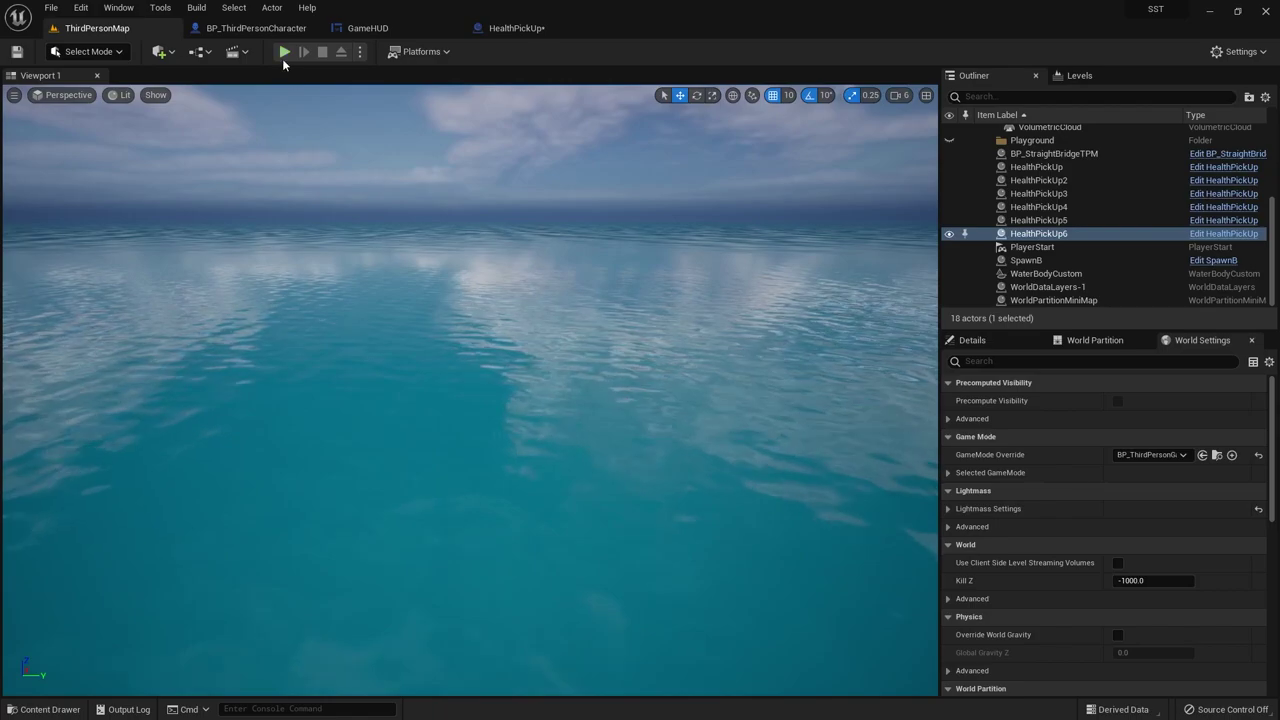
{"action": "left_click", "coordinate": [284, 51]}
{"action": "left_click", "coordinate": [470, 390]}
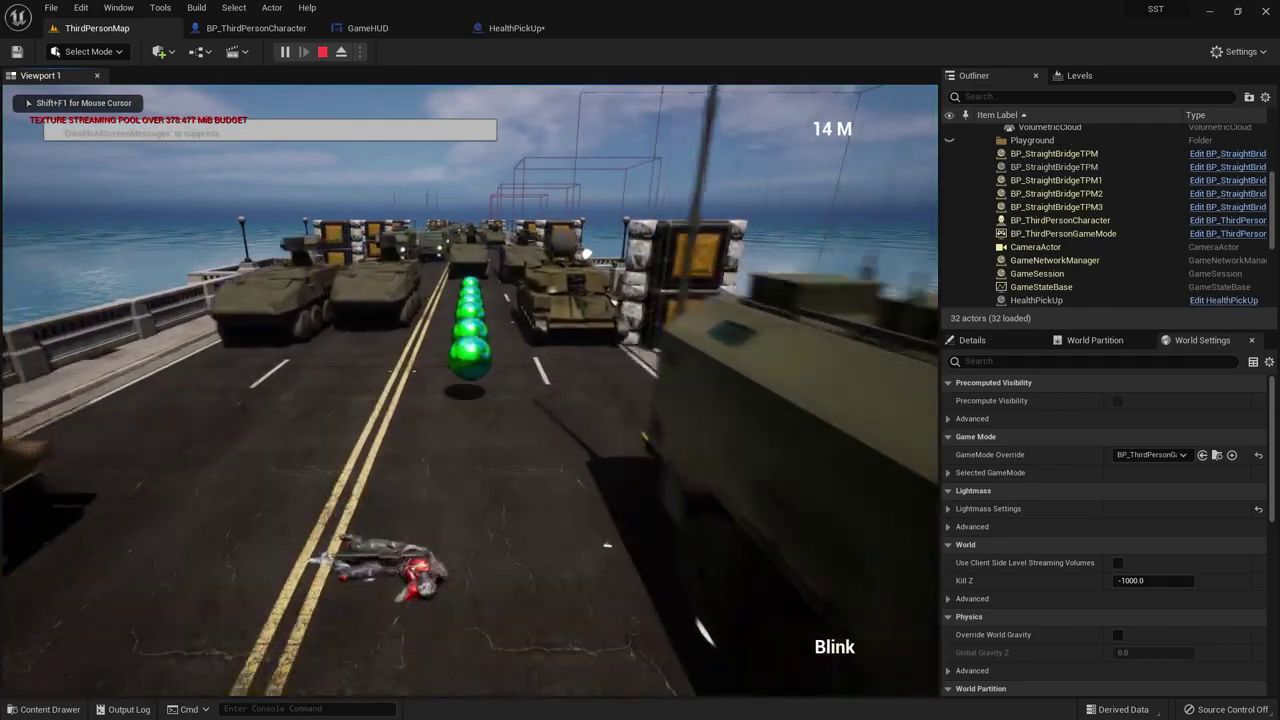
{"action": "key", "text": "Escape"}
{"action": "left_click", "coordinate": [284, 51]}
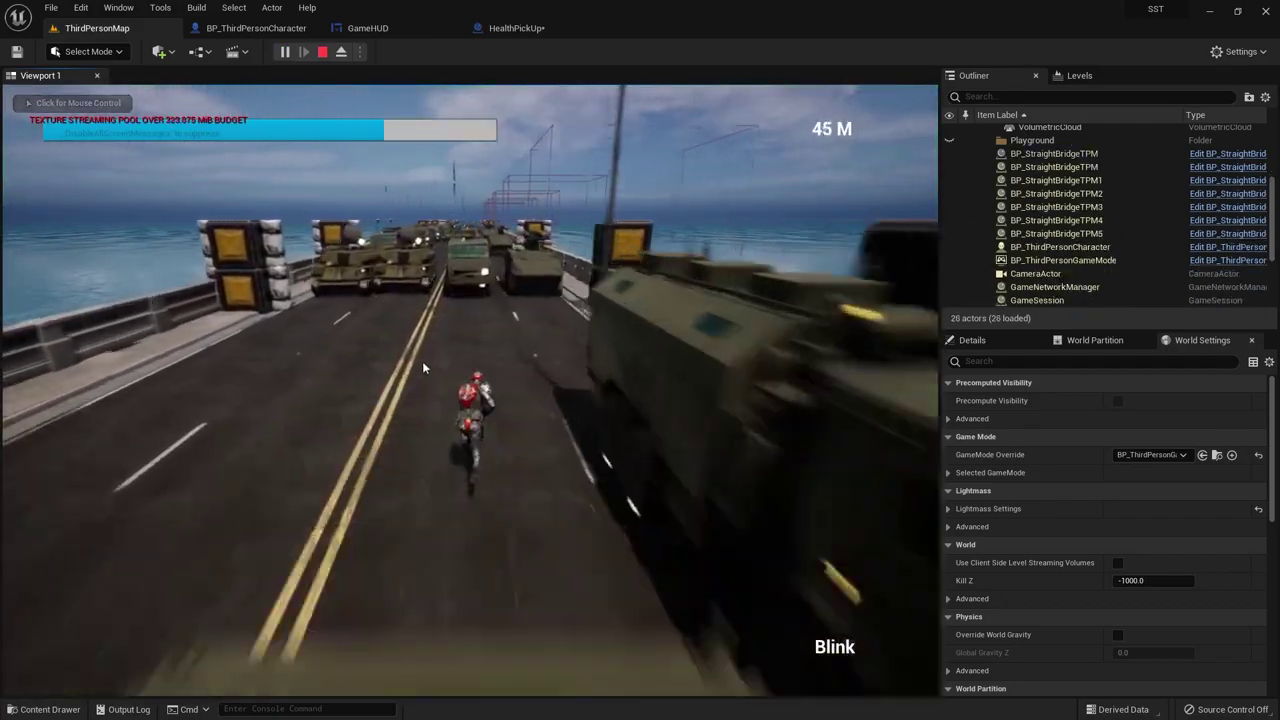
Step: Stop play, delete HealthPickUp through HealthPickUp6 from the level, and return to HealthPickUp's graph
{"action": "left_click", "coordinate": [423, 366]}
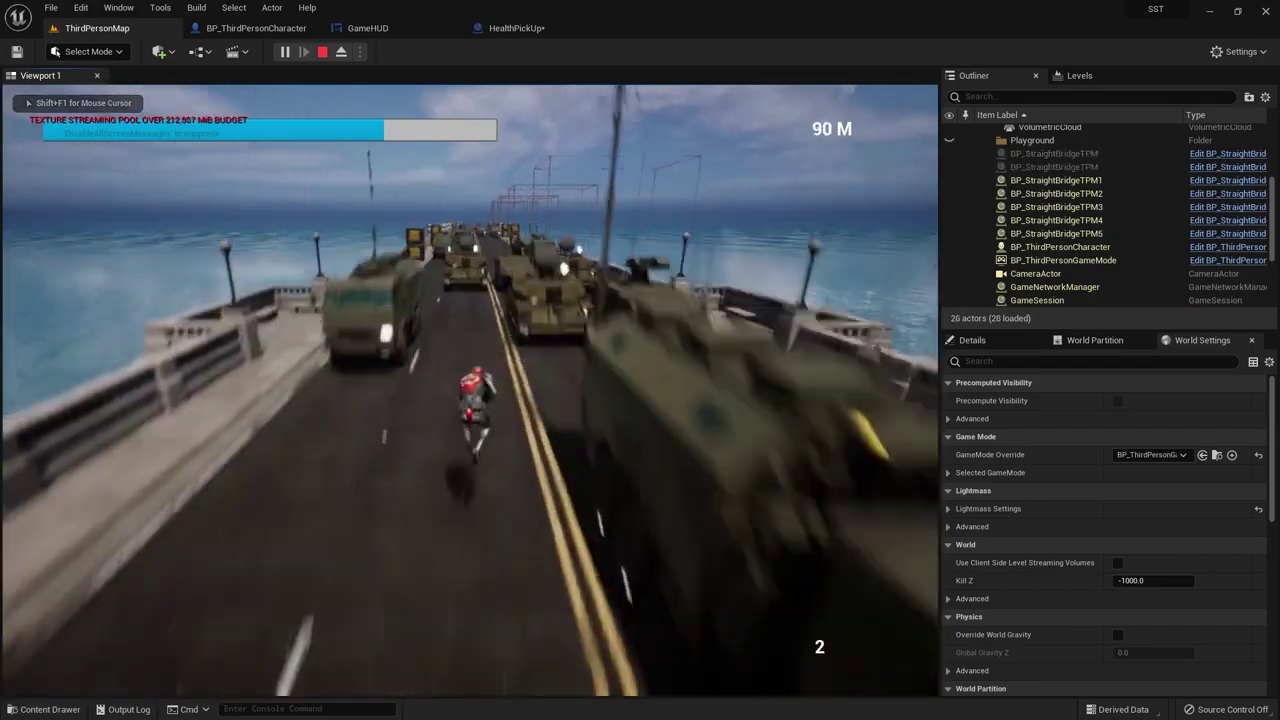
{"action": "key", "text": "Escape"}
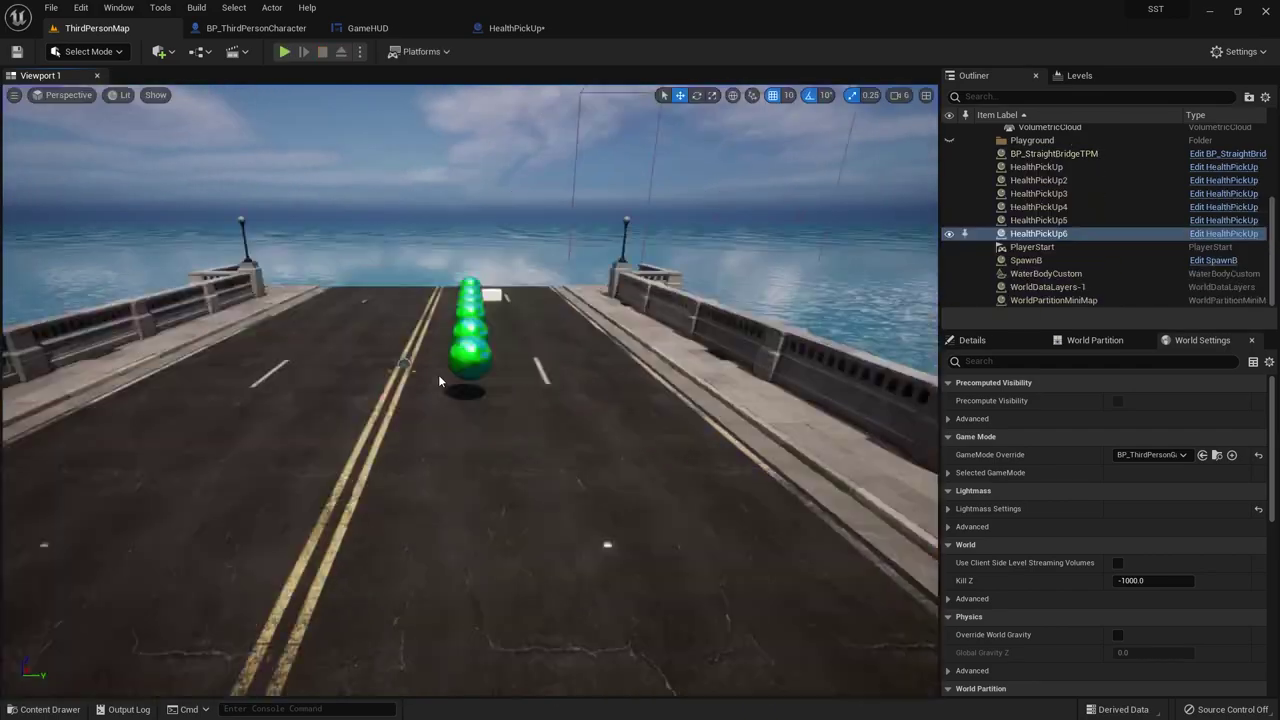
{"action": "left_click", "coordinate": [1040, 167]}
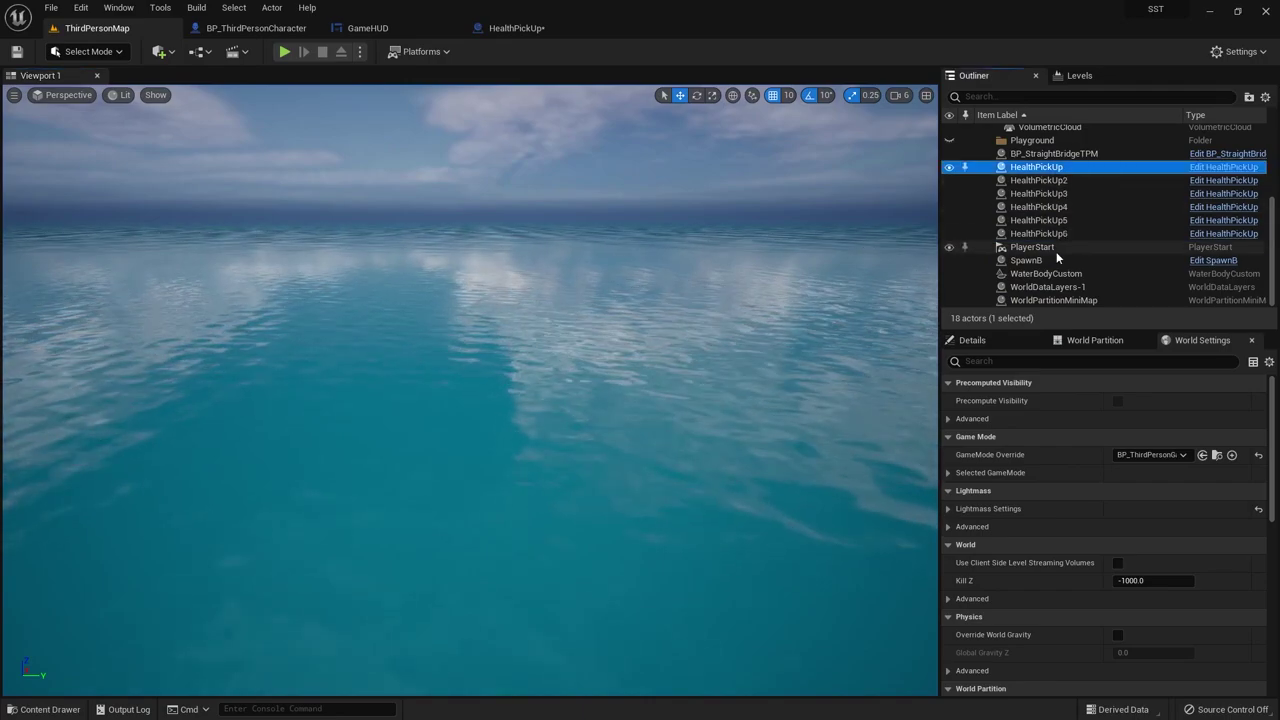
{"action": "left_click", "coordinate": [1060, 234], "text": "shift"}
{"action": "key", "text": "f"}
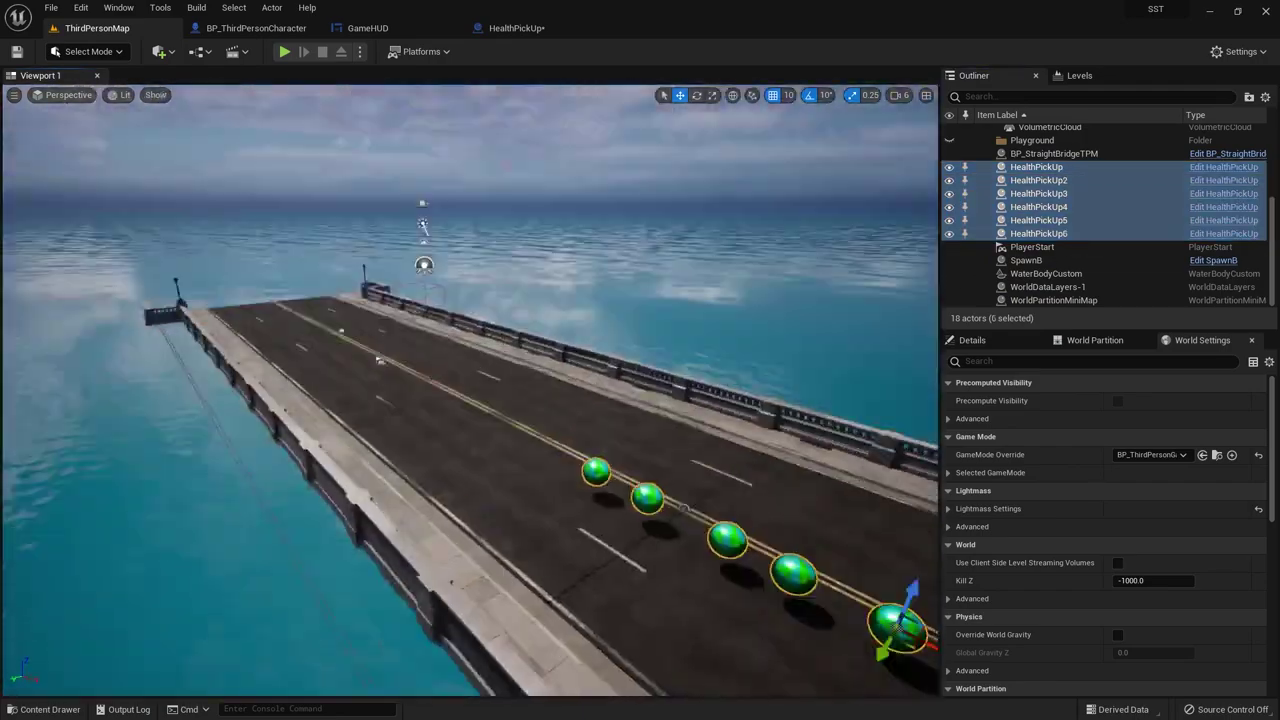
{"action": "key", "text": "Delete"}
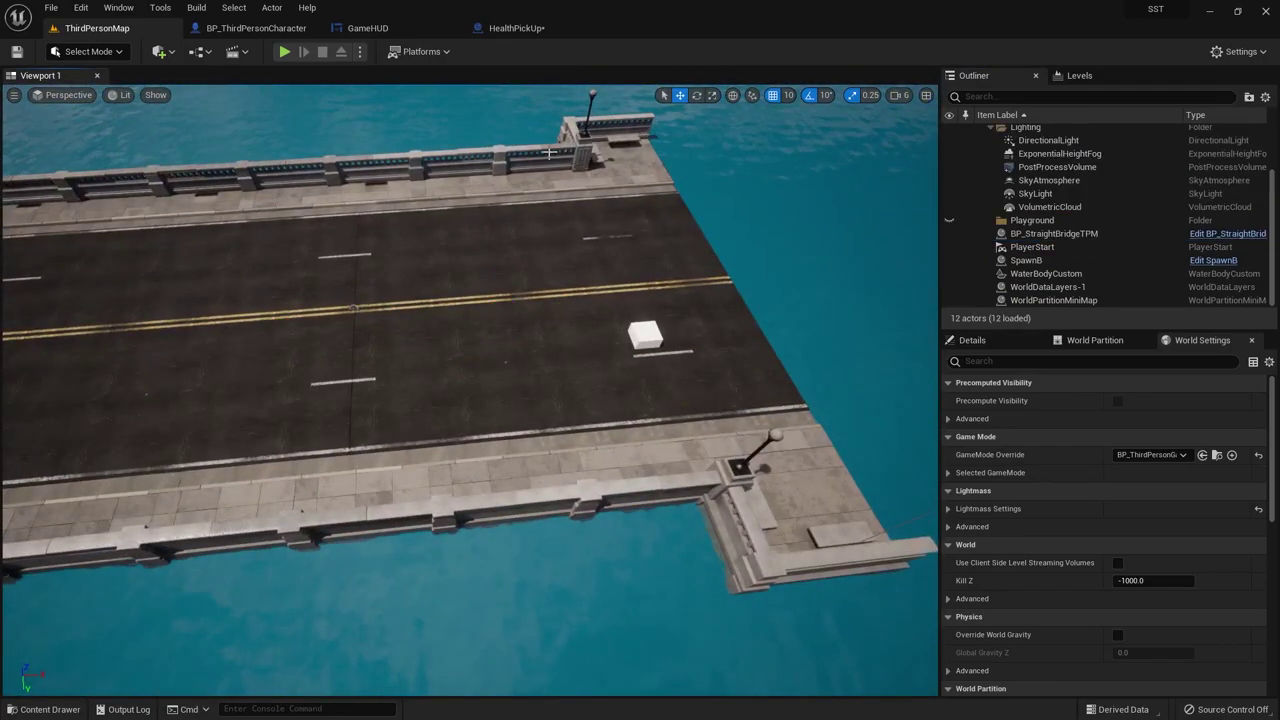
{"action": "left_click", "coordinate": [515, 28]}
{"action": "left_click", "coordinate": [666, 300]}
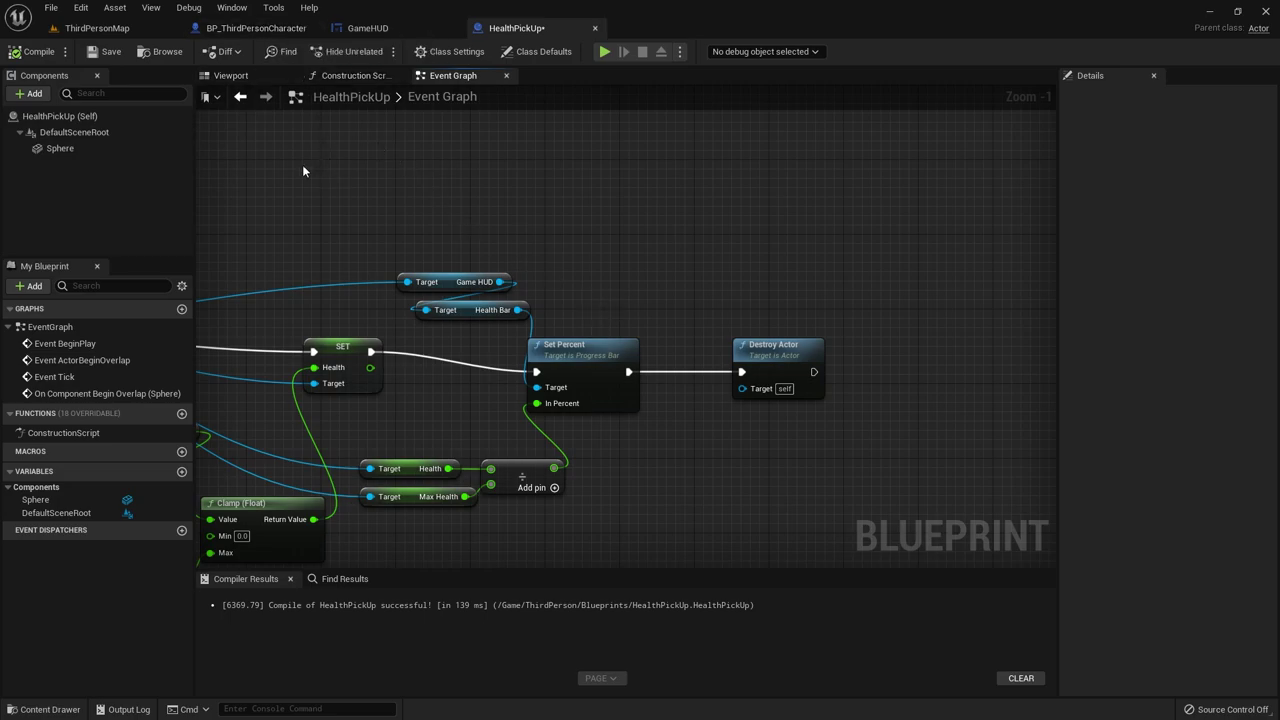
Step: Select the bridge and open BP_StraightBridgeTPM from AutomotiveBridgeScene > Blueprints
{"action": "left_click", "coordinate": [115, 35]}
{"action": "right_click_drag", "start_coordinate": [588, 352], "coordinate": [588, 352]}
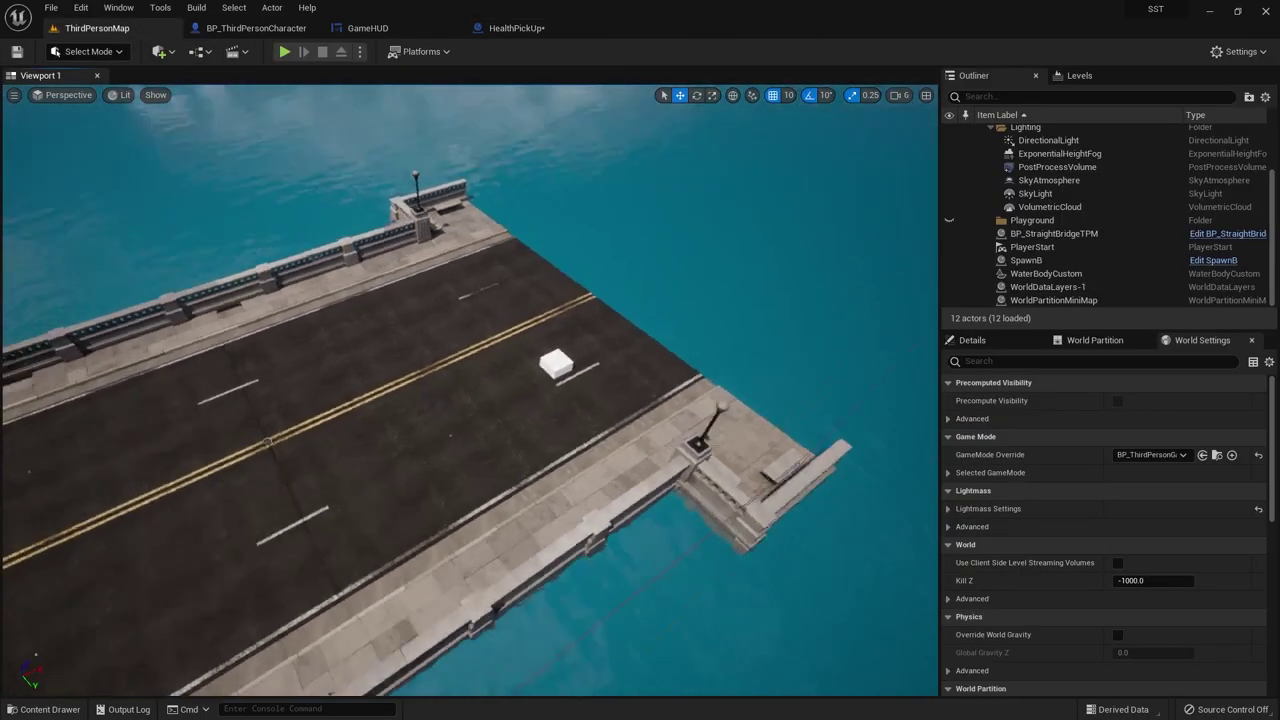
{"action": "left_click", "coordinate": [411, 522]}
{"action": "key", "text": "f"}
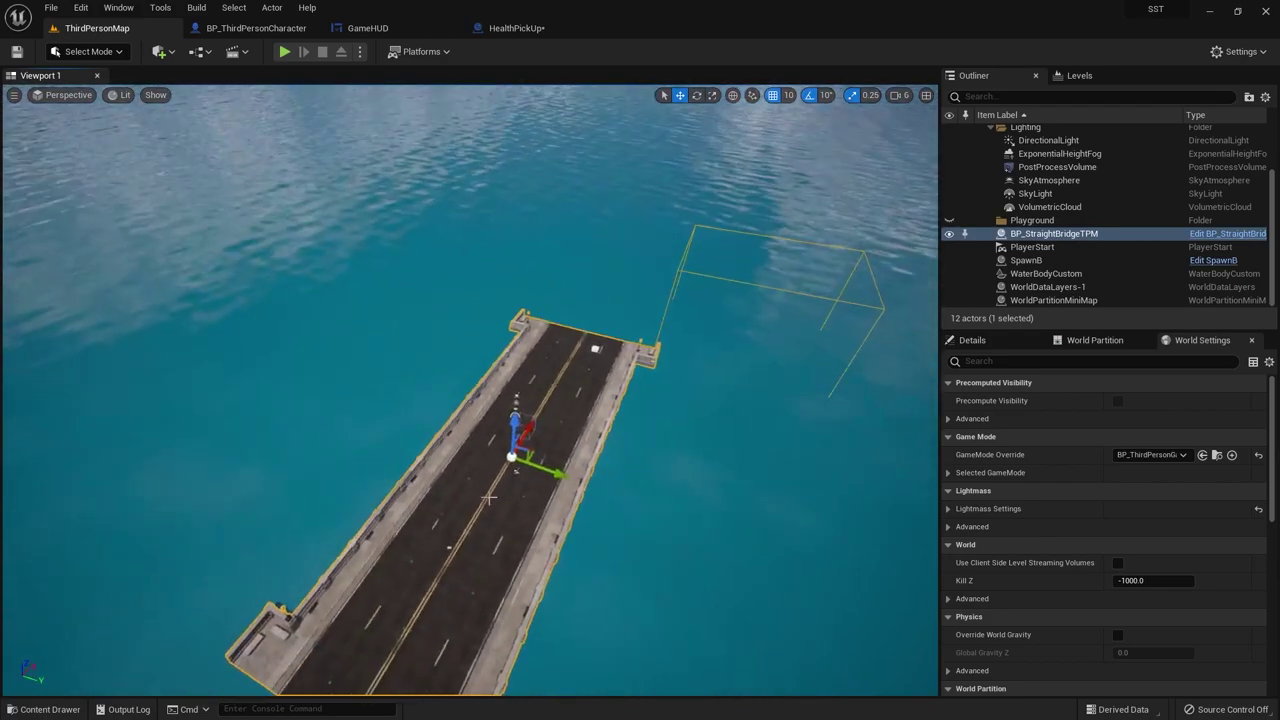
{"action": "key", "text": "ctrl+space"}
{"action": "left_click", "coordinate": [30, 405]}
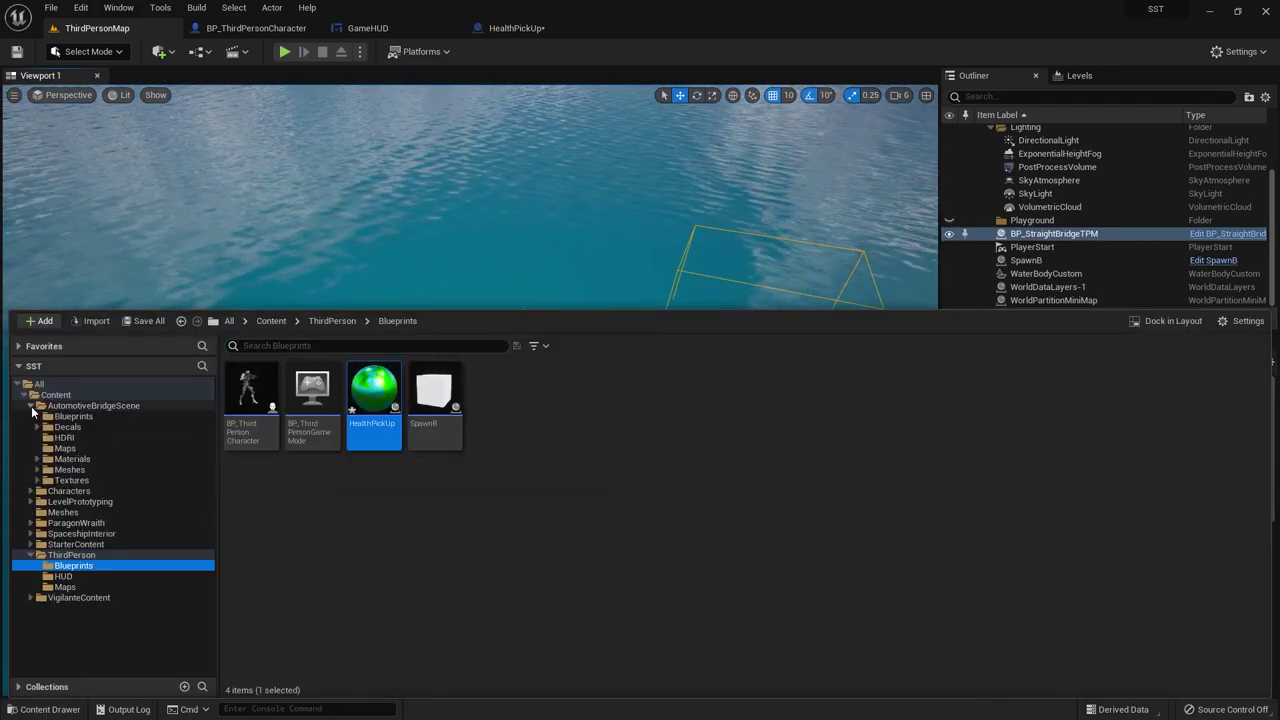
{"action": "left_click", "coordinate": [95, 418]}
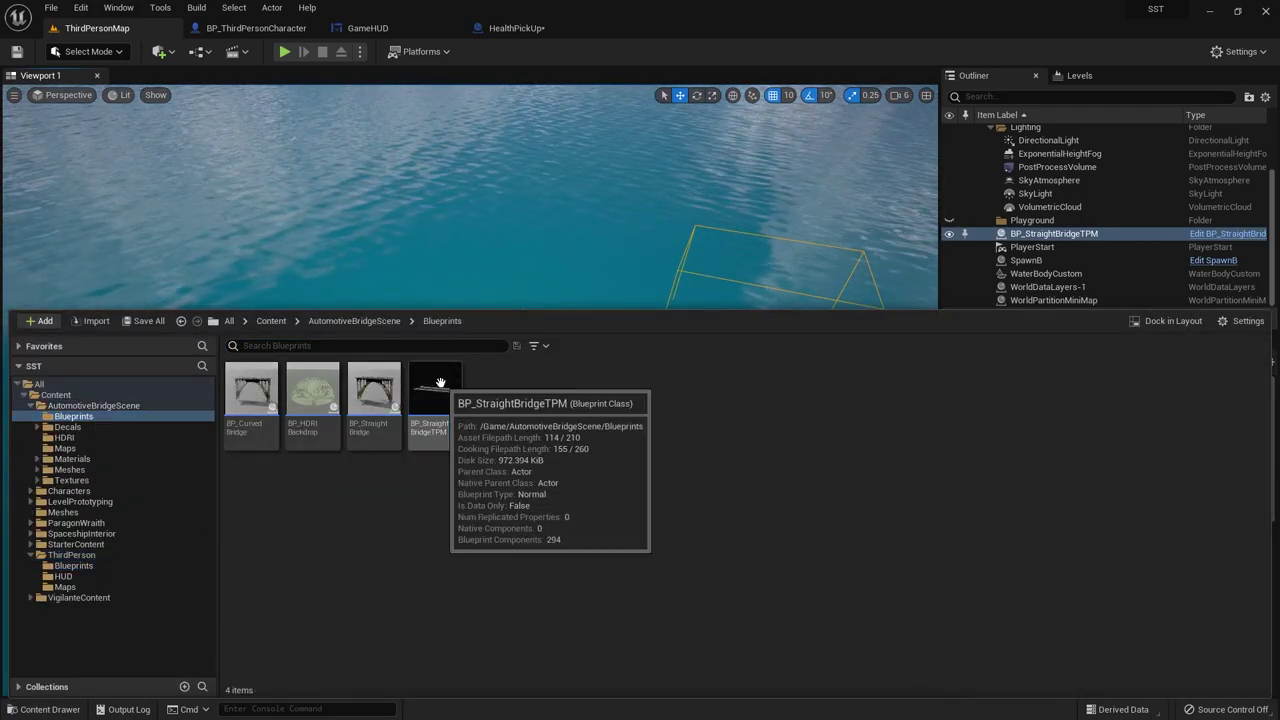
{"action": "left_click", "coordinate": [440, 438]}
{"action": "double_click", "coordinate": [440, 438]}
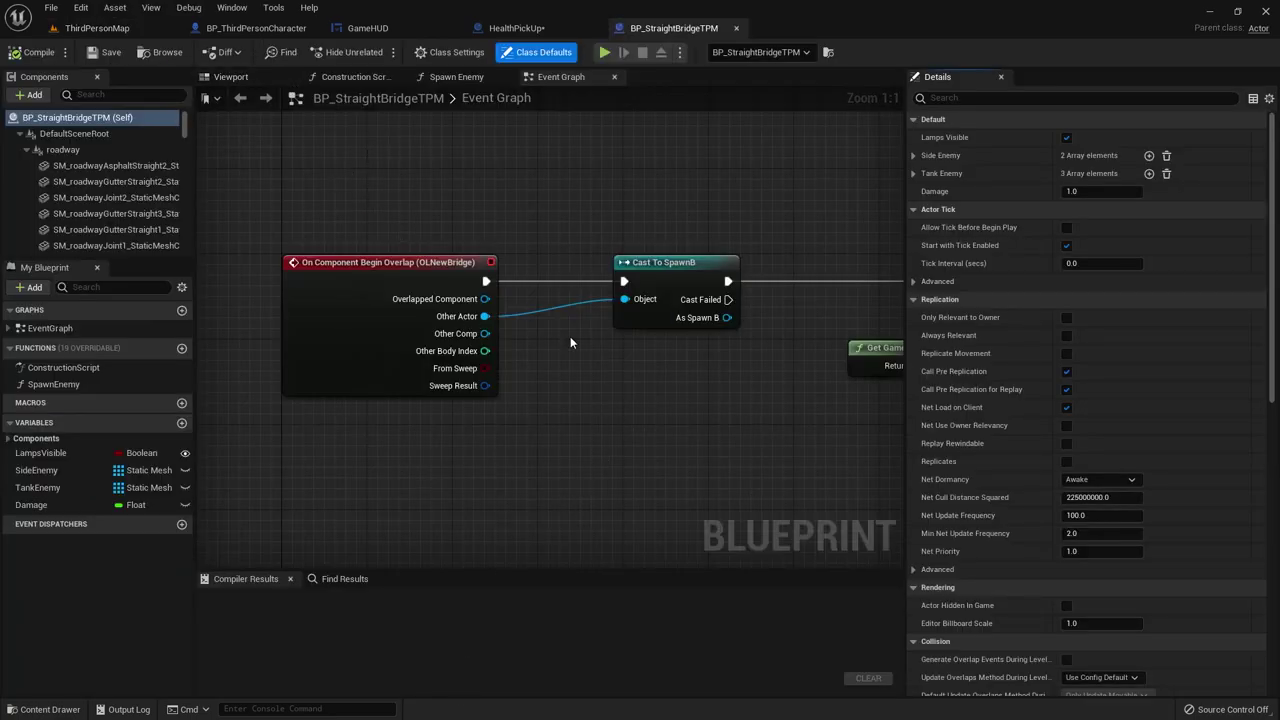
Step: Look over the bridge's event graph and bring up the Spawn Enemy function graph
{"action": "scroll", "coordinate": [570, 343], "scroll_direction": "down", "scroll_amount": 4}
{"action": "mouse_move", "coordinate": [677, 438]}
{"action": "right_mouse_down"}
{"action": "mouse_move", "coordinate": [498, 516]}
{"action": "mouse_move", "coordinate": [546, 374]}
{"action": "right_mouse_up"}
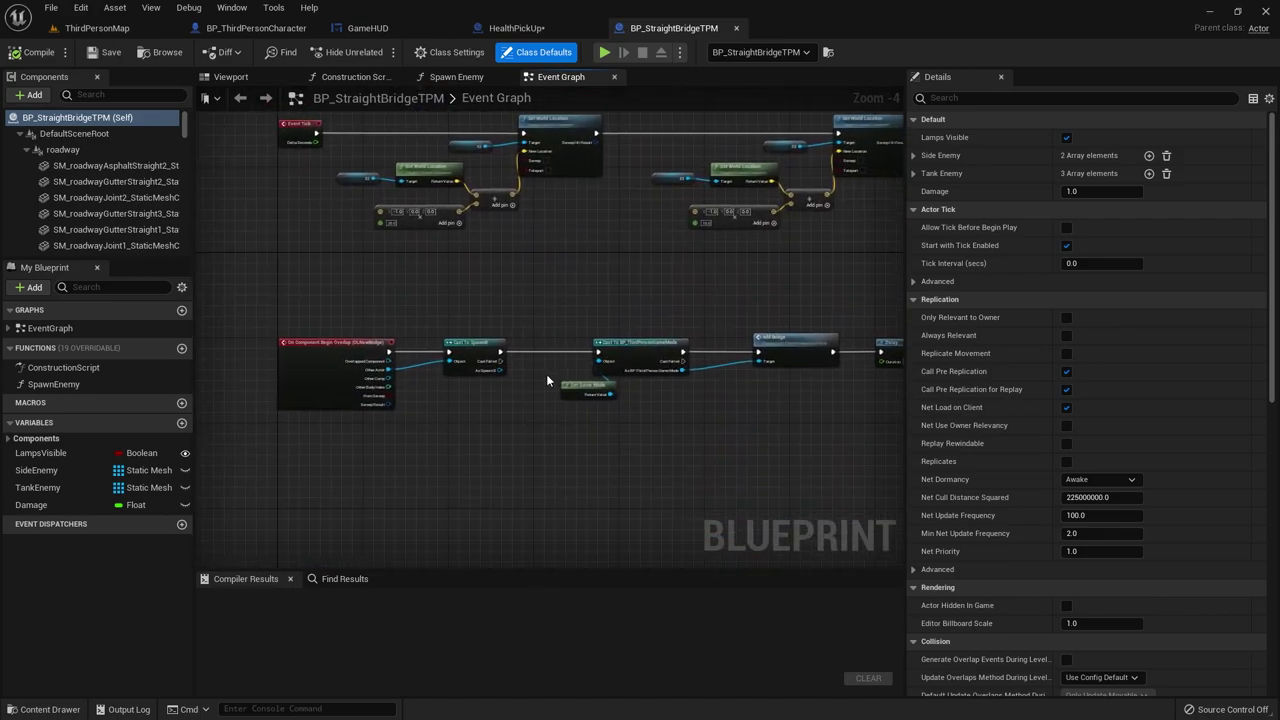
{"action": "scroll", "coordinate": [546, 380], "scroll_direction": "up", "scroll_amount": 3}
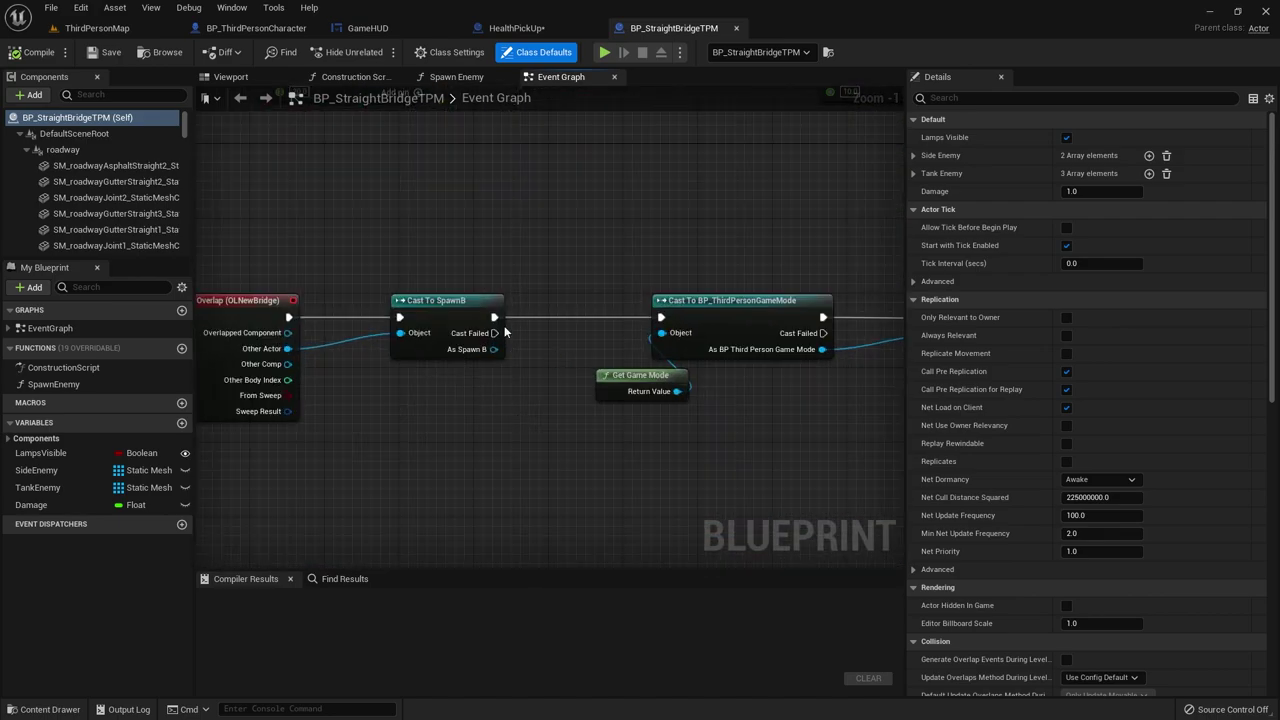
{"action": "left_click", "coordinate": [443, 80]}
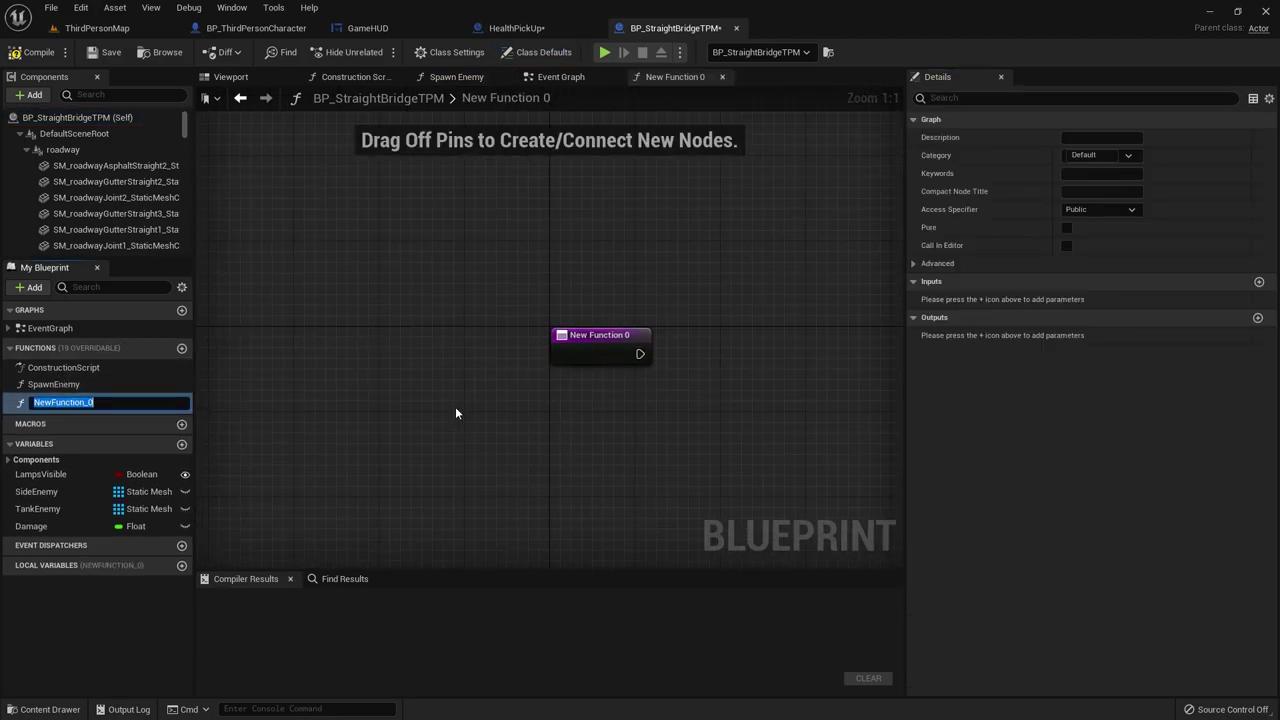
Step: Name the new function SpawnHealth and select Spawn Enemy's Branch and random-number nodes
{"action": "type", "text": "SpawnHealth"}
{"action": "key", "text": "Return"}
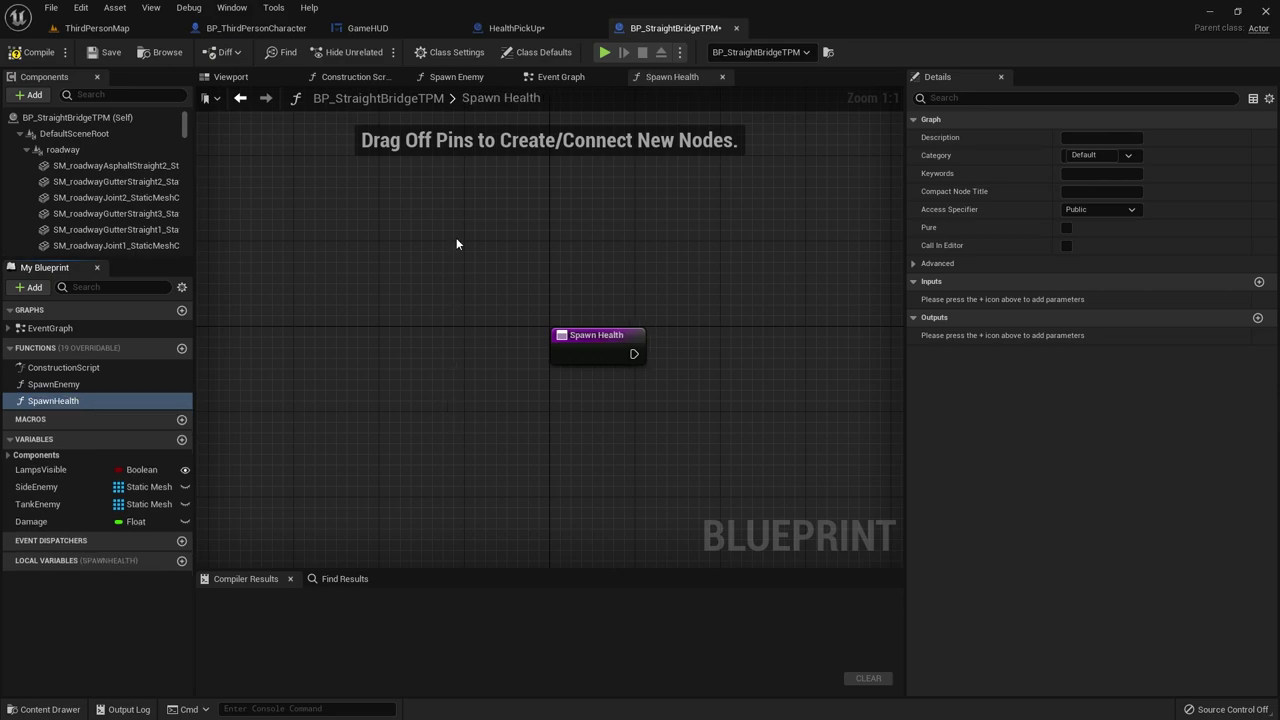
{"action": "left_click", "coordinate": [100, 384]}
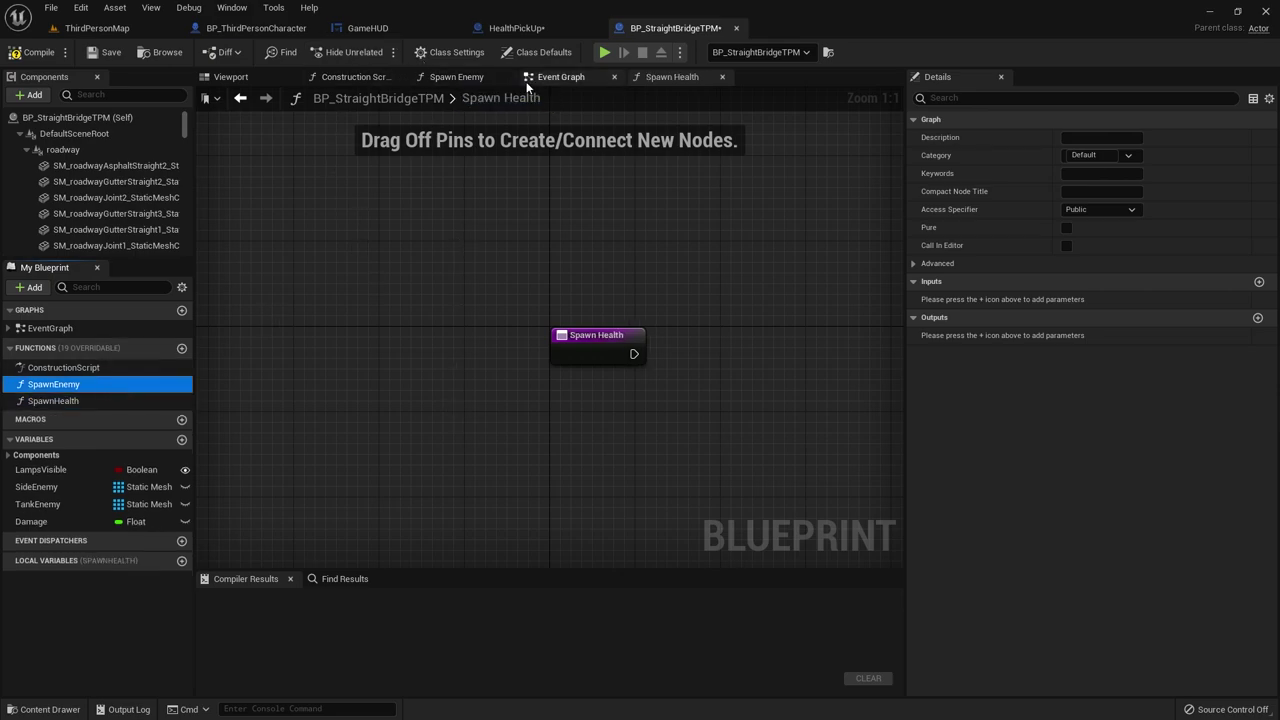
{"action": "left_click", "coordinate": [462, 77]}
{"action": "scroll", "coordinate": [332, 325], "scroll_direction": "up", "scroll_amount": 5}
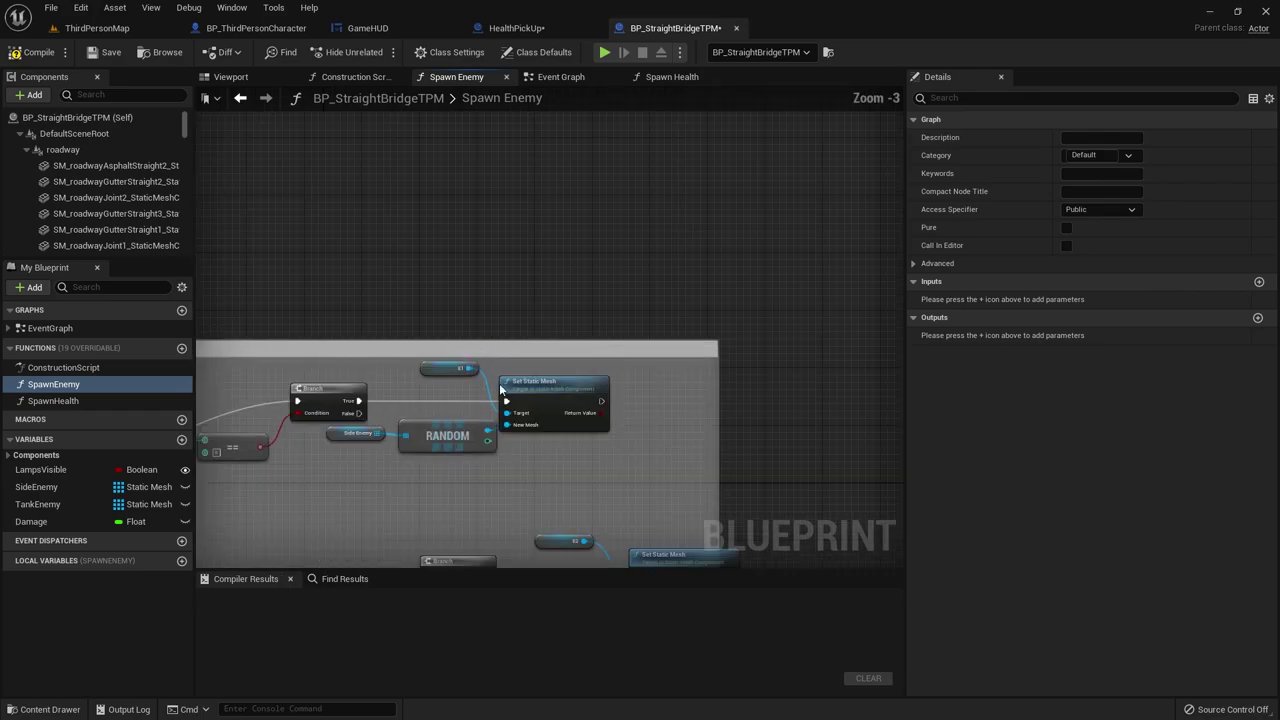
{"action": "scroll", "coordinate": [400, 380], "scroll_direction": "up", "scroll_amount": 1}
{"action": "scroll", "coordinate": [460, 420], "scroll_direction": "up", "scroll_amount": 2}
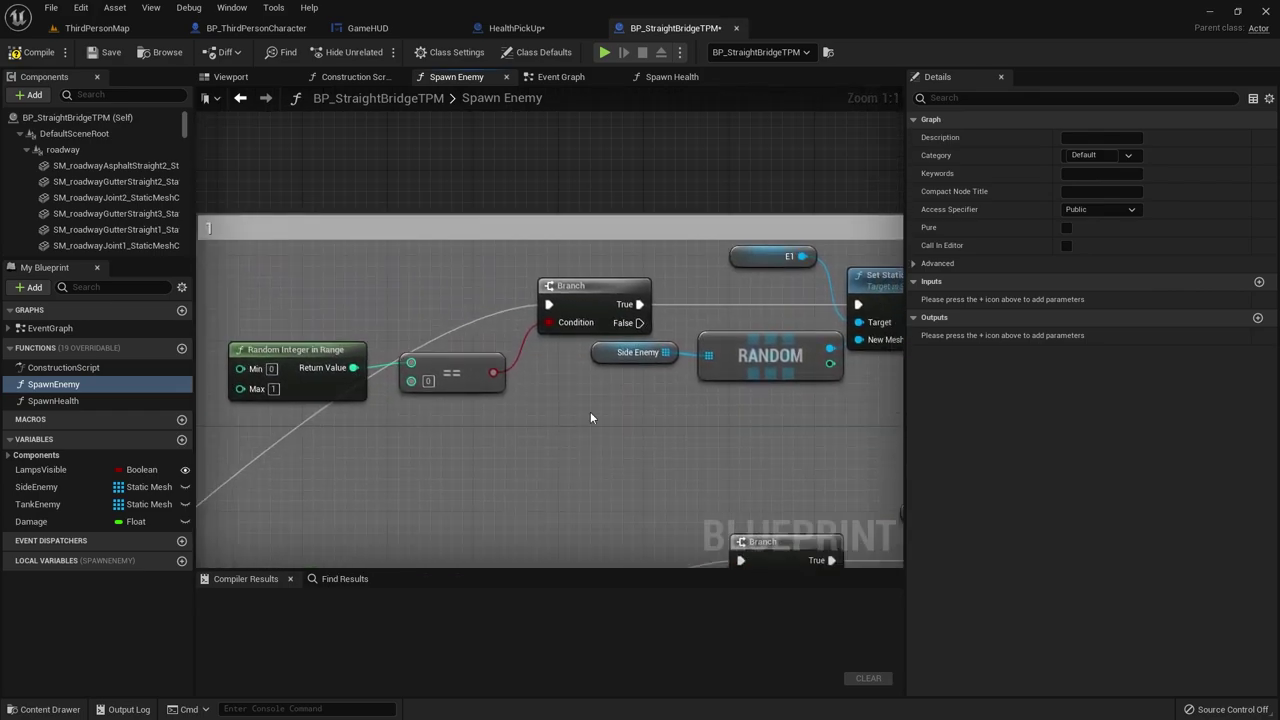
{"action": "mouse_move", "coordinate": [258, 265]}
{"action": "left_mouse_down"}
{"action": "mouse_move", "coordinate": [845, 430]}
{"action": "mouse_move", "coordinate": [492, 413]}
{"action": "left_mouse_up"}
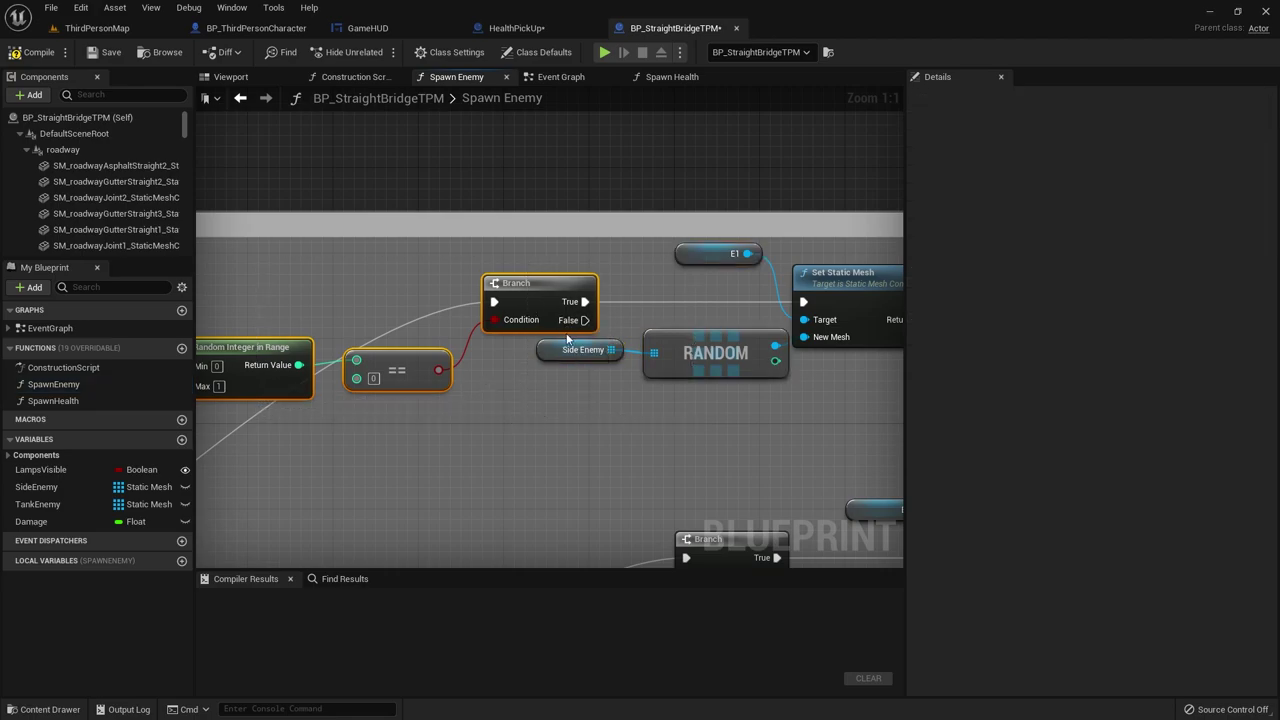
Step: Paste the Random Integer in Range, == and Branch nodes into Spawn Health
{"action": "left_click", "coordinate": [672, 77]}
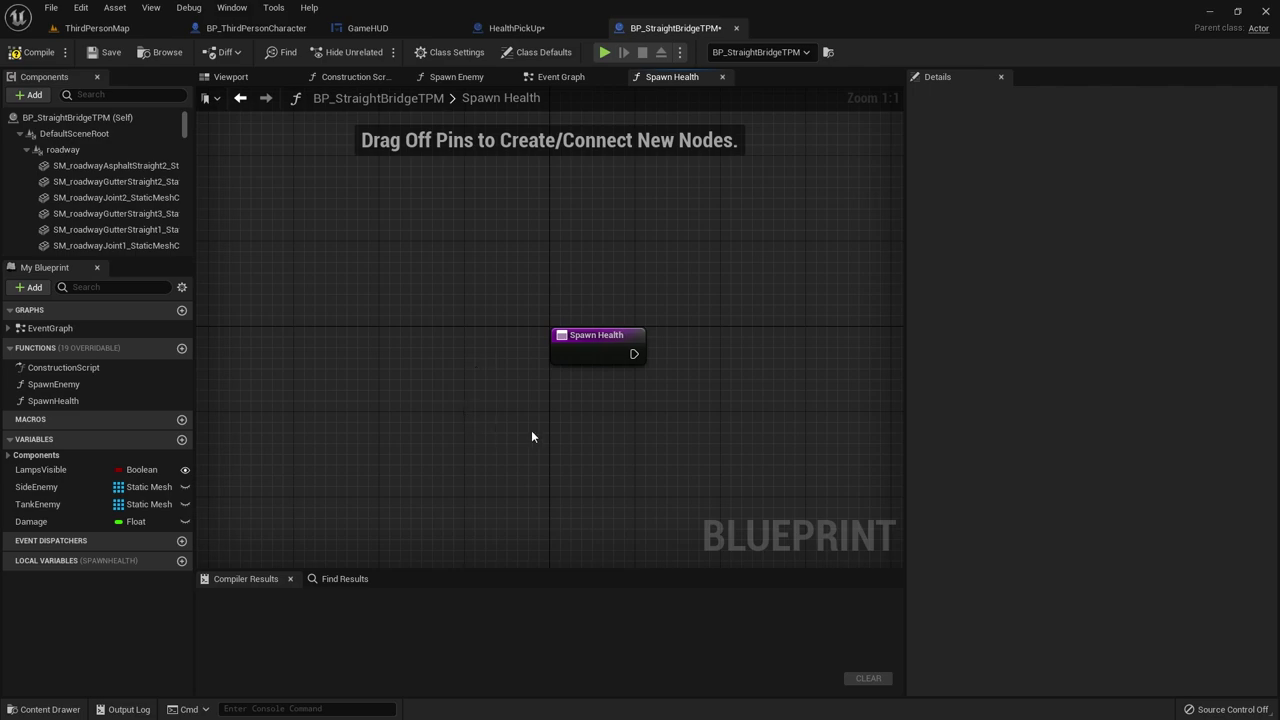
{"action": "right_click_drag", "start_coordinate": [776, 404], "coordinate": [537, 335]}
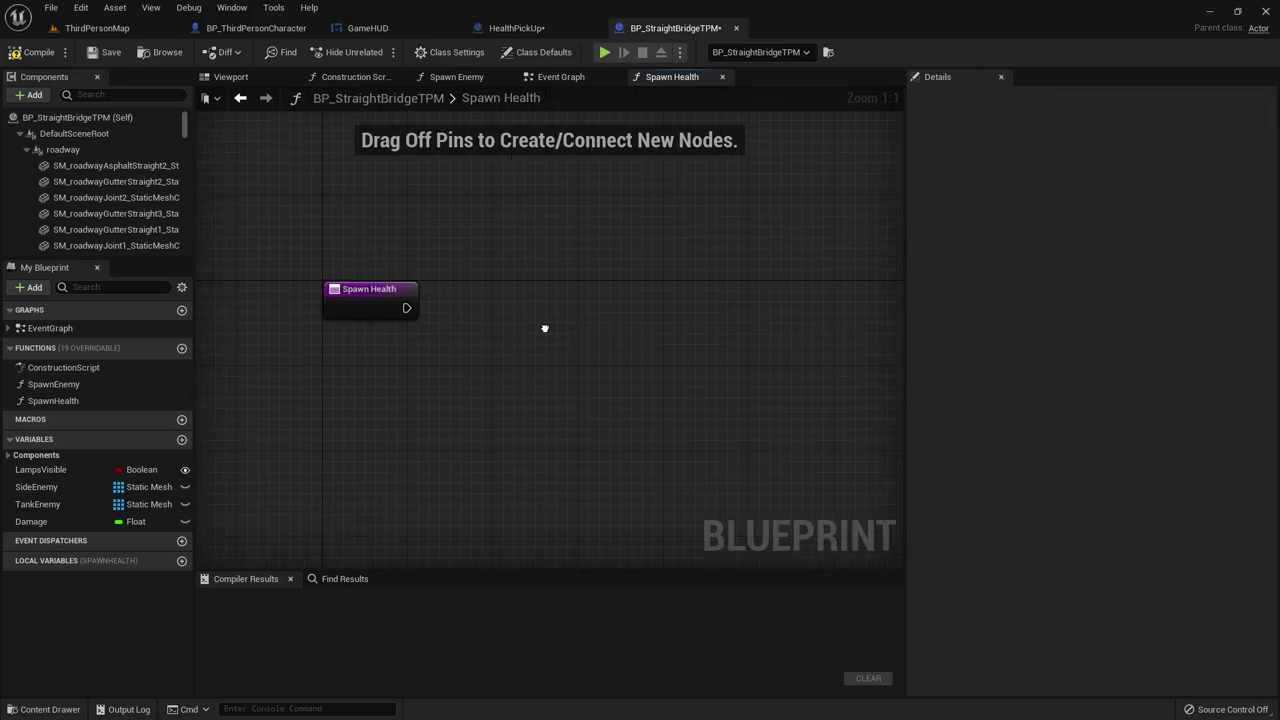
{"action": "key", "text": "ctrl+v"}
Step: Wire Spawn Health's entry into the Branch and change Random Integer in Range's Max from 5 to 4
{"action": "mouse_move", "coordinate": [372, 306]}
{"action": "left_mouse_down"}
{"action": "mouse_move", "coordinate": [705, 316]}
{"action": "mouse_move", "coordinate": [728, 286]}
{"action": "mouse_move", "coordinate": [728, 297]}
{"action": "left_mouse_up"}
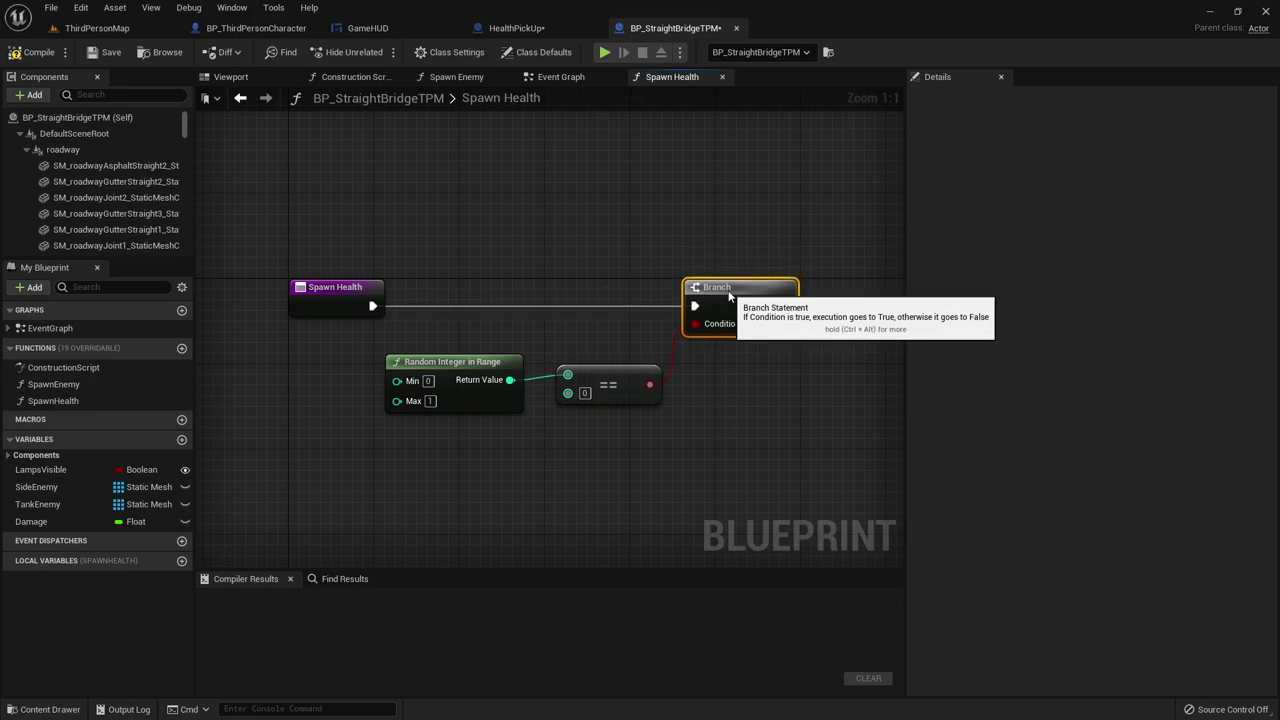
{"action": "left_click", "coordinate": [430, 401]}
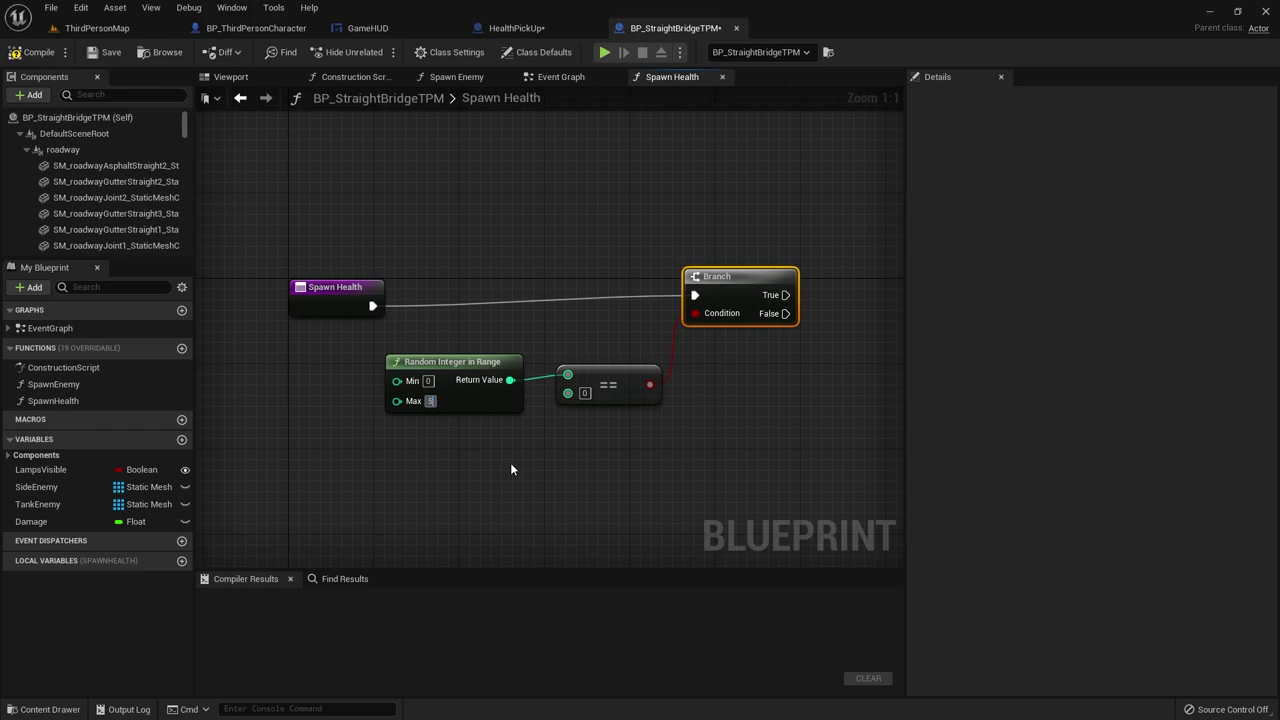
{"action": "type", "text": "5"}
{"action": "left_click", "coordinate": [560, 467]}
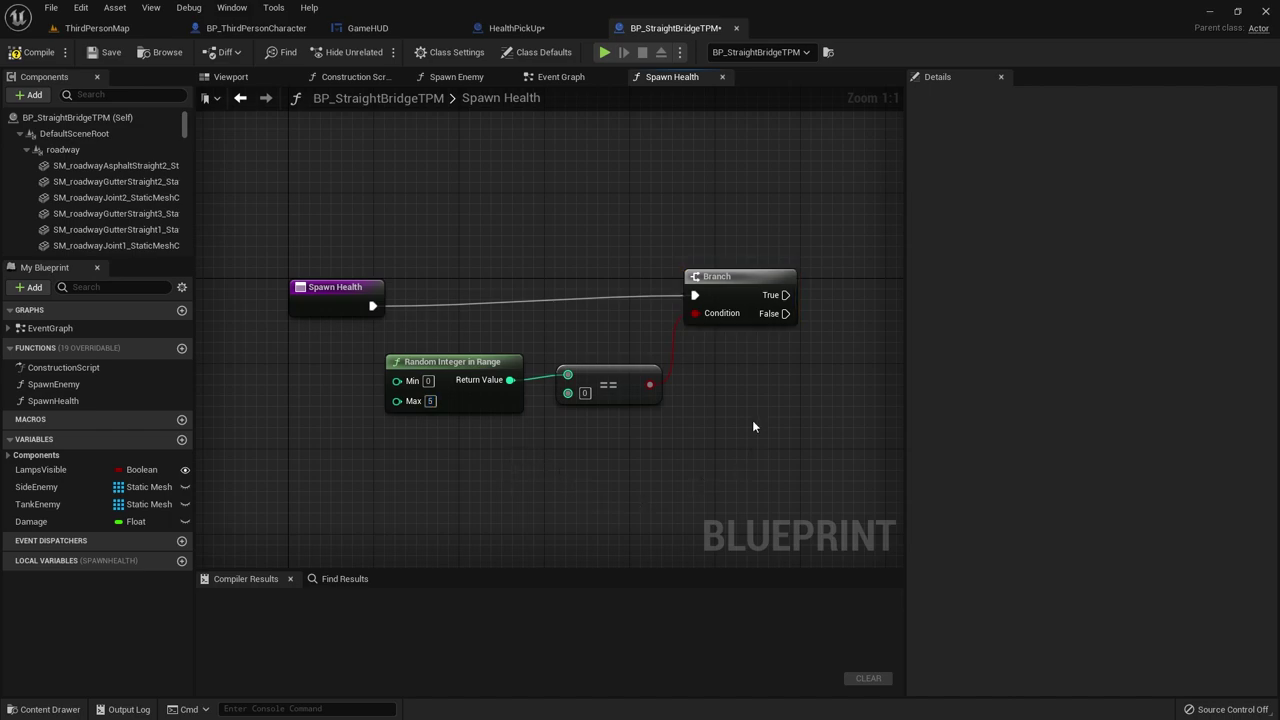
{"action": "right_click_drag", "start_coordinate": [752, 420], "coordinate": [699, 431]}
{"action": "left_click", "coordinate": [676, 302]}
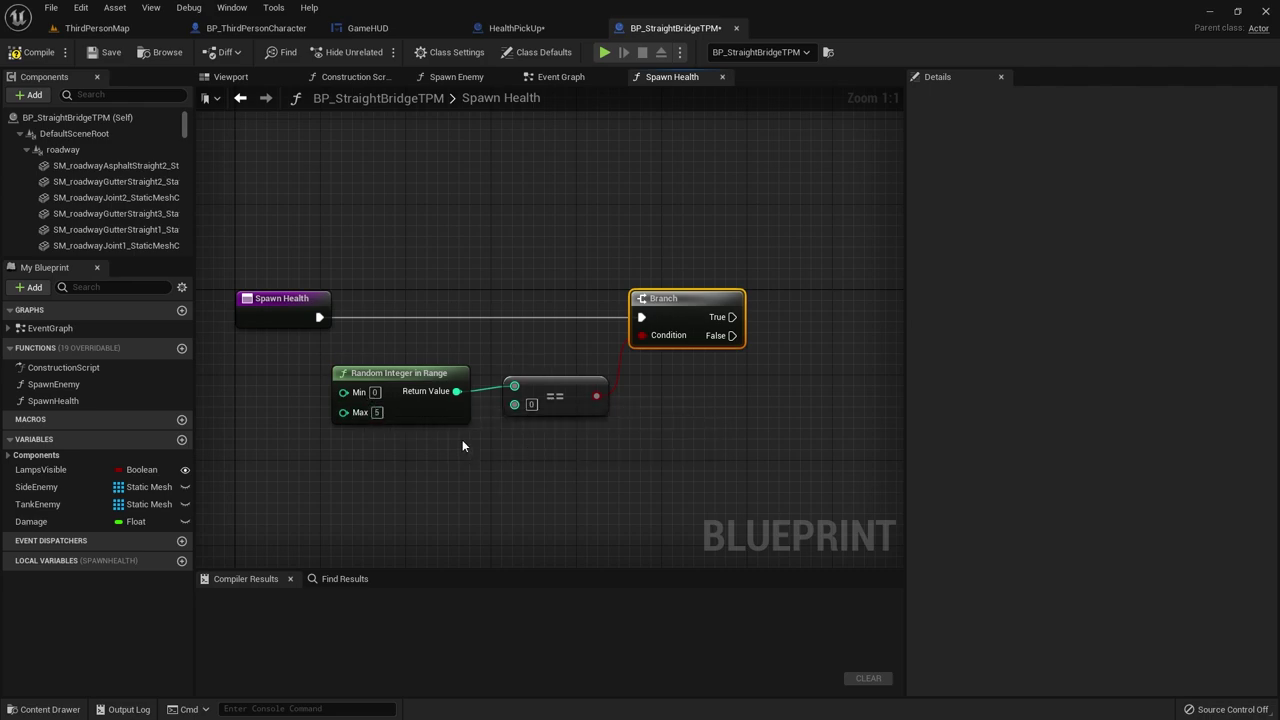
{"action": "left_click", "coordinate": [376, 412]}
{"action": "type", "text": "4"}
{"action": "left_click", "coordinate": [540, 471]}
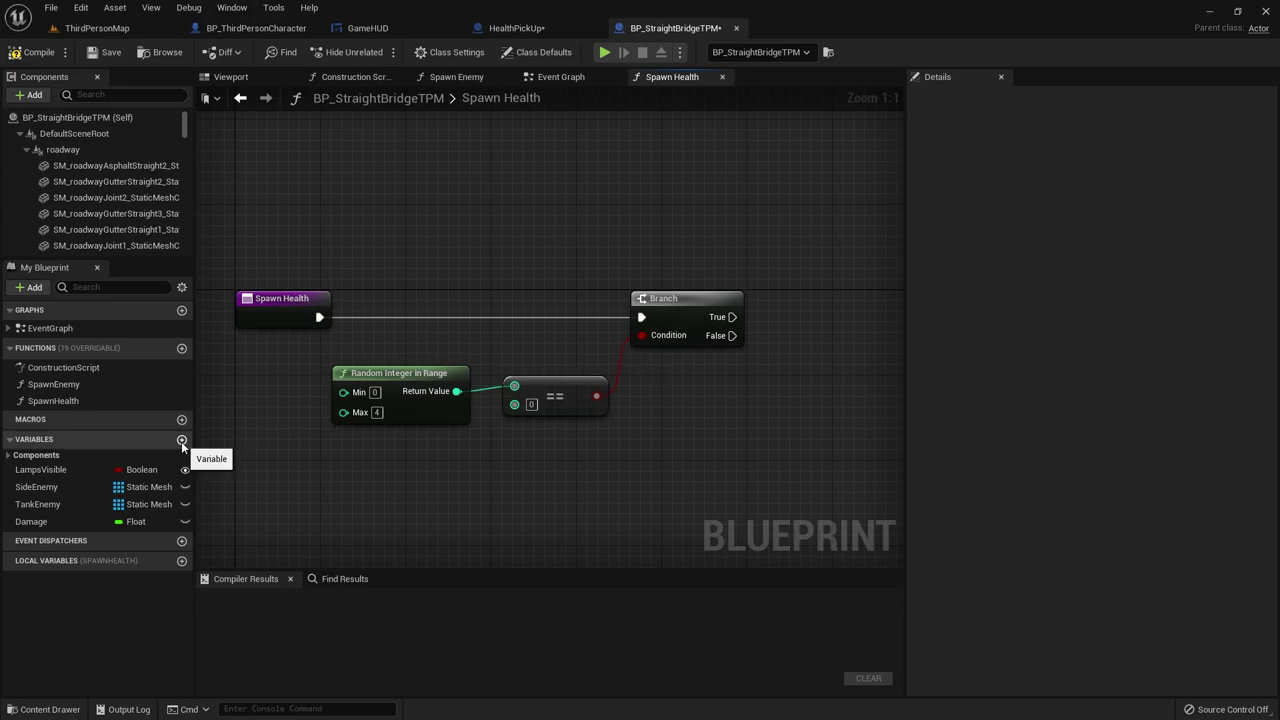
{"action": "right_click_drag", "start_coordinate": [257, 440], "coordinate": [88, 419]}
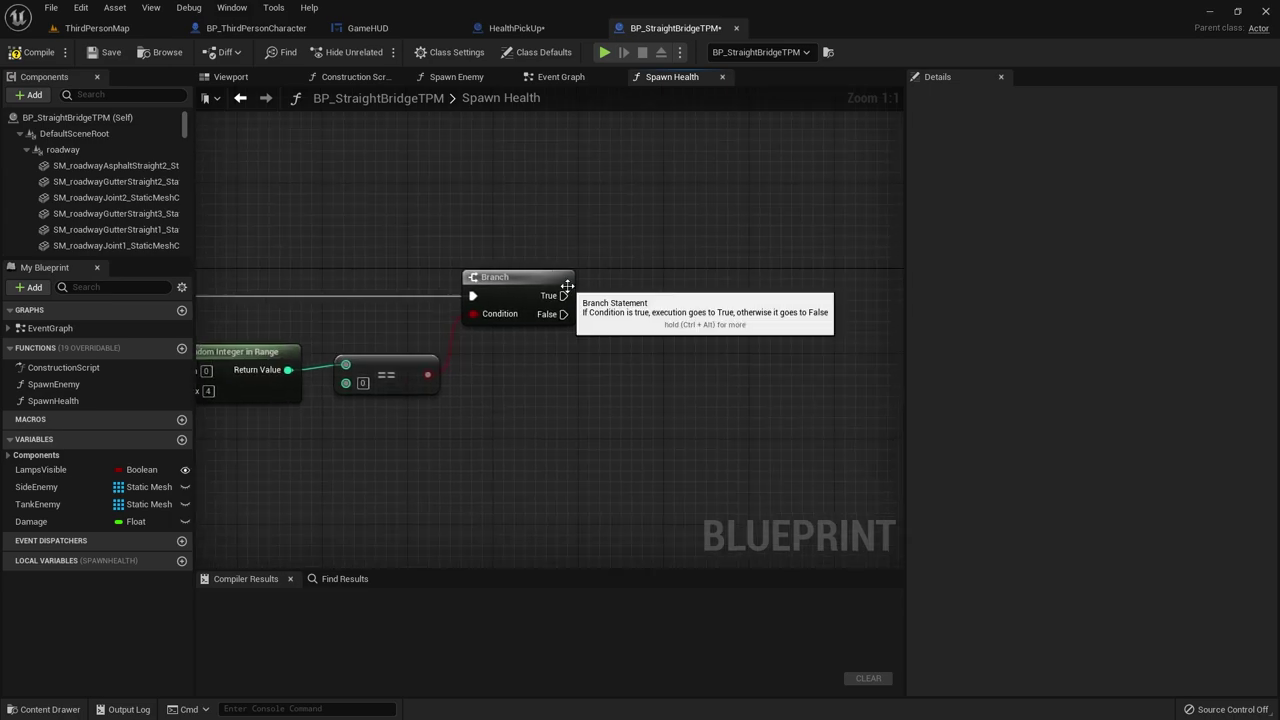
Step: Add a Spawn Actor from Class node on Branch True with Class set to Health Pick Up
{"action": "mouse_move", "coordinate": [563, 296]}
{"action": "left_mouse_down"}
{"action": "mouse_move", "coordinate": [752, 298]}
{"action": "mouse_move", "coordinate": [725, 304]}
{"action": "left_mouse_up"}
{"action": "type", "text": "sp"}
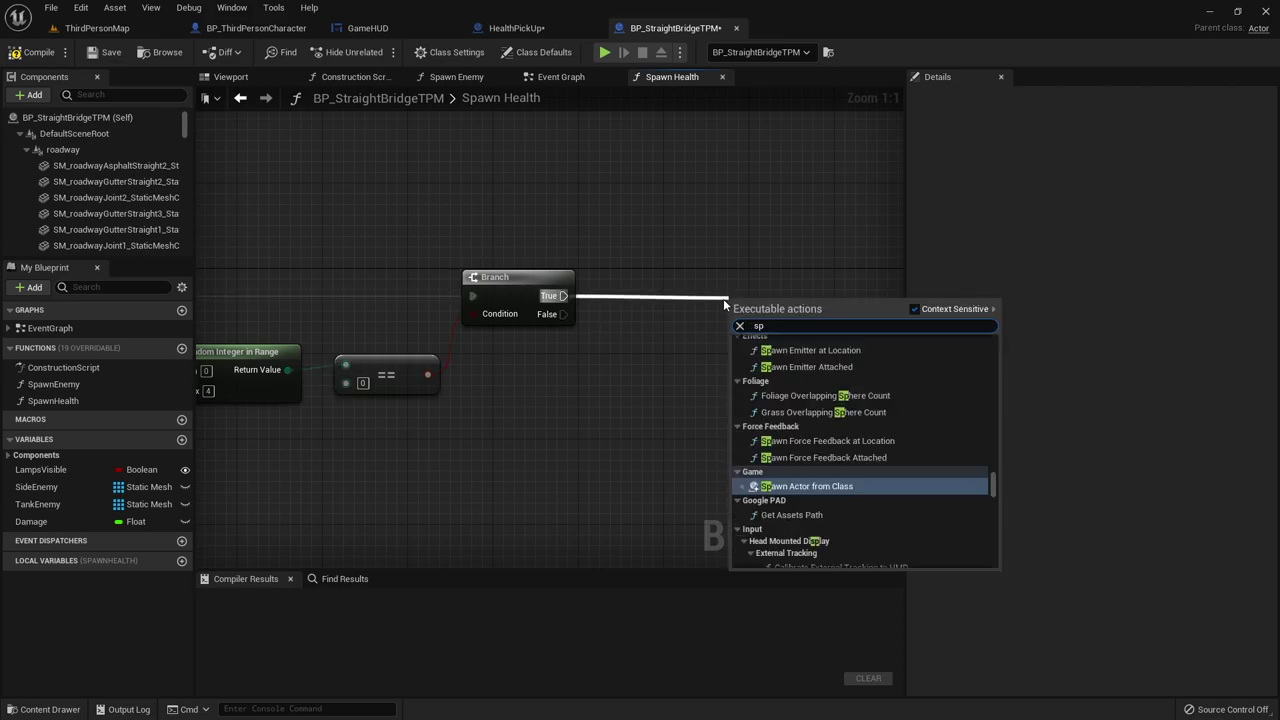
{"action": "type", "text": "awn"}
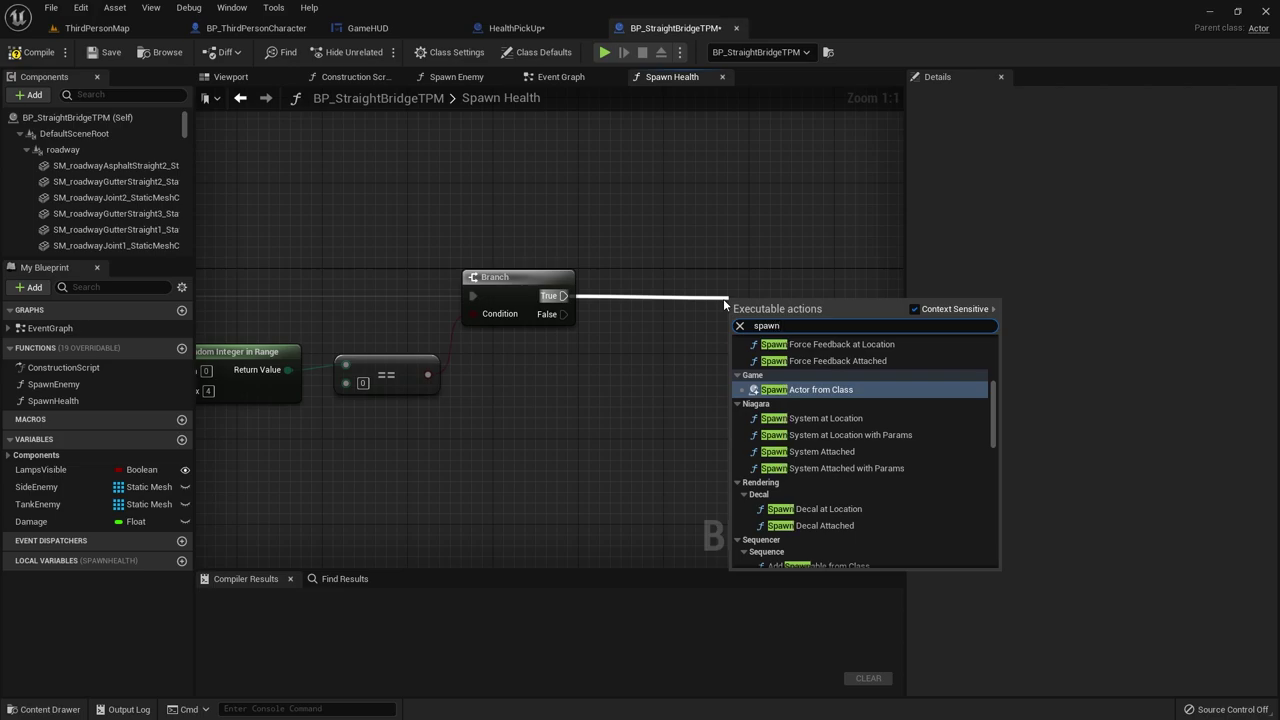
{"action": "type", "text": "a"}
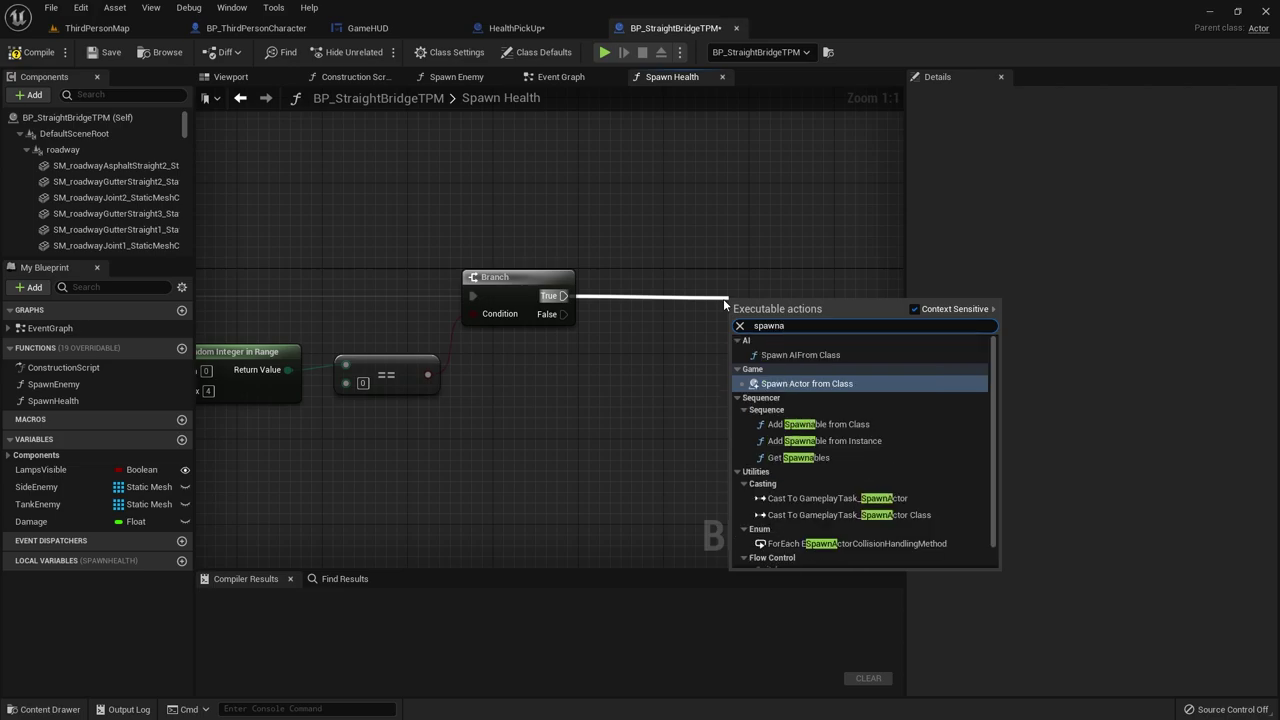
{"action": "left_click", "coordinate": [790, 383]}
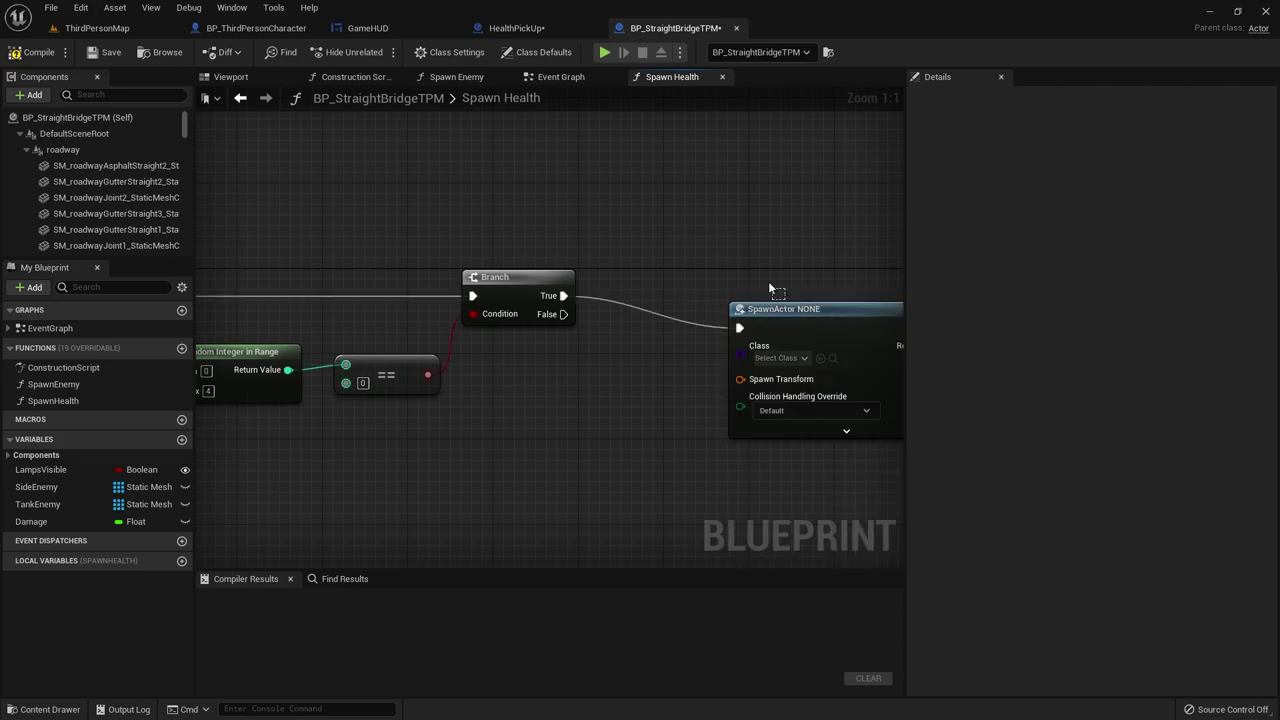
{"action": "left_click_drag", "start_coordinate": [787, 316], "coordinate": [755, 284]}
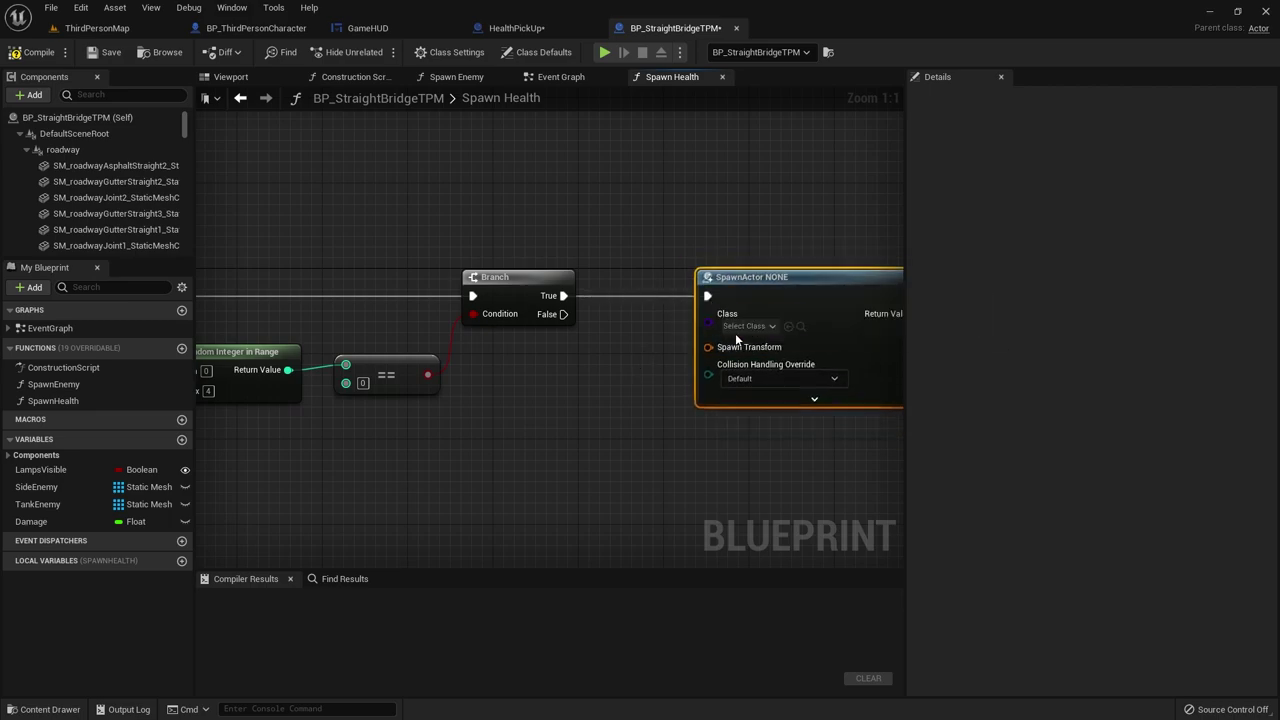
{"action": "left_click", "coordinate": [745, 327]}
{"action": "type", "text": "heal"}
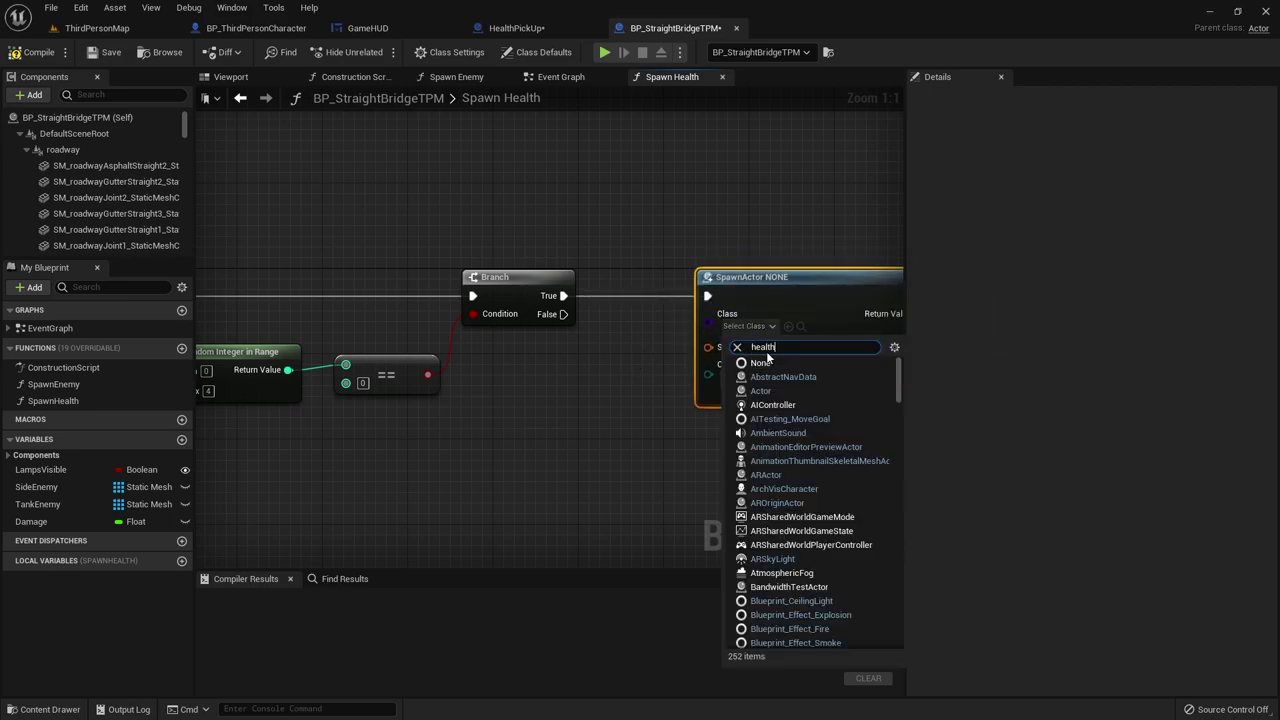
{"action": "type", "text": "th"}
{"action": "left_click", "coordinate": [792, 375]}
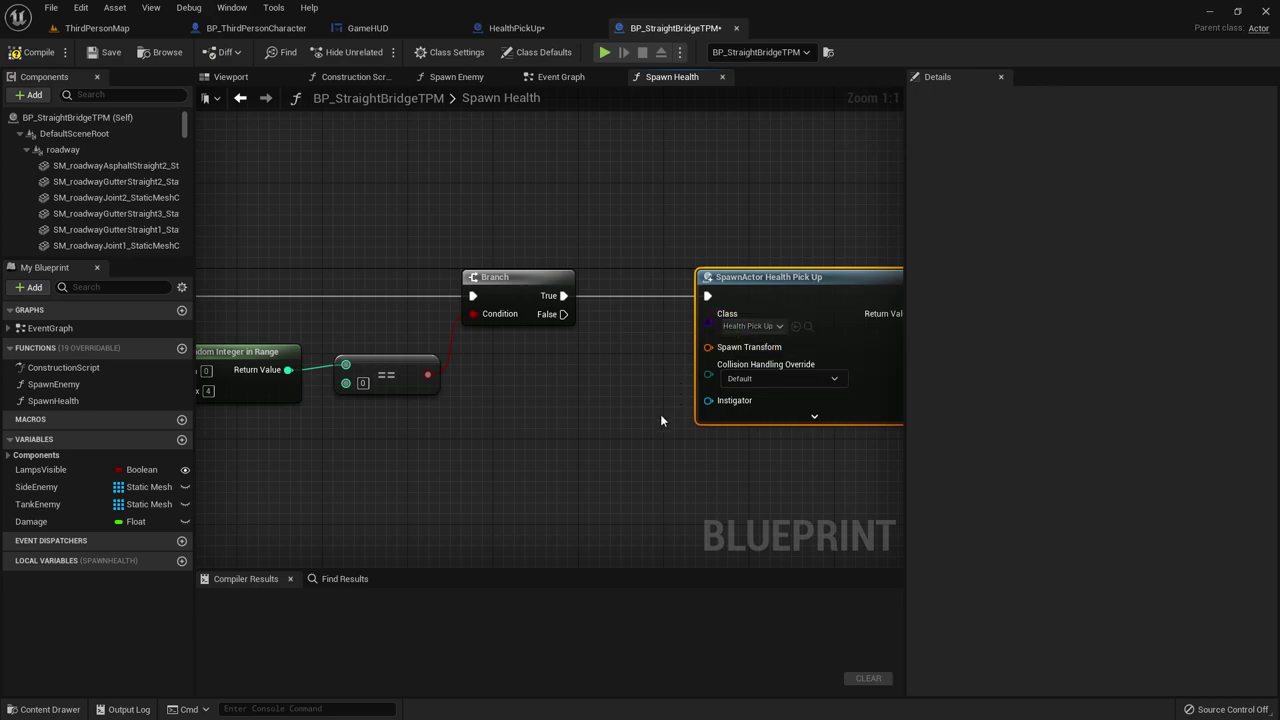
{"action": "right_click_drag", "start_coordinate": [542, 385], "coordinate": [504, 349]}
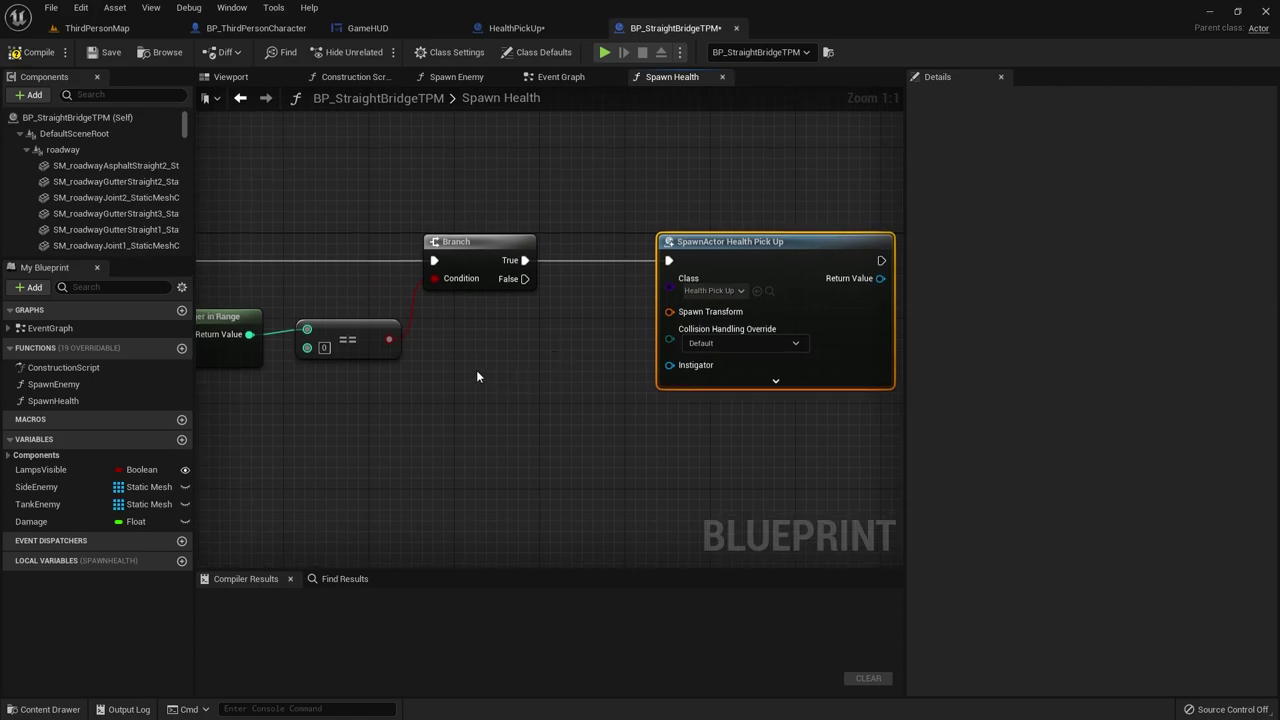
Step: Create a HealthLocation variable as a Vector array and compile the blueprint
{"action": "left_click", "coordinate": [182, 441]}
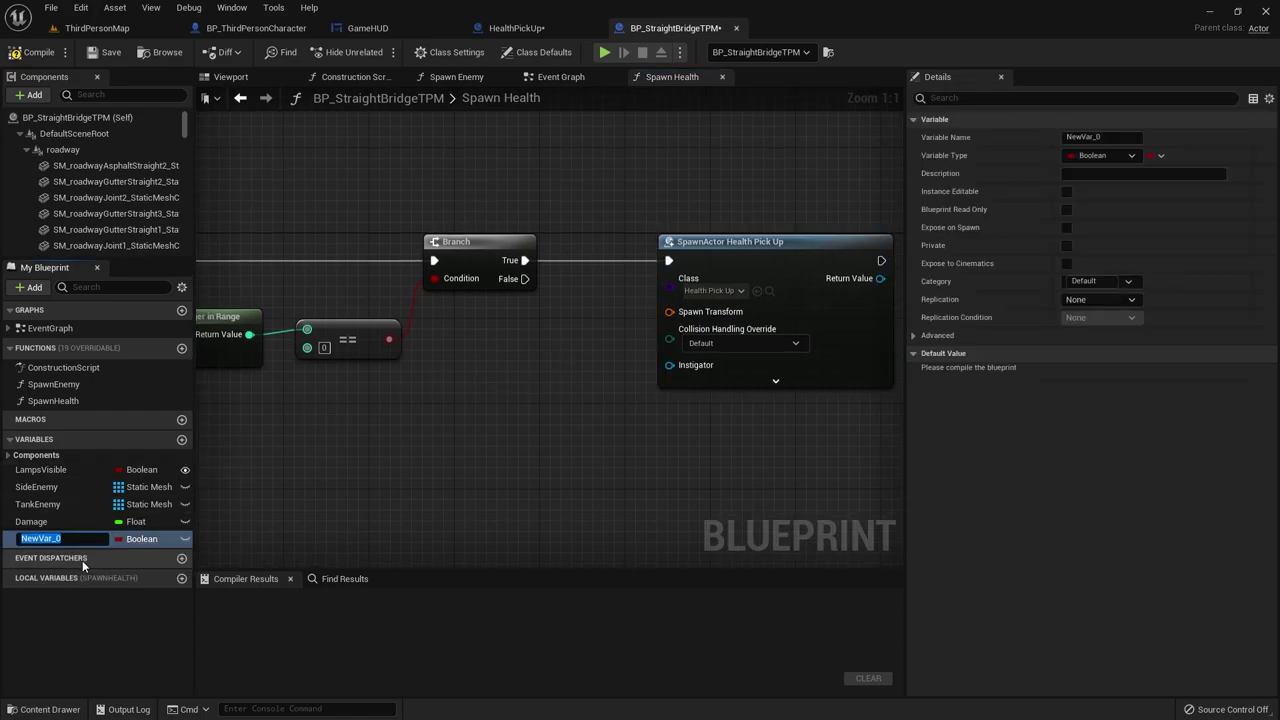
{"action": "type", "text": "HealthLocation"}
{"action": "key", "text": "Return"}
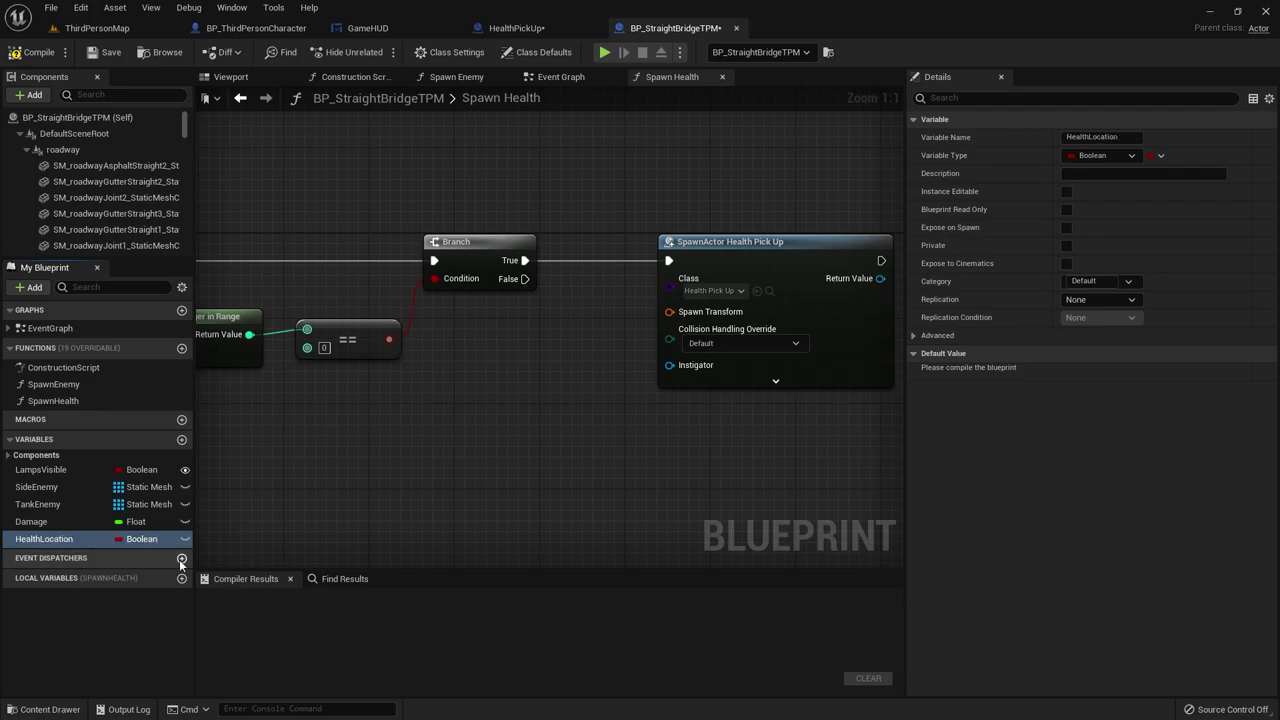
{"action": "left_click", "coordinate": [145, 540]}
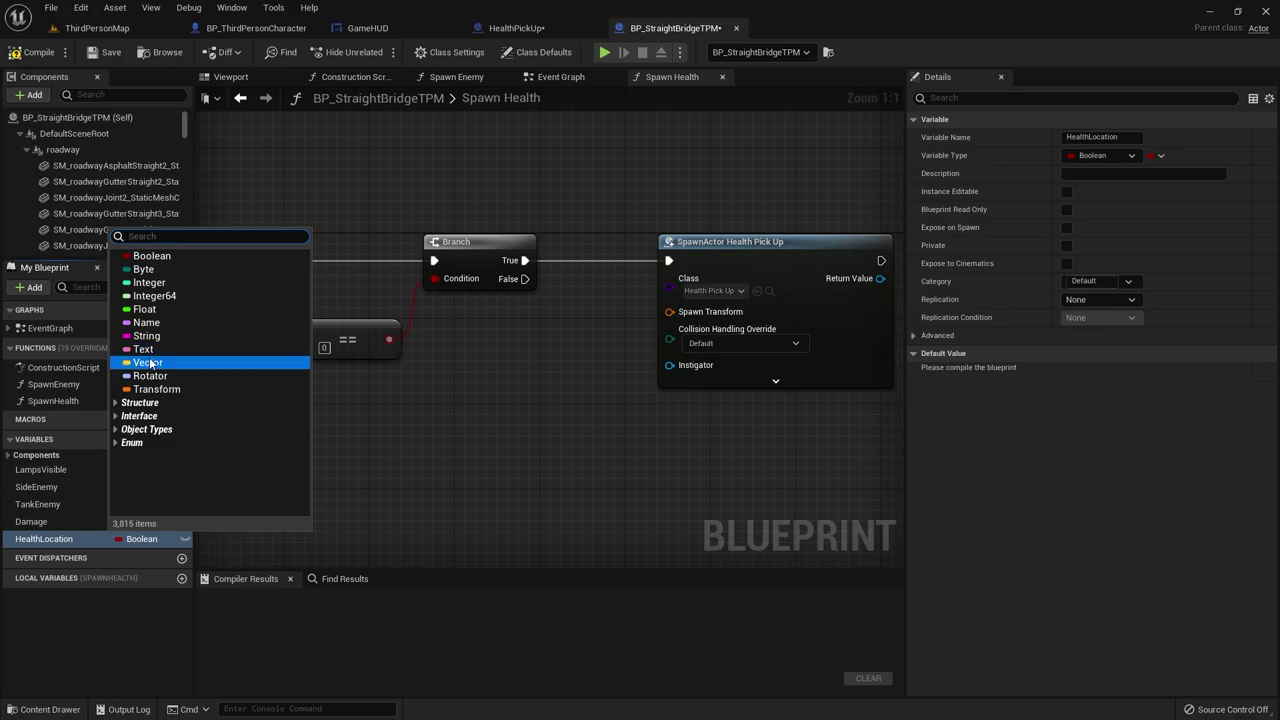
{"action": "left_click", "coordinate": [150, 362]}
{"action": "left_click", "coordinate": [1157, 155]}
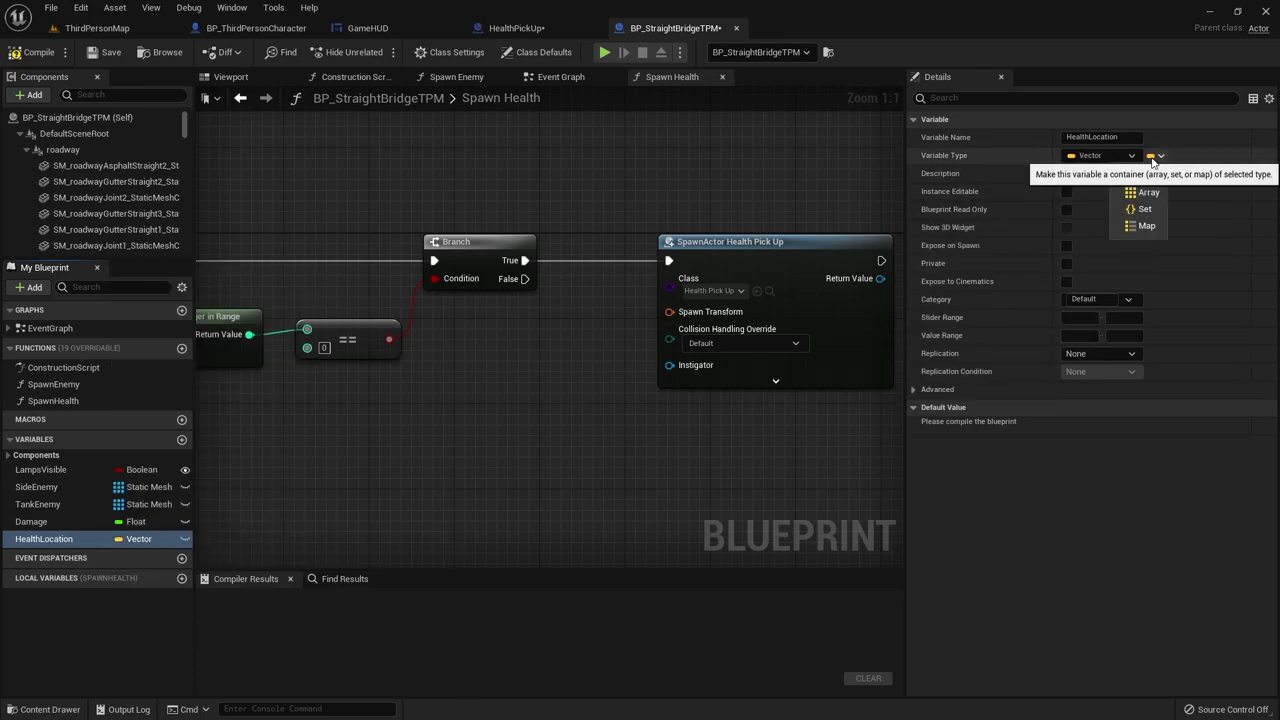
{"action": "left_click", "coordinate": [1147, 193]}
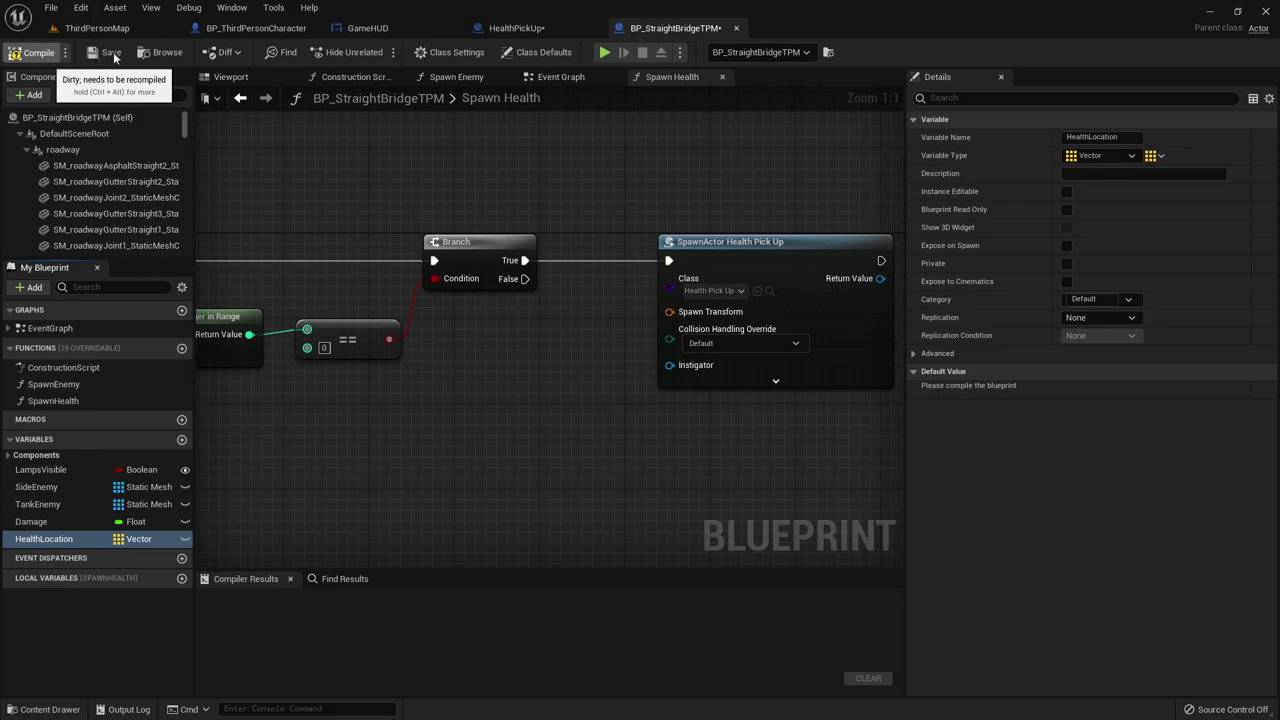
{"action": "left_click", "coordinate": [55, 57]}
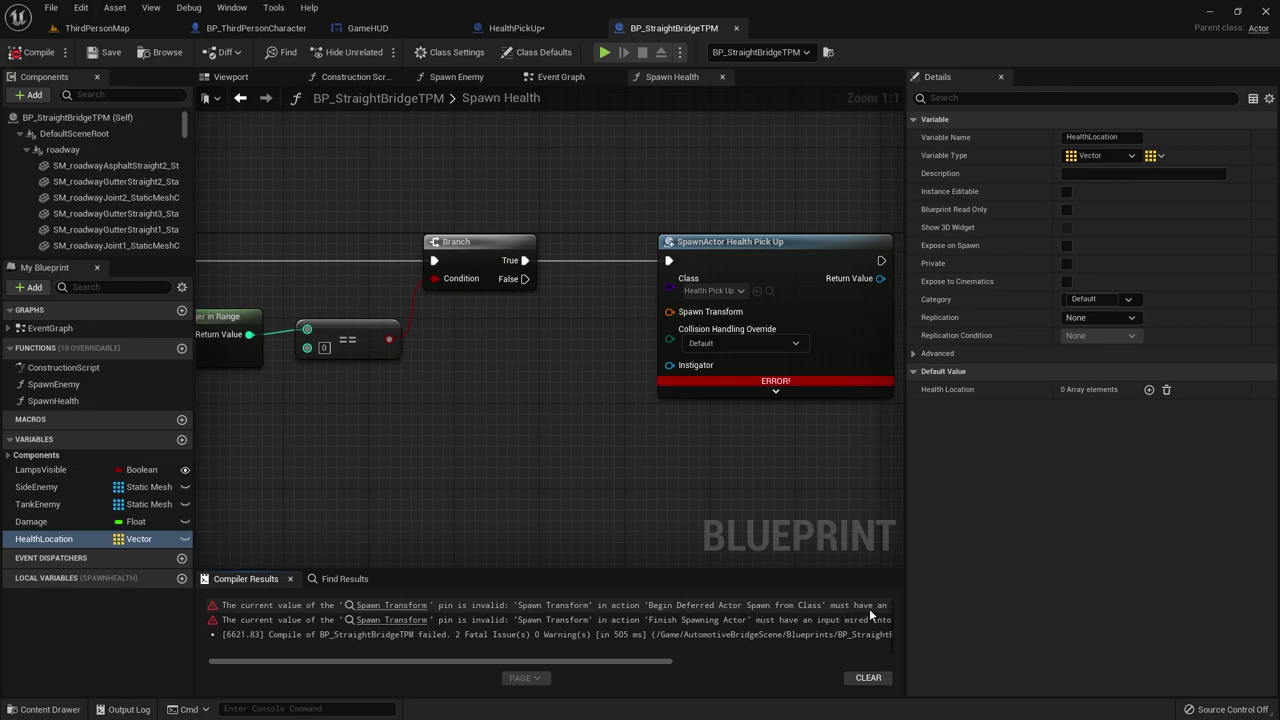
Step: Add a Health Location getter feeding a RANDOM array node into Spawn Transform, then recompile
{"action": "left_click", "coordinate": [701, 663]}
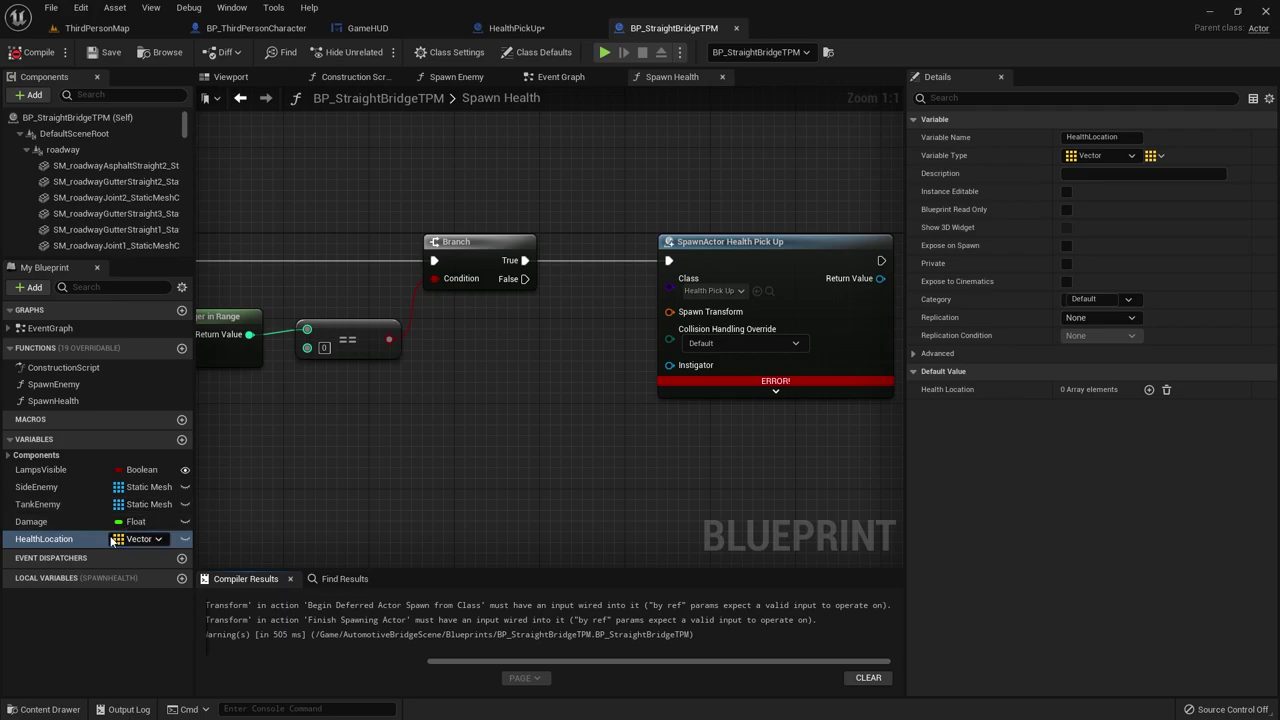
{"action": "mouse_move", "coordinate": [60, 539]}
{"action": "left_mouse_down"}
{"action": "mouse_move", "coordinate": [459, 455]}
{"action": "mouse_move", "coordinate": [483, 405]}
{"action": "left_mouse_up"}
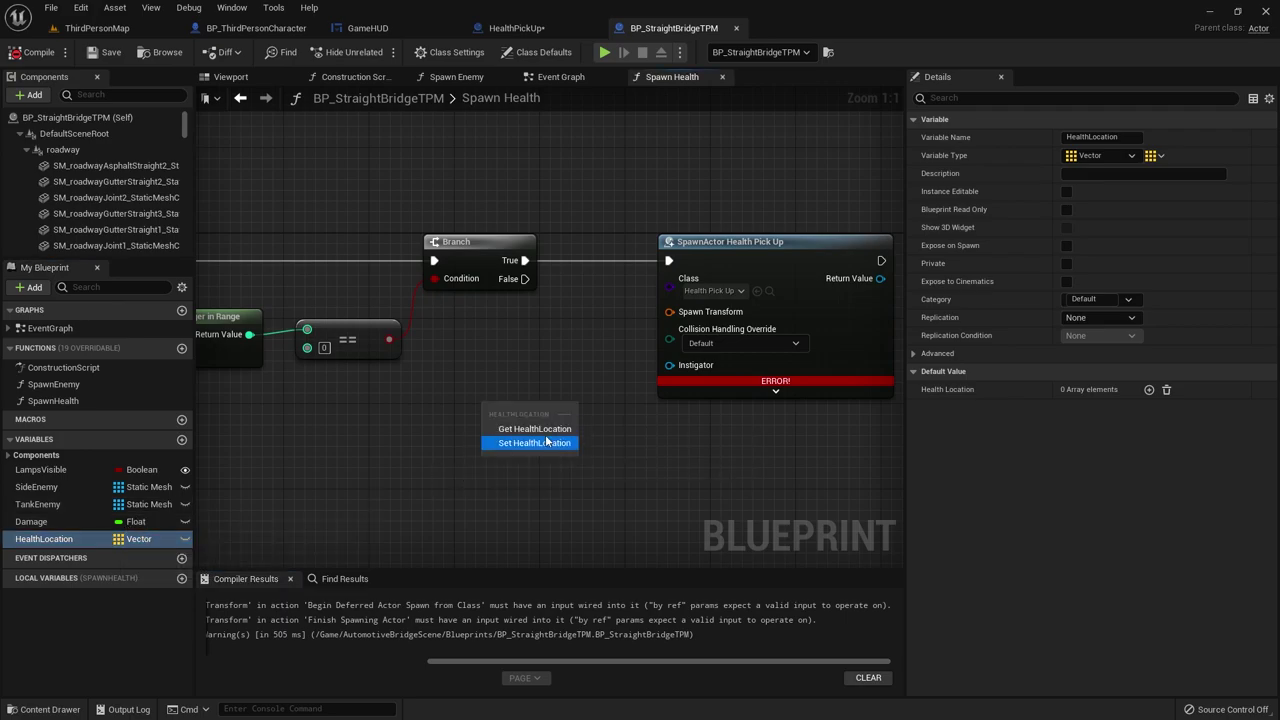
{"action": "left_click", "coordinate": [549, 429]}
{"action": "mouse_move", "coordinate": [518, 403]}
{"action": "left_mouse_down"}
{"action": "mouse_move", "coordinate": [390, 393]}
{"action": "mouse_move", "coordinate": [492, 442]}
{"action": "left_mouse_up"}
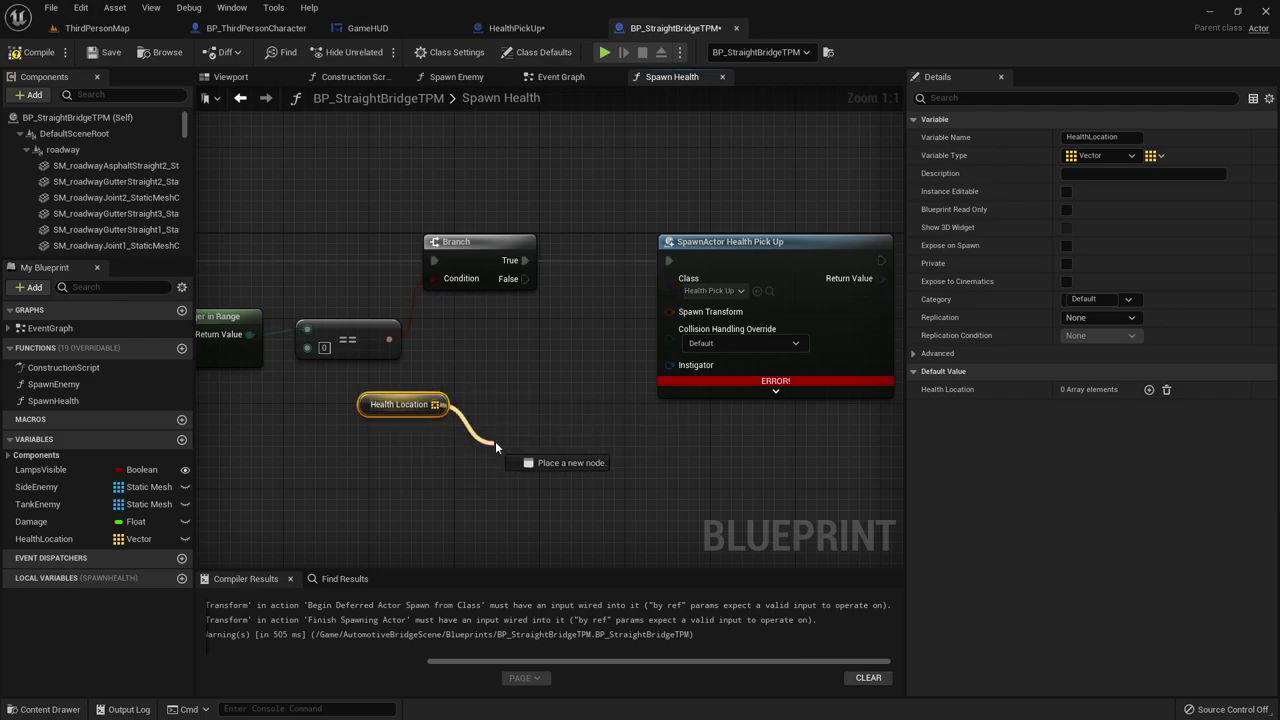
{"action": "type", "text": "rando"}
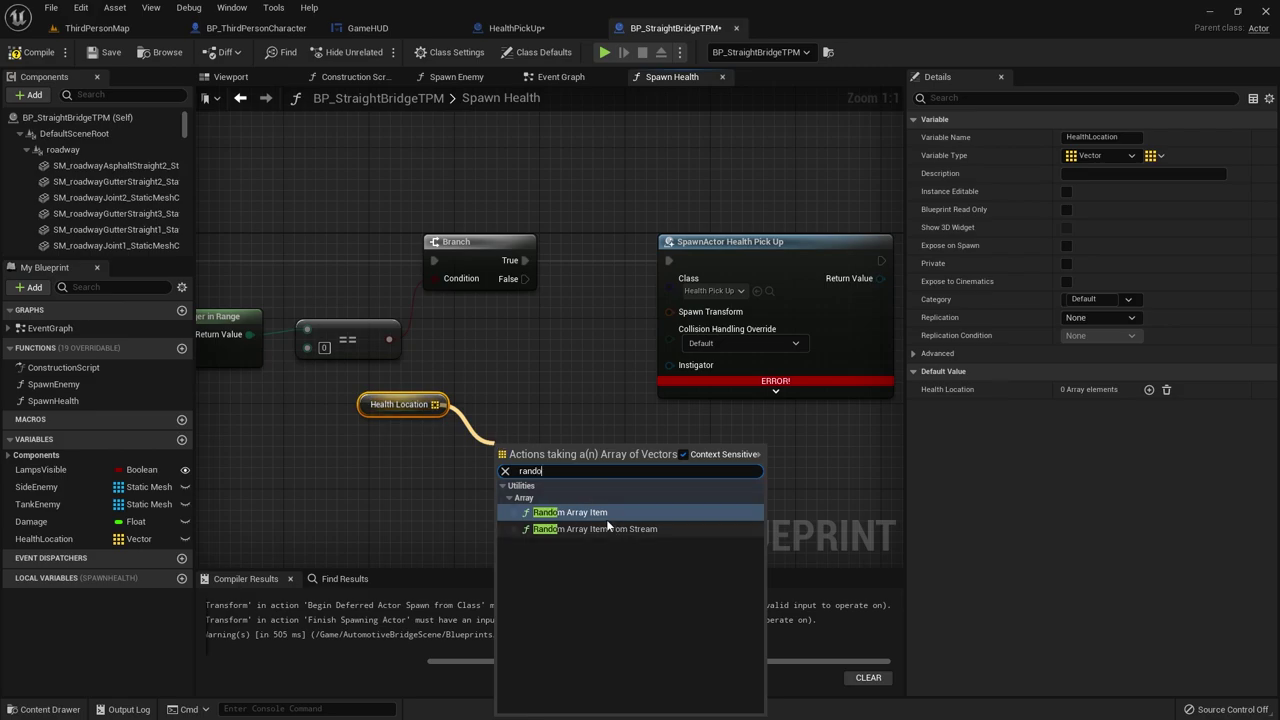
{"action": "key", "text": "Return"}
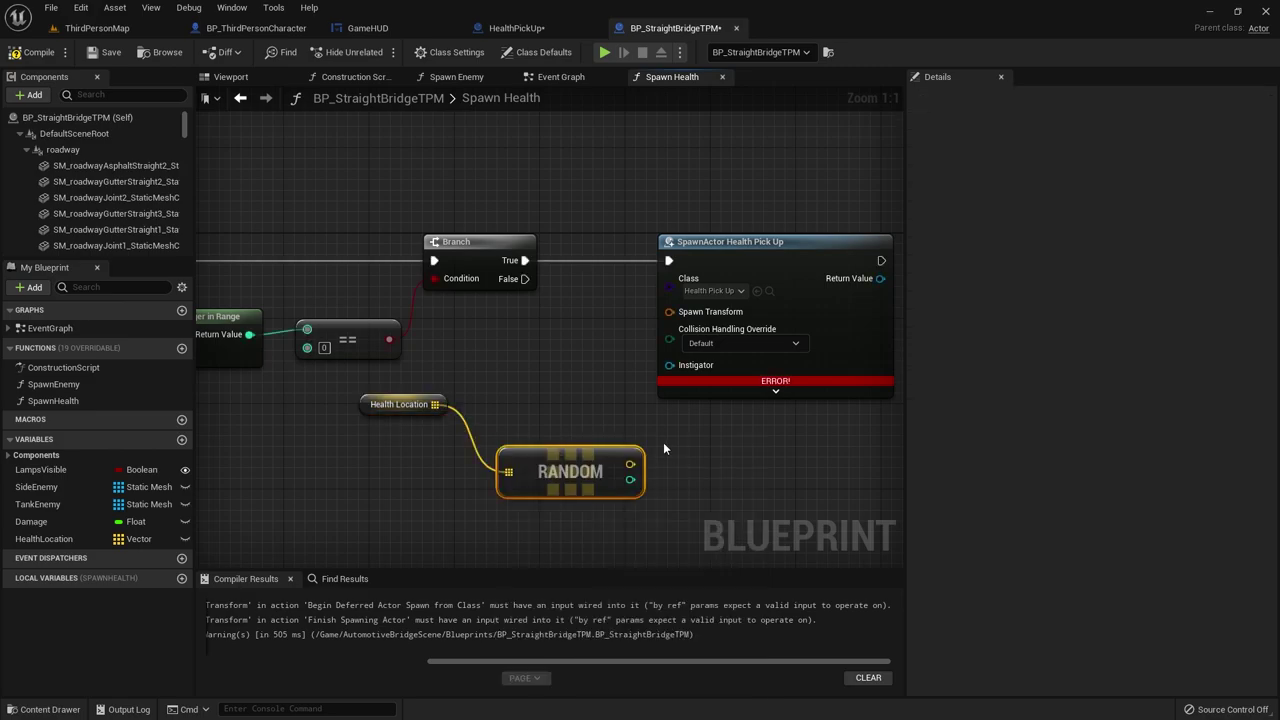
{"action": "left_click_drag", "start_coordinate": [629, 463], "coordinate": [670, 312]}
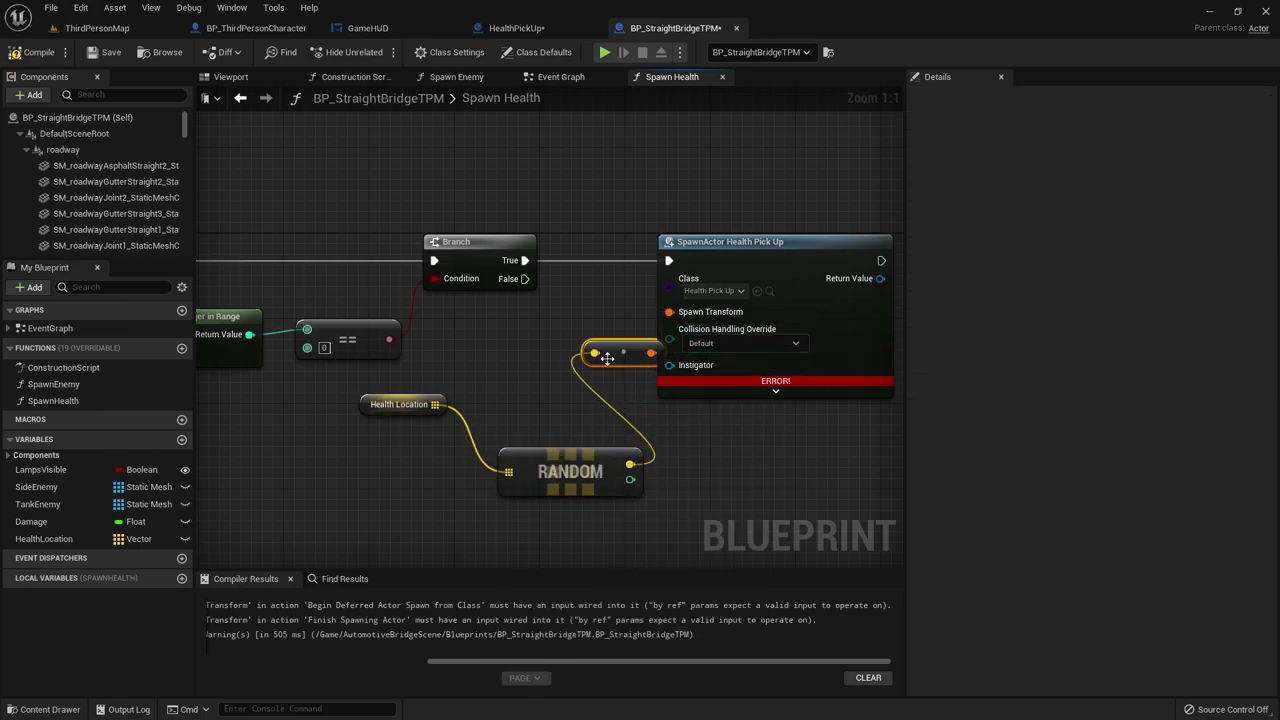
{"action": "left_click_drag", "start_coordinate": [607, 358], "coordinate": [565, 333]}
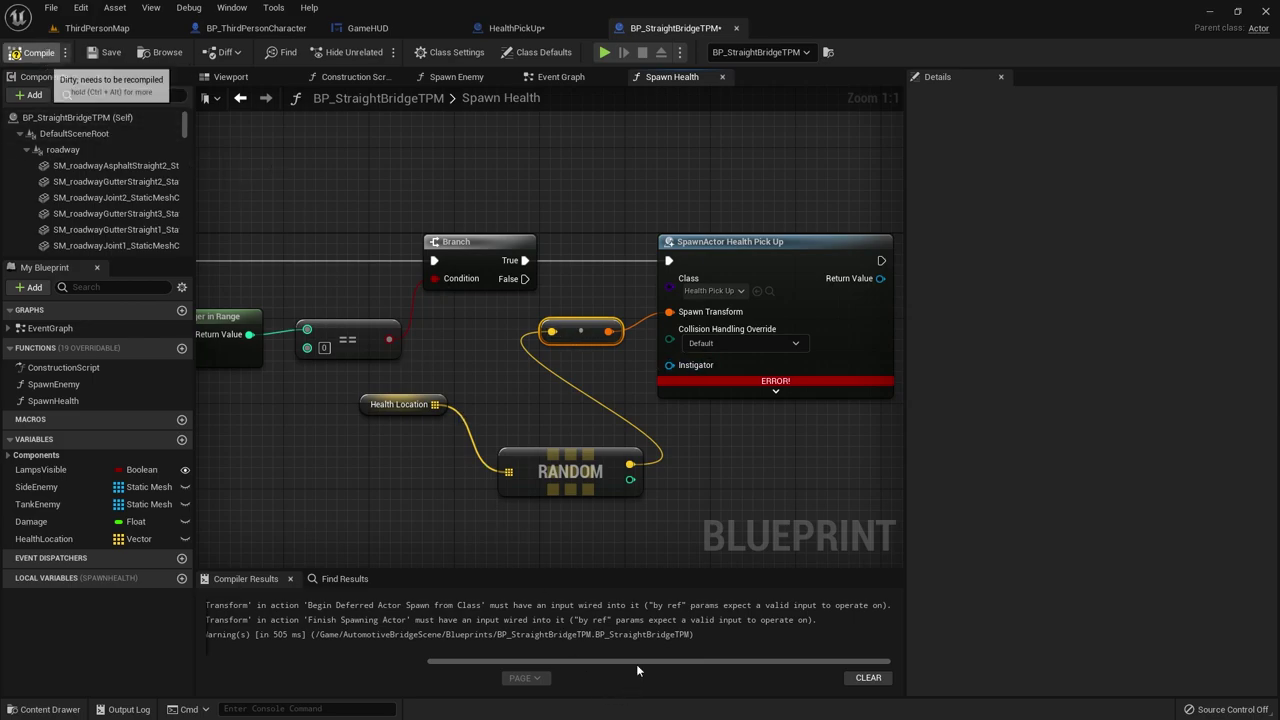
{"action": "key", "text": "F7"}
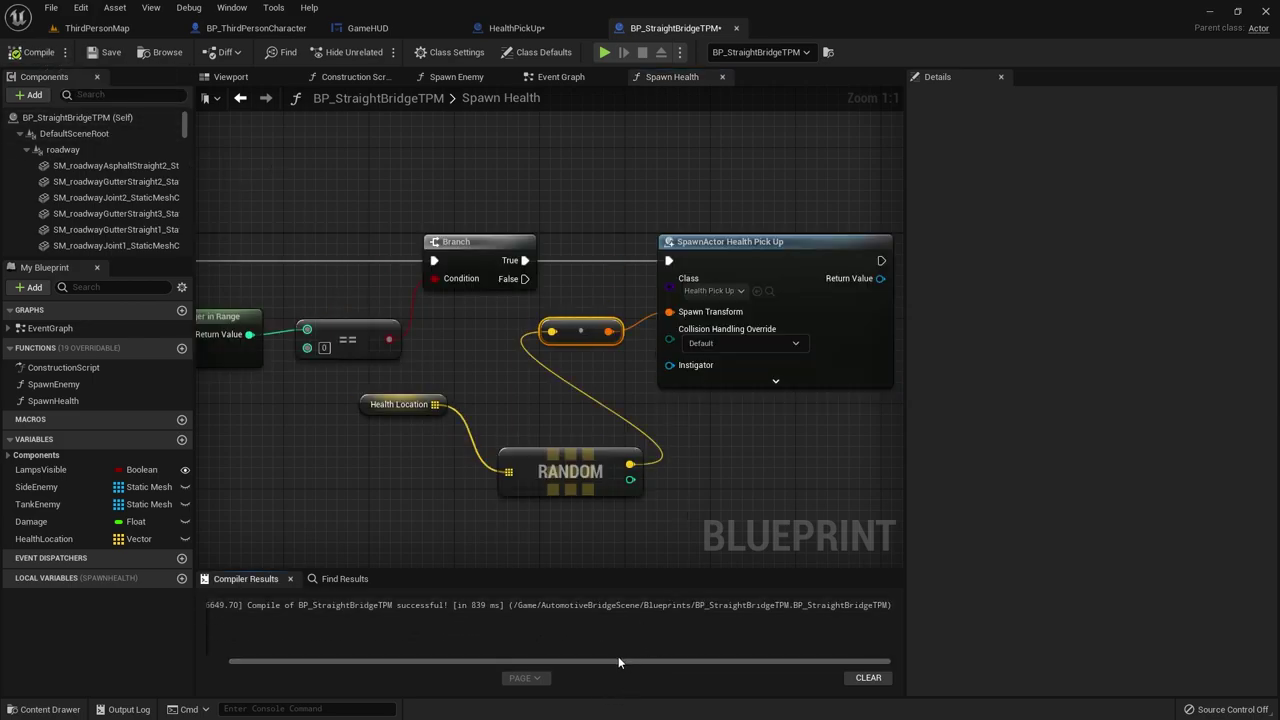
Step: Move RANDOM and Health Location into place and delete the conversion node before Spawn Transform
{"action": "left_click_drag", "start_coordinate": [618, 660], "coordinate": [372, 656]}
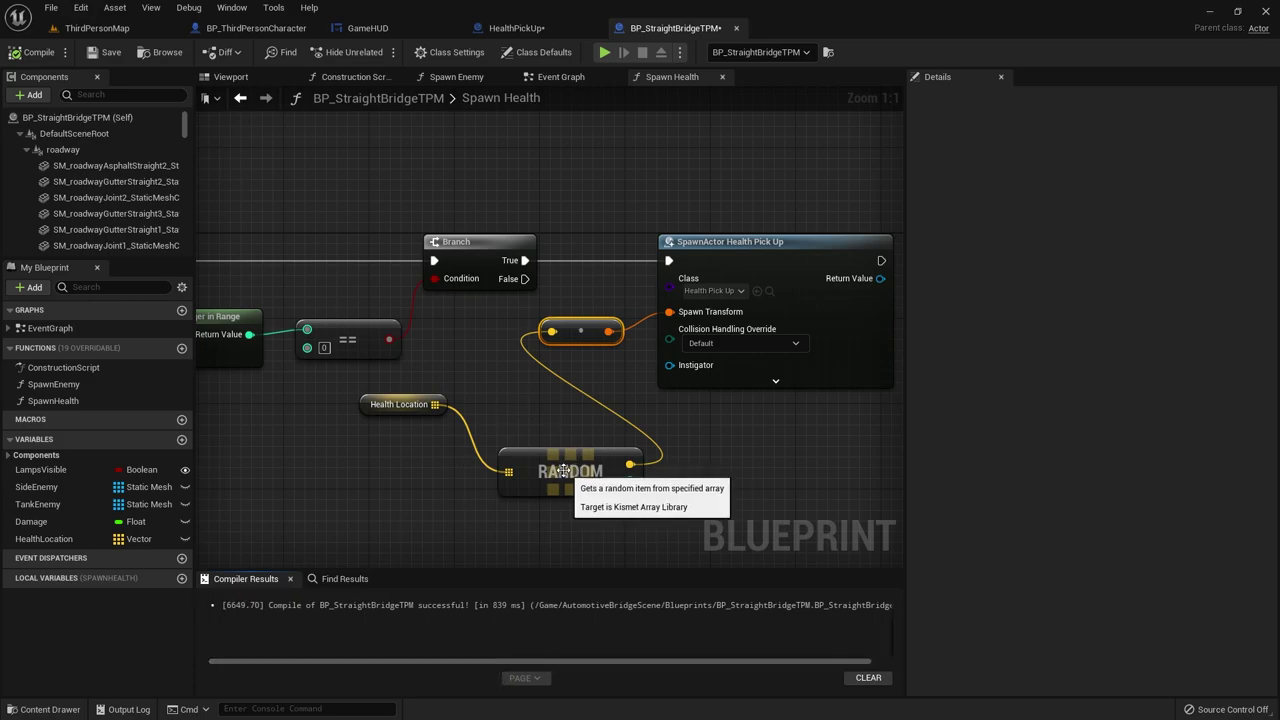
{"action": "left_click_drag", "start_coordinate": [558, 471], "coordinate": [515, 470]}
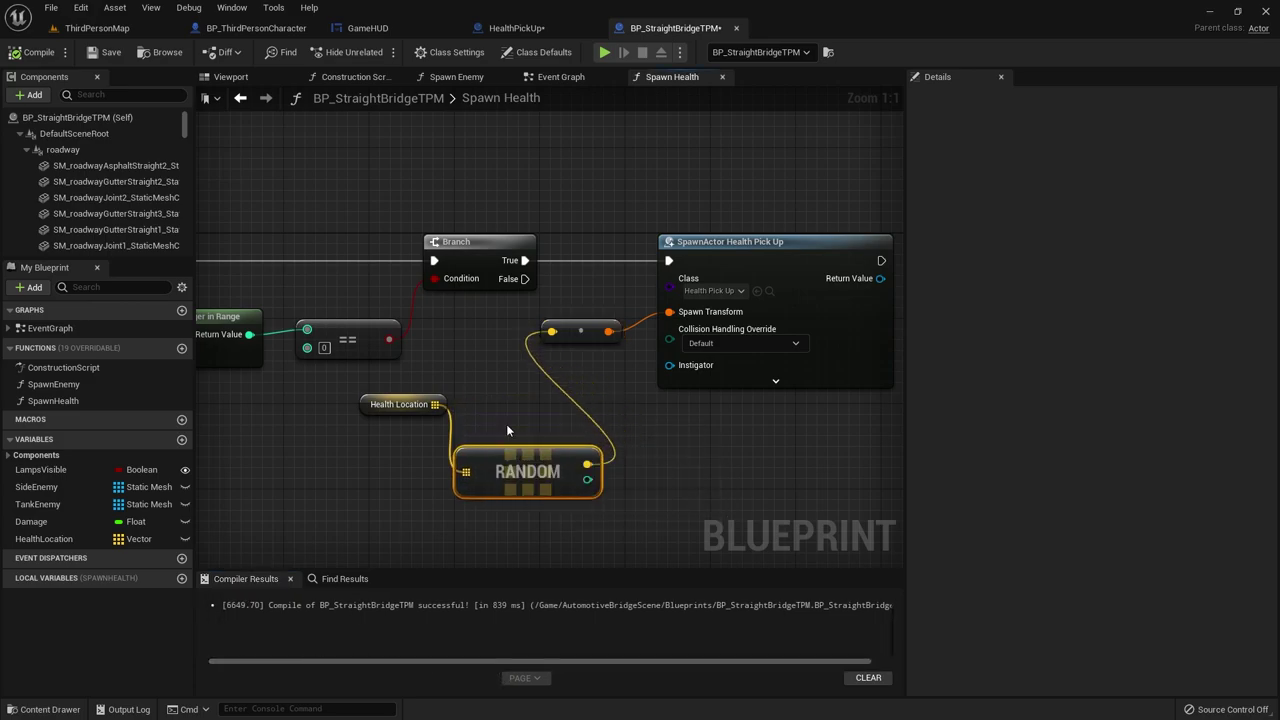
{"action": "left_click", "coordinate": [556, 326]}
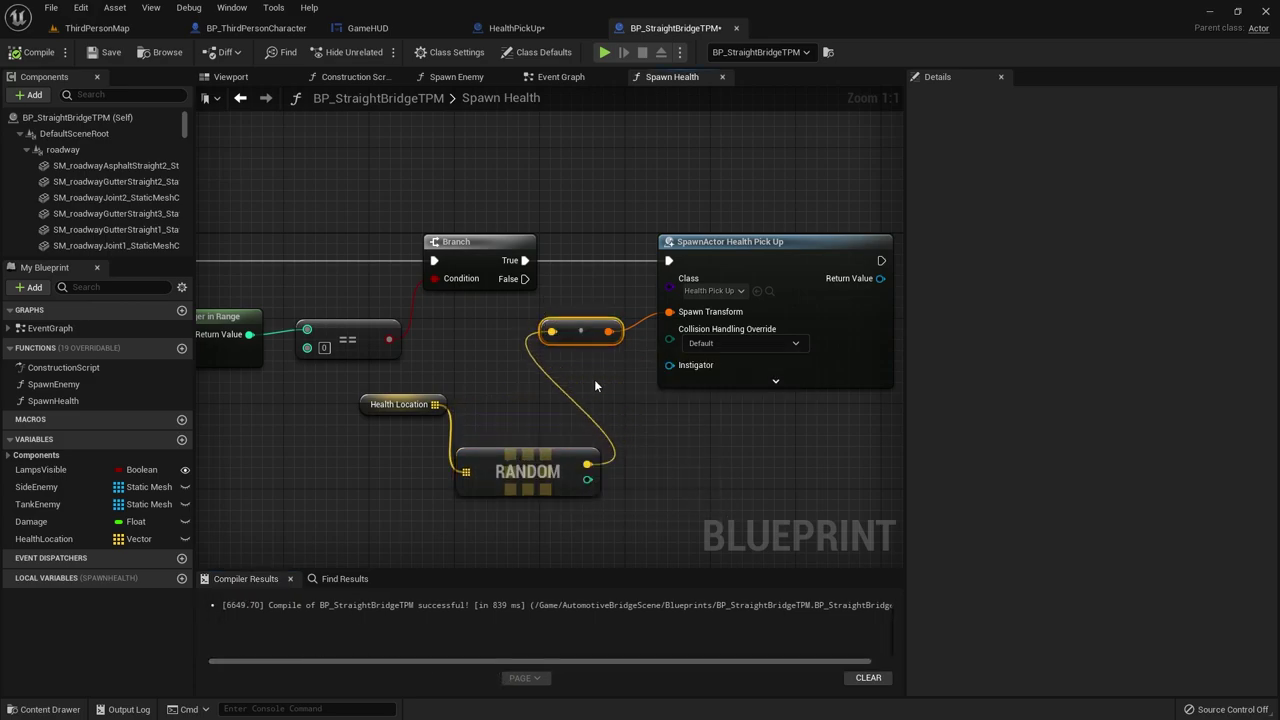
{"action": "left_click", "coordinate": [395, 405]}
{"action": "left_click_drag", "start_coordinate": [393, 395], "coordinate": [350, 459]}
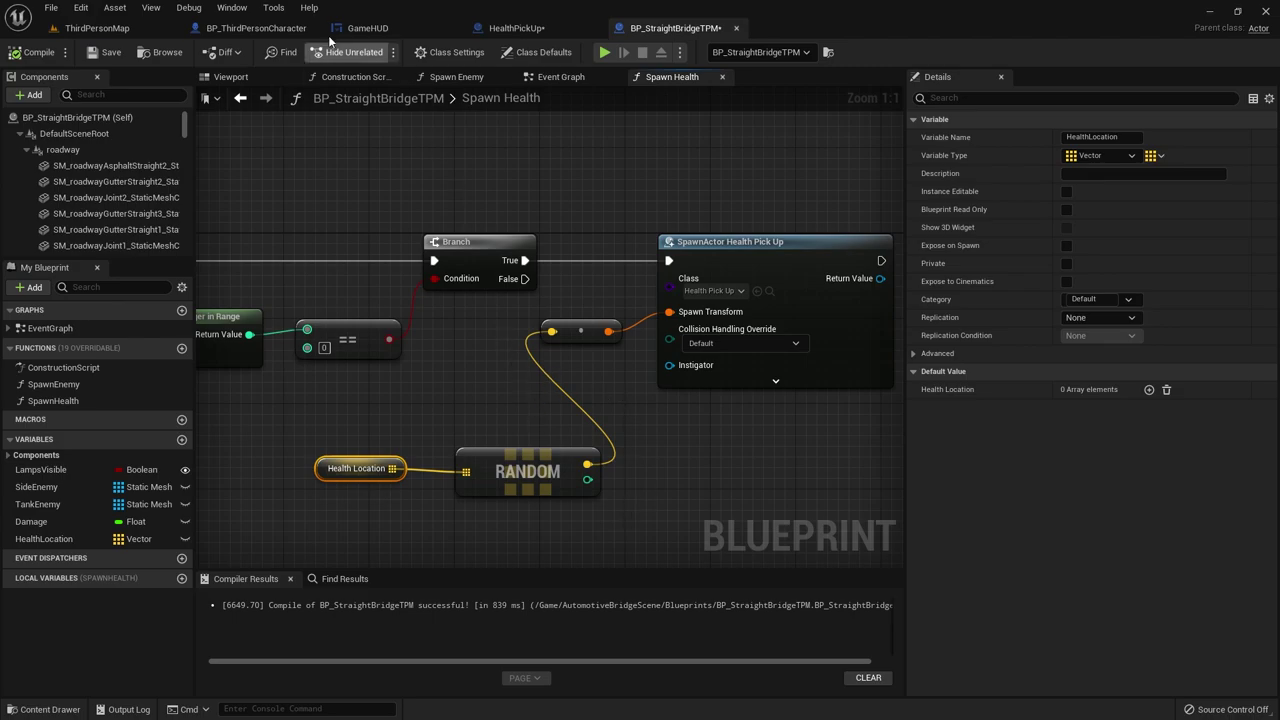
{"action": "left_click", "coordinate": [236, 78]}
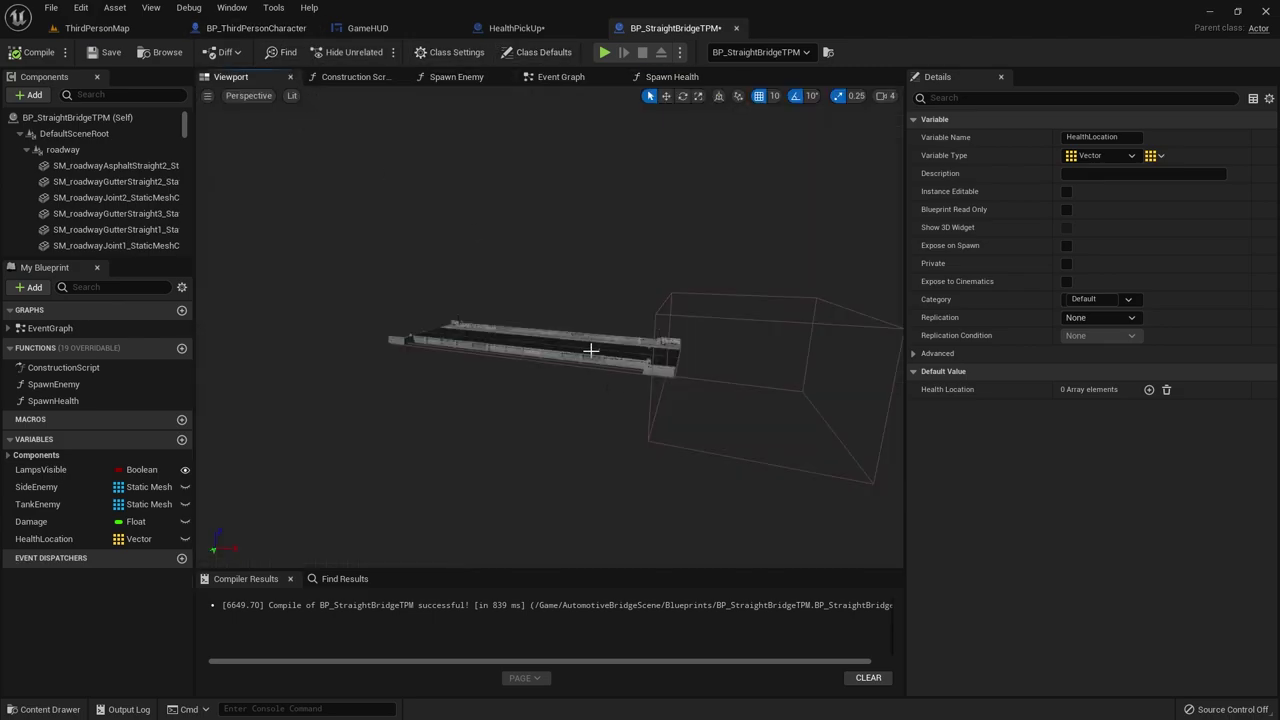
{"action": "left_click", "coordinate": [672, 78]}
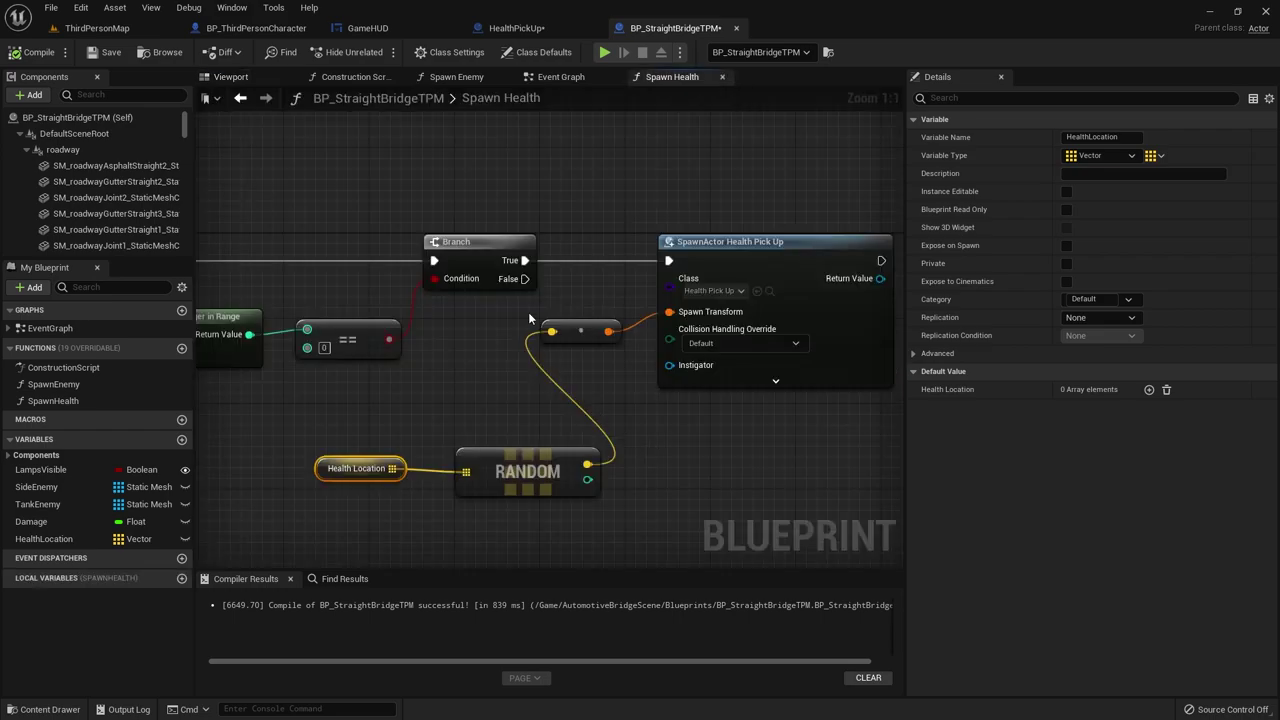
{"action": "left_click", "coordinate": [580, 331]}
{"action": "key", "text": "Delete"}
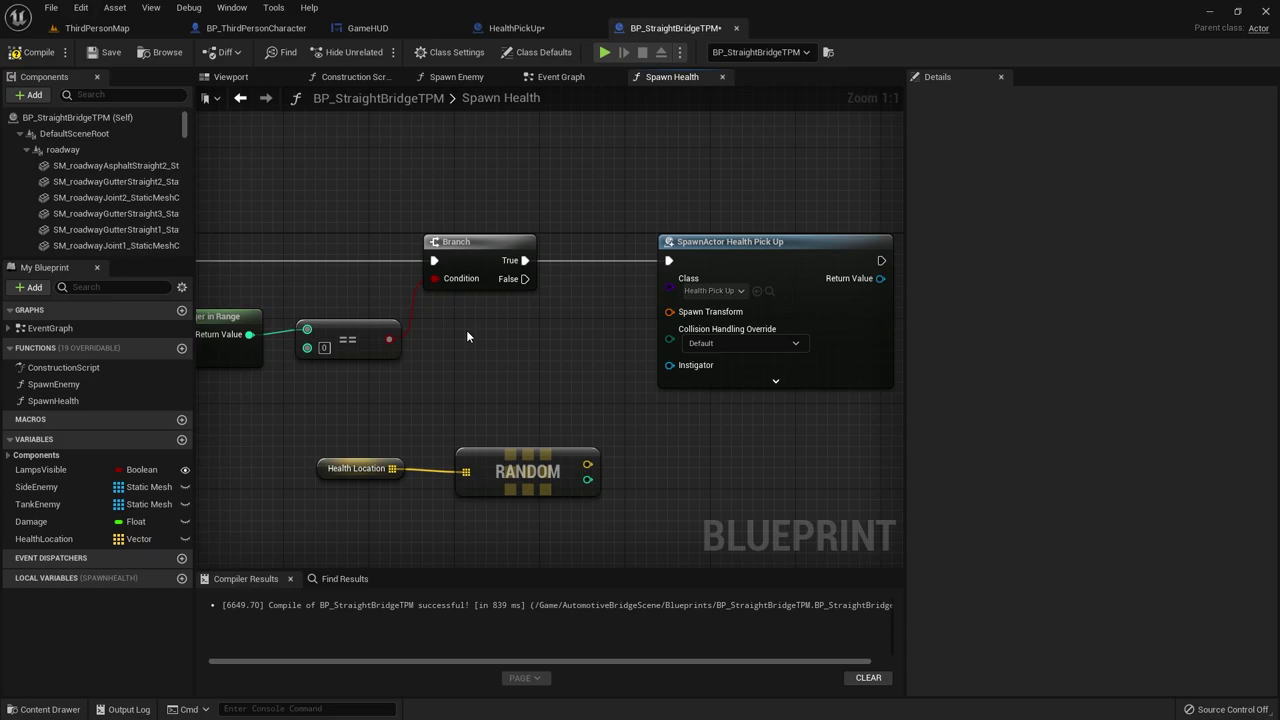
Step: Add a Get Actor Location node and a vector + node from its Return Value
{"action": "right_click", "coordinate": [467, 336]}
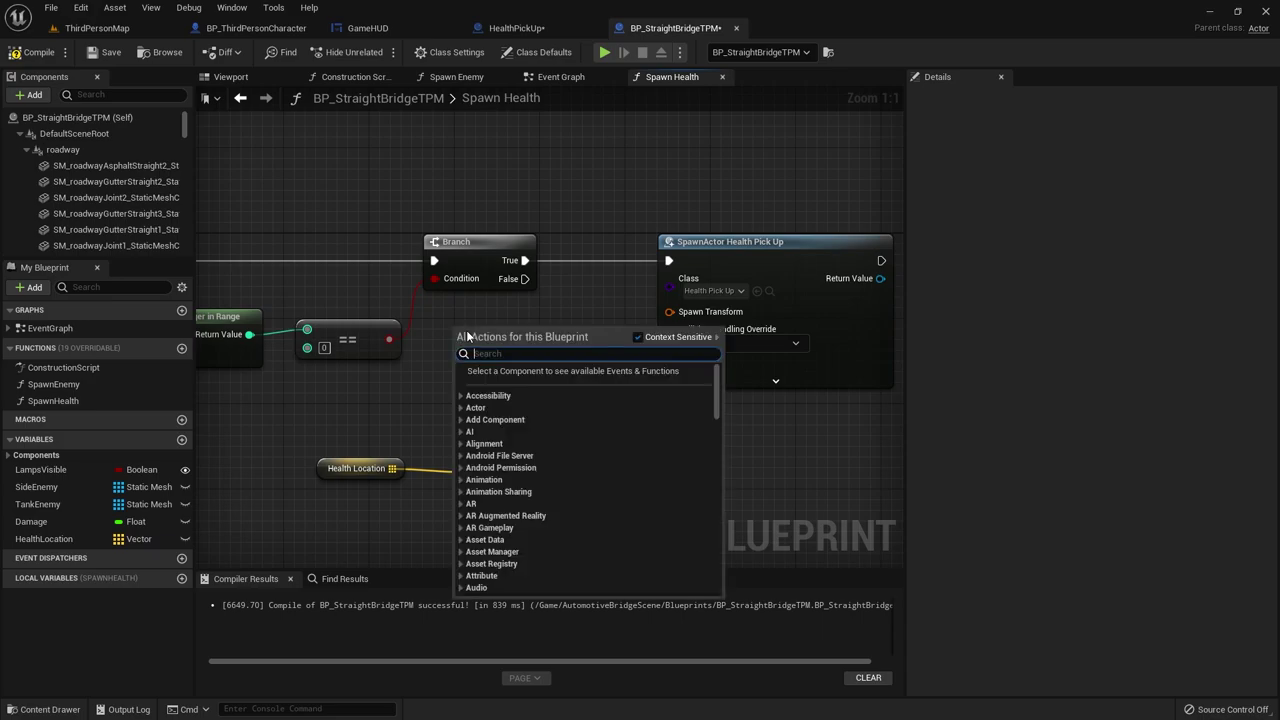
{"action": "type", "text": "get actor lo"}
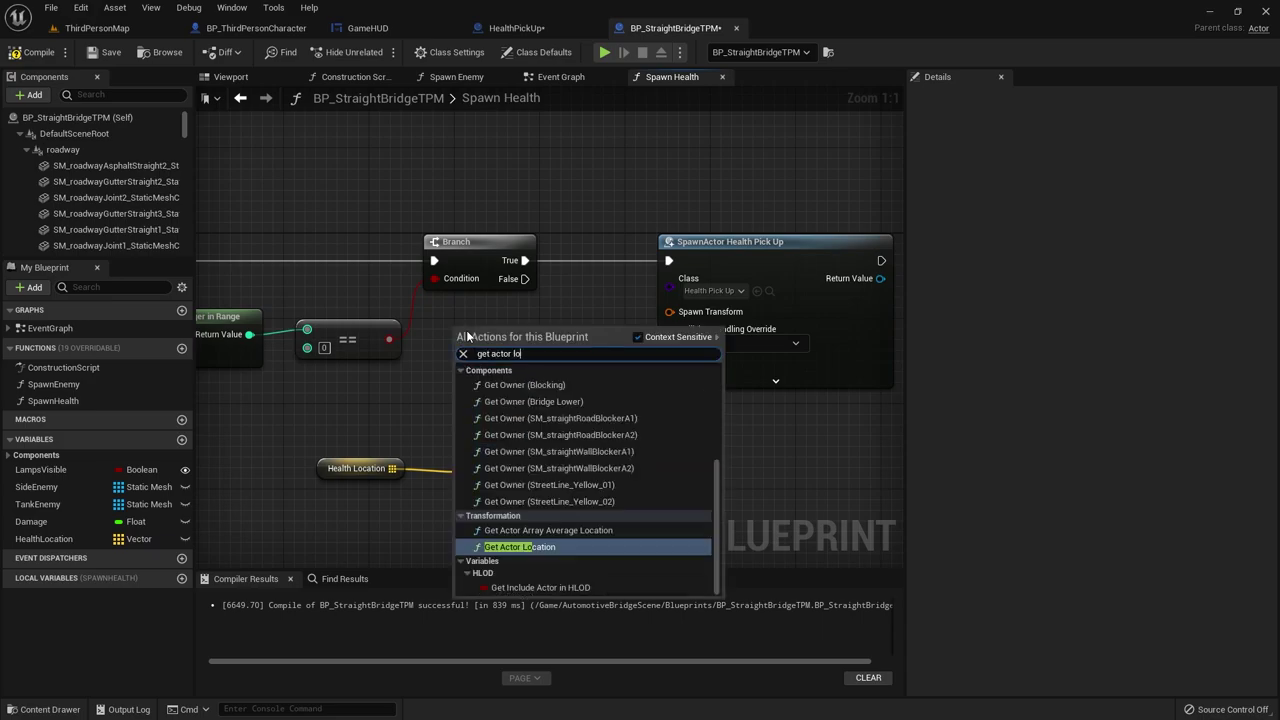
{"action": "left_click", "coordinate": [520, 547]}
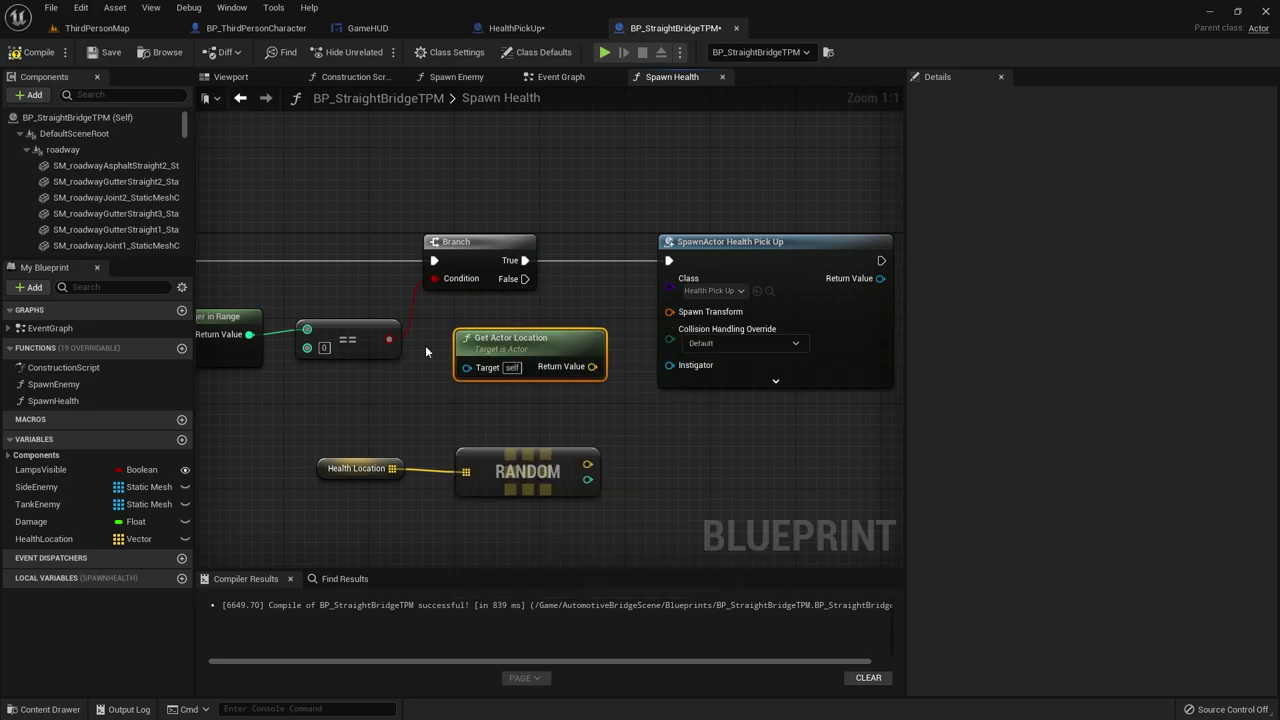
{"action": "left_click_drag", "start_coordinate": [508, 337], "coordinate": [476, 369]}
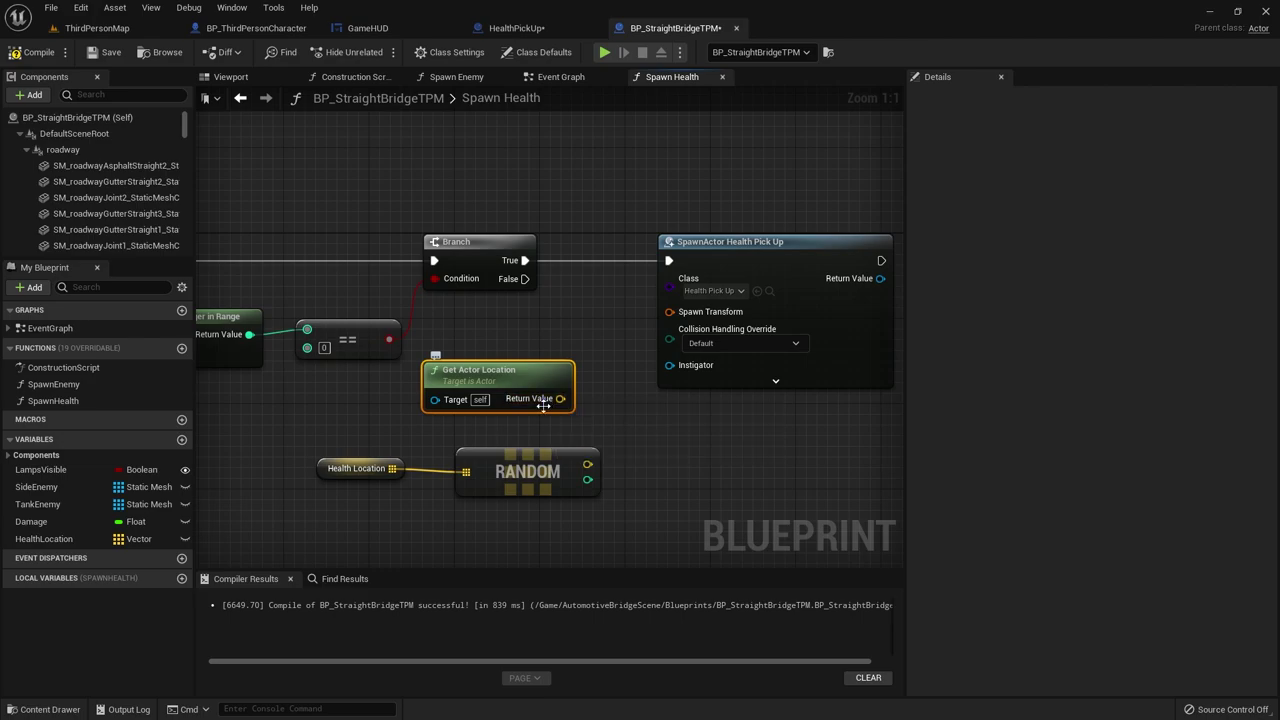
{"action": "left_click_drag", "start_coordinate": [751, 260], "coordinate": [836, 260]}
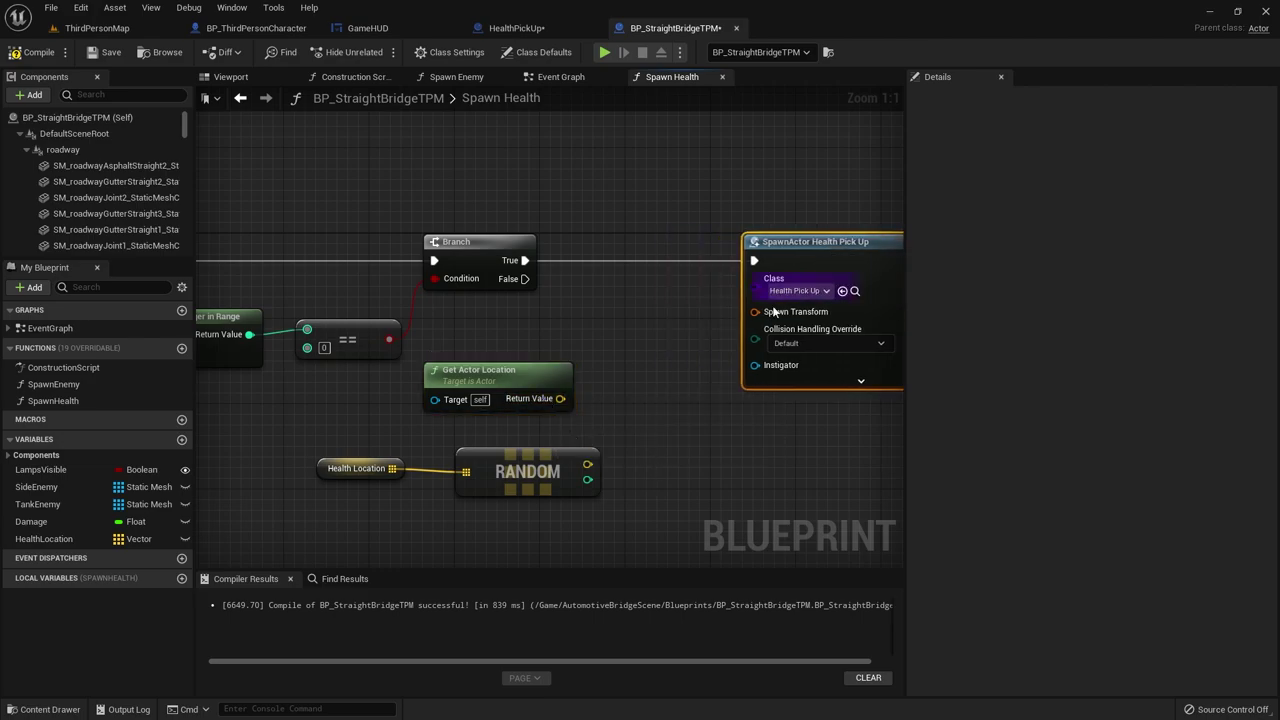
{"action": "left_click_drag", "start_coordinate": [560, 399], "coordinate": [667, 414]}
{"action": "type", "text": "+"}
{"action": "left_click", "coordinate": [672, 467]}
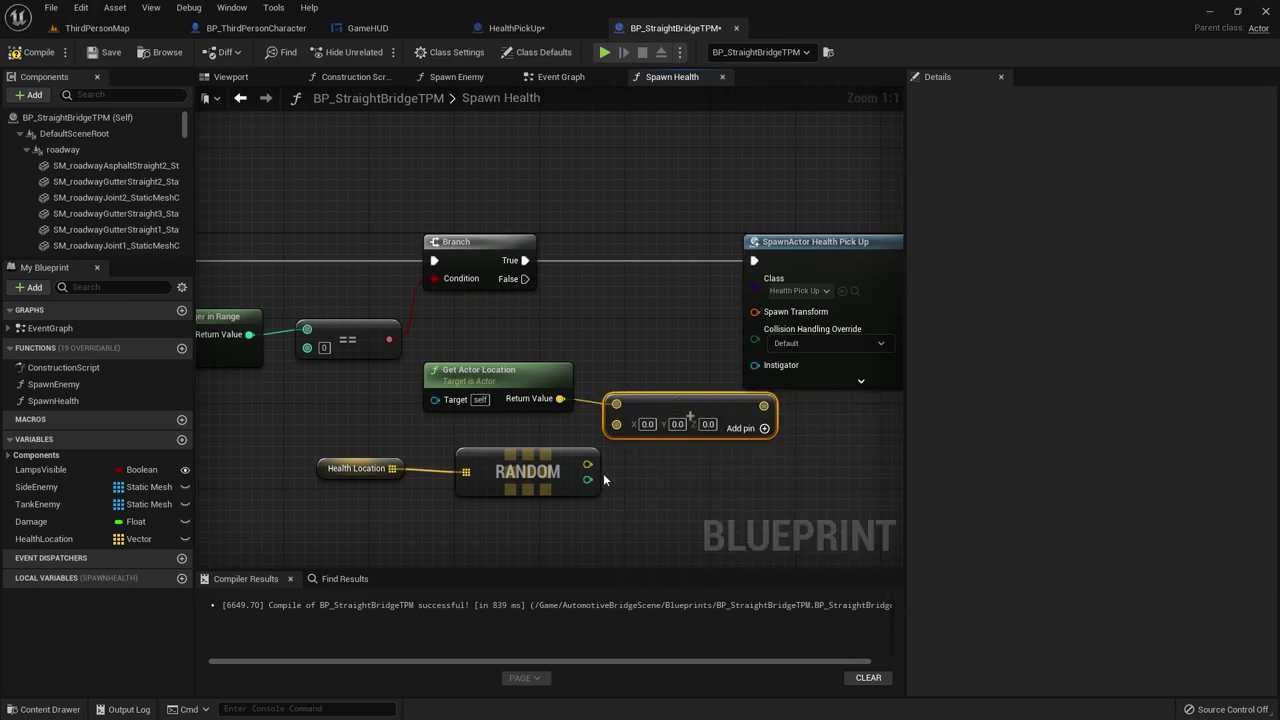
Step: Wire RANDOM into the + node, split Spawn Transform, and connect the sum to Location
{"action": "left_click_drag", "start_coordinate": [587, 464], "coordinate": [754, 311]}
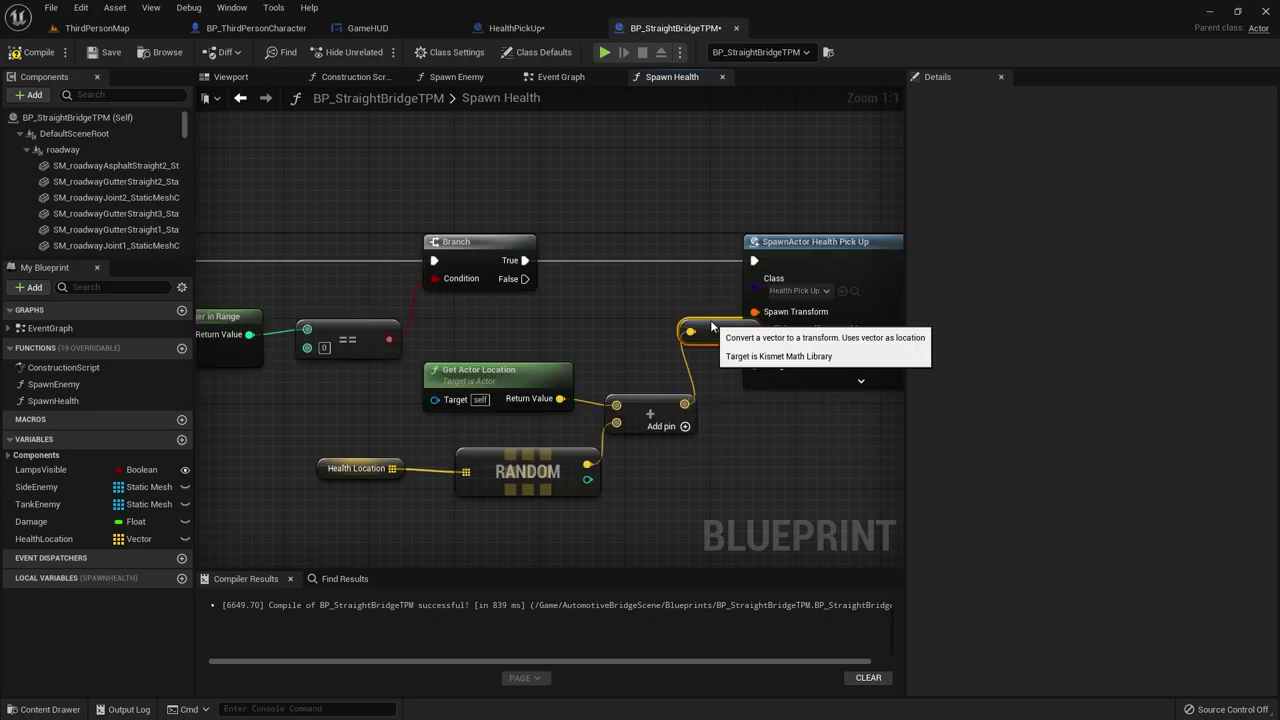
{"action": "key", "text": "ctrl+z"}
{"action": "right_click", "coordinate": [754, 313]}
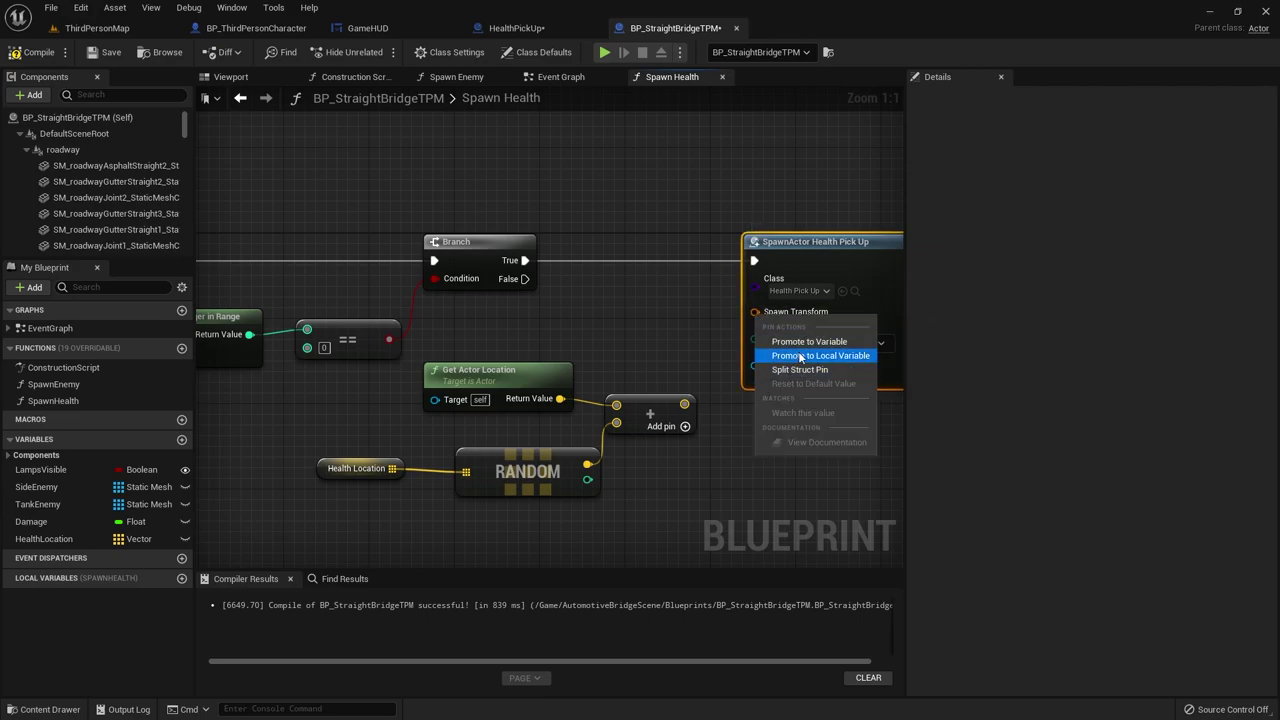
{"action": "left_click", "coordinate": [815, 374]}
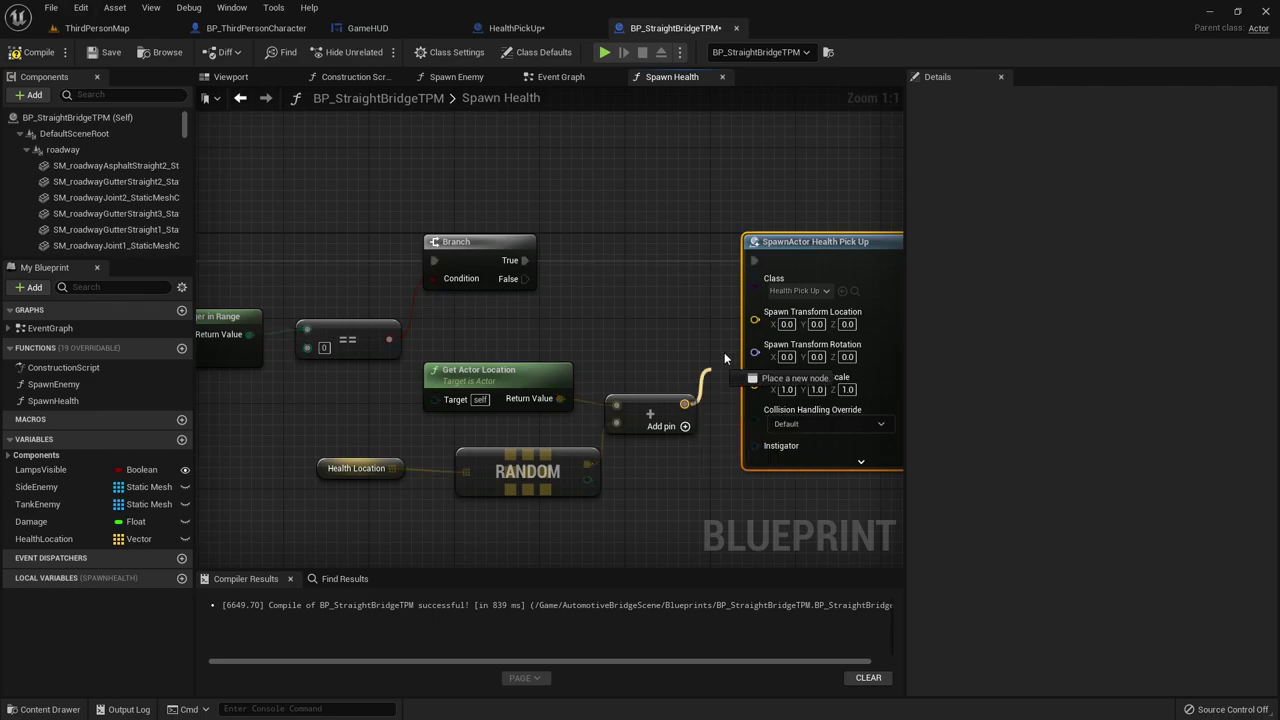
{"action": "left_click_drag", "start_coordinate": [684, 404], "coordinate": [755, 319]}
{"action": "right_click_drag", "start_coordinate": [736, 517], "coordinate": [648, 465]}
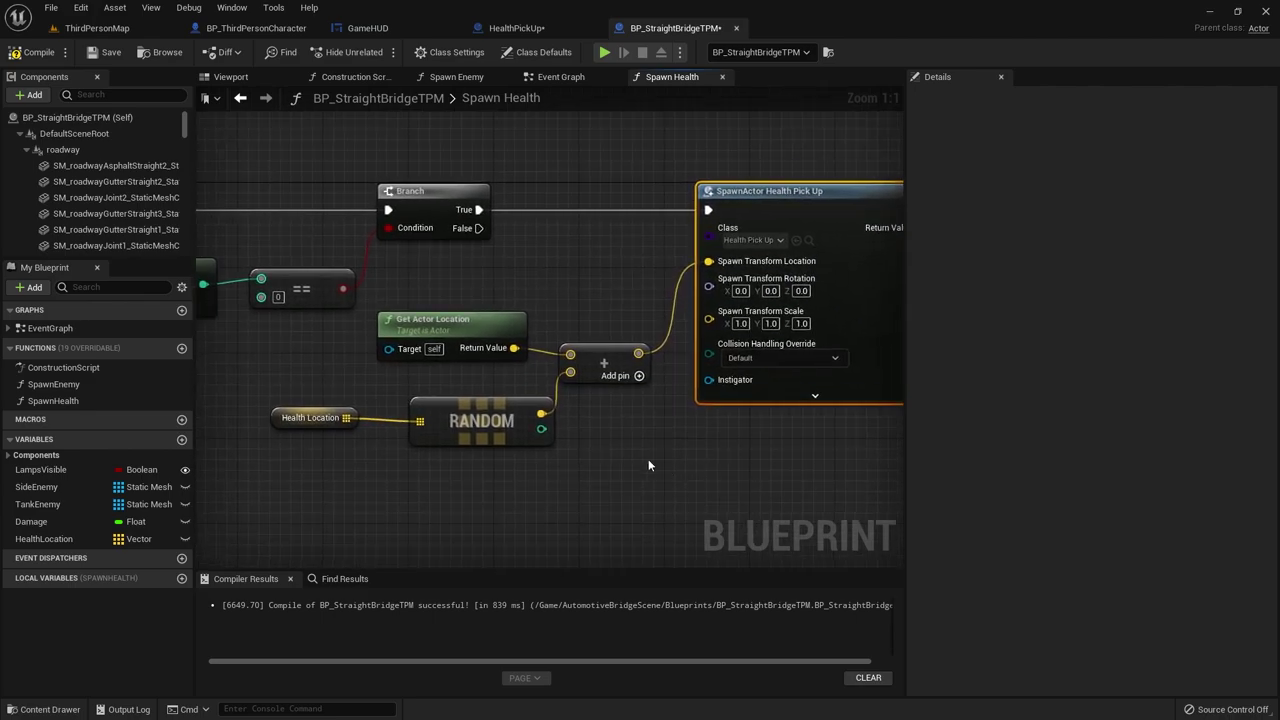
{"action": "left_click", "coordinate": [281, 420]}
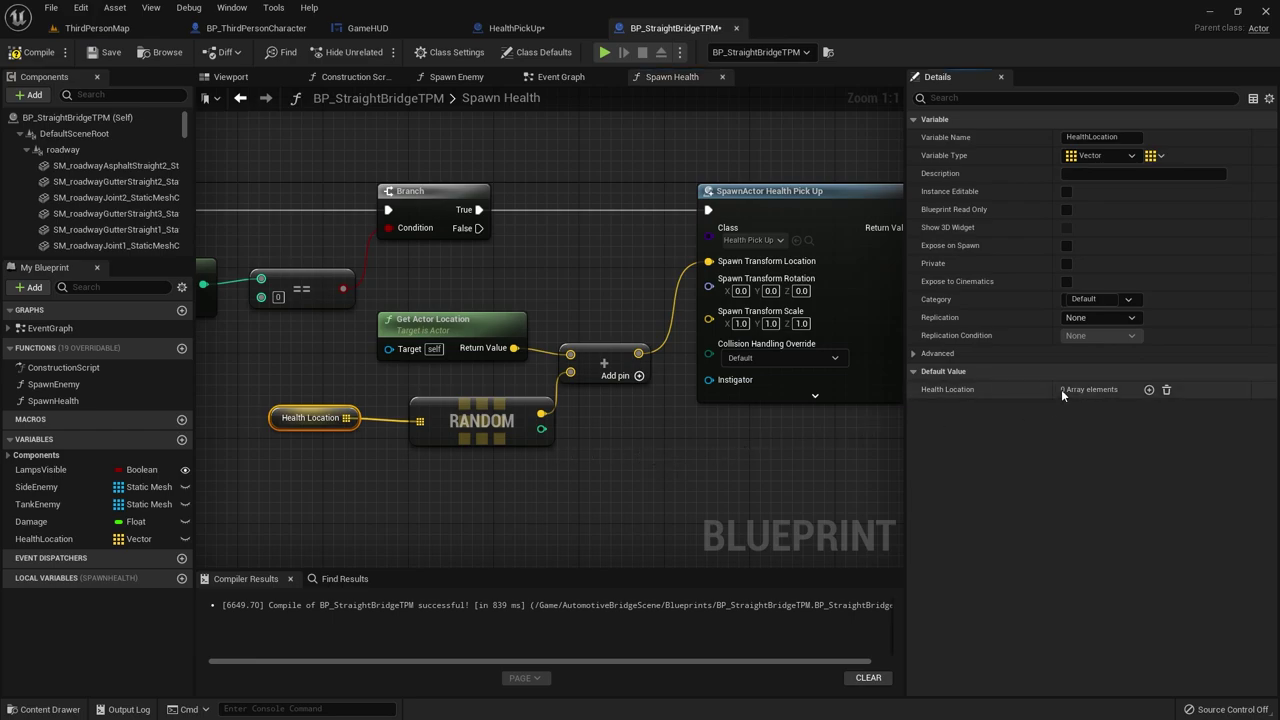
Step: Give Health Location four entries, then find the E22 component and copy its location
{"action": "left_click", "coordinate": [1148, 390]}
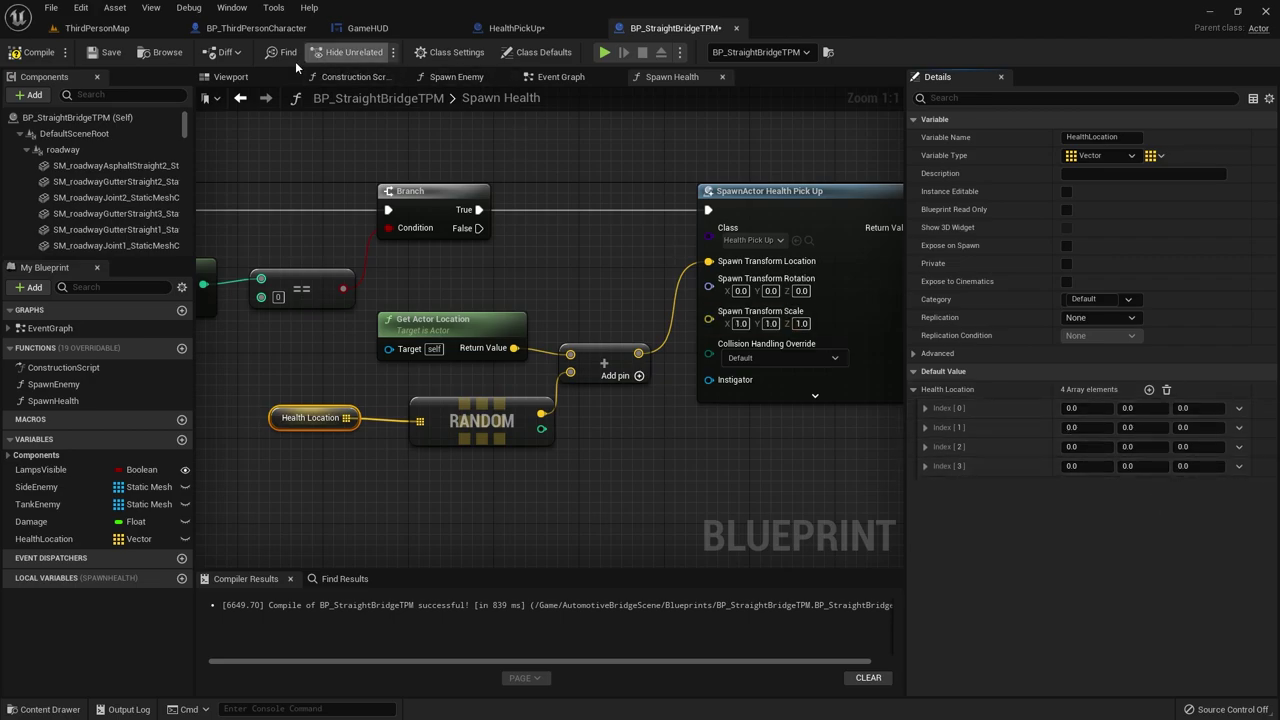
{"action": "left_click", "coordinate": [230, 77]}
{"action": "mouse_move", "coordinate": [487, 329]}
{"action": "left_mouse_down"}
{"action": "mouse_move", "coordinate": [440, 230]}
{"action": "mouse_move", "coordinate": [500, 355]}
{"action": "left_mouse_up"}
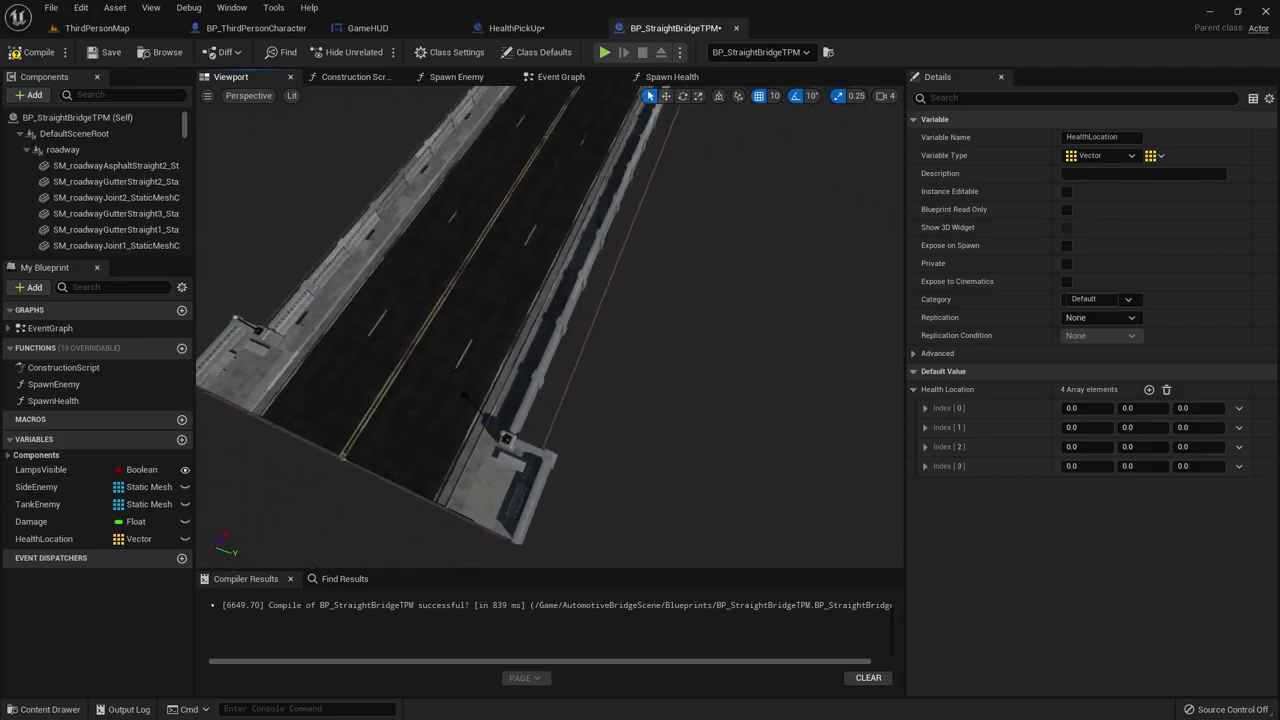
{"action": "key", "text": "ctrl+space"}
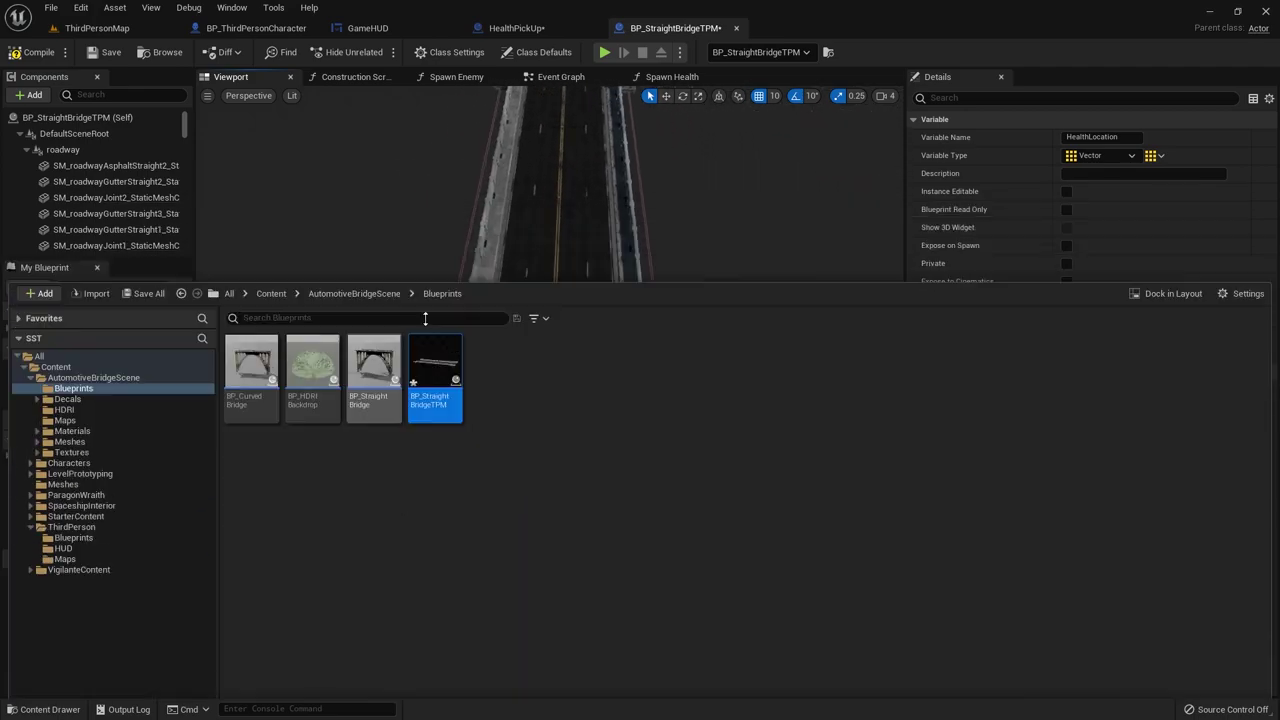
{"action": "key", "text": "ctrl+space"}
{"action": "mouse_move", "coordinate": [491, 397]}
{"action": "left_mouse_down"}
{"action": "mouse_move", "coordinate": [470, 400]}
{"action": "mouse_move", "coordinate": [480, 380]}
{"action": "left_mouse_up"}
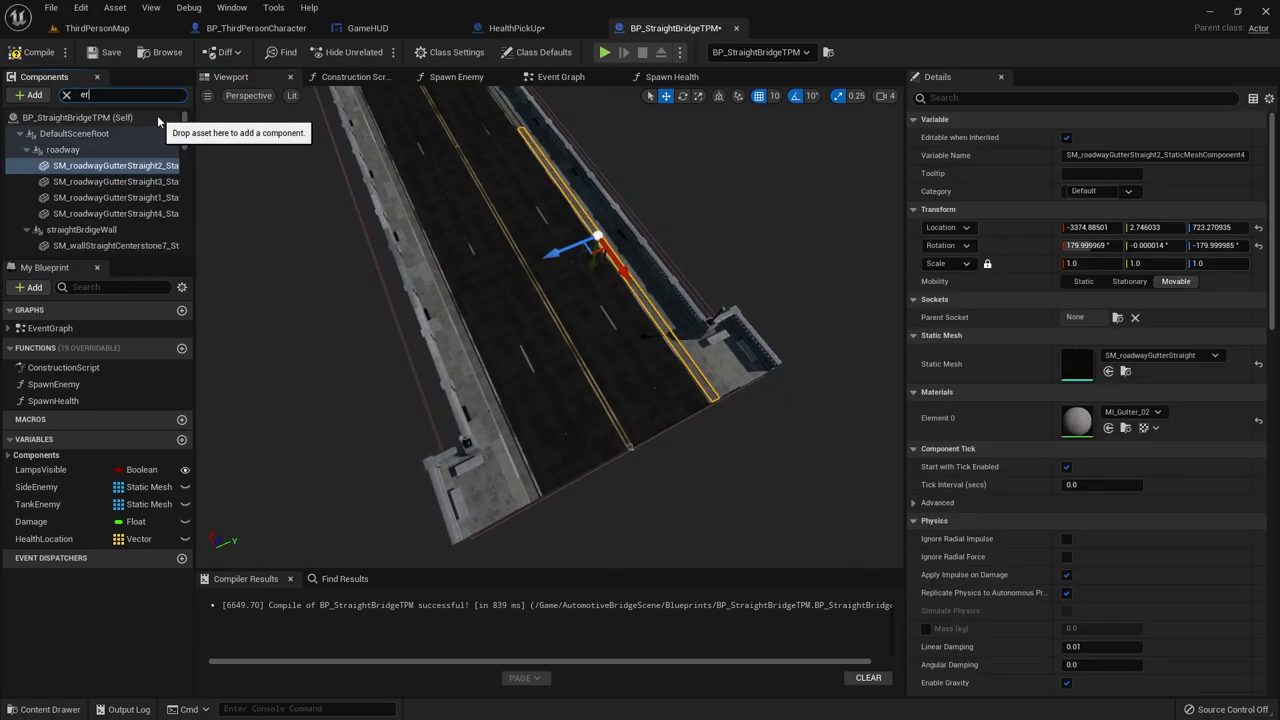
{"action": "type", "text": "22"}
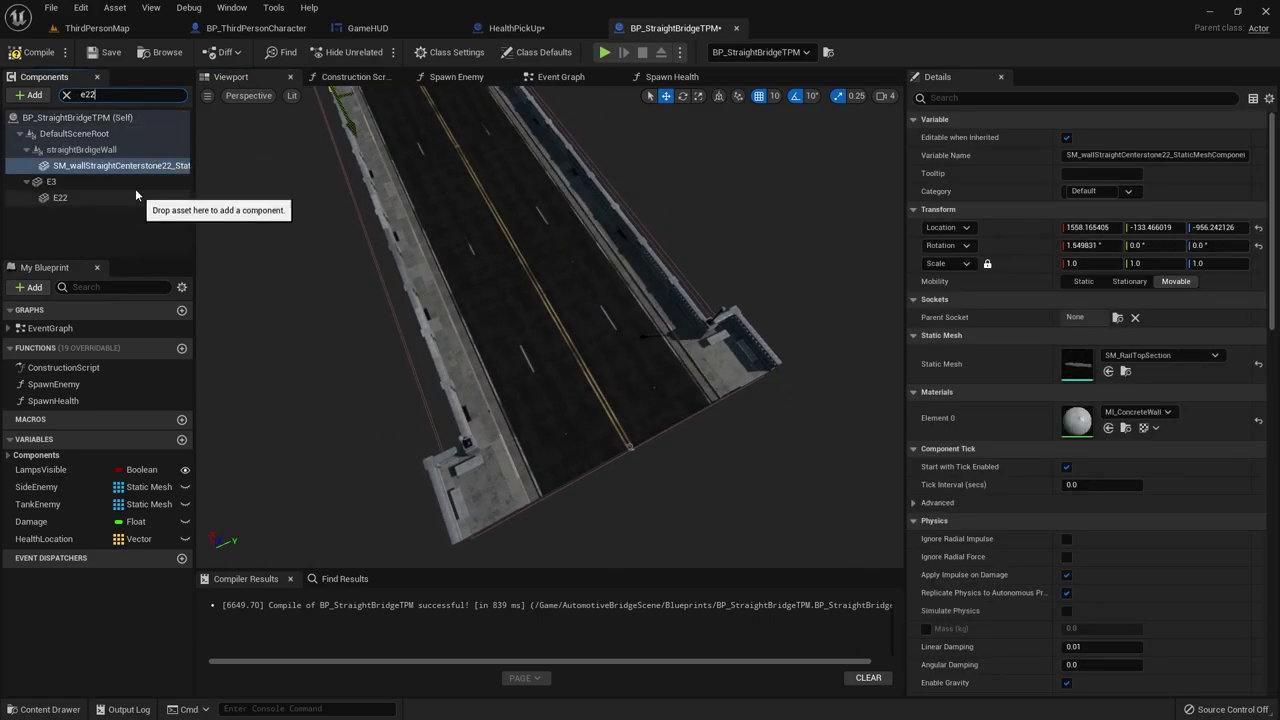
{"action": "left_click", "coordinate": [86, 197]}
{"action": "key", "text": "f"}
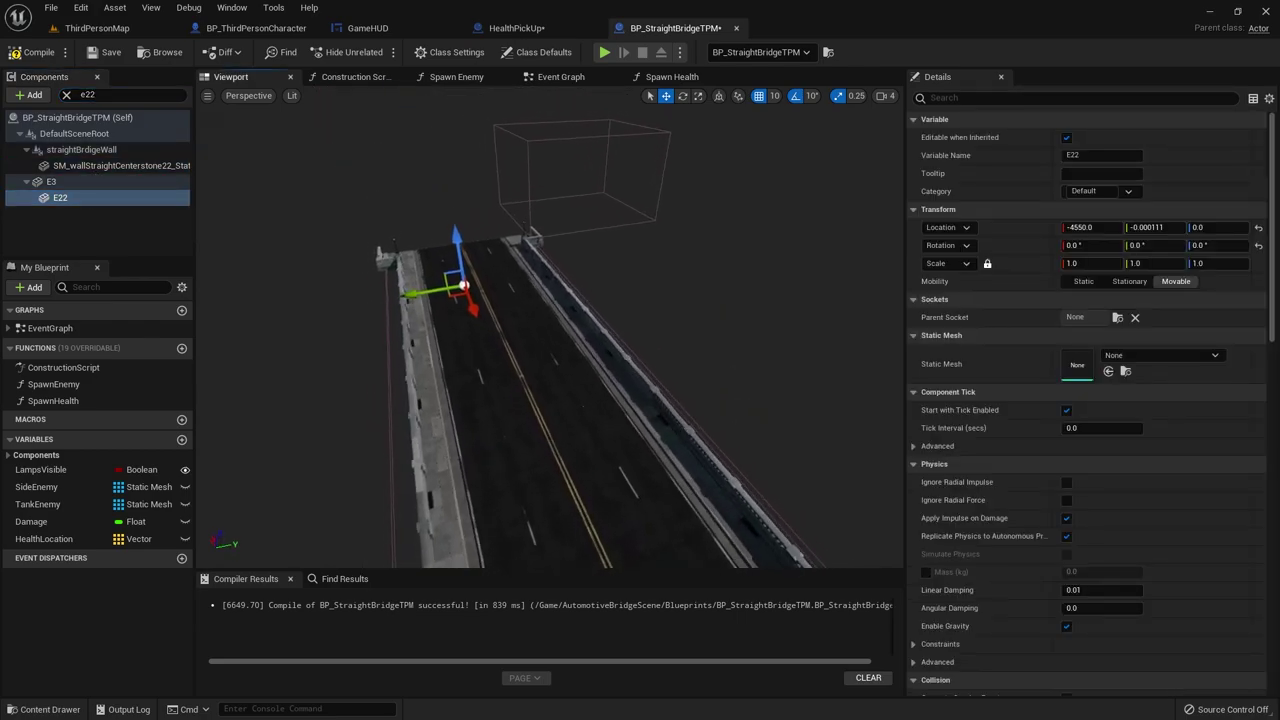
{"action": "mouse_move", "coordinate": [468, 235]}
{"action": "left_mouse_down", "text": "alt"}
{"action": "mouse_move", "coordinate": [455, 268]}
{"action": "mouse_move", "coordinate": [513, 330]}
{"action": "left_mouse_up", "text": "alt"}
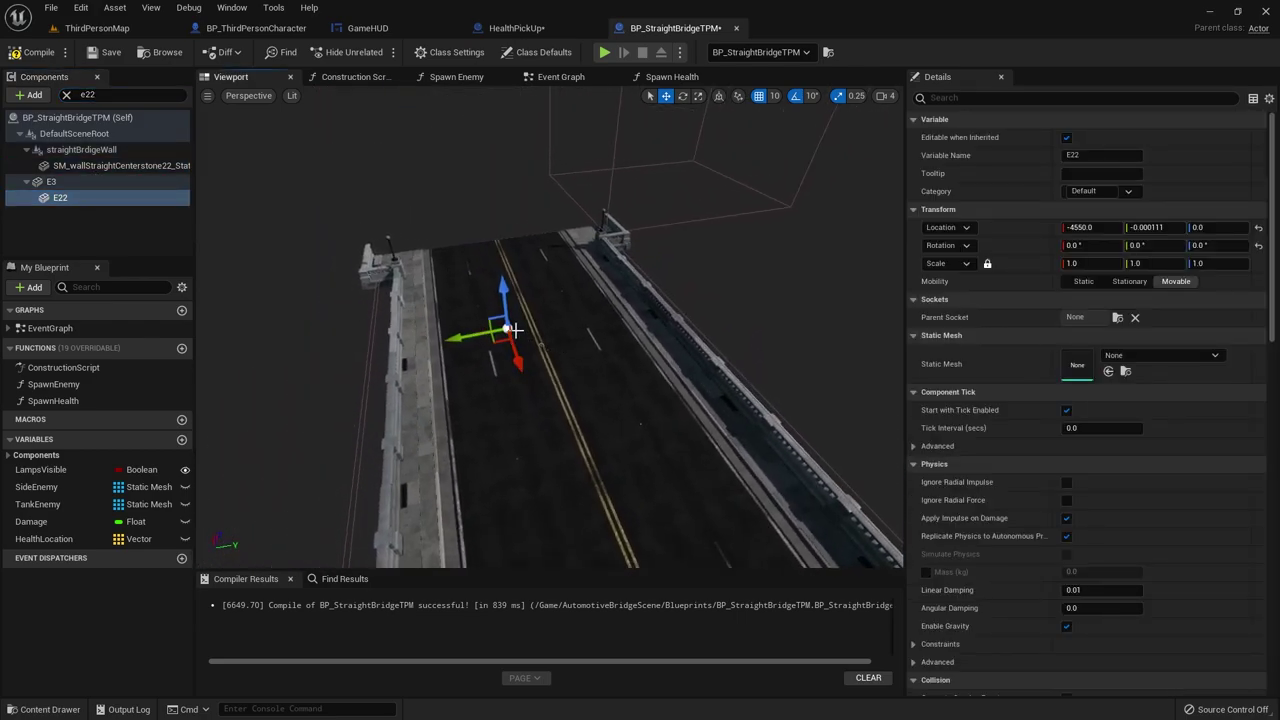
{"action": "right_click", "coordinate": [1047, 233]}
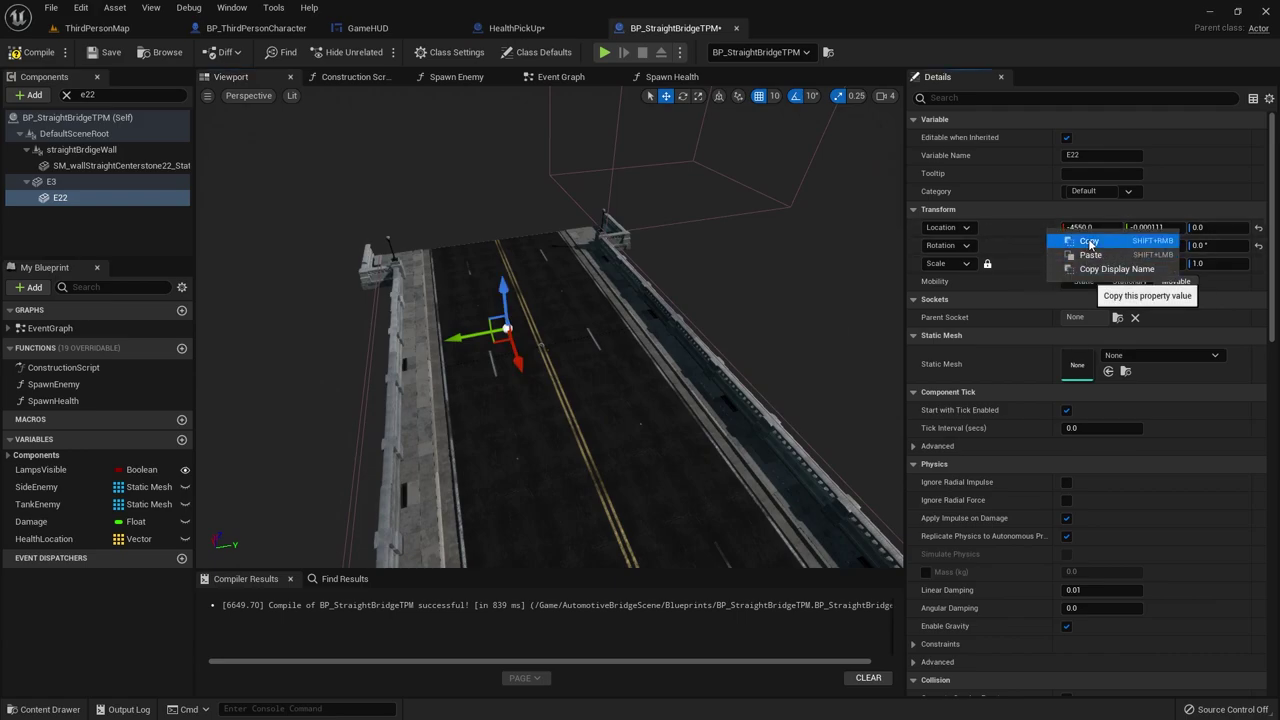
{"action": "left_click", "coordinate": [1090, 240]}
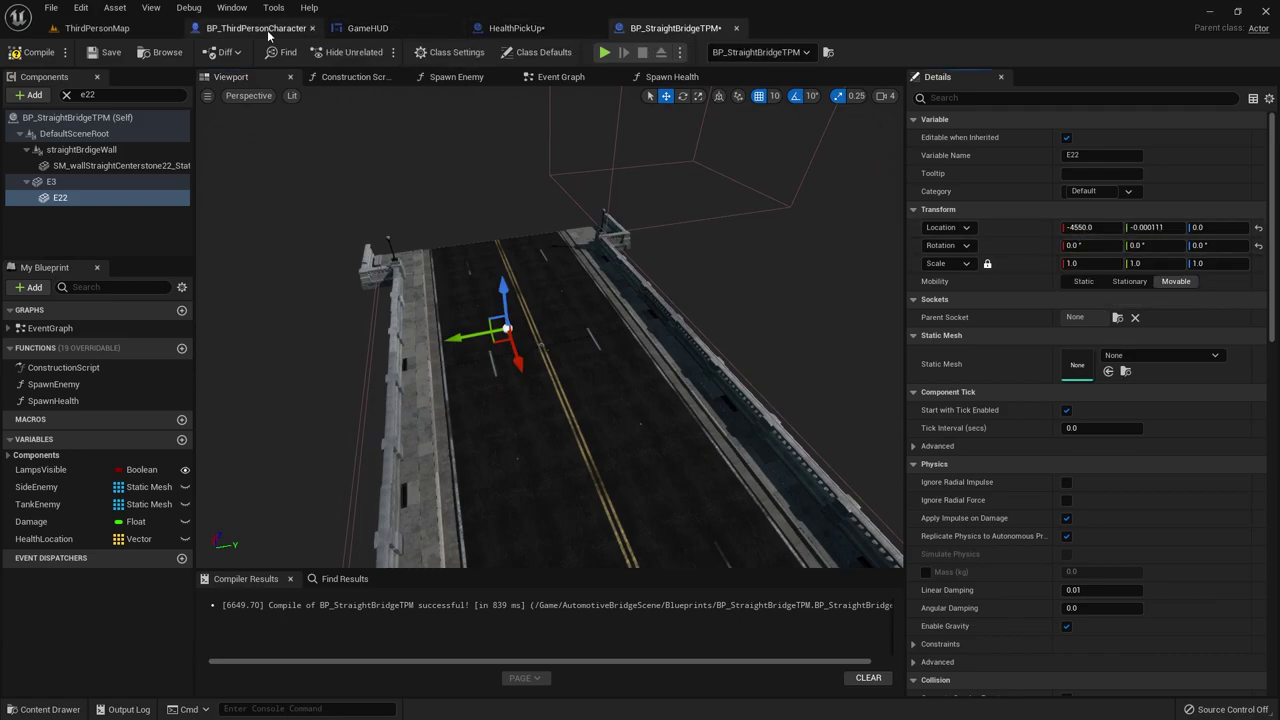
Step: Paste E22's location into Health Location Index [0] with Z set to 100
{"action": "left_click", "coordinate": [671, 79]}
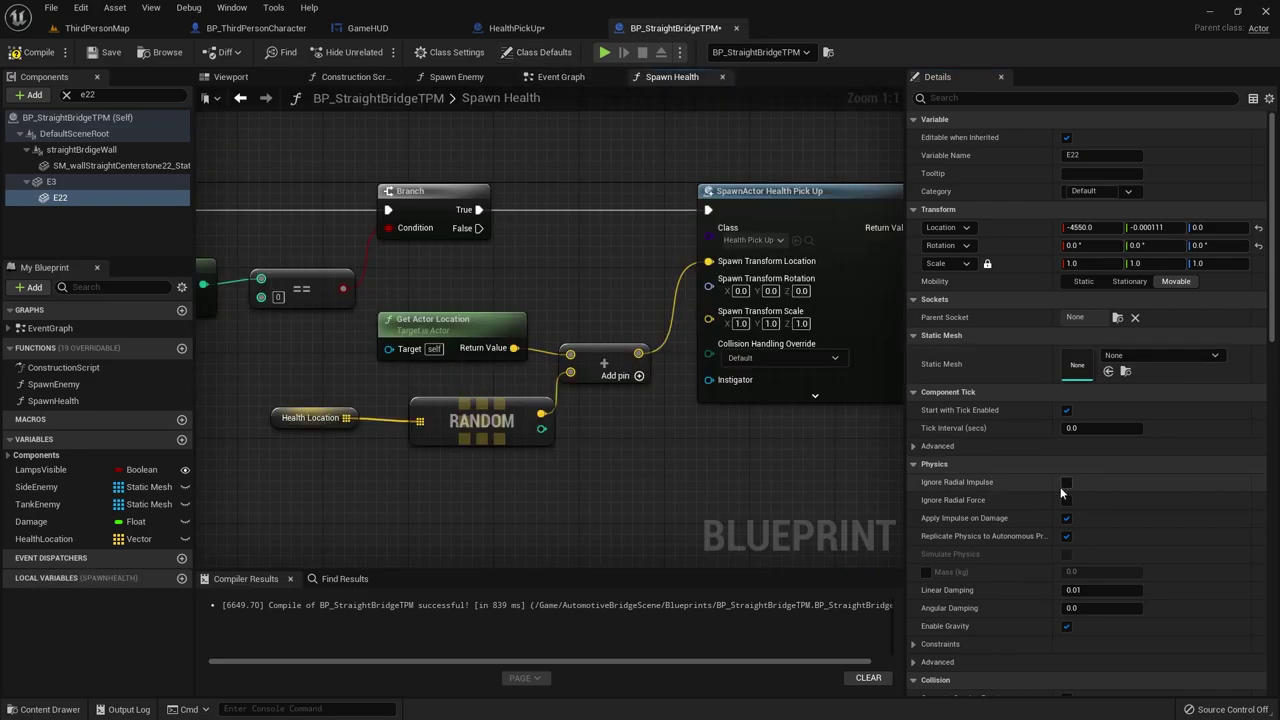
{"action": "left_click", "coordinate": [305, 417]}
{"action": "right_click", "coordinate": [1038, 405]}
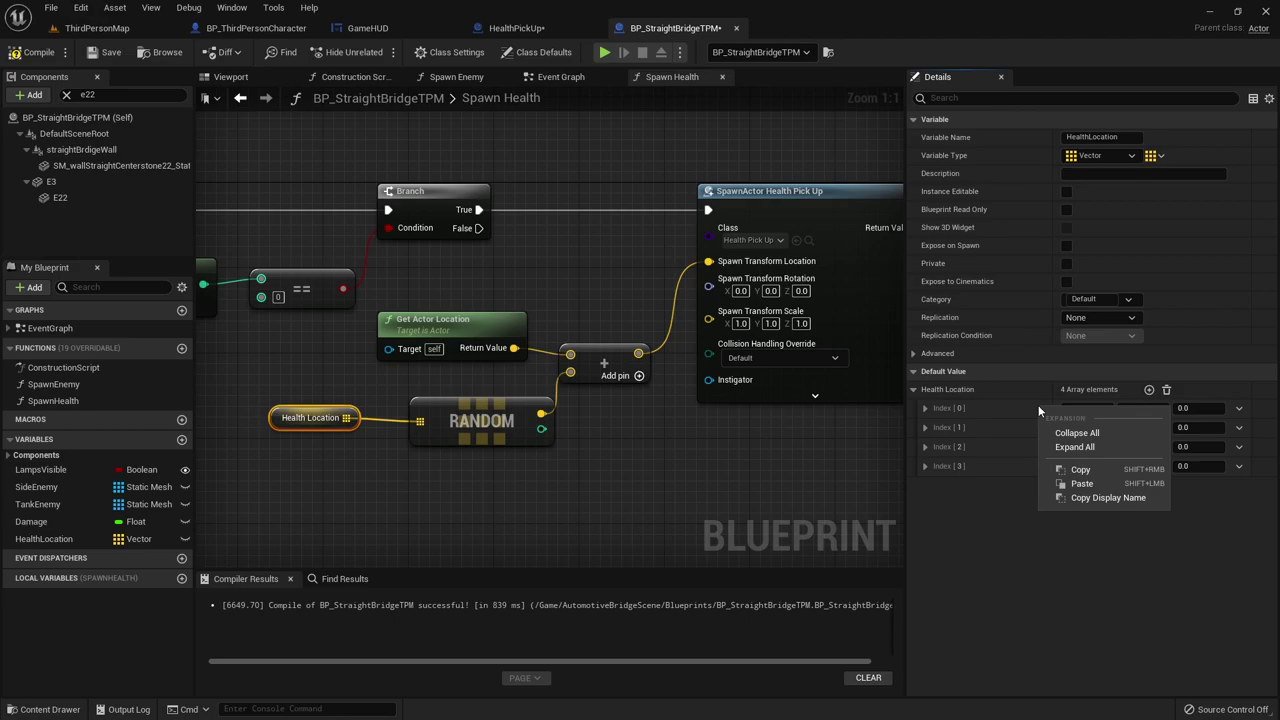
{"action": "left_click", "coordinate": [1082, 483]}
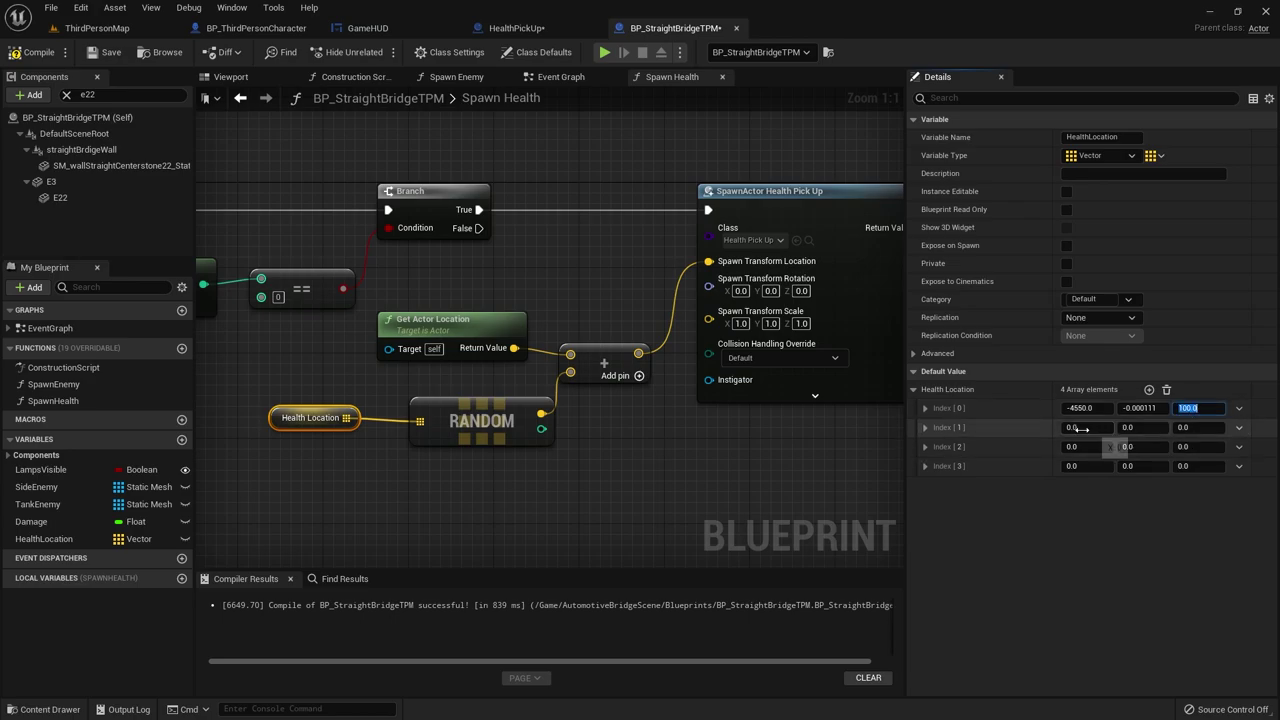
{"action": "left_click", "coordinate": [515, 28]}
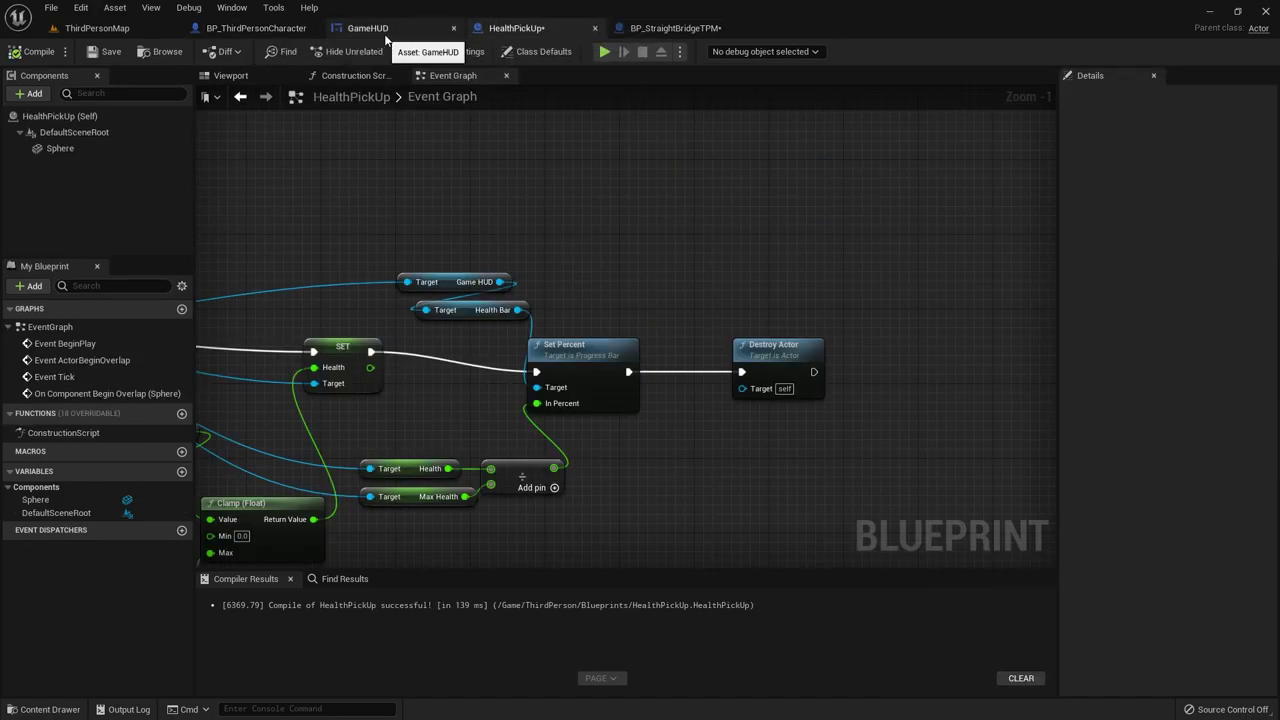
Step: In the bridge blueprint's viewport, search the components for 15 and select E15
{"action": "left_click", "coordinate": [668, 28]}
{"action": "left_click", "coordinate": [231, 76]}
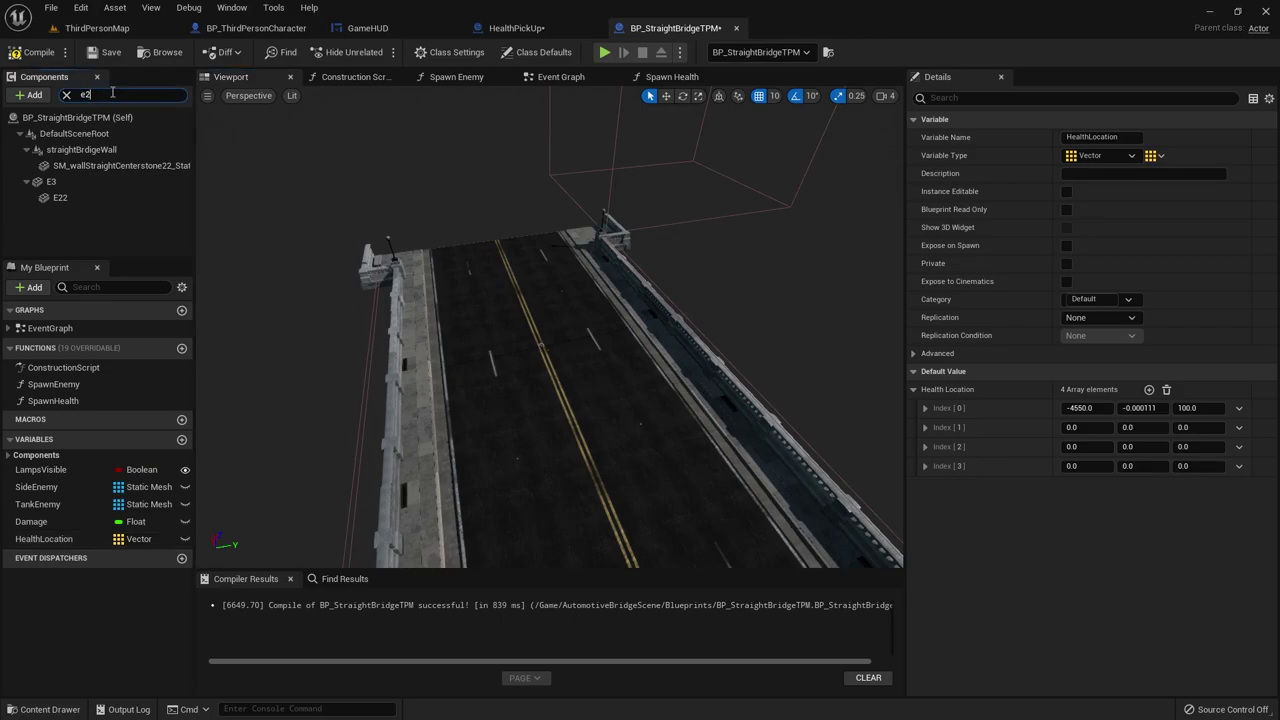
{"action": "key", "text": "BackSpace"}
{"action": "type", "text": "15"}
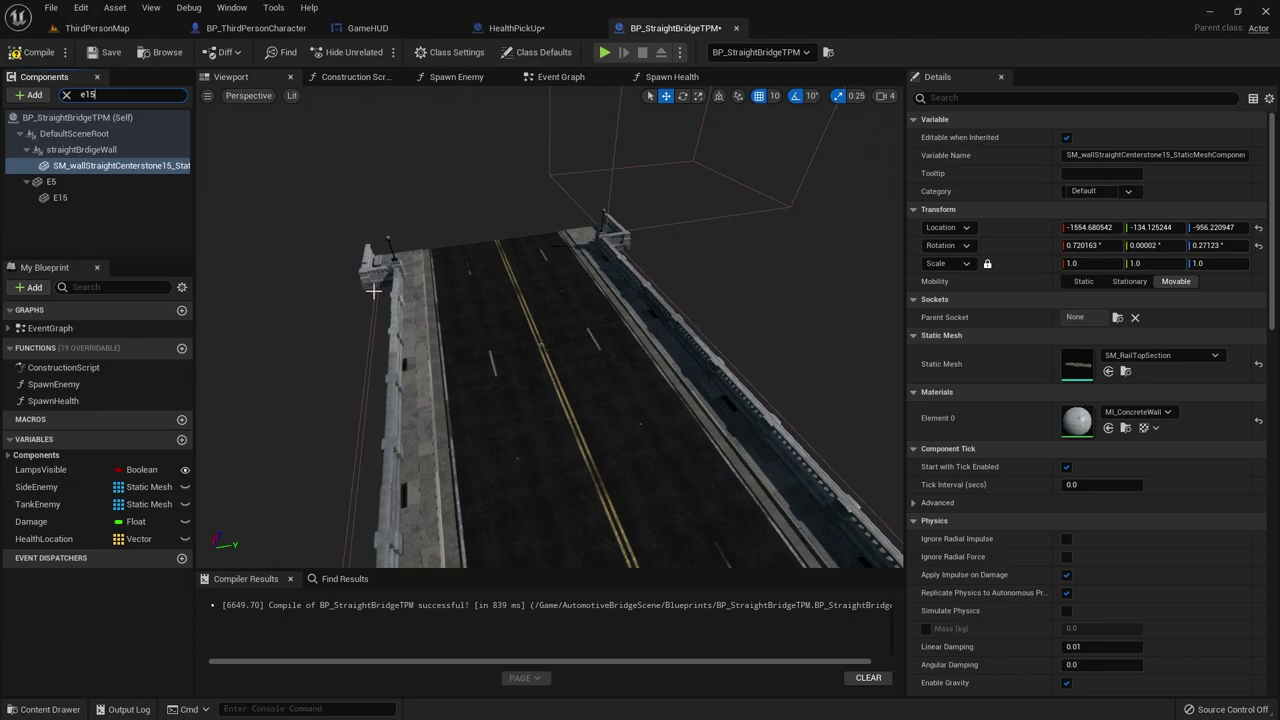
{"action": "right_click_drag", "start_coordinate": [373, 290], "coordinate": [376, 298]}
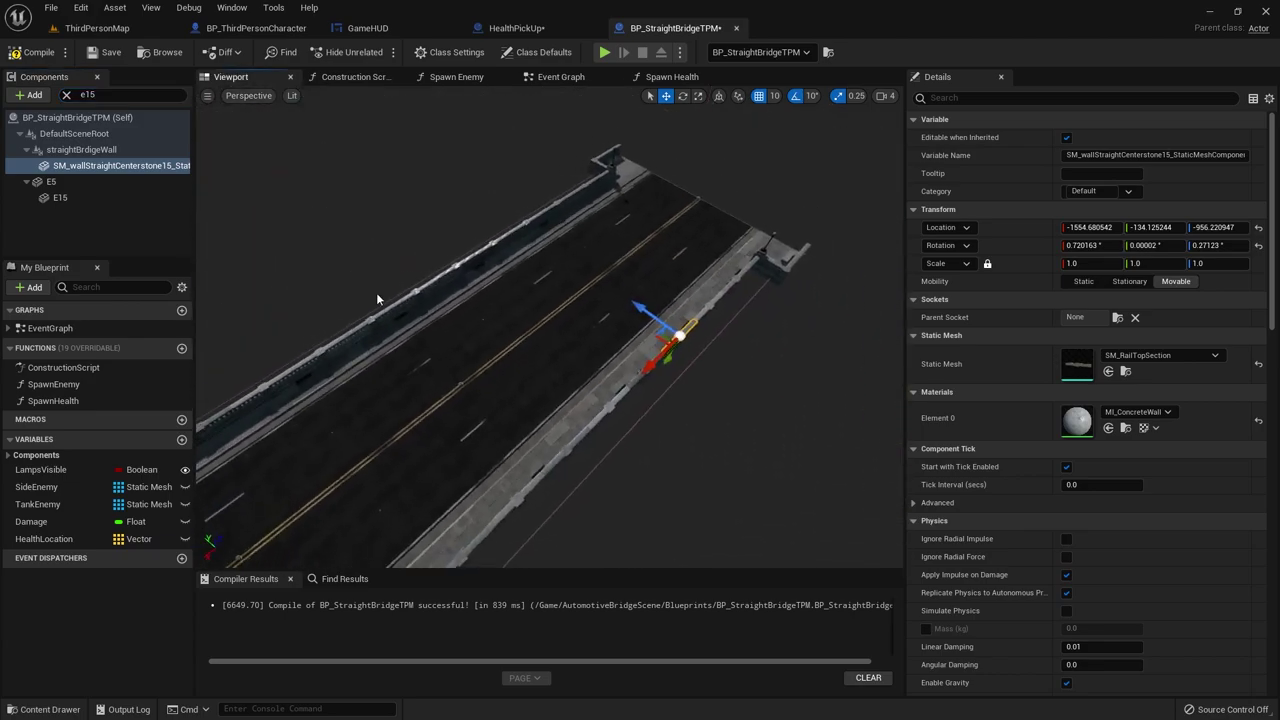
{"action": "left_click", "coordinate": [60, 197]}
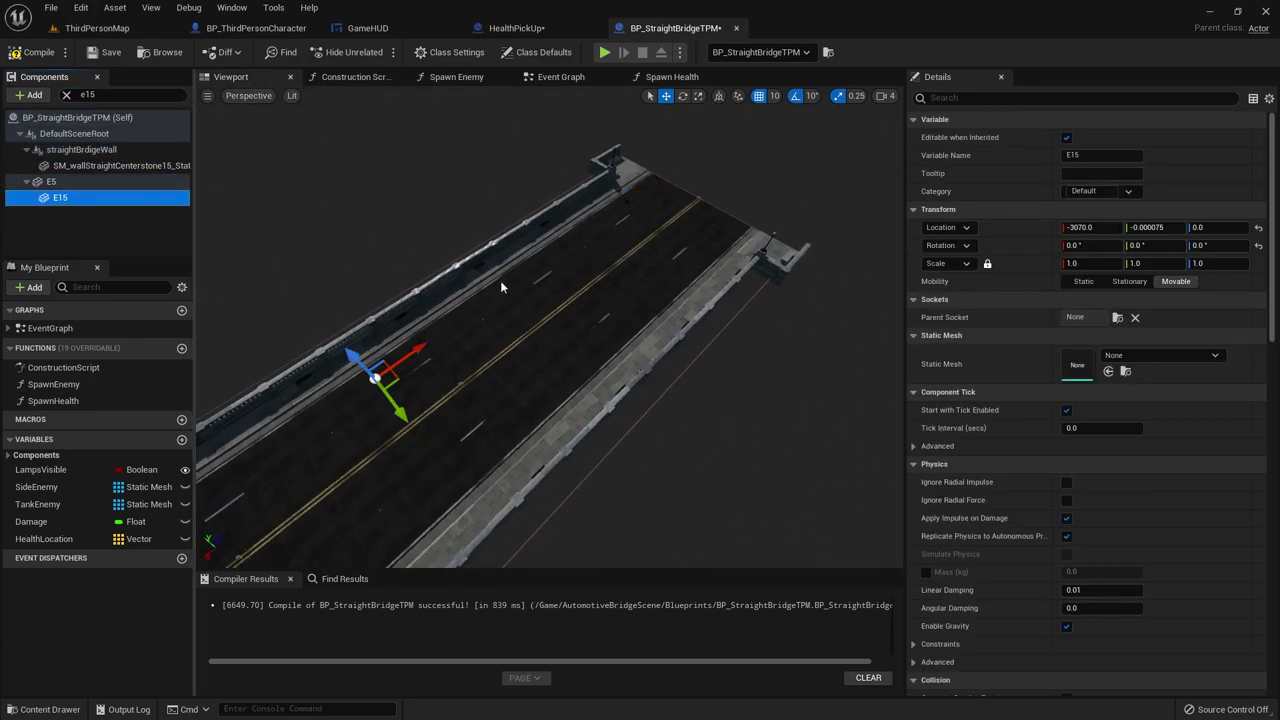
Step: Copy E15's location and bring up Health Location's defaults in Spawn Health
{"action": "right_click_drag", "start_coordinate": [471, 271], "coordinate": [560, 300]}
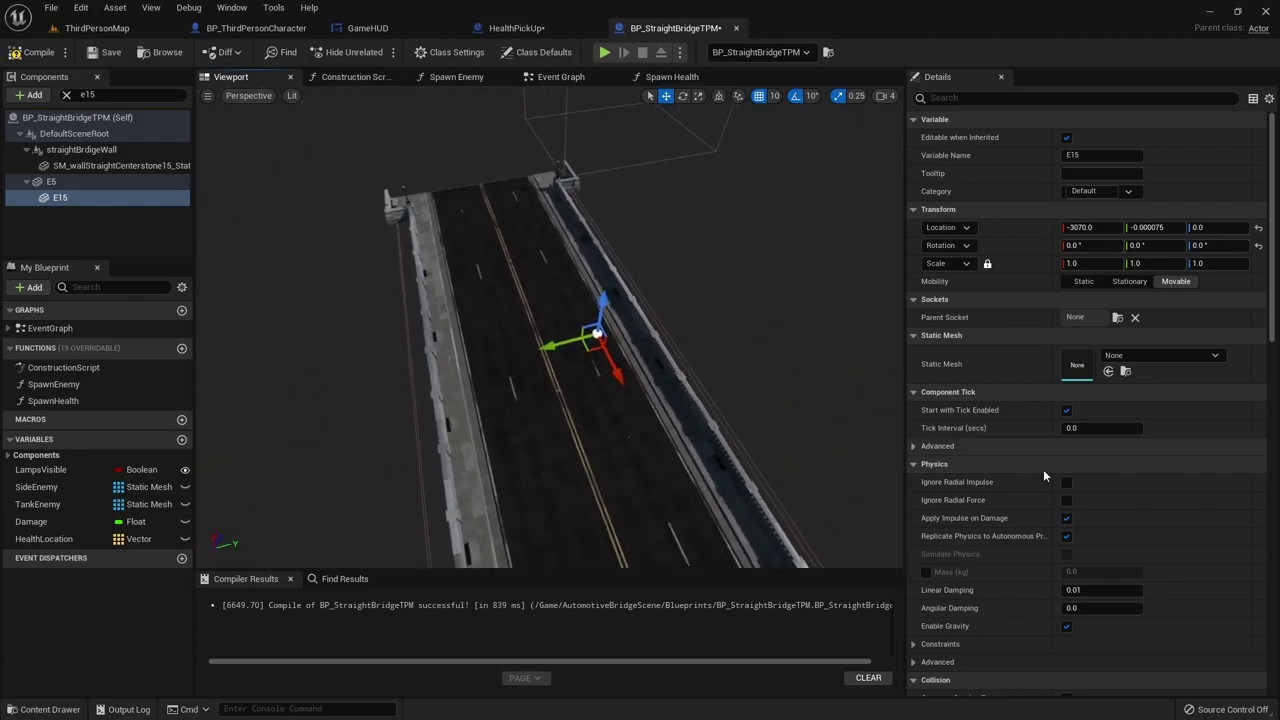
{"action": "scroll", "coordinate": [1070, 500], "scroll_direction": "down", "scroll_amount": 3}
{"action": "scroll", "coordinate": [1110, 570], "scroll_direction": "down", "scroll_amount": 4}
{"action": "scroll", "coordinate": [1130, 595], "scroll_direction": "down", "scroll_amount": 3}
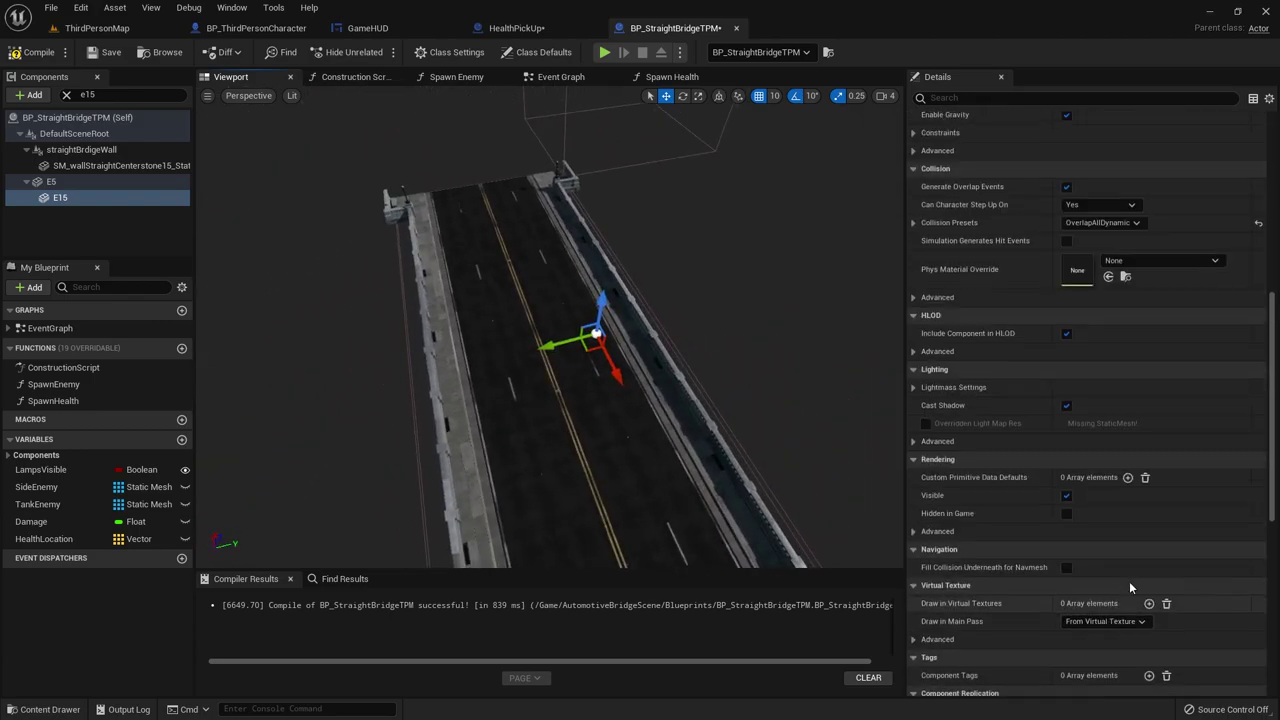
{"action": "scroll", "coordinate": [1129, 581], "scroll_direction": "up", "scroll_amount": 5}
{"action": "scroll", "coordinate": [1129, 581], "scroll_direction": "up", "scroll_amount": 5}
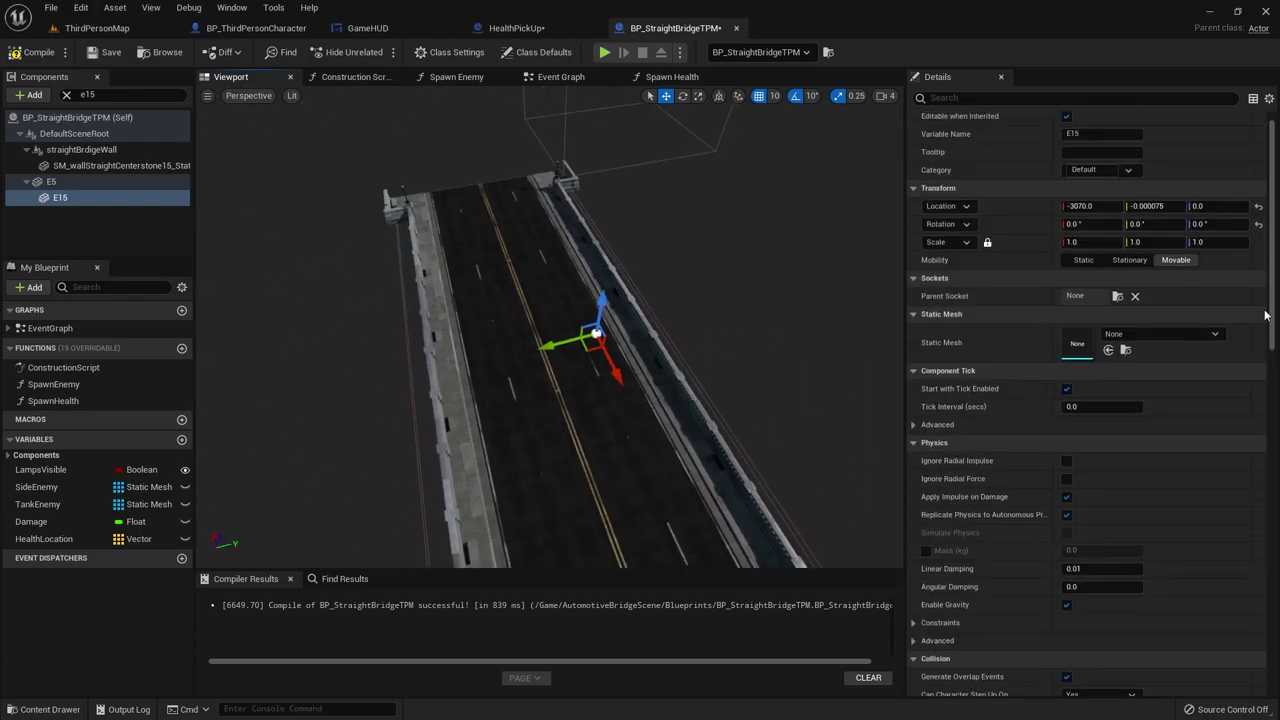
{"action": "right_click", "coordinate": [1038, 210]}
{"action": "left_click", "coordinate": [1070, 215]}
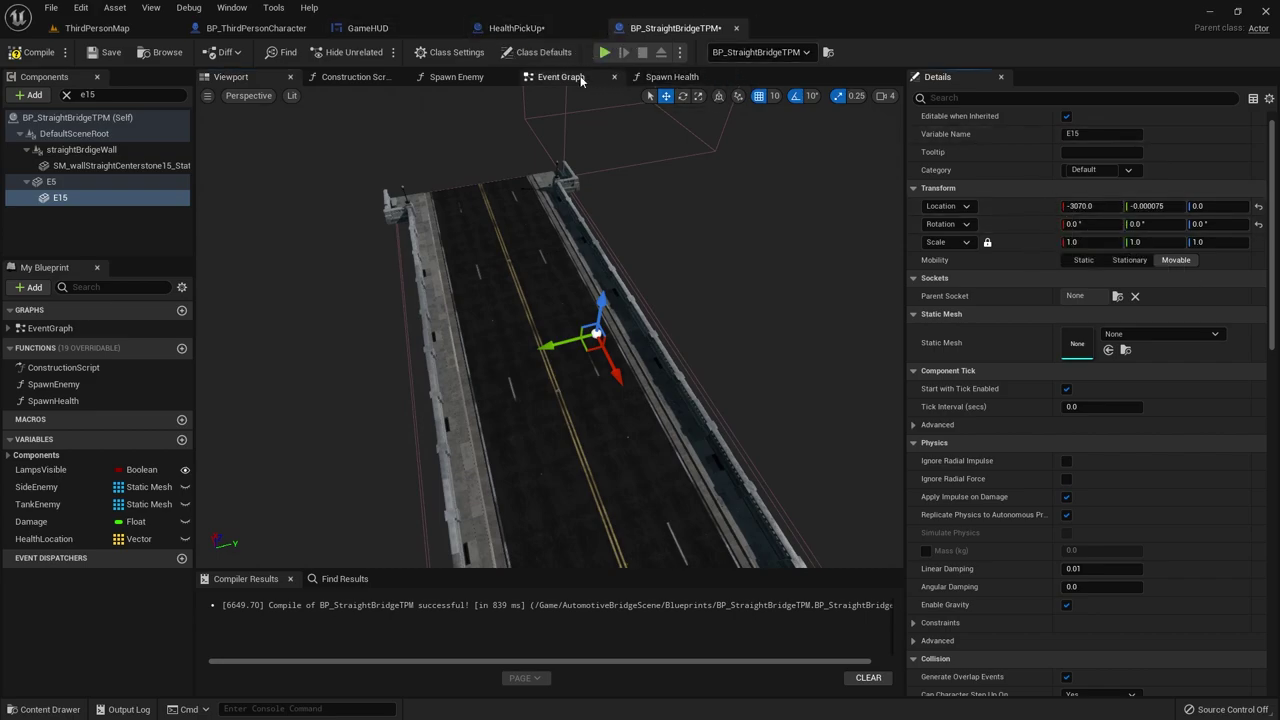
{"action": "left_click", "coordinate": [696, 84]}
{"action": "scroll", "coordinate": [1040, 460], "scroll_direction": "down", "scroll_amount": 3}
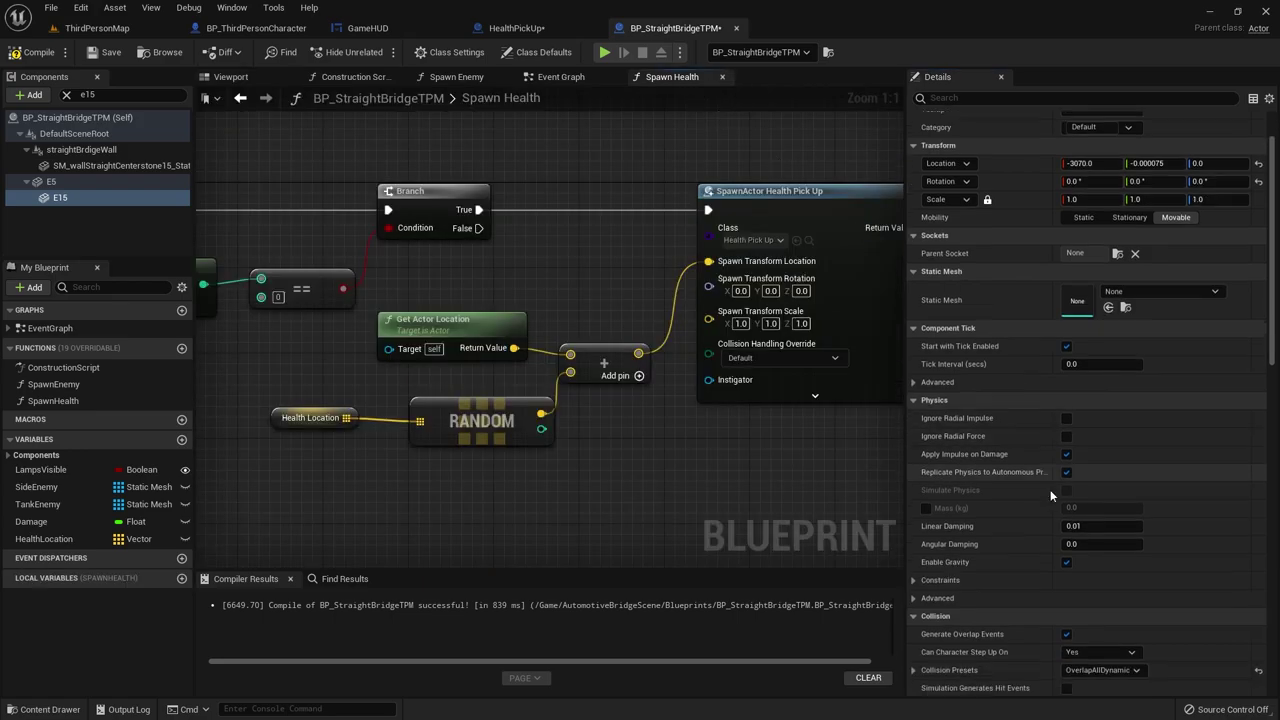
{"action": "left_click", "coordinate": [280, 421]}
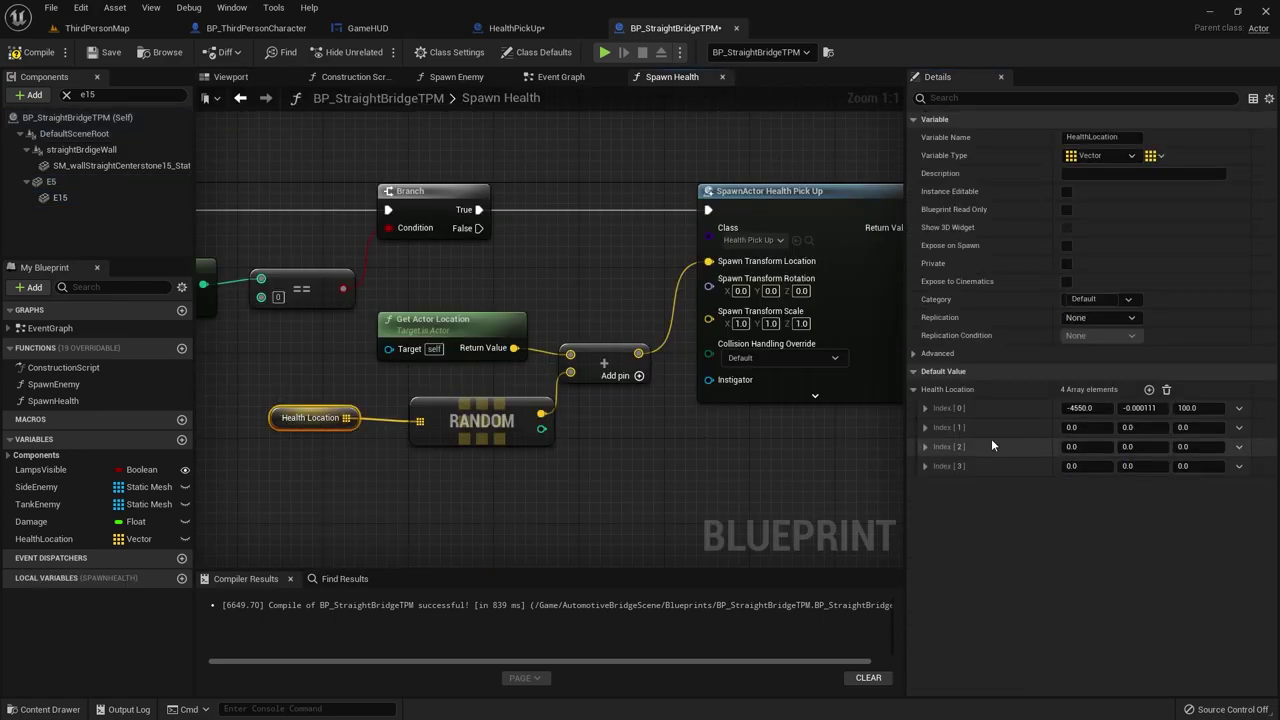
Step: Paste E15's location into Index [1], making it (-3070.0, -0.000075, 100.0)
{"action": "right_click", "coordinate": [1016, 430]}
{"action": "left_click", "coordinate": [1080, 509]}
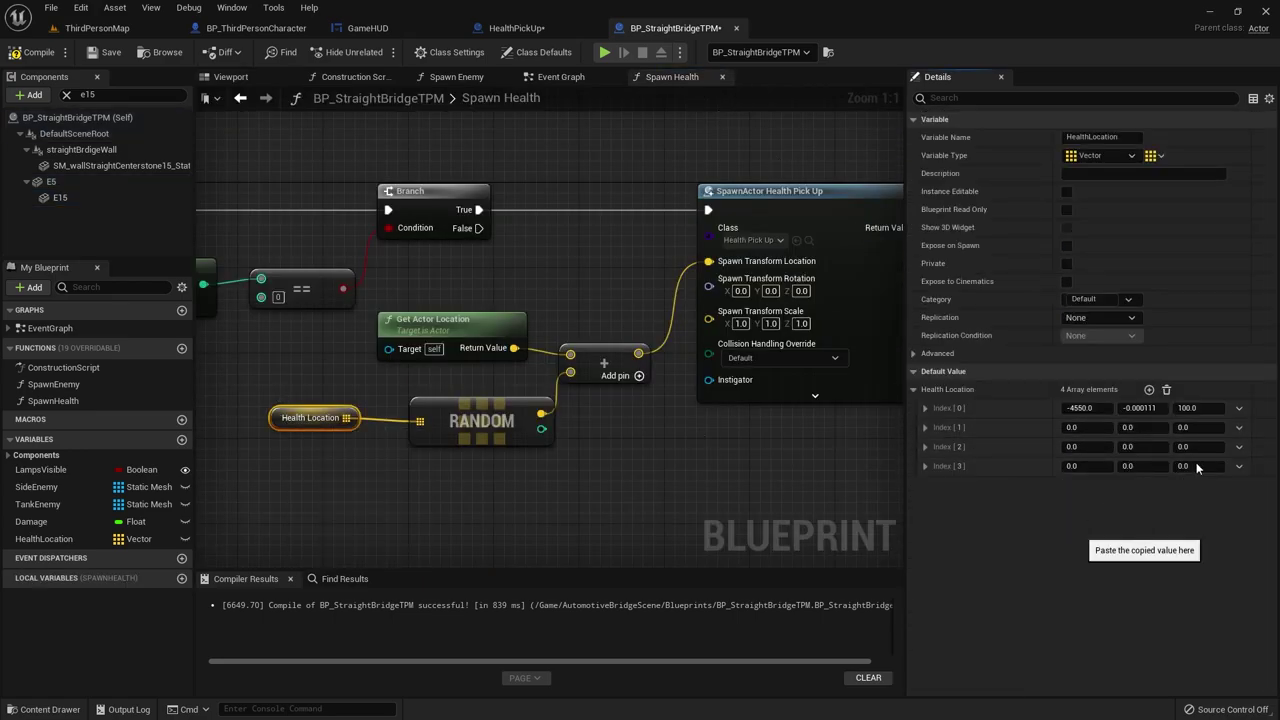
{"action": "left_click", "coordinate": [1209, 427]}
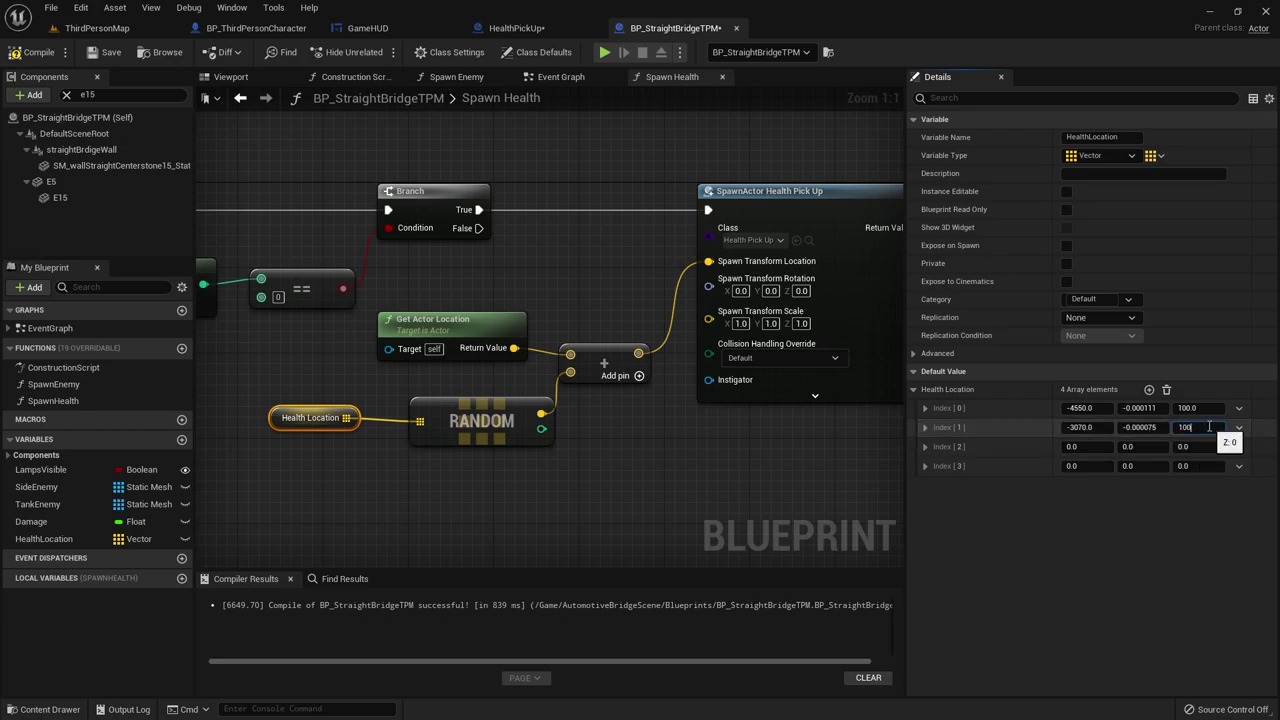
Step: Delete the two empty Health Location entries, leaving two elements
{"action": "left_click", "coordinate": [1239, 447]}
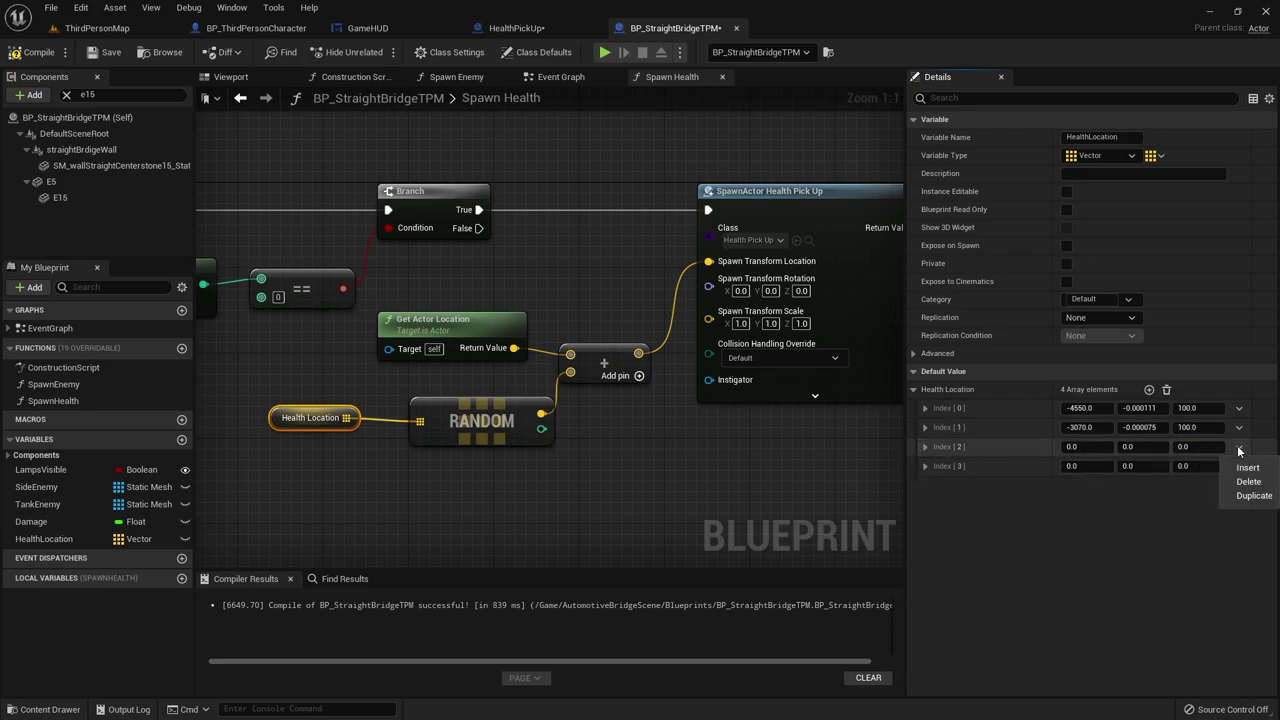
{"action": "left_click", "coordinate": [1243, 472]}
{"action": "right_click", "coordinate": [1240, 450]}
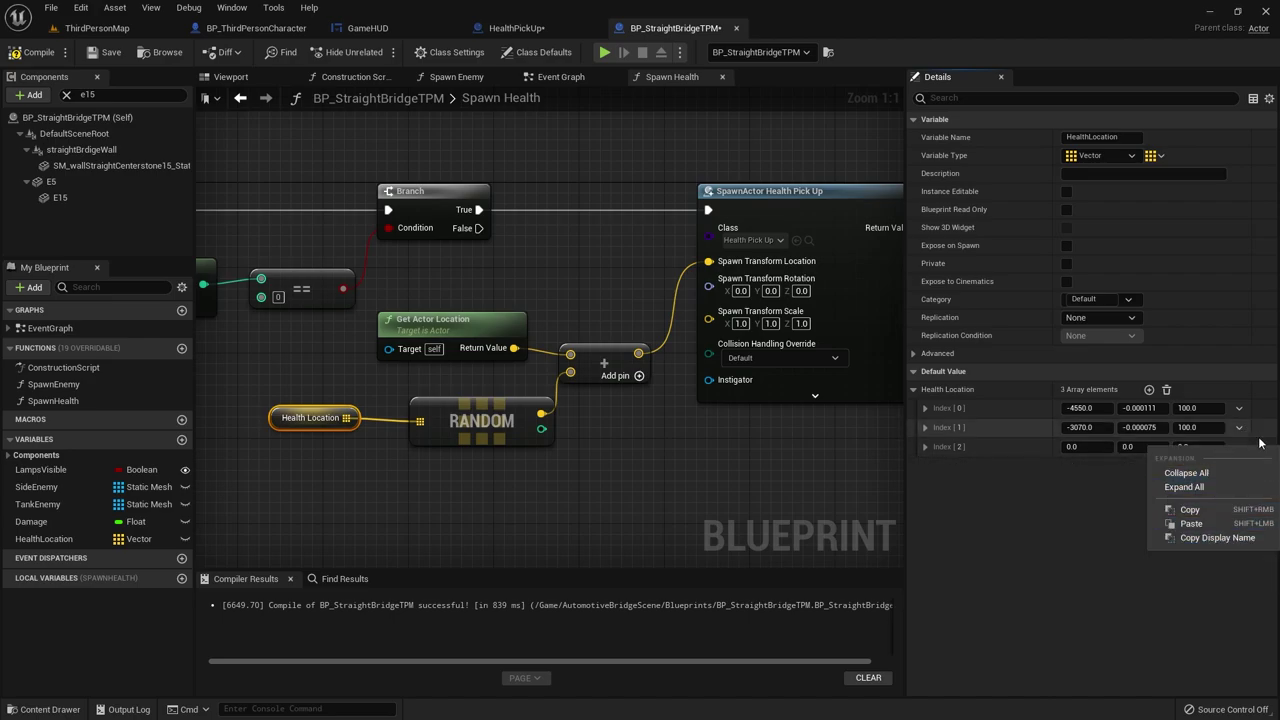
{"action": "left_click", "coordinate": [1214, 486]}
{"action": "left_click", "coordinate": [1239, 447]}
{"action": "left_click", "coordinate": [1243, 487]}
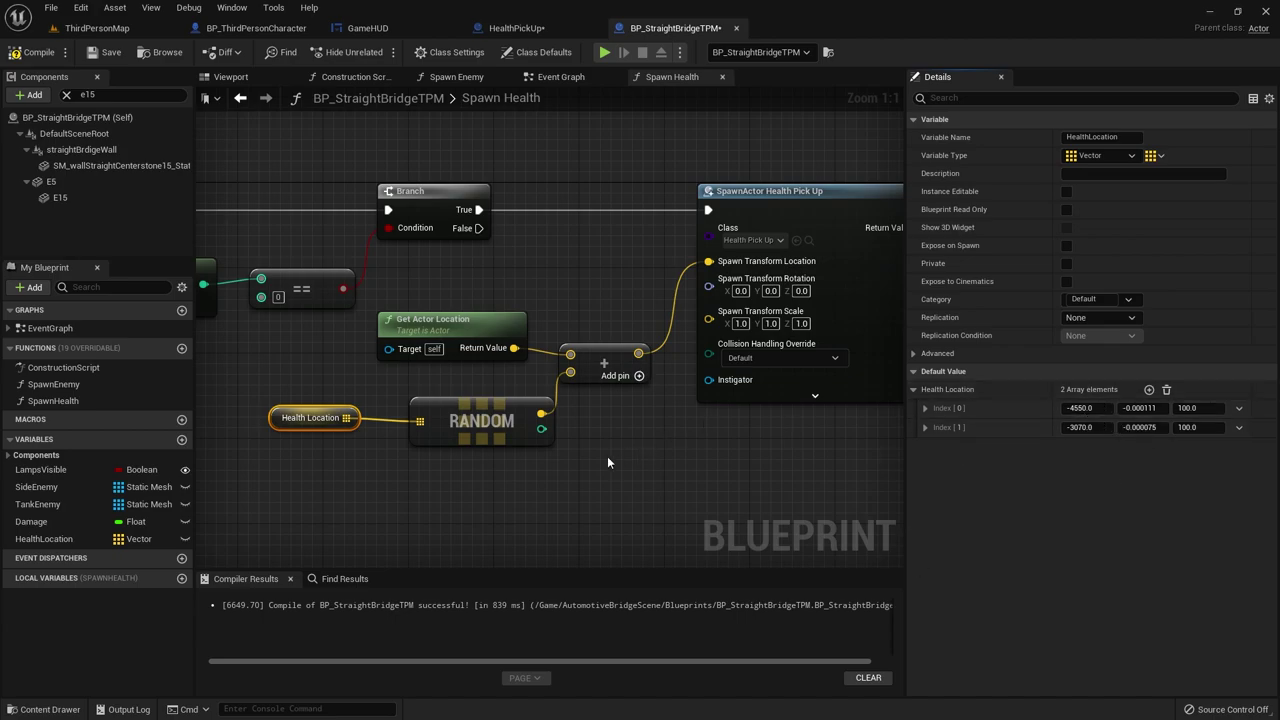
{"action": "right_click_drag", "start_coordinate": [278, 386], "coordinate": [736, 343]}
Step: Set the Random Integer in Range Max to 1 and recheck the Health Location node
{"action": "left_click", "coordinate": [506, 303]}
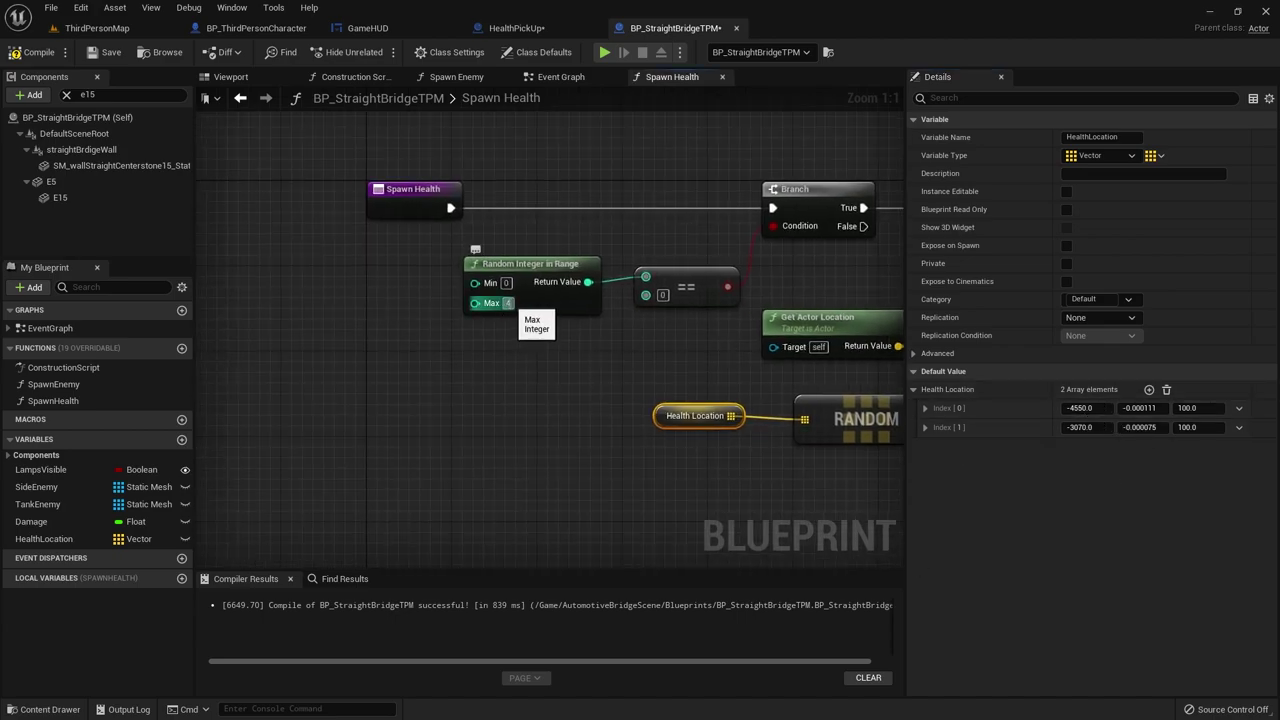
{"action": "left_click", "coordinate": [571, 443]}
{"action": "right_click_drag", "start_coordinate": [571, 443], "coordinate": [267, 351]}
{"action": "scroll", "coordinate": [443, 420], "scroll_direction": "down", "scroll_amount": 2}
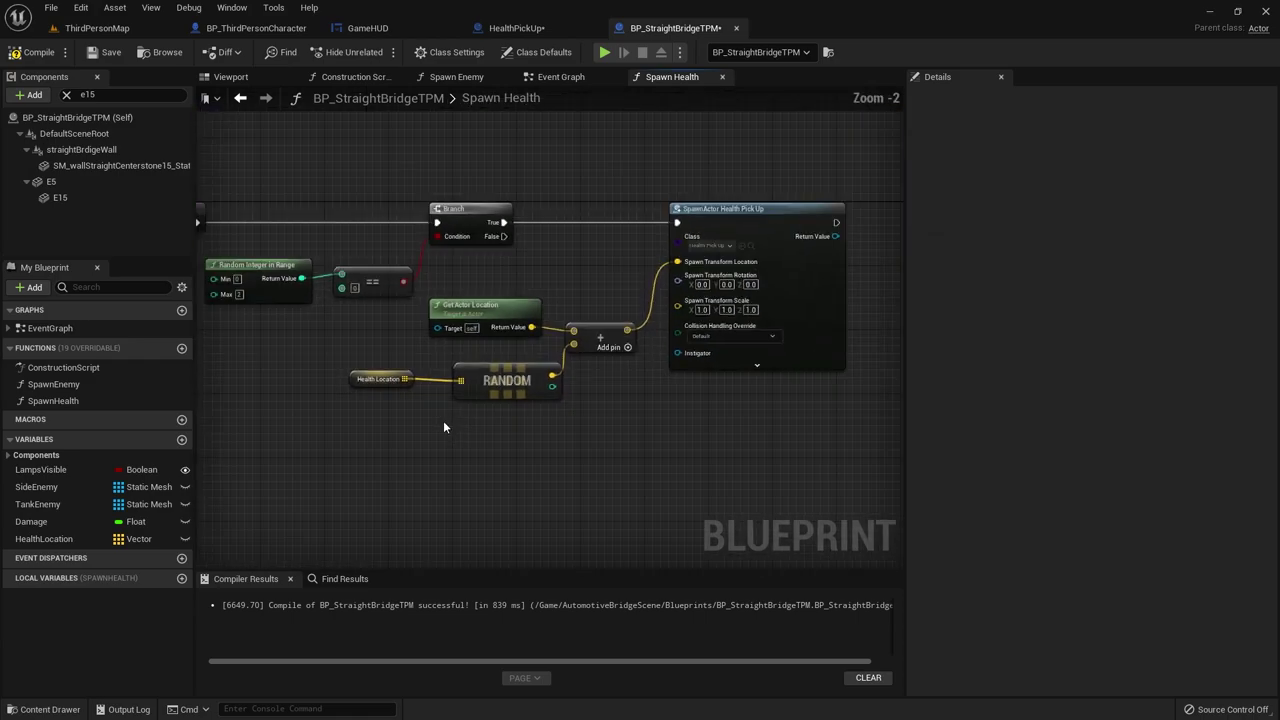
{"action": "right_click_drag", "start_coordinate": [443, 420], "coordinate": [574, 475]}
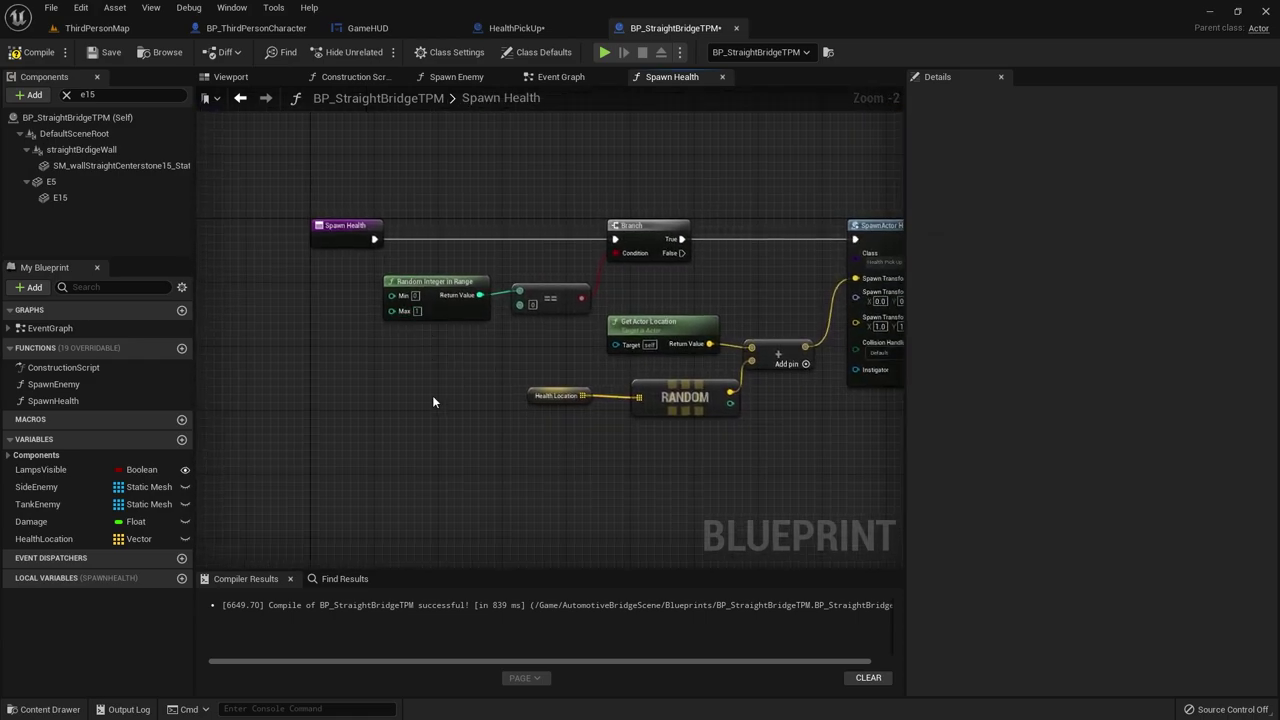
{"action": "scroll", "coordinate": [433, 401], "scroll_direction": "up", "scroll_amount": 1}
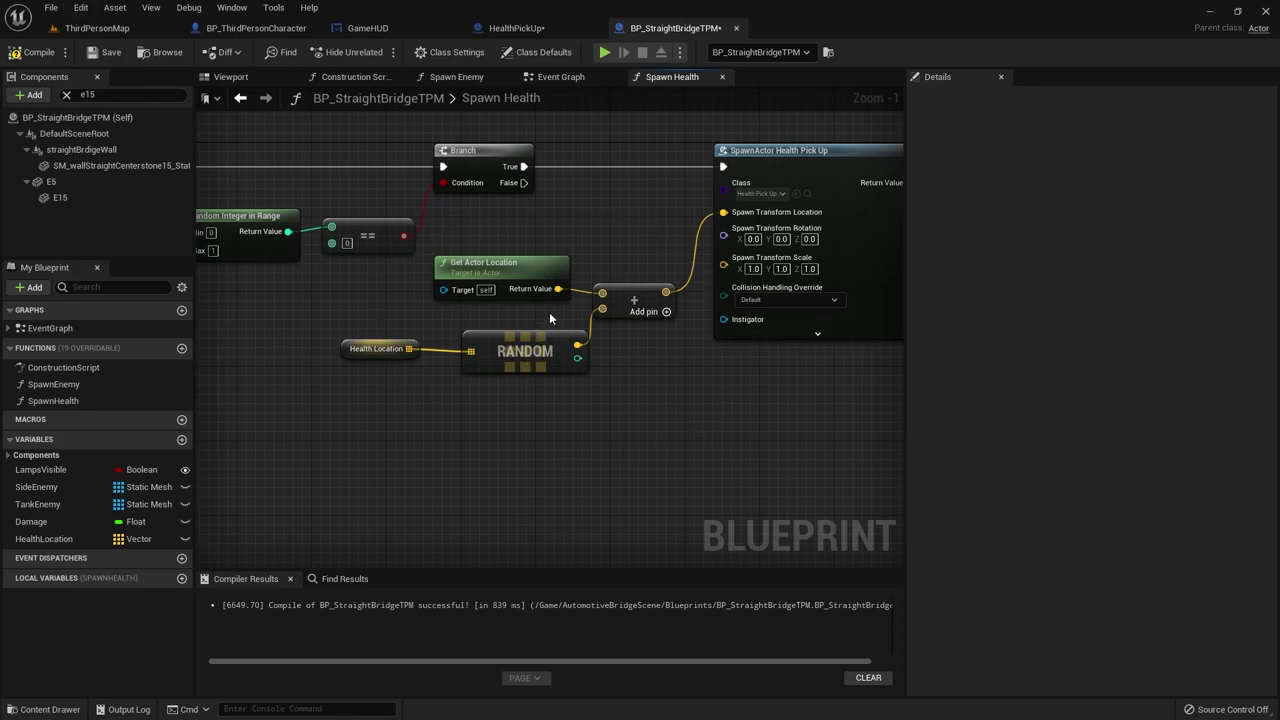
{"action": "left_click", "coordinate": [376, 350]}
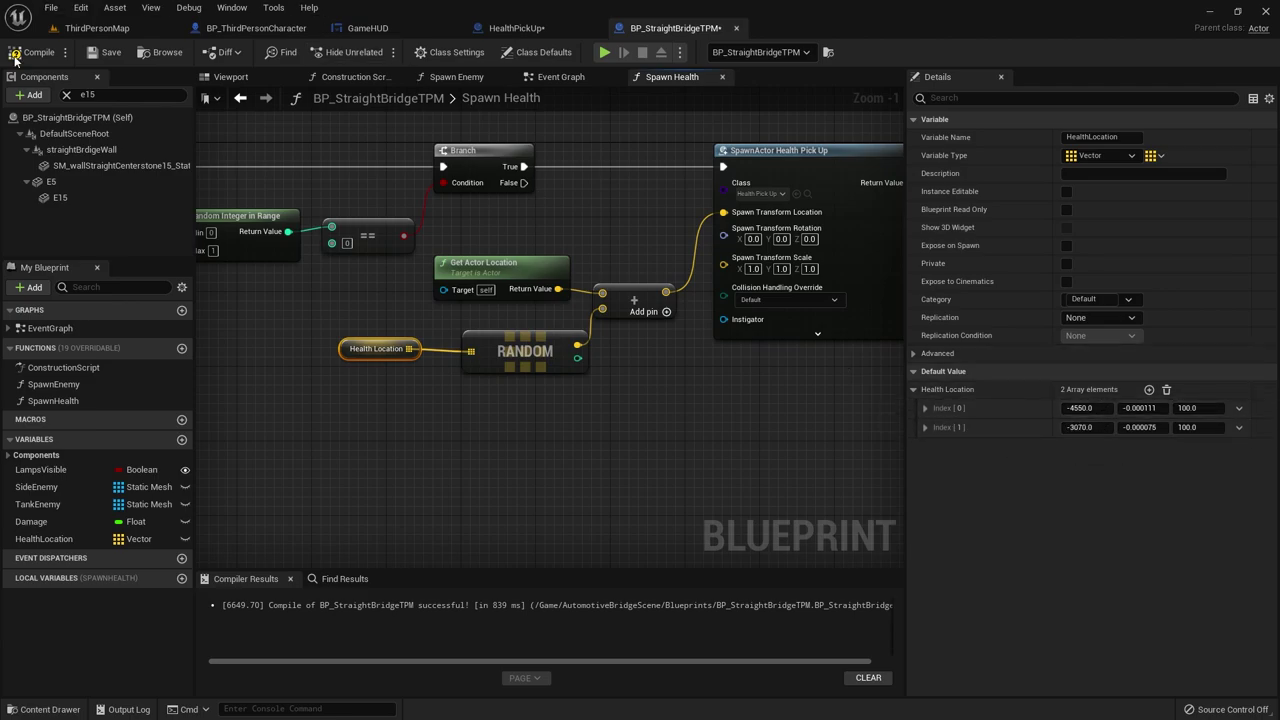
Step: Compile and save BP_StraightBridgeTPM, run a quick ThirdPersonMap play test, and return to Spawn Health
{"action": "left_click", "coordinate": [107, 52]}
{"action": "left_click", "coordinate": [92, 28]}
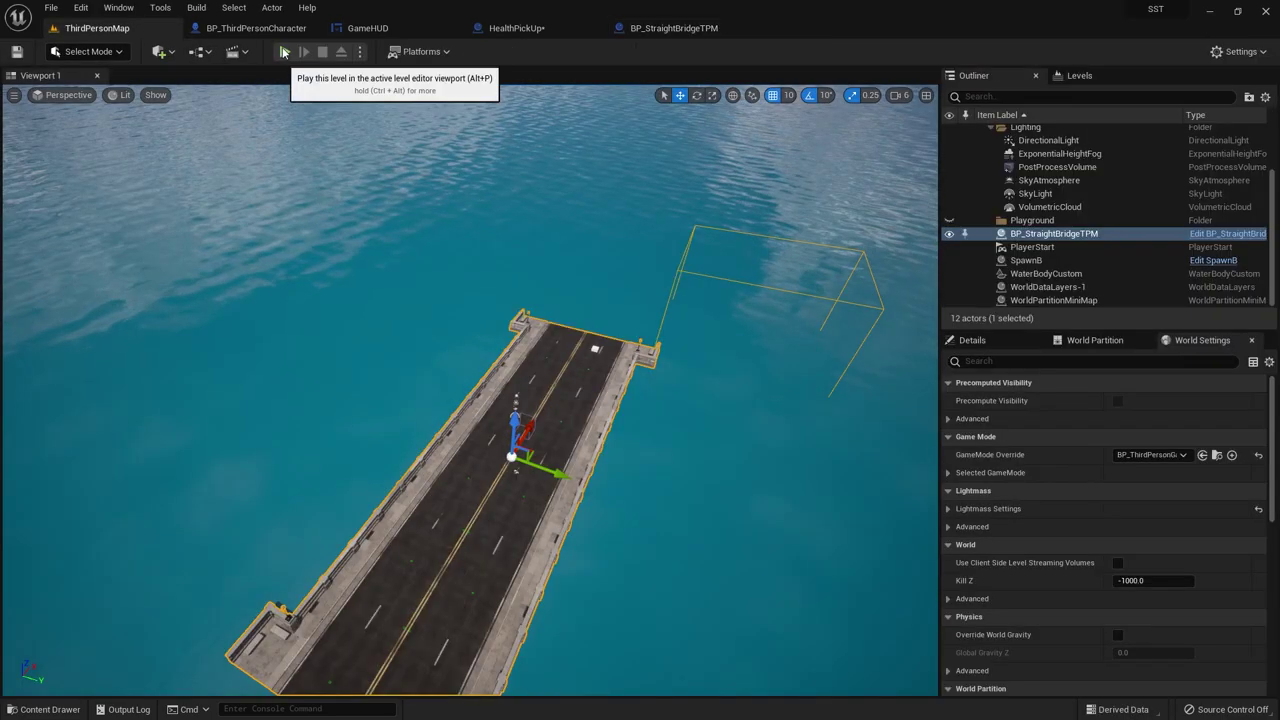
{"action": "key", "text": "alt+p"}
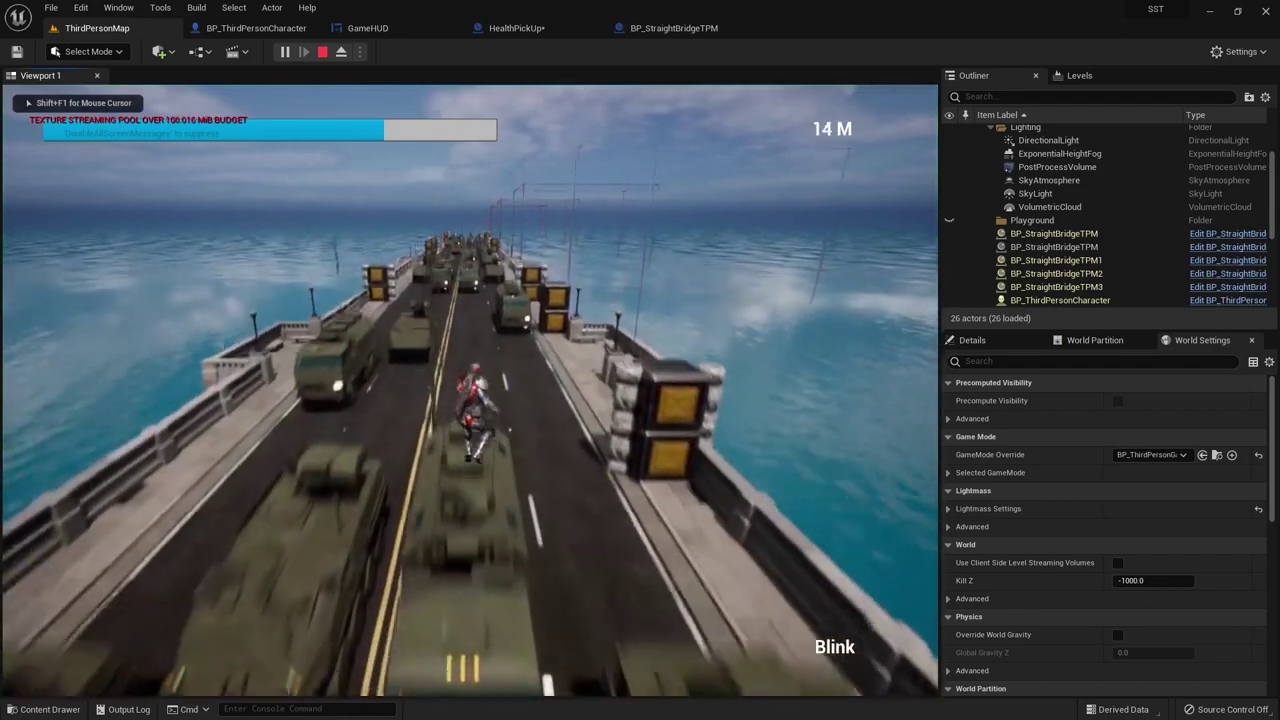
{"action": "key", "text": "Escape"}
{"action": "left_click", "coordinate": [674, 28]}
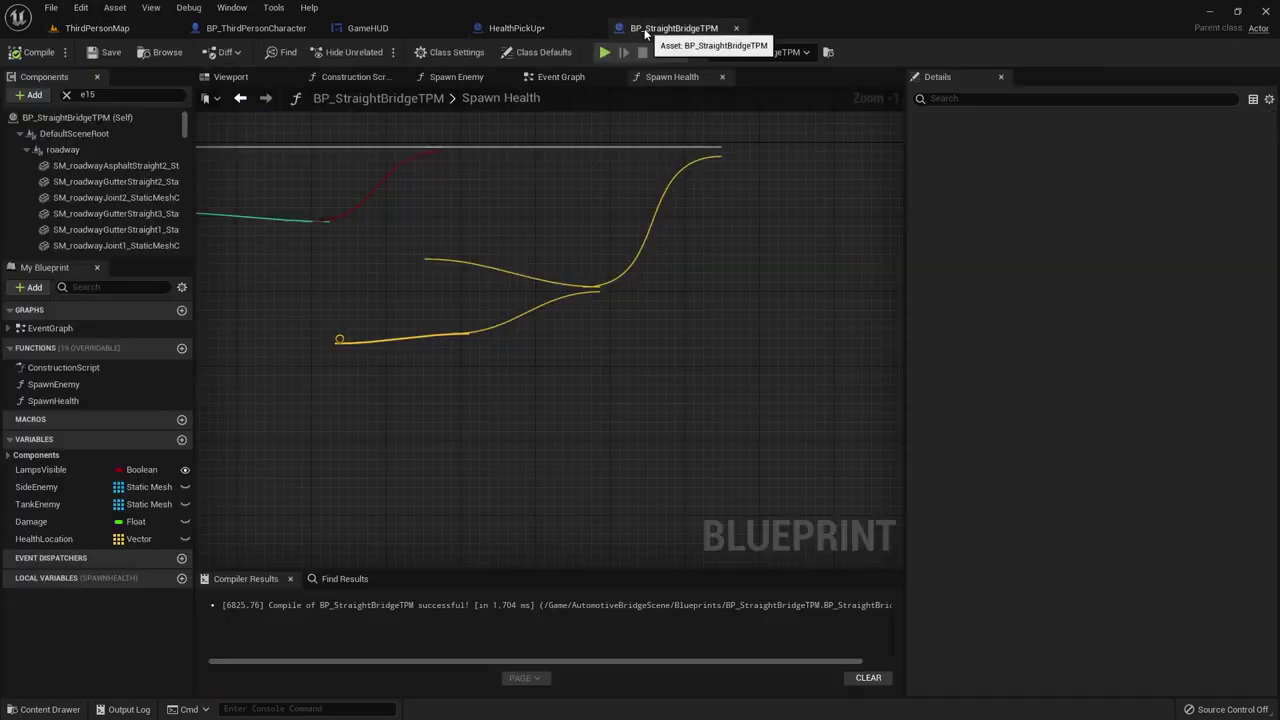
{"action": "right_click_drag", "start_coordinate": [470, 322], "coordinate": [811, 427]}
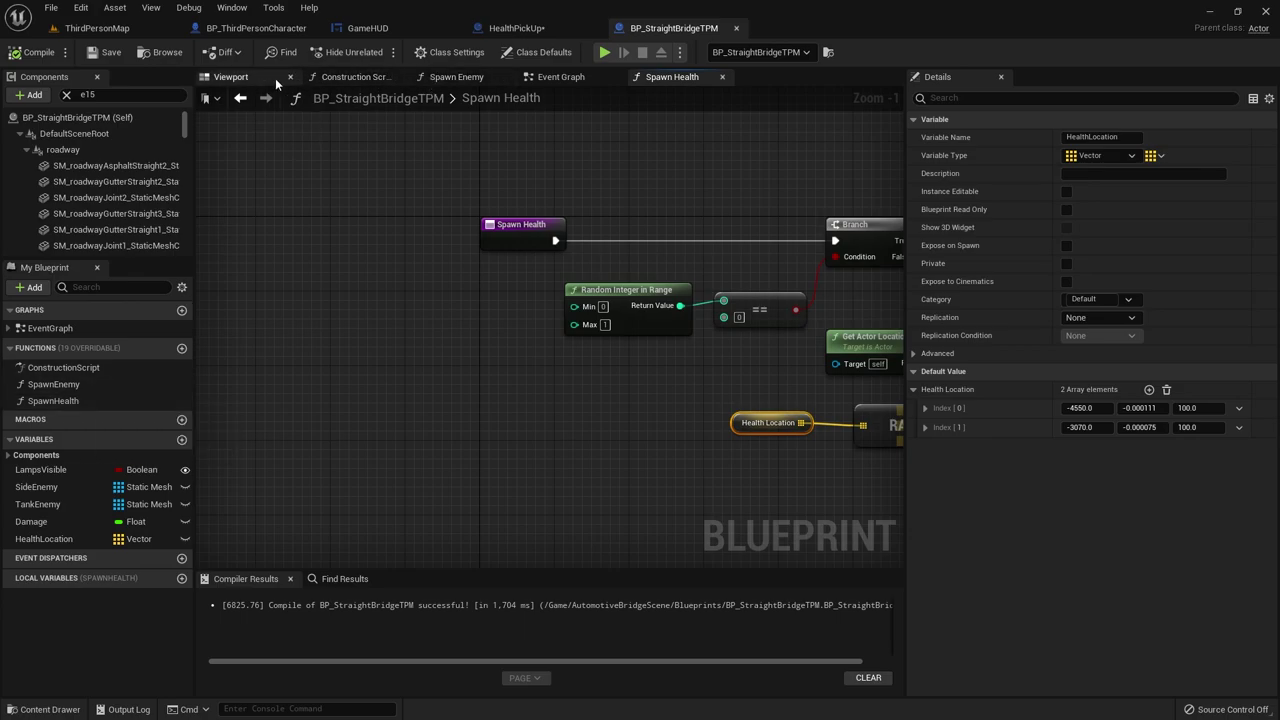
Step: Call Spawn Health from Event BeginPlay before Spawn Enemy, save, and return to ThirdPersonMap
{"action": "left_click", "coordinate": [532, 80]}
{"action": "right_click_drag", "start_coordinate": [532, 203], "coordinate": [751, 286]}
{"action": "scroll", "coordinate": [612, 371], "scroll_direction": "down", "scroll_amount": 5}
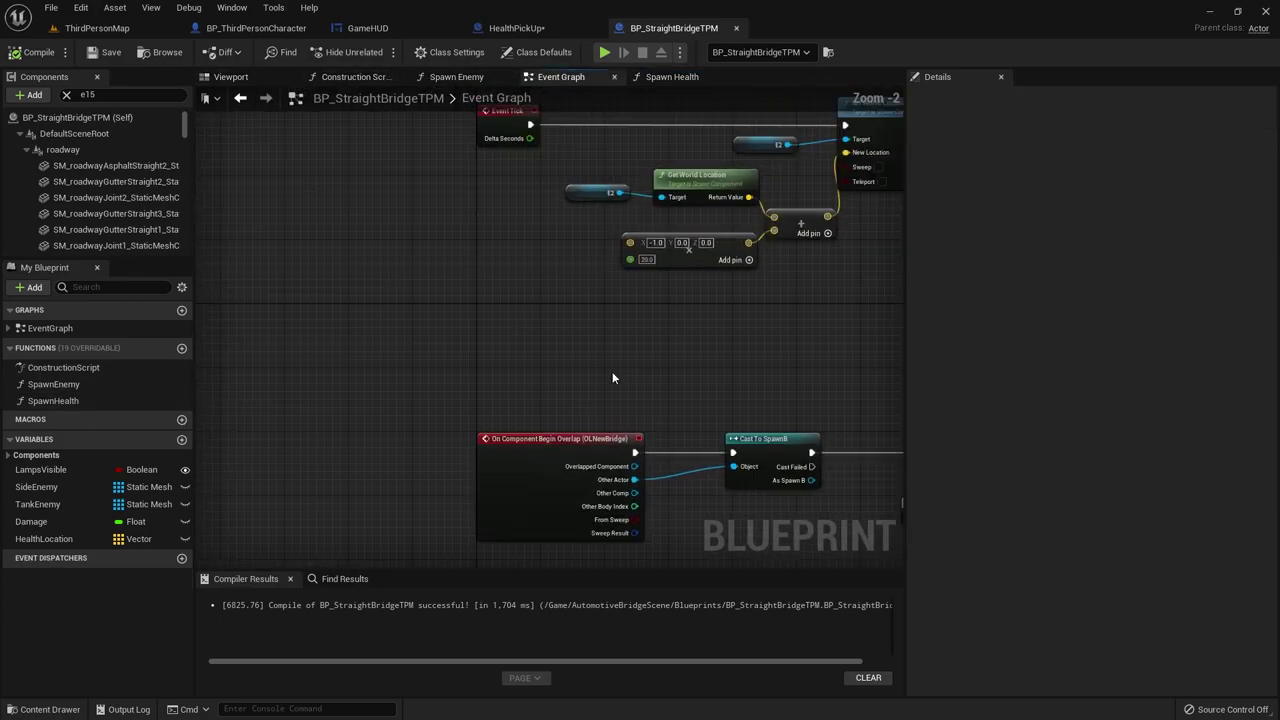
{"action": "scroll", "coordinate": [506, 372], "scroll_direction": "up", "scroll_amount": 6}
{"action": "right_click_drag", "start_coordinate": [629, 406], "coordinate": [437, 394]}
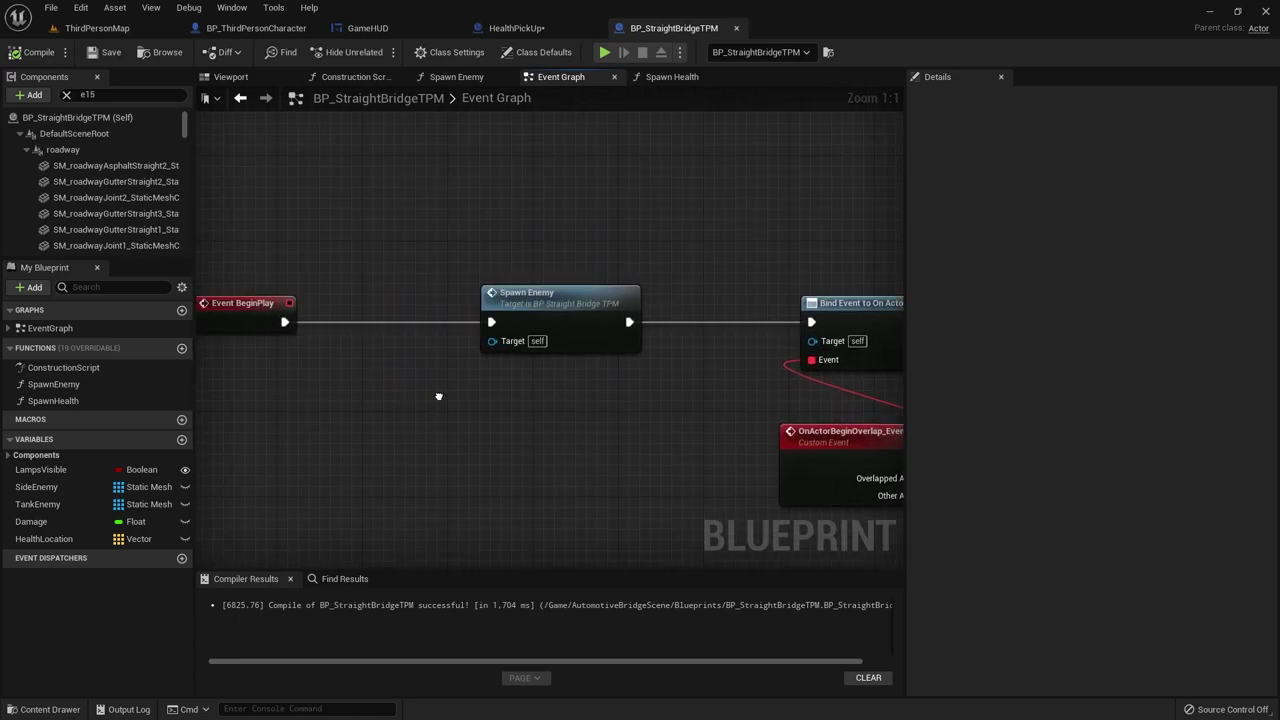
{"action": "mouse_move", "coordinate": [53, 400]}
{"action": "left_mouse_down"}
{"action": "mouse_move", "coordinate": [458, 355]}
{"action": "mouse_move", "coordinate": [405, 332]}
{"action": "mouse_move", "coordinate": [418, 321]}
{"action": "left_mouse_up"}
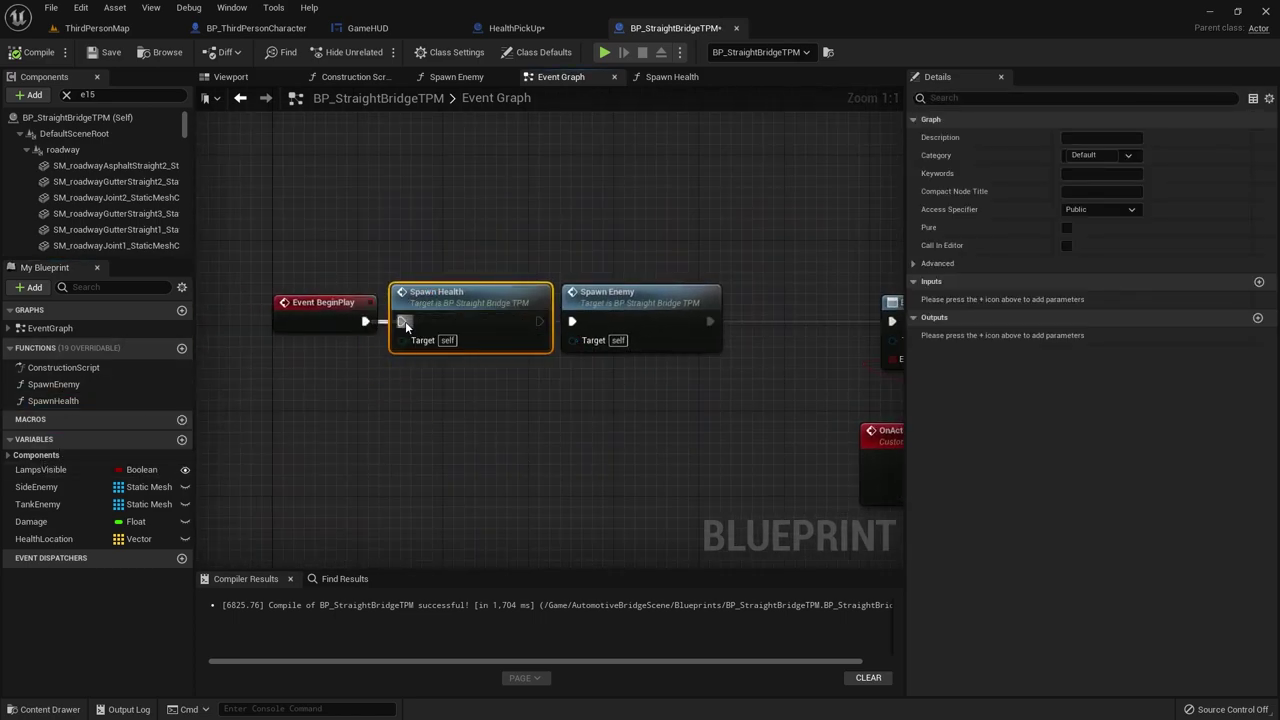
{"action": "left_click_drag", "start_coordinate": [543, 321], "coordinate": [558, 322]}
{"action": "left_click_drag", "start_coordinate": [321, 306], "coordinate": [251, 306]}
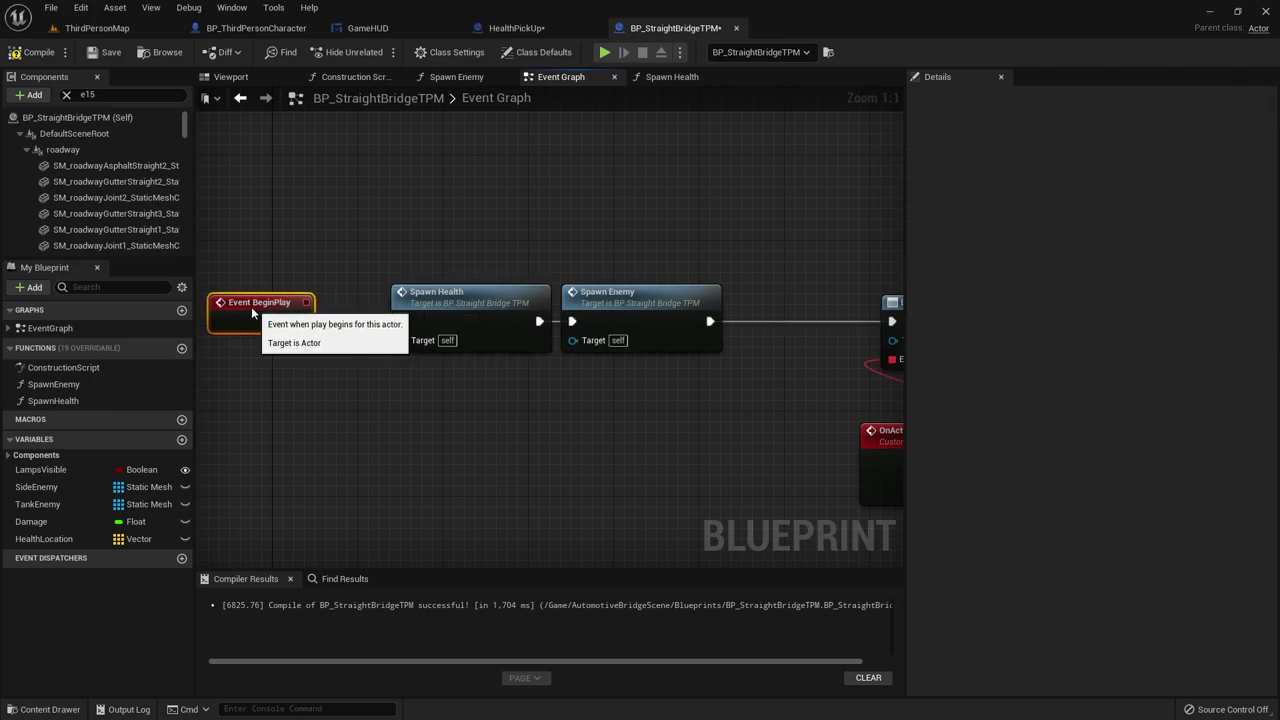
{"action": "left_click", "coordinate": [426, 307]}
{"action": "left_click_drag", "start_coordinate": [426, 307], "coordinate": [406, 307]}
{"action": "left_click", "coordinate": [441, 216]}
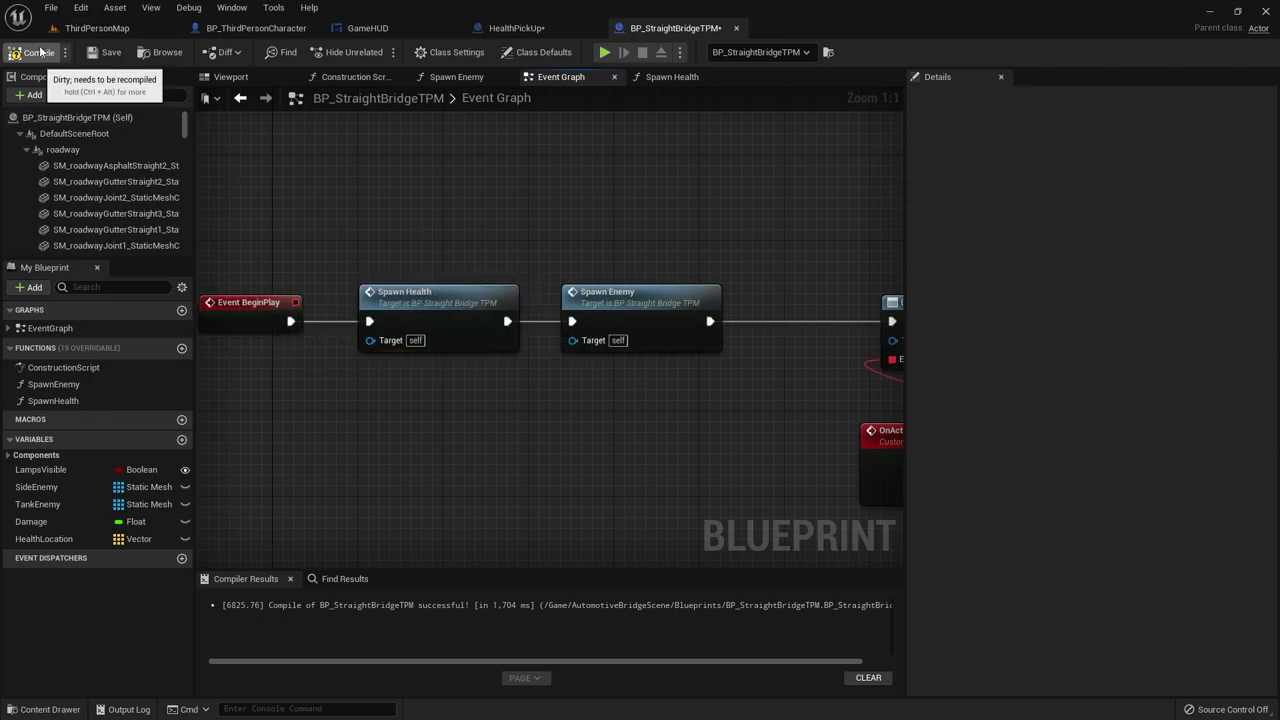
{"action": "left_click", "coordinate": [98, 52]}
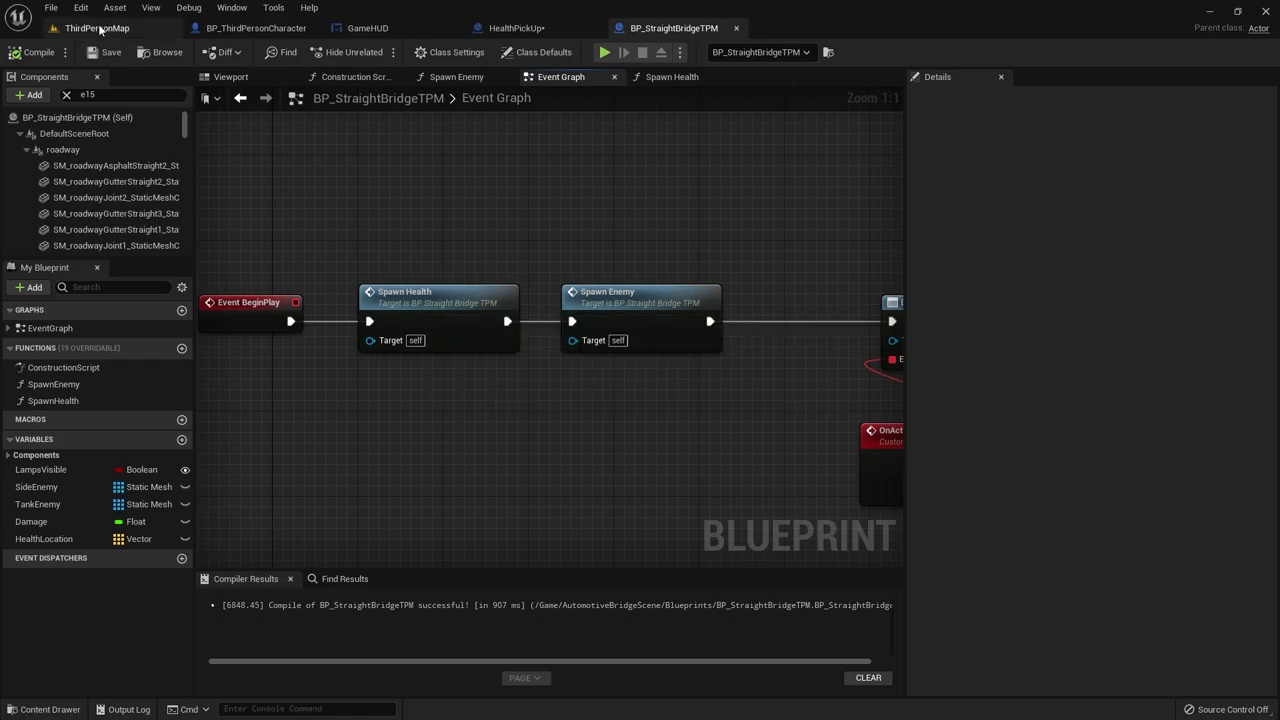
{"action": "left_click", "coordinate": [97, 28]}
{"action": "left_click", "coordinate": [284, 51]}
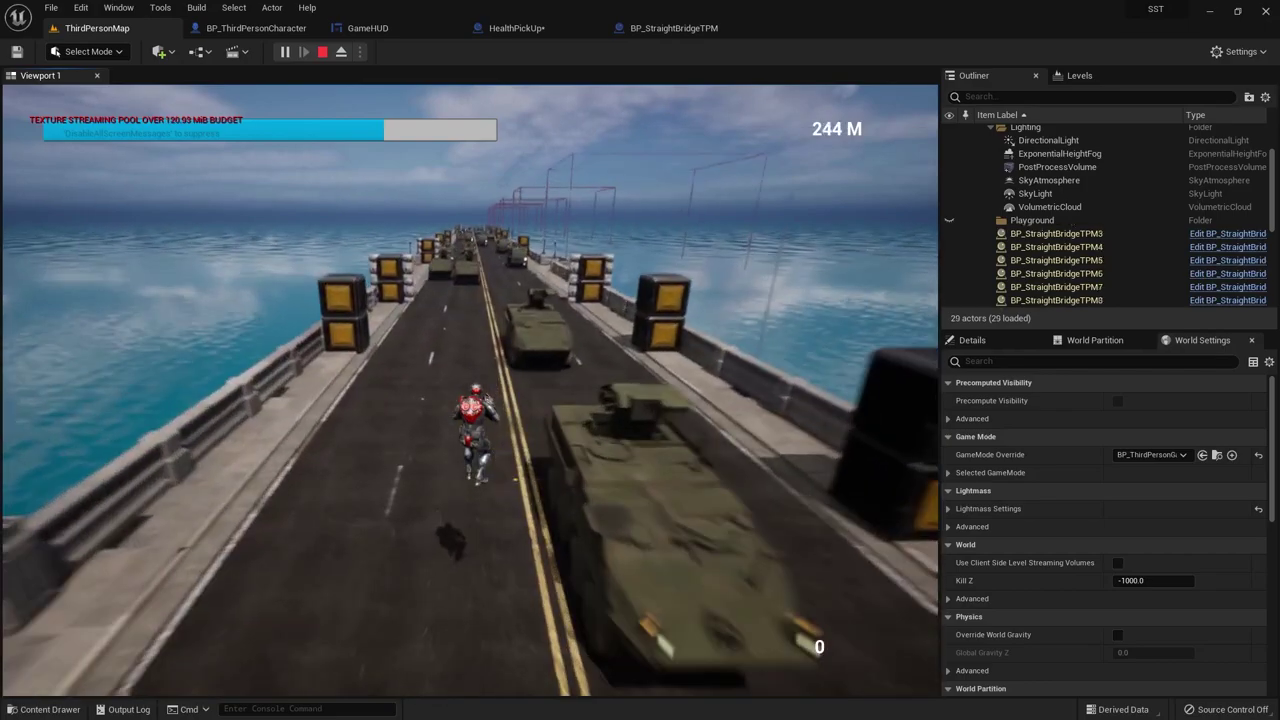
{"action": "key", "text": "Escape"}
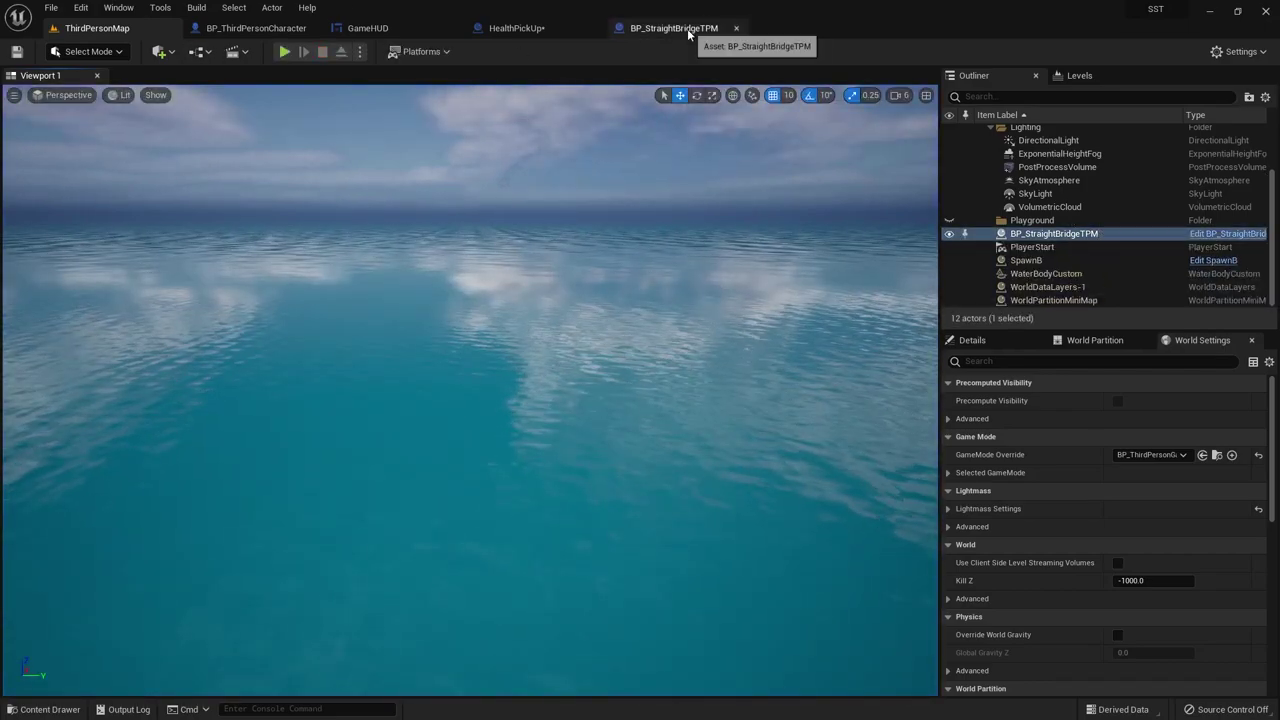
Step: Browse BP_StraightBridgeTPM's graphs, reviewing the Health Location array values in Spawn Health
{"action": "left_click", "coordinate": [690, 28]}
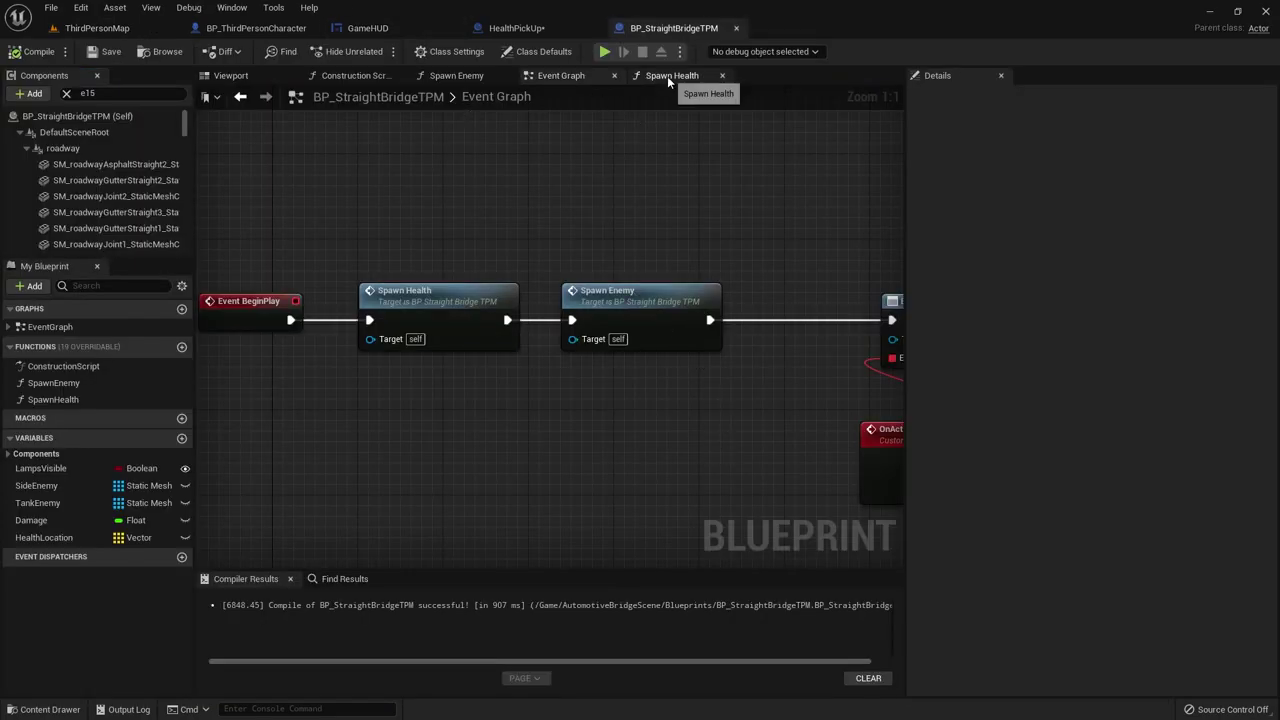
{"action": "left_click", "coordinate": [667, 76]}
{"action": "left_click", "coordinate": [326, 342]}
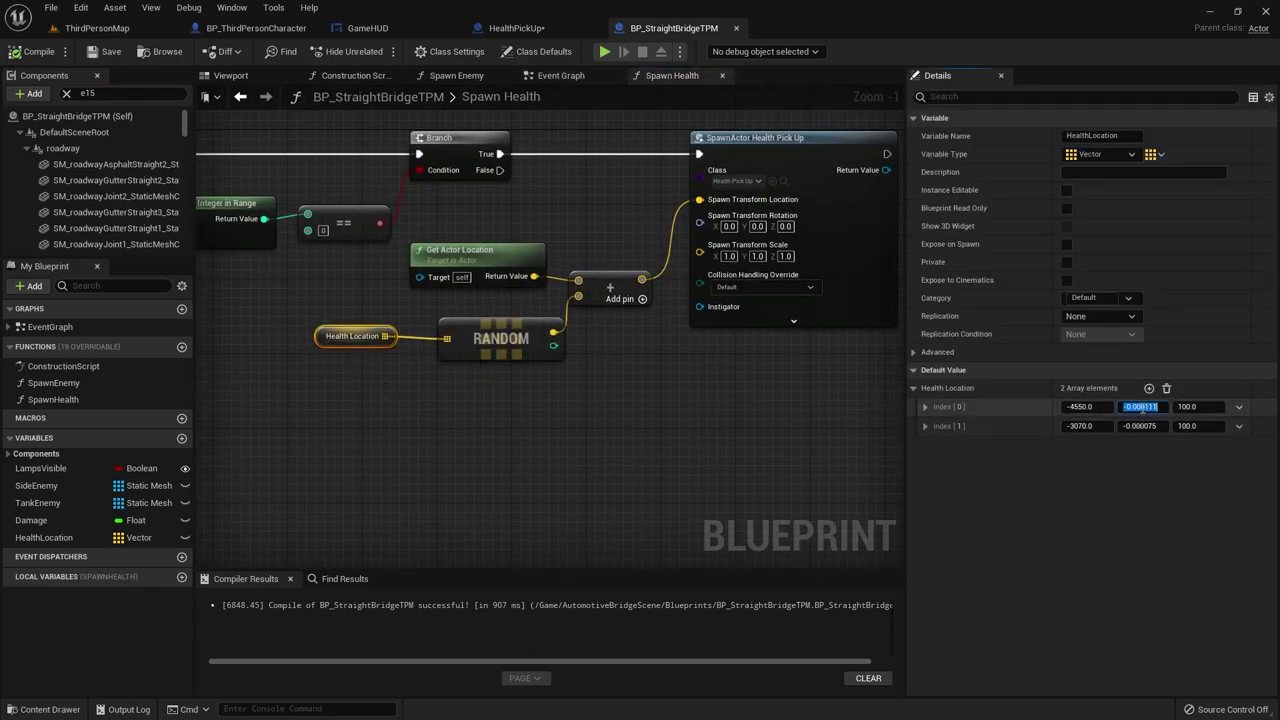
{"action": "left_click", "coordinate": [450, 76]}
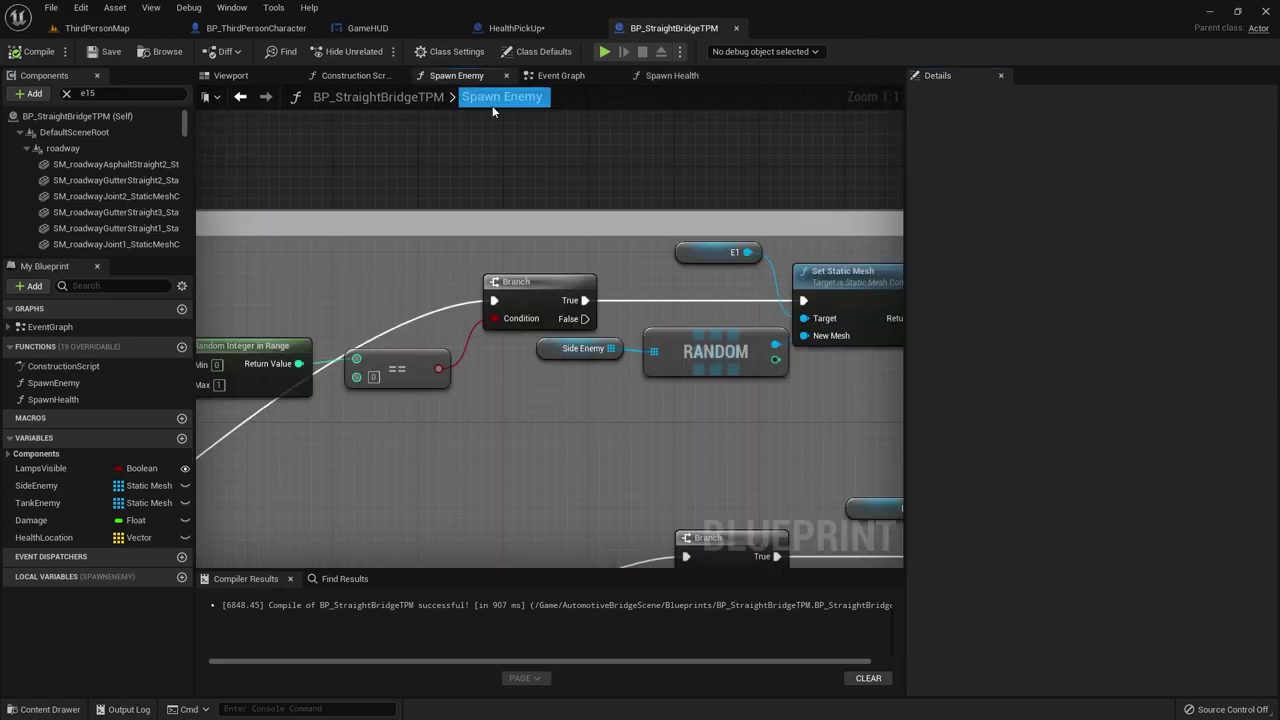
{"action": "left_click", "coordinate": [560, 77]}
{"action": "left_click", "coordinate": [322, 77]}
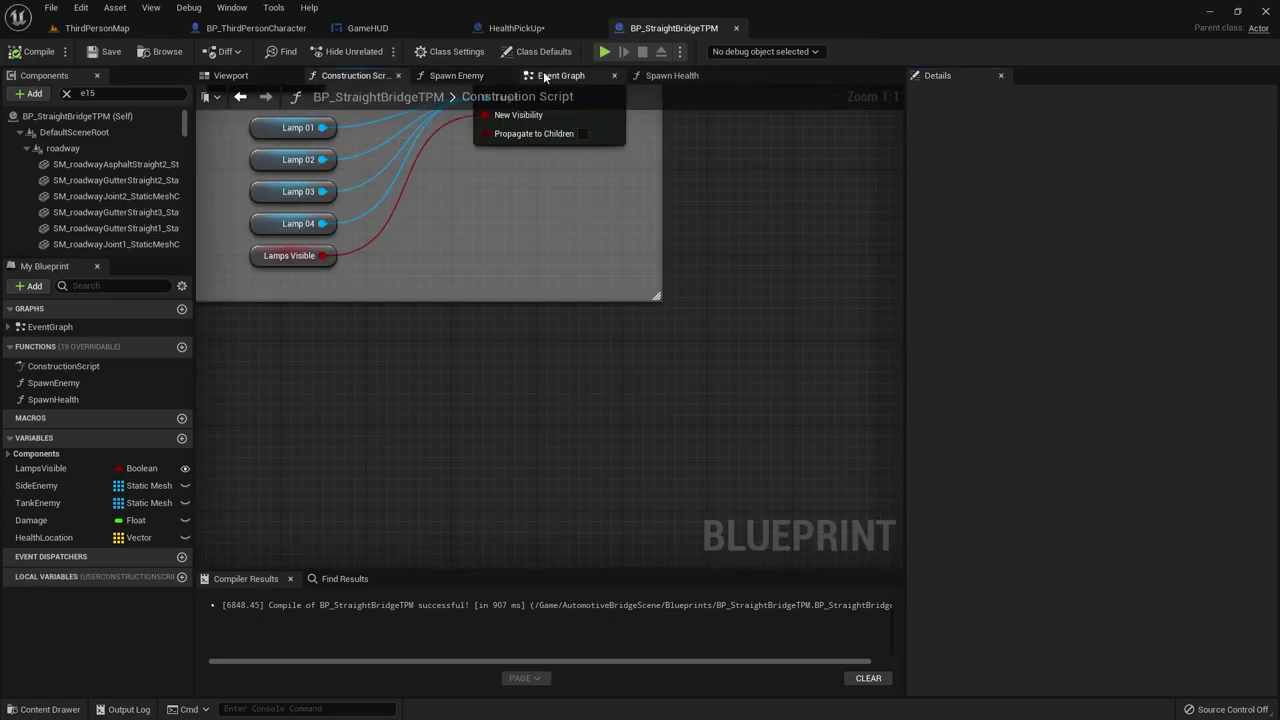
Step: Inspect the E15 component's X and Y location values in the bridge viewport
{"action": "left_click", "coordinate": [241, 75]}
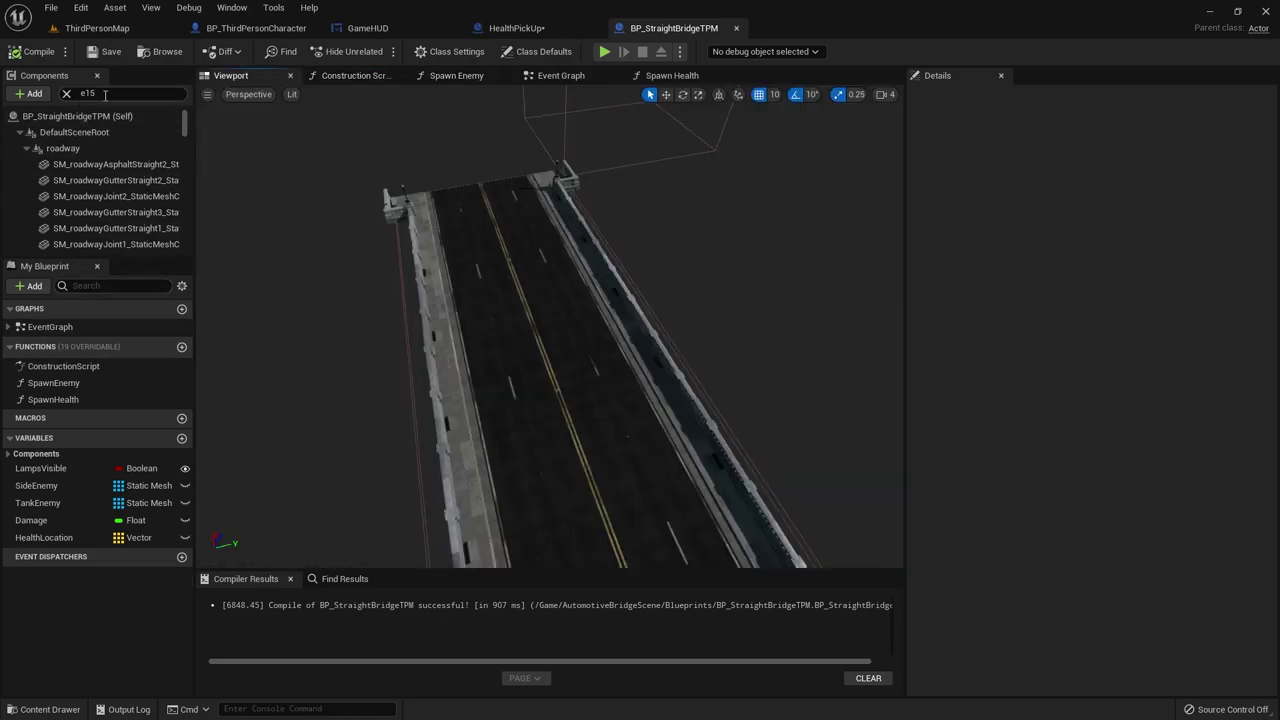
{"action": "type", "text": "5"}
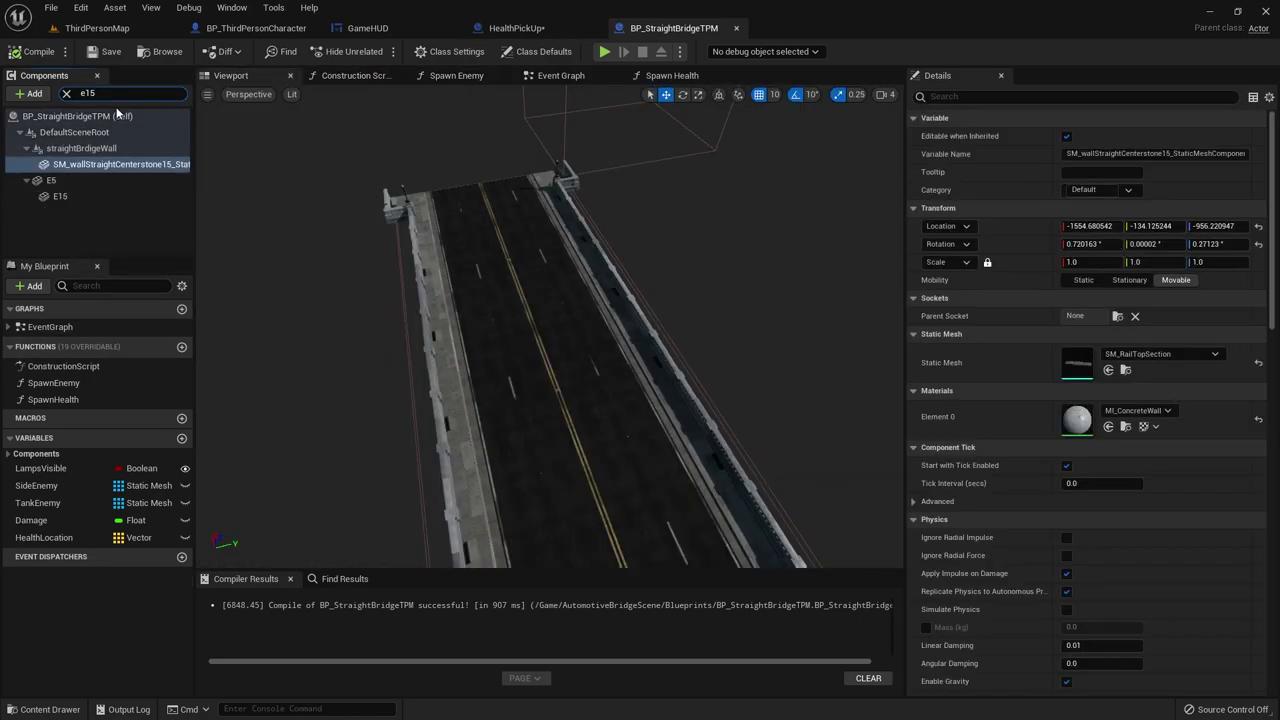
{"action": "left_click", "coordinate": [66, 196]}
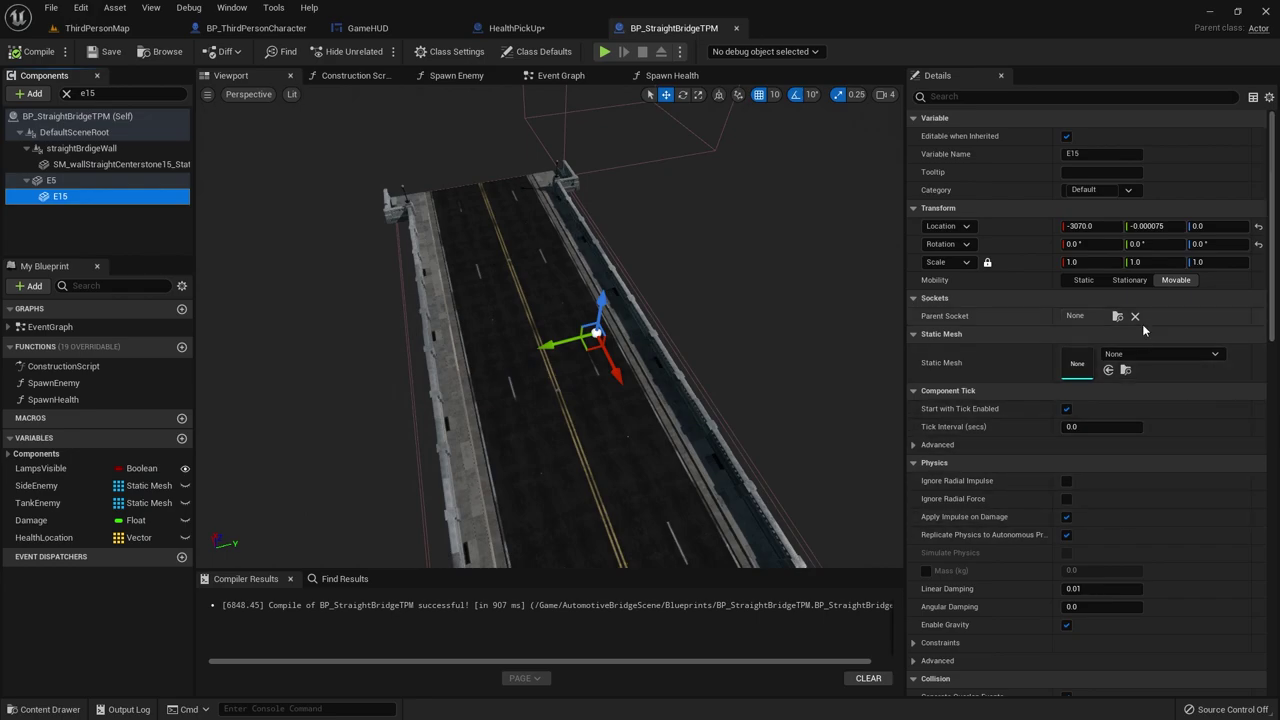
{"action": "left_click", "coordinate": [1094, 227]}
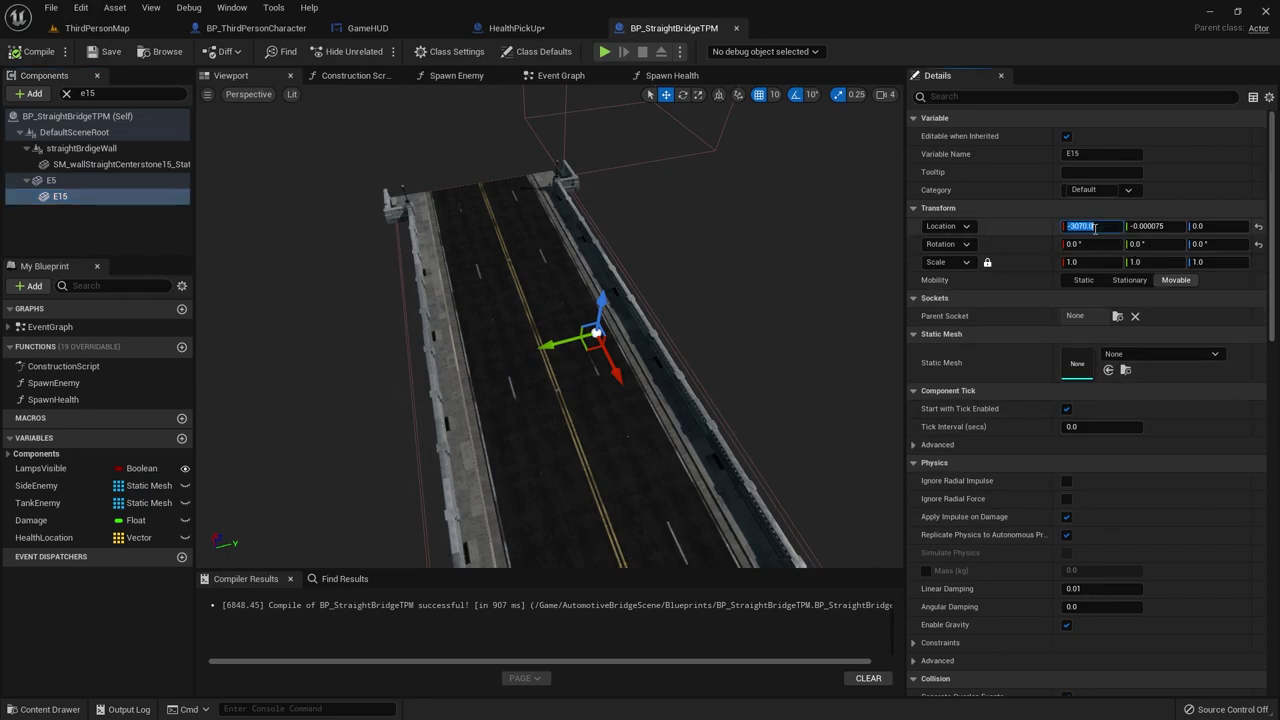
{"action": "key", "text": "Tab"}
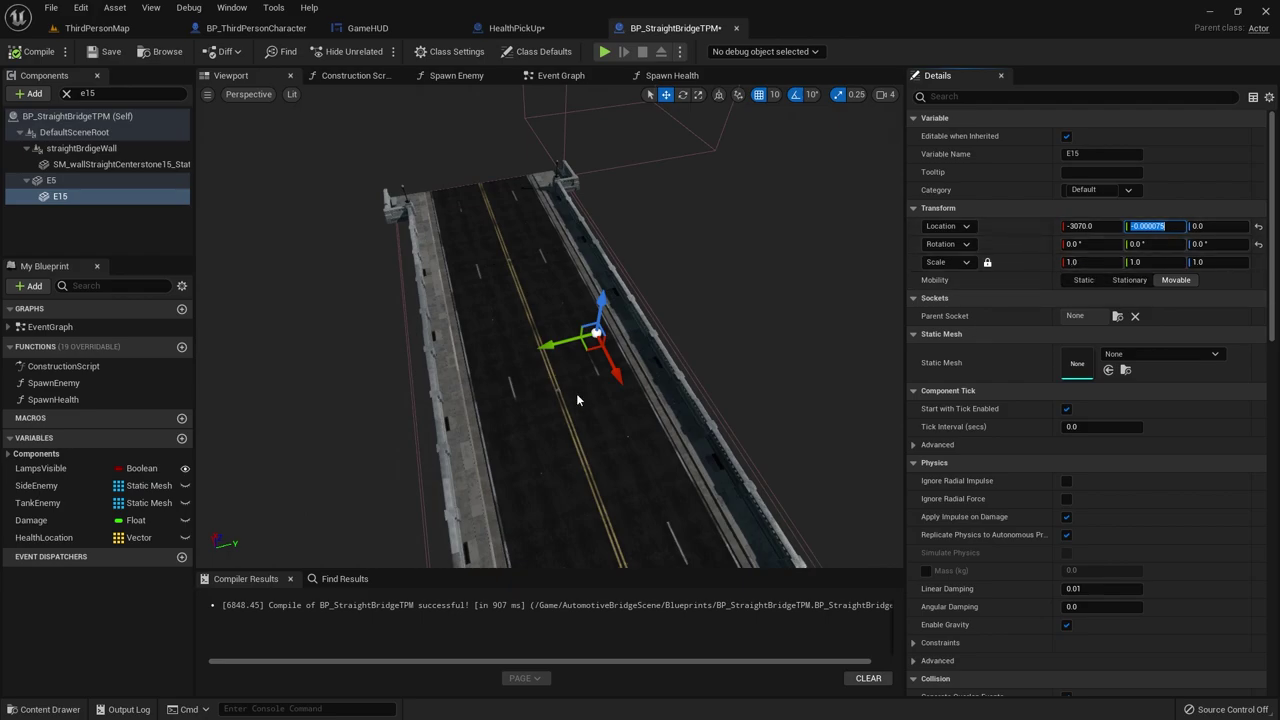
{"action": "left_click_drag", "start_coordinate": [576, 393], "coordinate": [560, 360]}
{"action": "left_click_drag", "start_coordinate": [494, 274], "coordinate": [430, 290]}
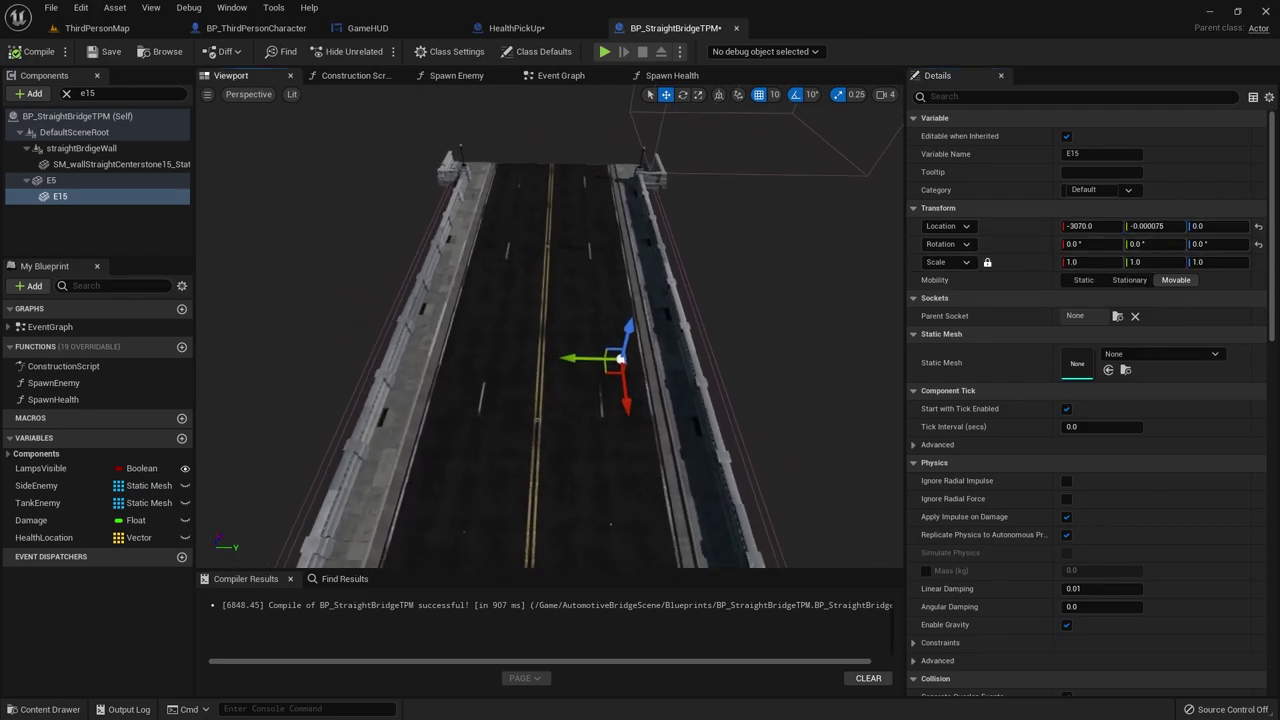
{"action": "left_click_drag", "start_coordinate": [665, 267], "coordinate": [720, 270]}
{"action": "left_click_drag", "start_coordinate": [519, 410], "coordinate": [530, 405]}
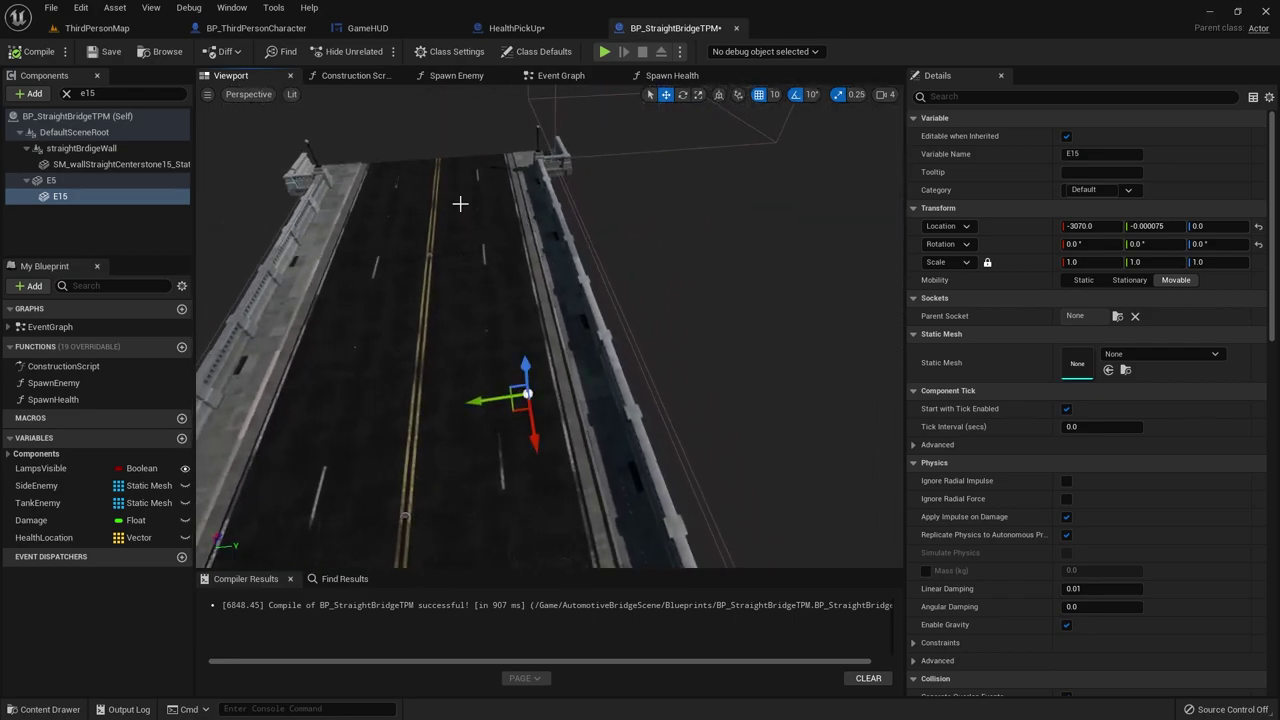
Step: Select and frame the E5 component to check where it sits on the road
{"action": "left_click", "coordinate": [105, 180]}
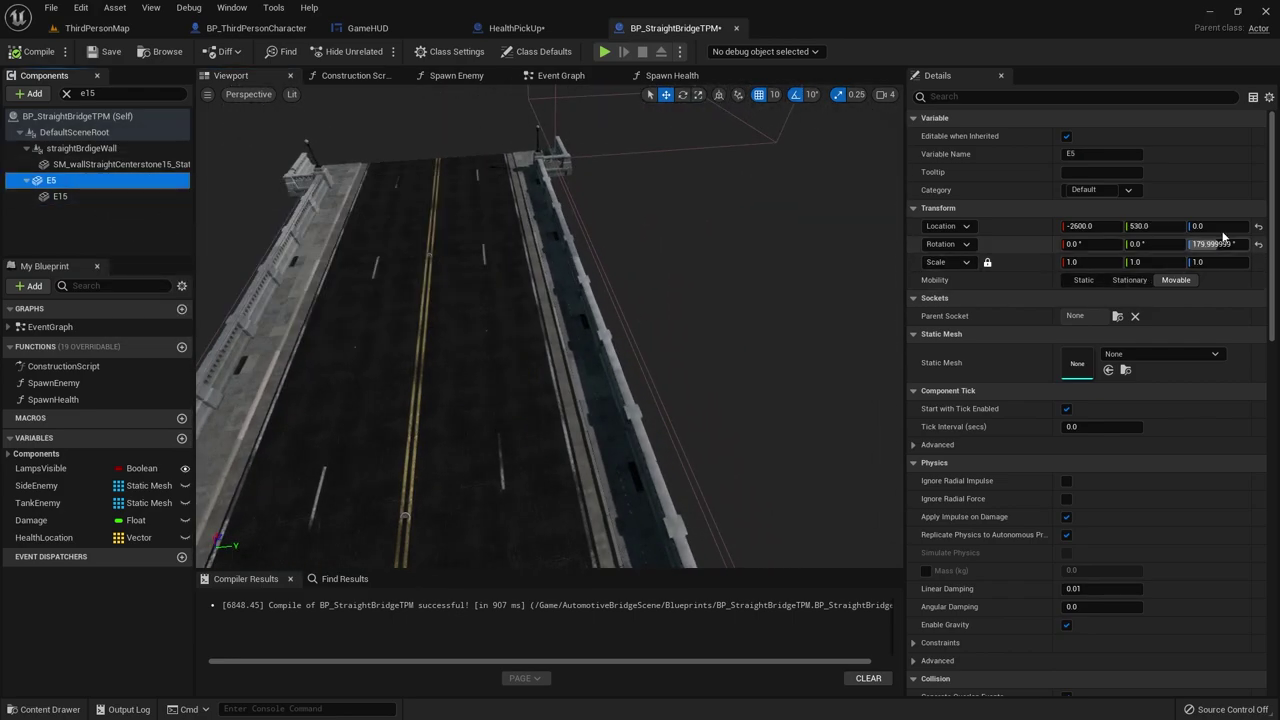
{"action": "left_click_drag", "start_coordinate": [639, 297], "coordinate": [630, 255]}
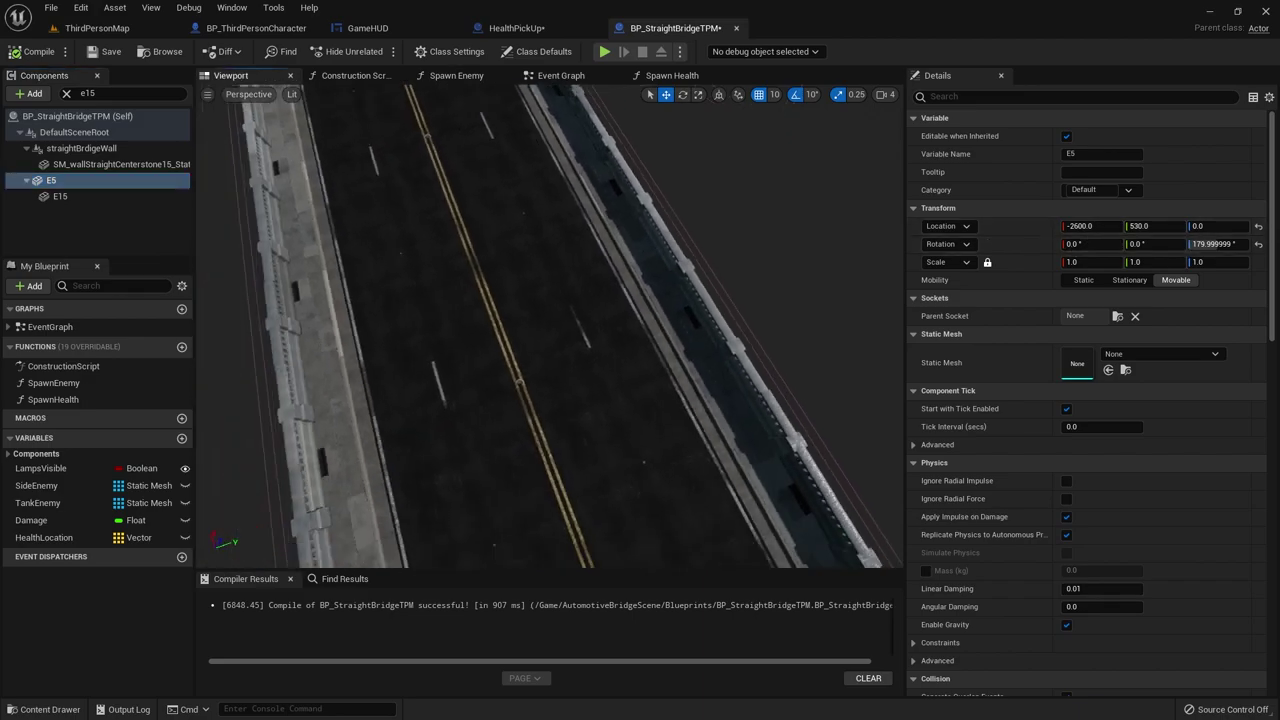
{"action": "key", "text": "f"}
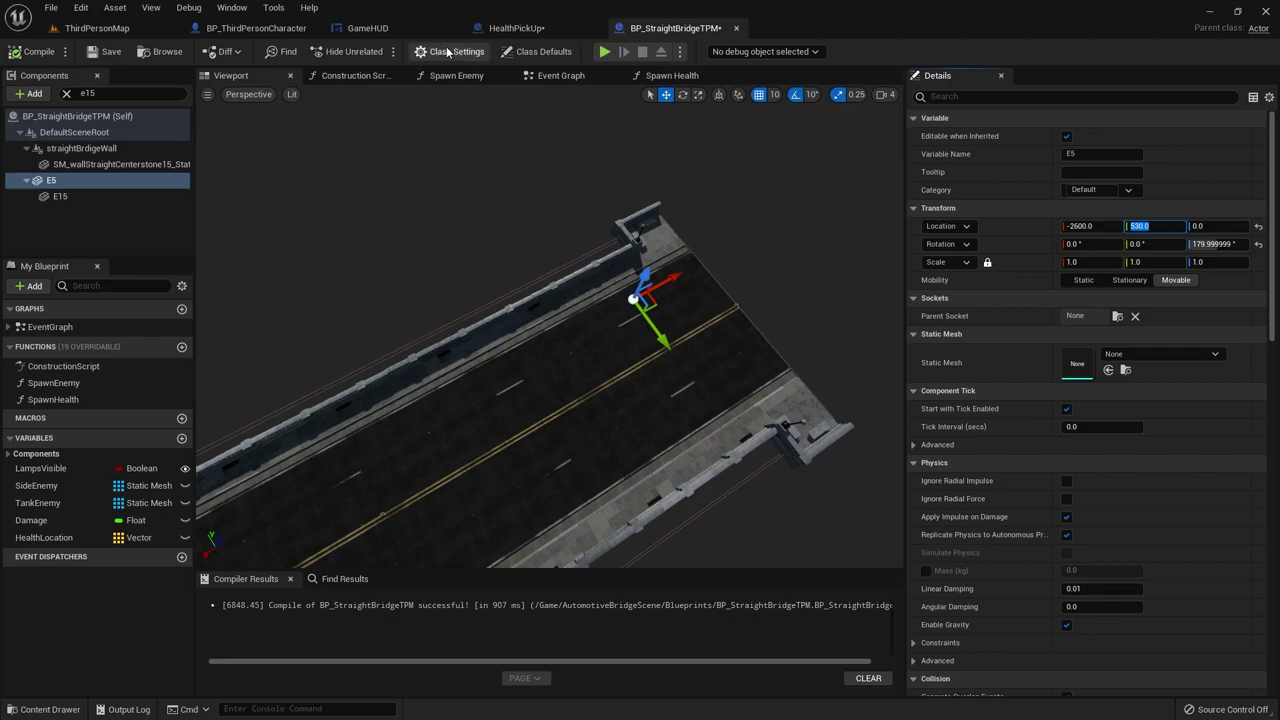
{"action": "left_click", "coordinate": [562, 77]}
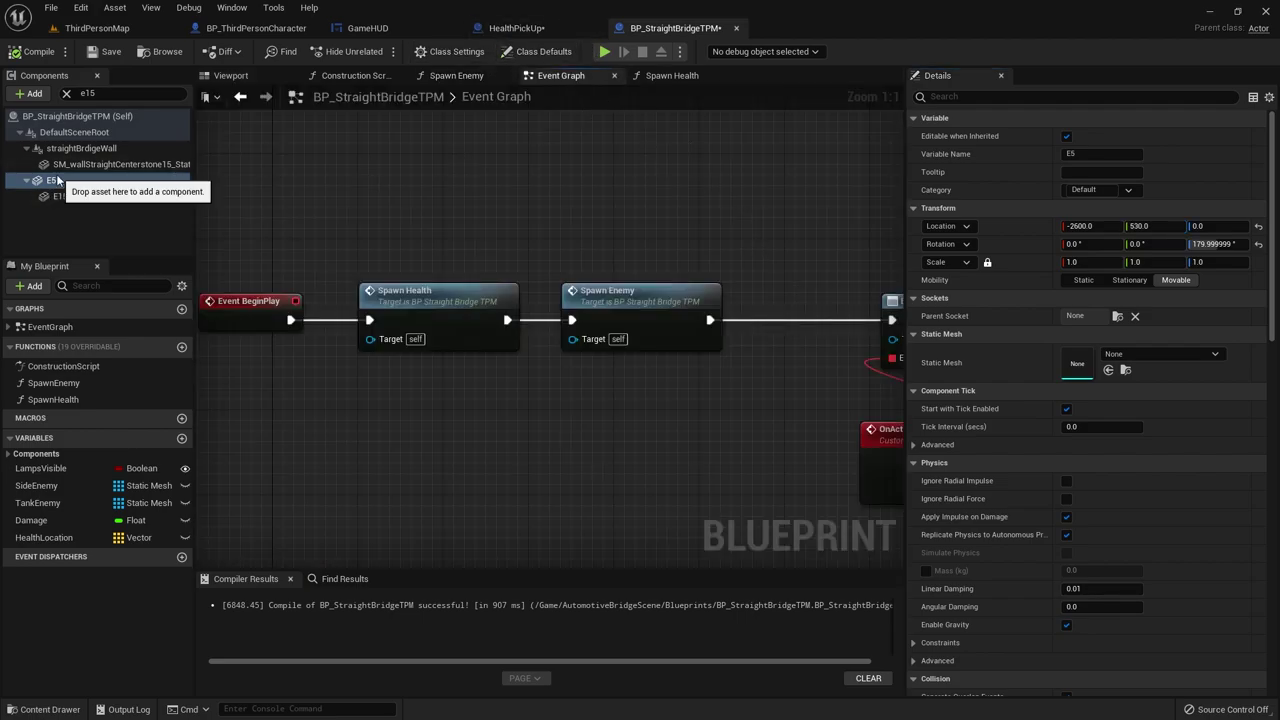
Step: Set Health Location Index [0] Y to 530 and Index [1] Y to -530
{"action": "left_click", "coordinate": [672, 76]}
{"action": "left_click", "coordinate": [352, 336]}
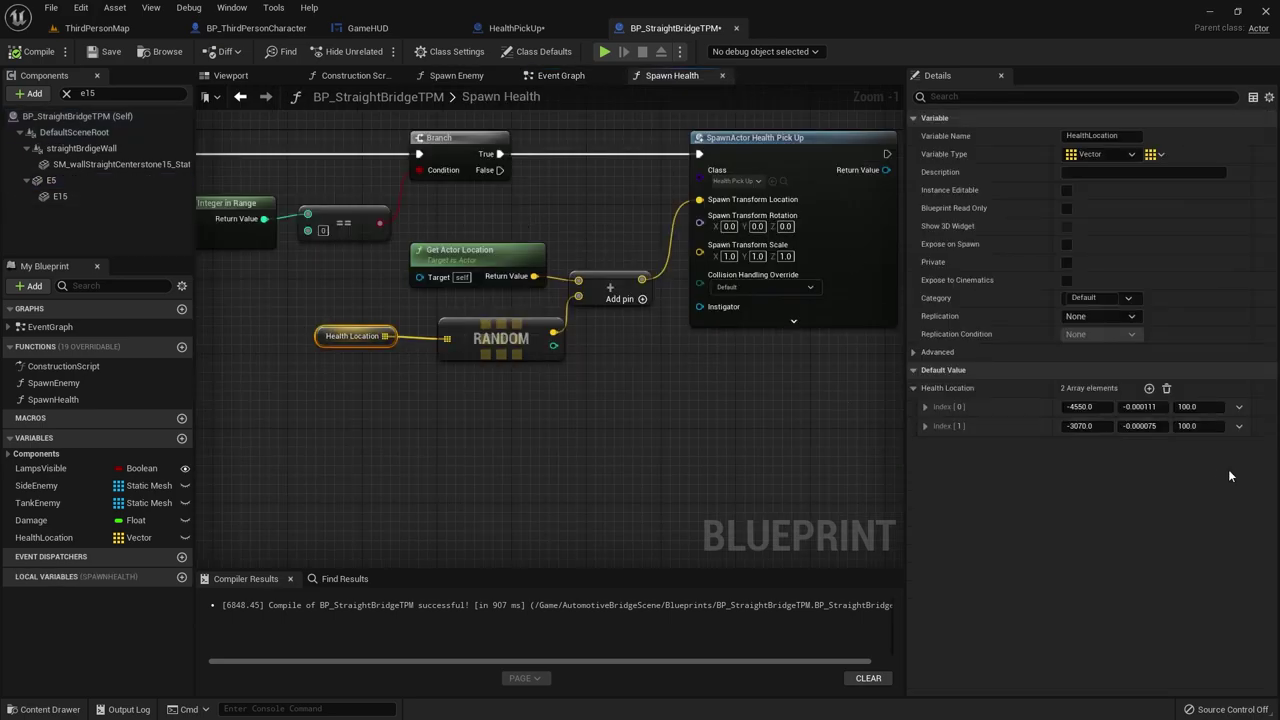
{"action": "left_click", "coordinate": [1135, 407]}
{"action": "type", "text": "530"}
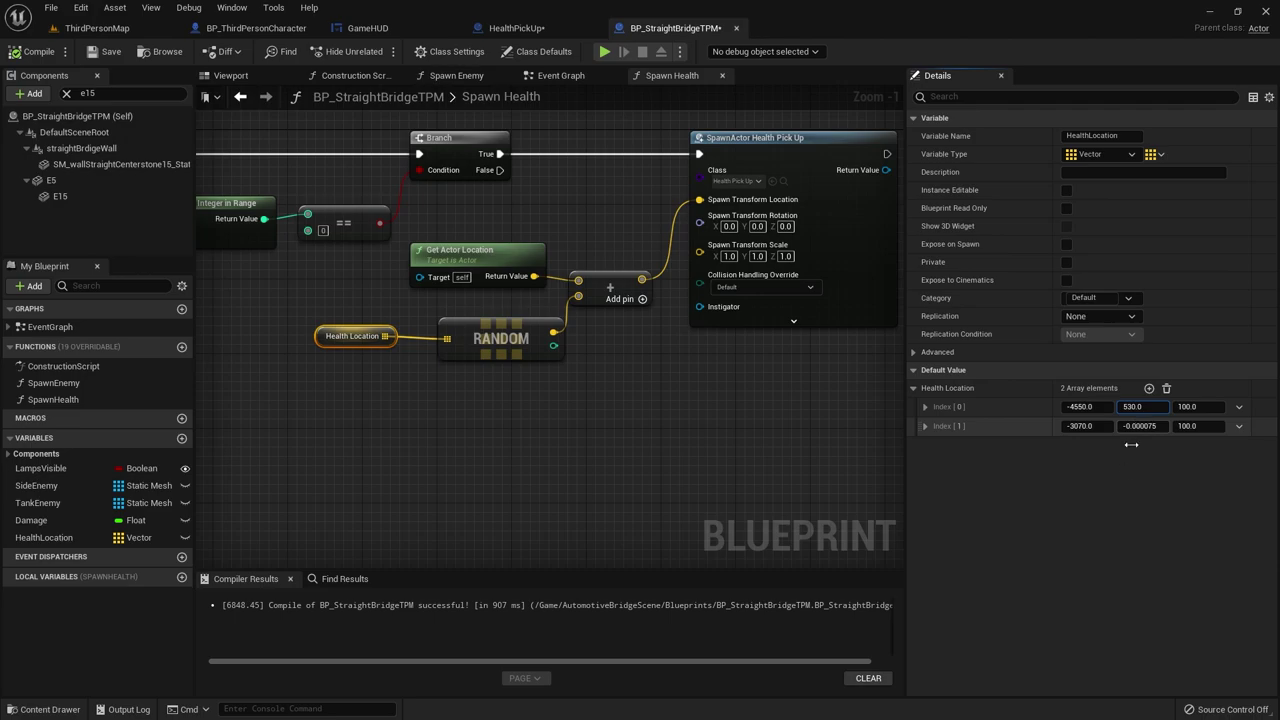
{"action": "left_click", "coordinate": [1135, 426]}
{"action": "type", "text": "530.0"}
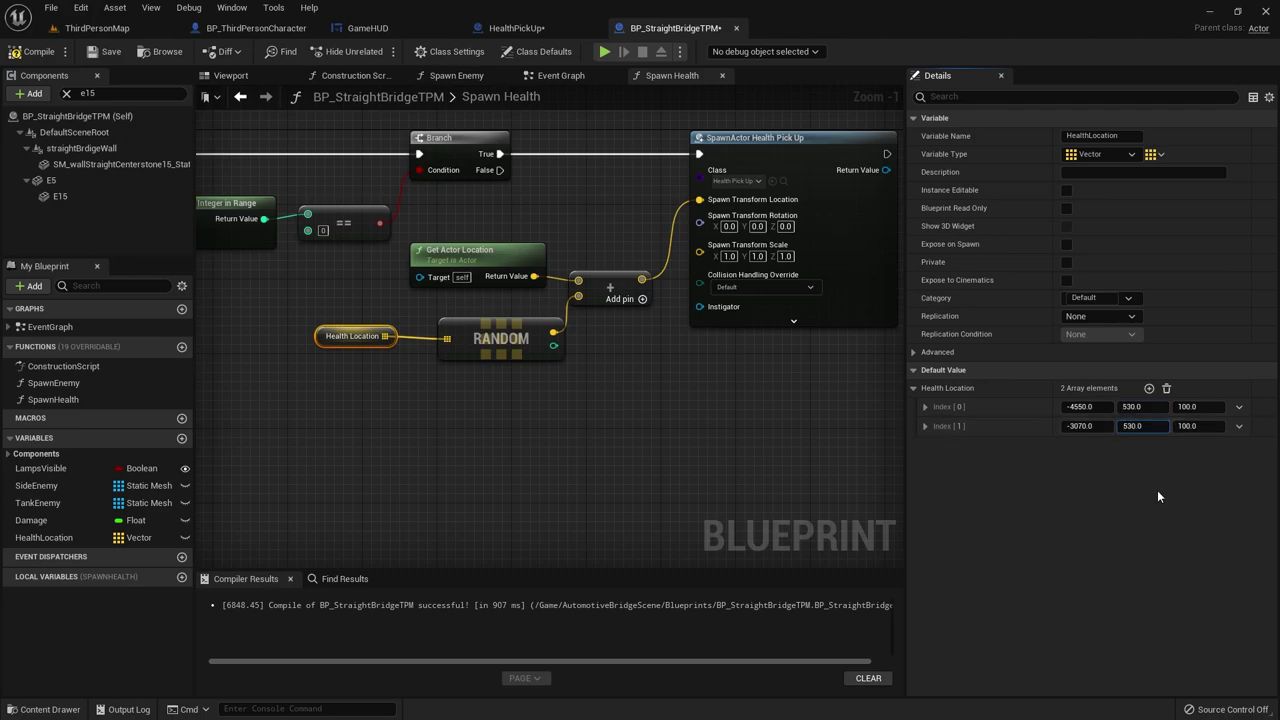
{"action": "type", "text": "-"}
Step: Save the blueprint and play-test ThirdPersonMap
{"action": "left_click", "coordinate": [111, 53]}
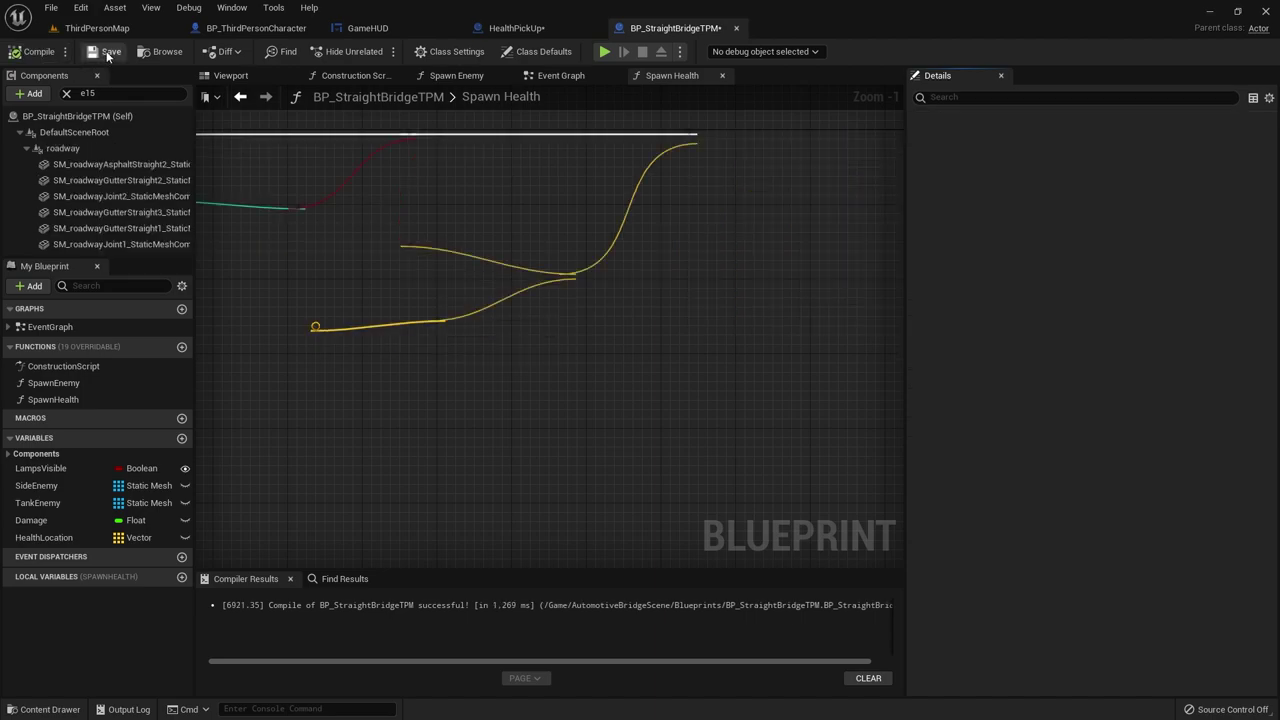
{"action": "left_click", "coordinate": [97, 28]}
{"action": "key", "text": "alt+p"}
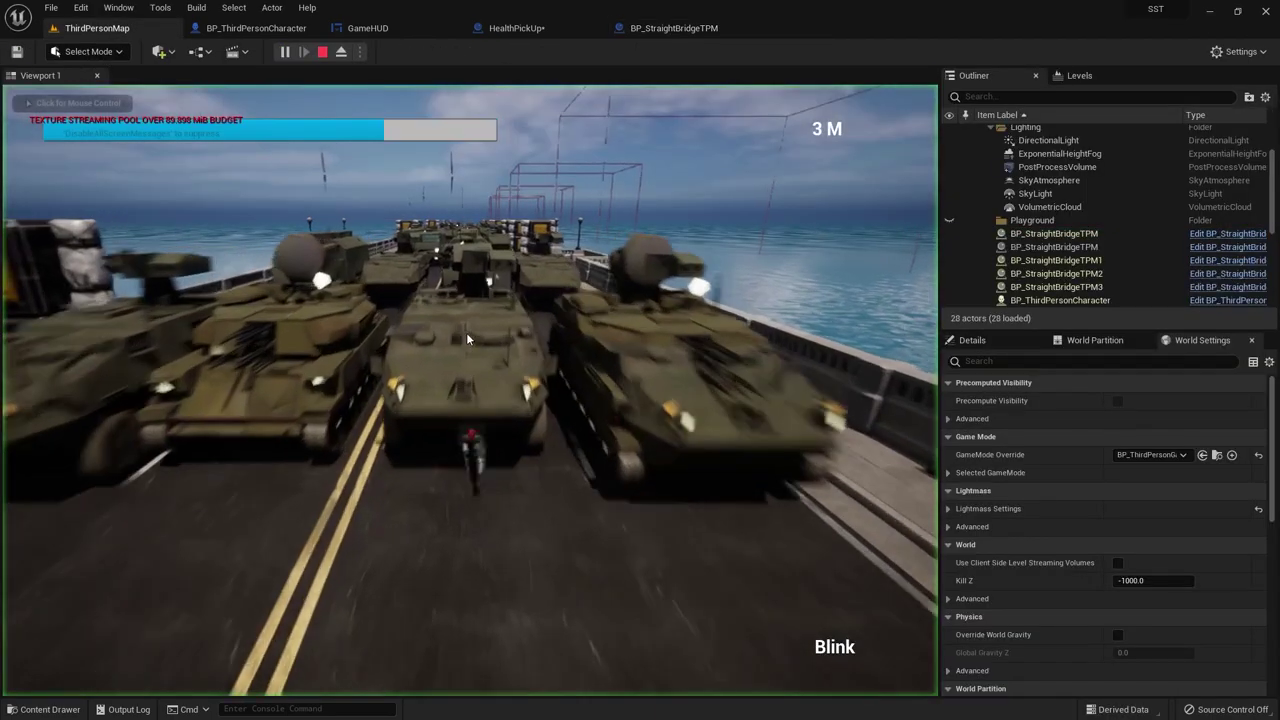
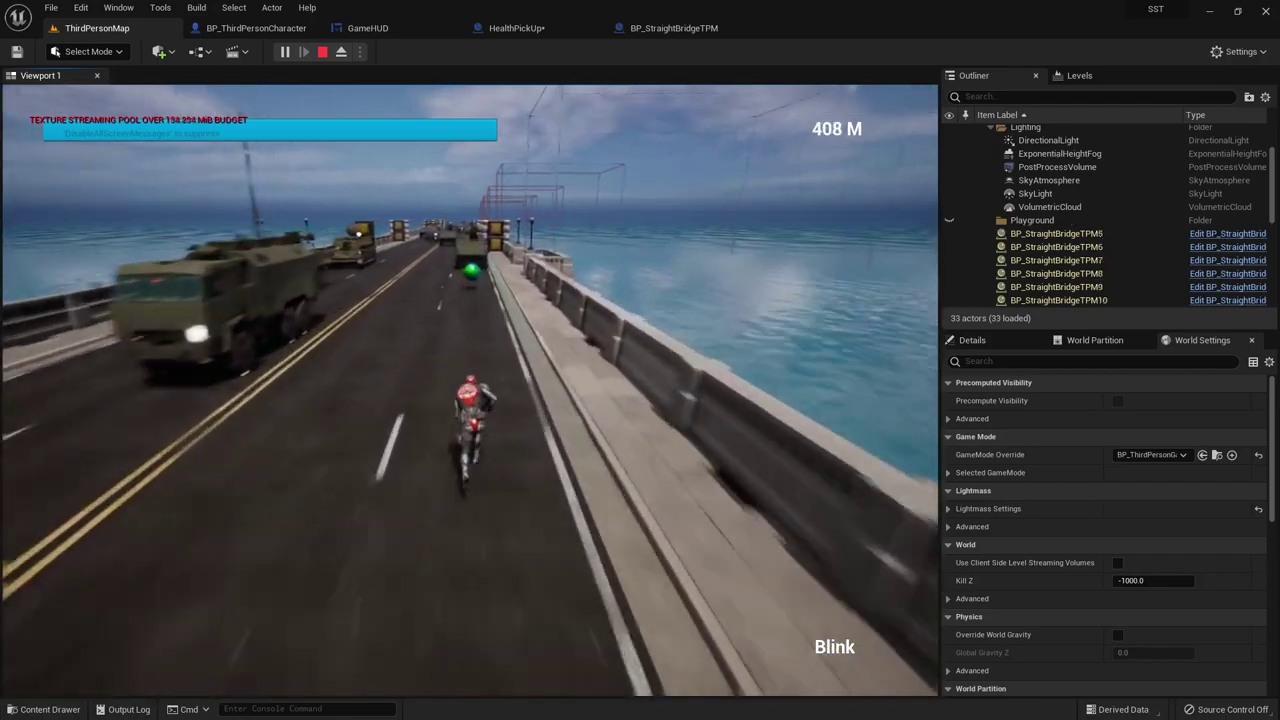
Step: Stop the running game and return to the BP_StraightBridgeTPM blueprint
{"action": "key", "text": "Escape"}
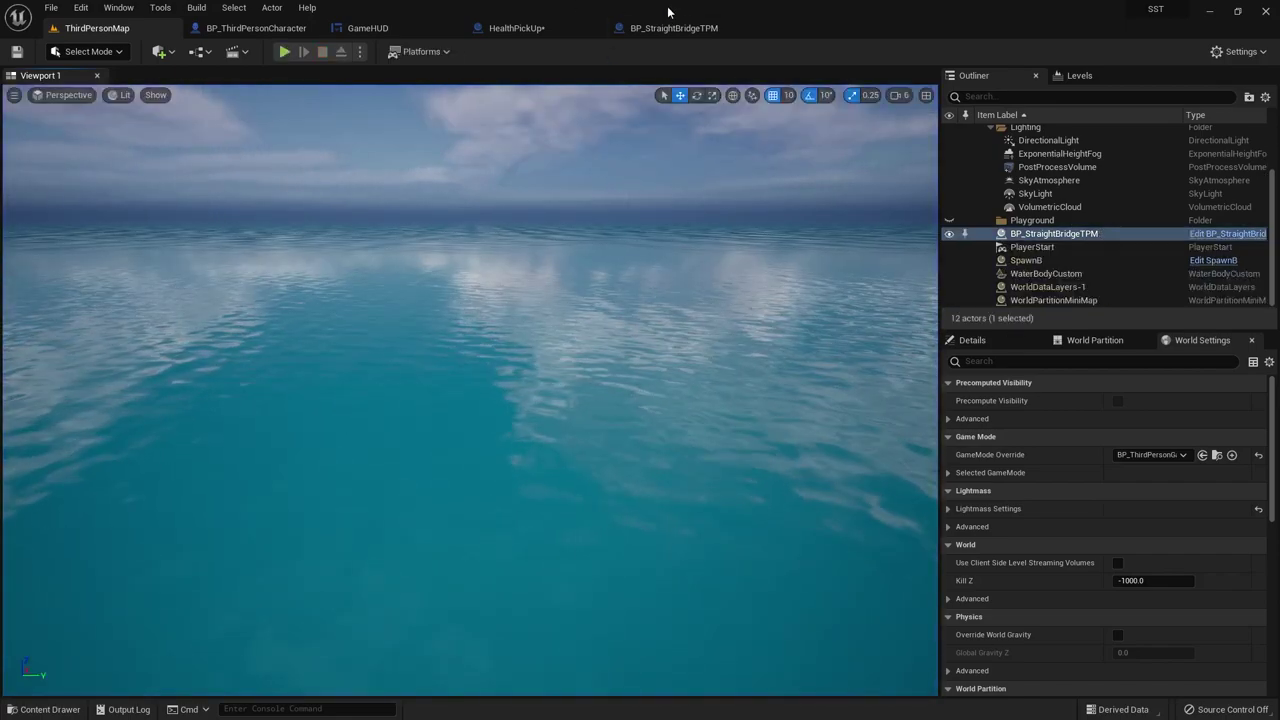
{"action": "left_click", "coordinate": [666, 27]}
Step: Set Health Location index 1's Z to 350 and add another array element
{"action": "left_click", "coordinate": [1206, 409]}
{"action": "type", "text": "350"}
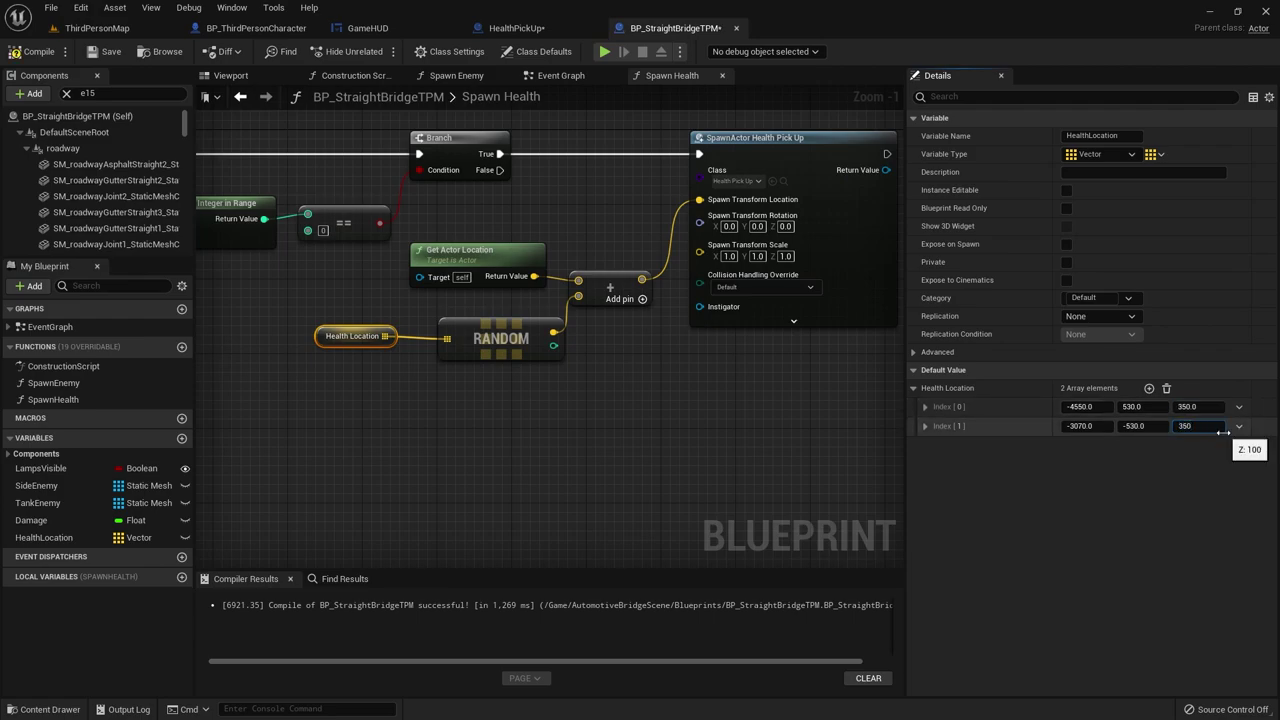
{"action": "key", "text": "Return"}
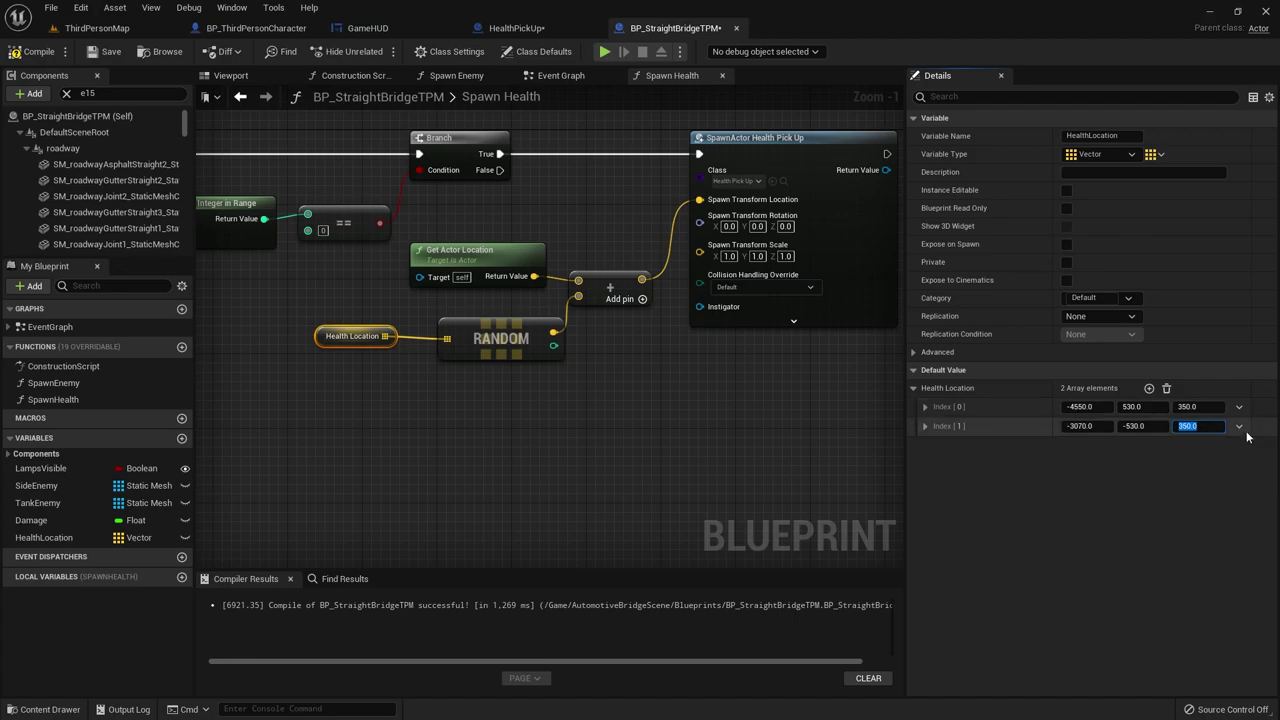
{"action": "left_click", "coordinate": [1148, 388]}
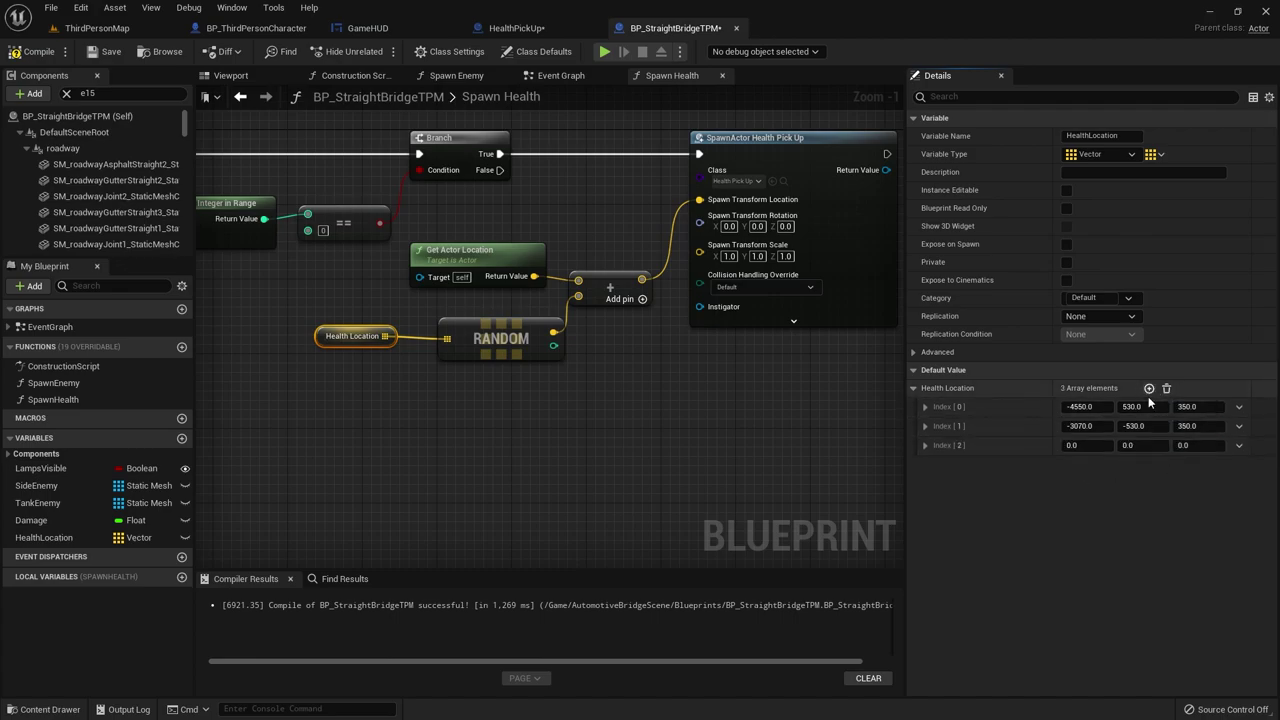
Step: Copy index 1's position into index 2 and set its Y to -230
{"action": "right_click", "coordinate": [1042, 430]}
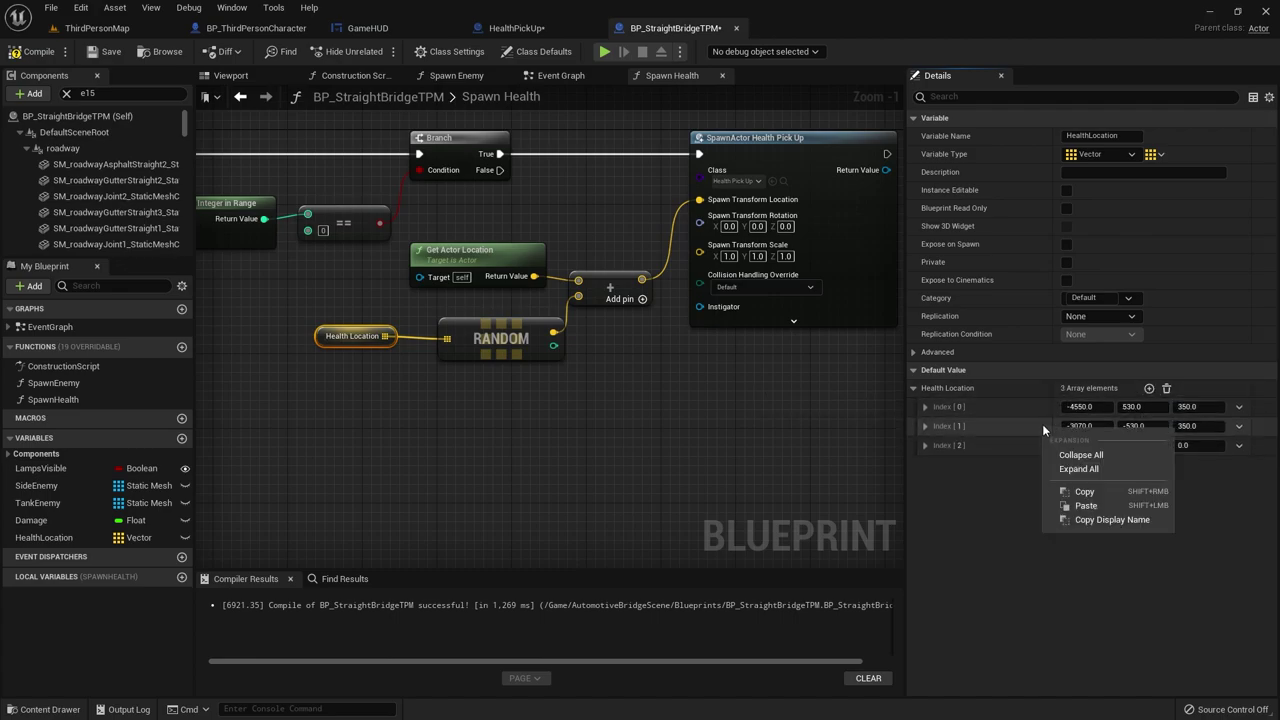
{"action": "left_click", "coordinate": [1080, 491]}
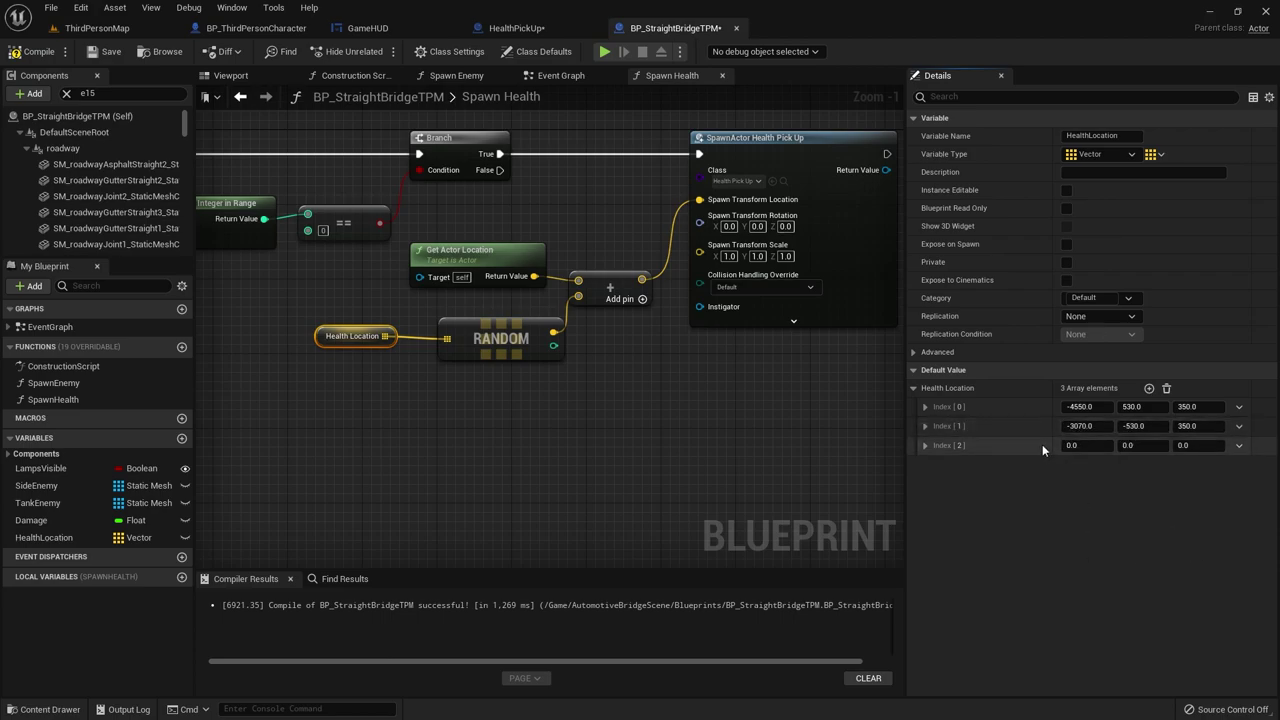
{"action": "right_click", "coordinate": [1041, 445]}
{"action": "left_click", "coordinate": [1097, 531]}
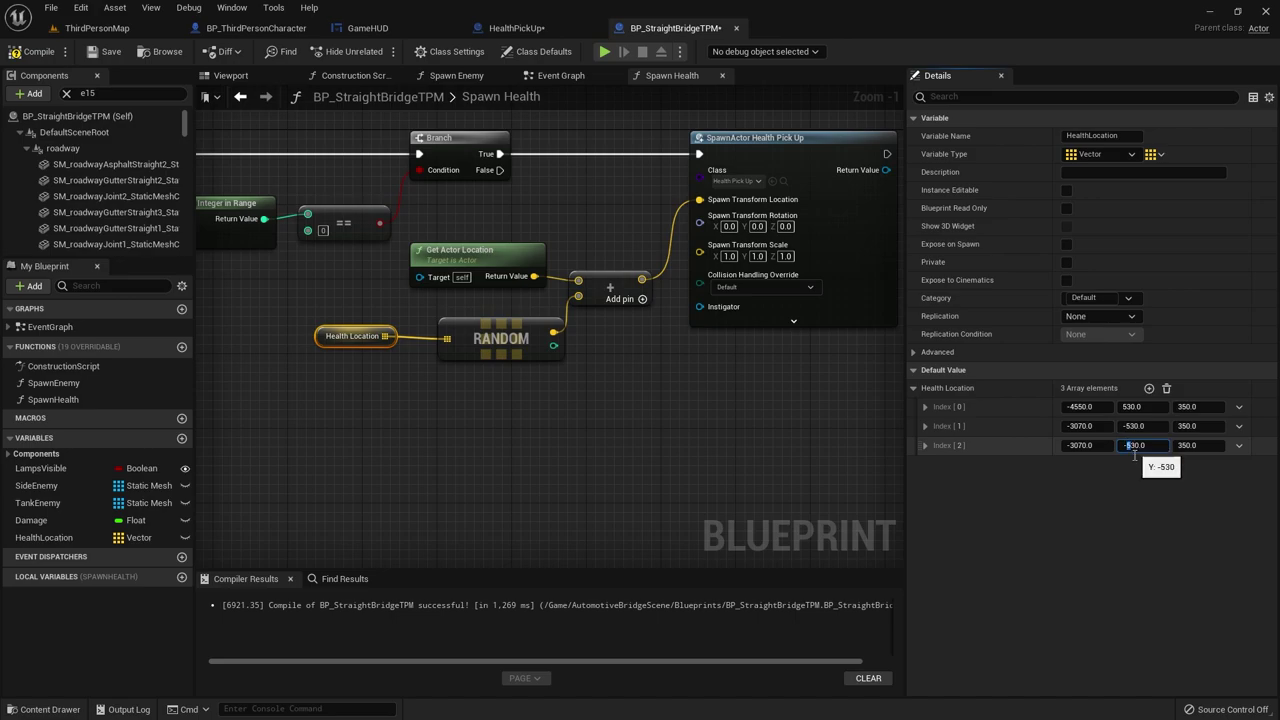
{"action": "type", "text": "2"}
{"action": "left_click", "coordinate": [1102, 478]}
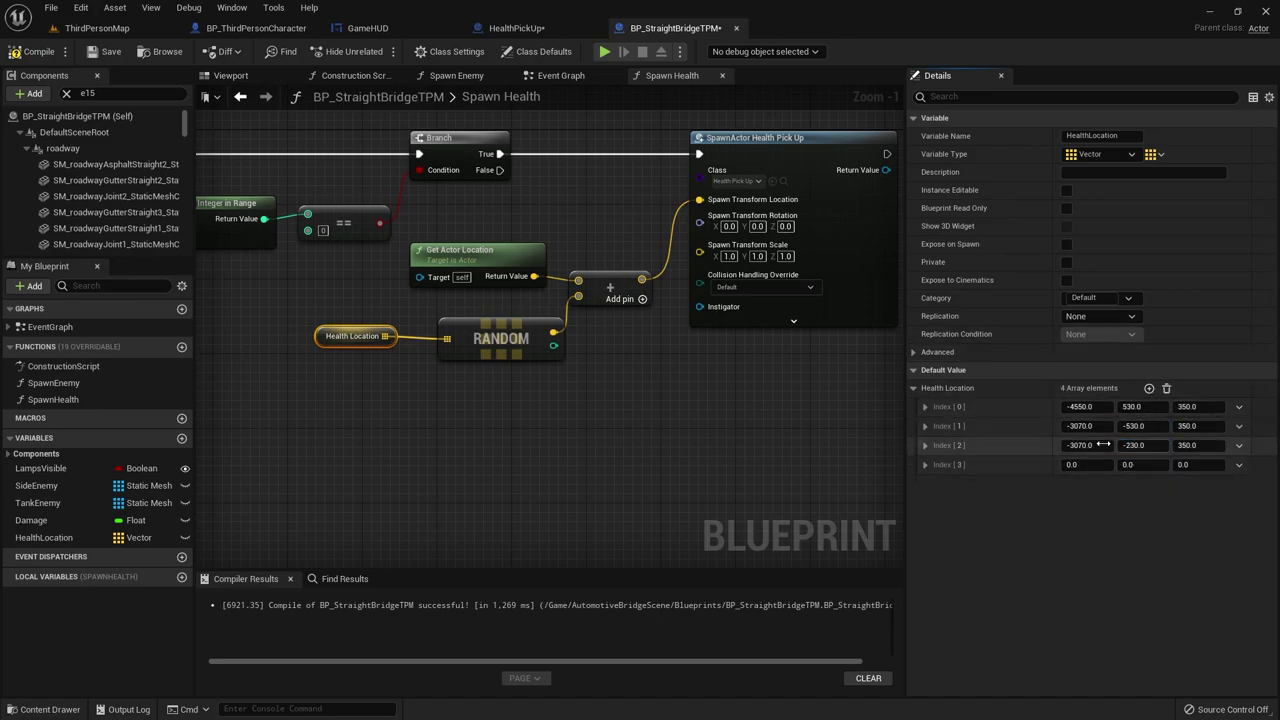
Step: Paste the position into index 3 with Y 230, and set Random Integer in Range Max to 3
{"action": "right_click", "coordinate": [1042, 467]}
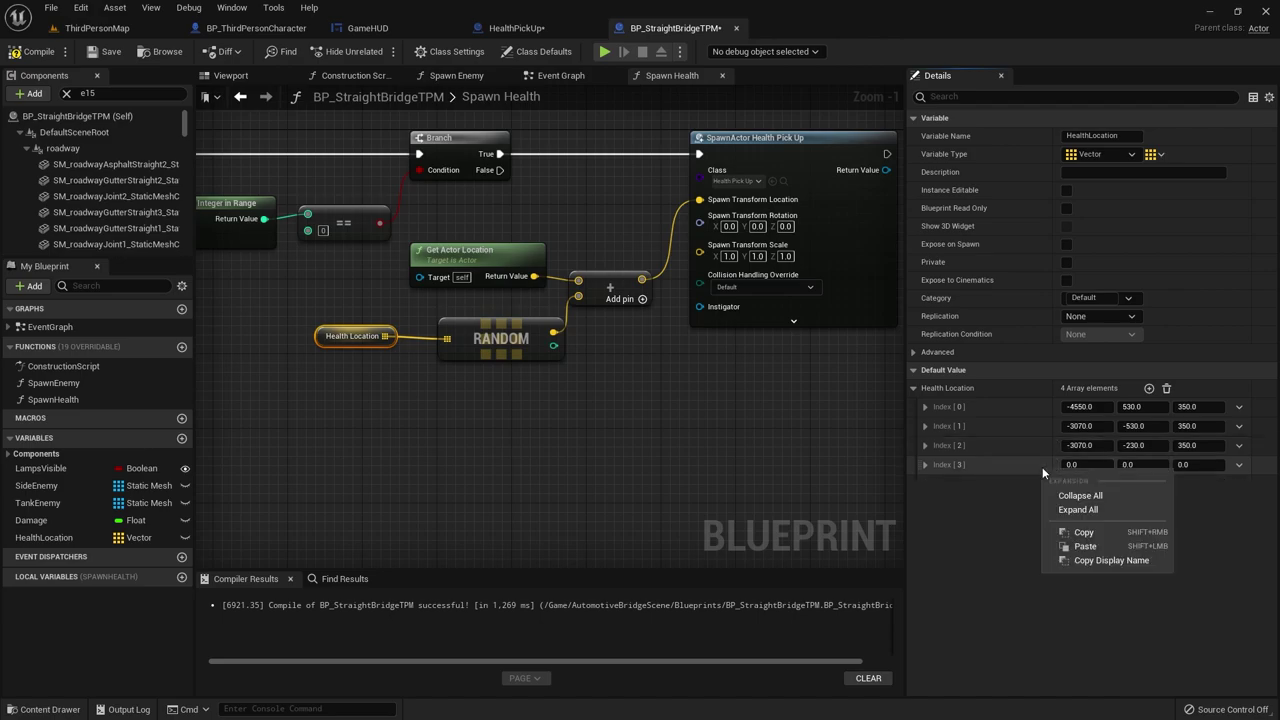
{"action": "left_click", "coordinate": [1085, 546]}
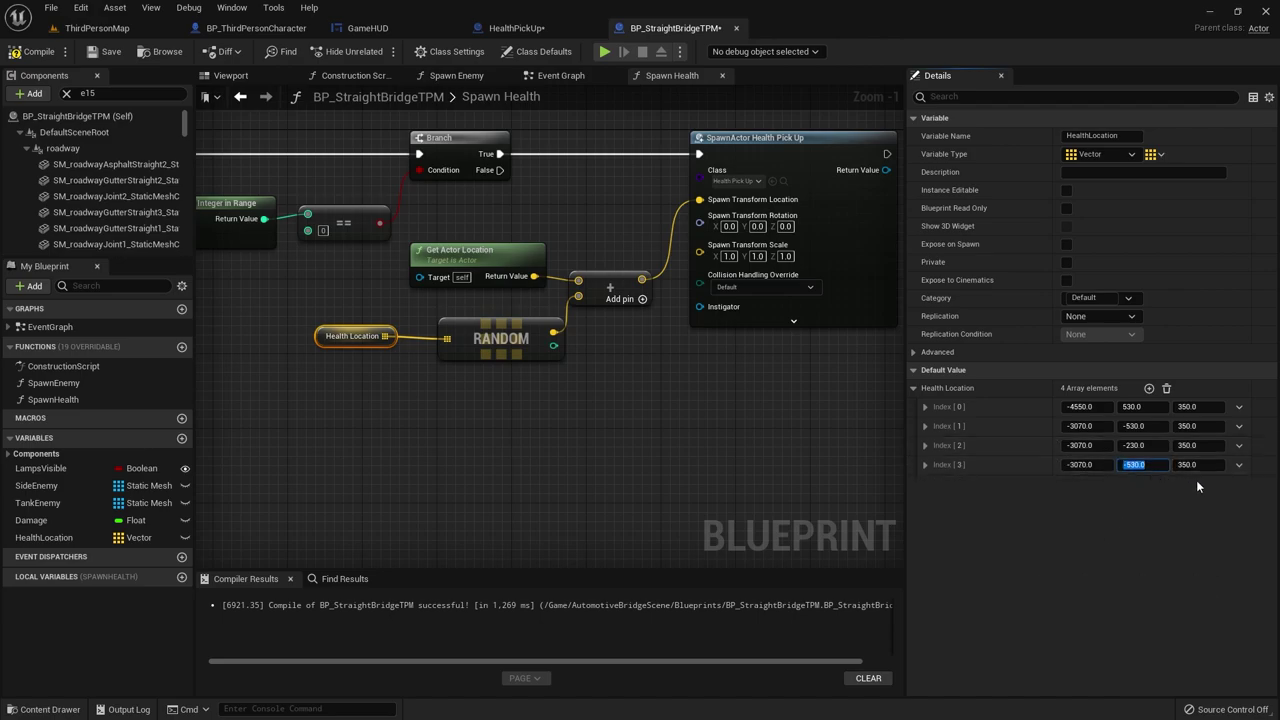
{"action": "type", "text": "230"}
{"action": "key", "text": "Return"}
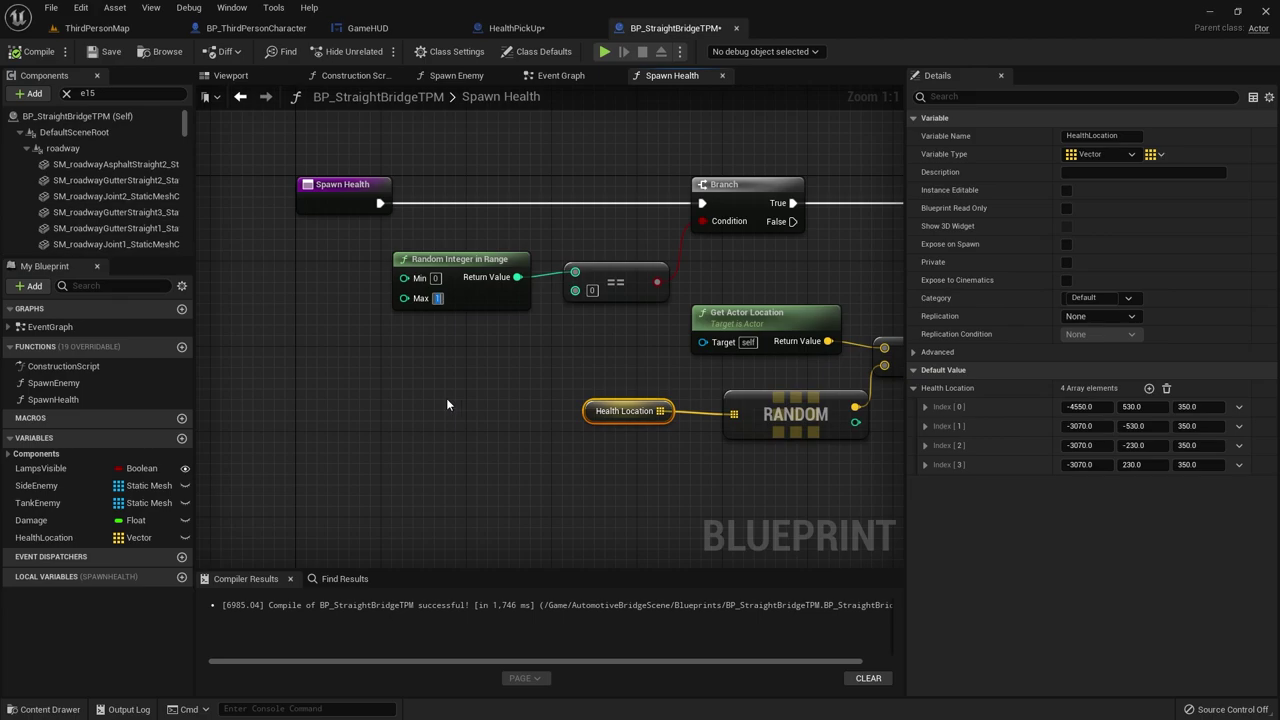
{"action": "type", "text": "3"}
{"action": "left_click", "coordinate": [459, 422]}
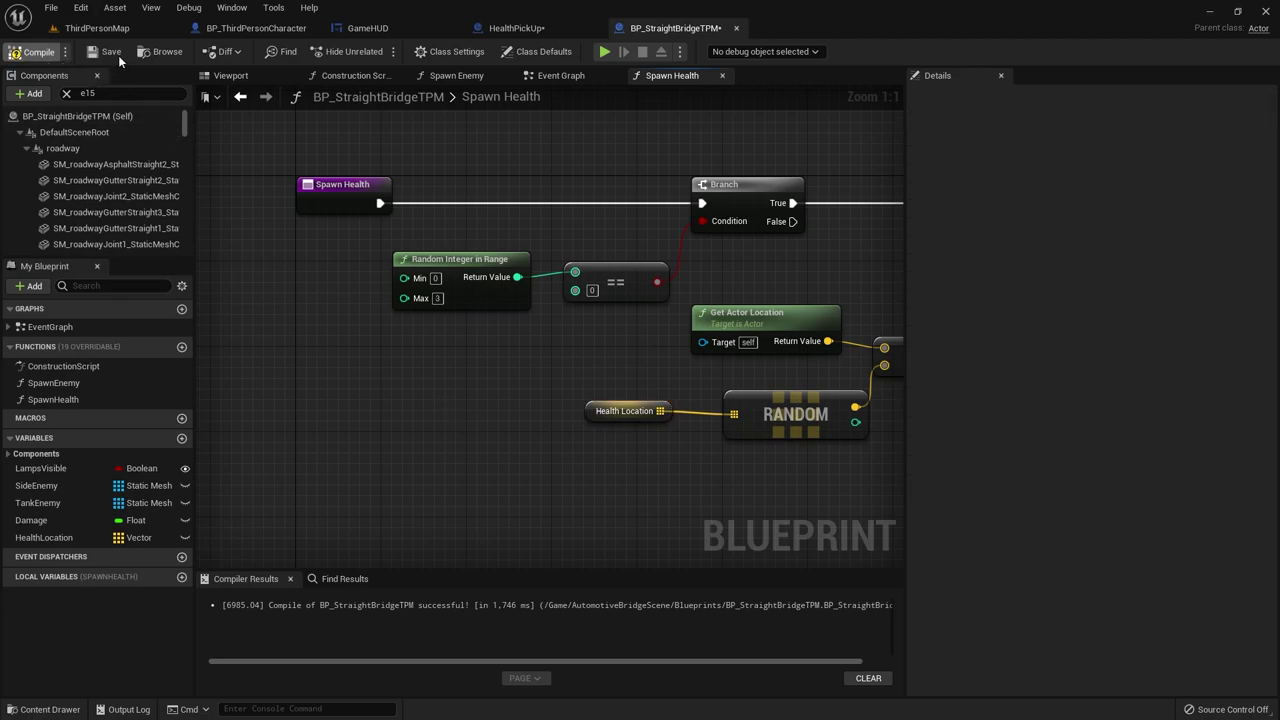
Step: Save the bridge blueprint and start playing the ThirdPersonMap level
{"action": "left_click", "coordinate": [111, 52]}
{"action": "left_click", "coordinate": [97, 28]}
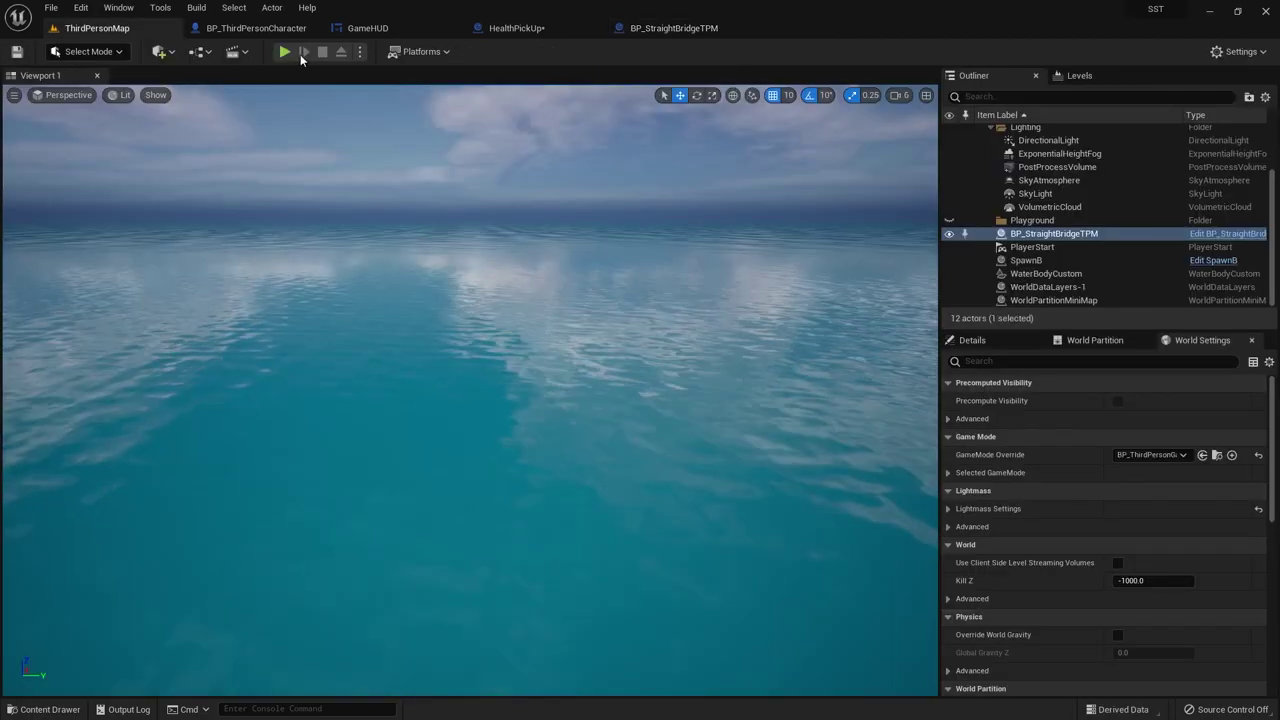
{"action": "key", "text": "alt+p"}
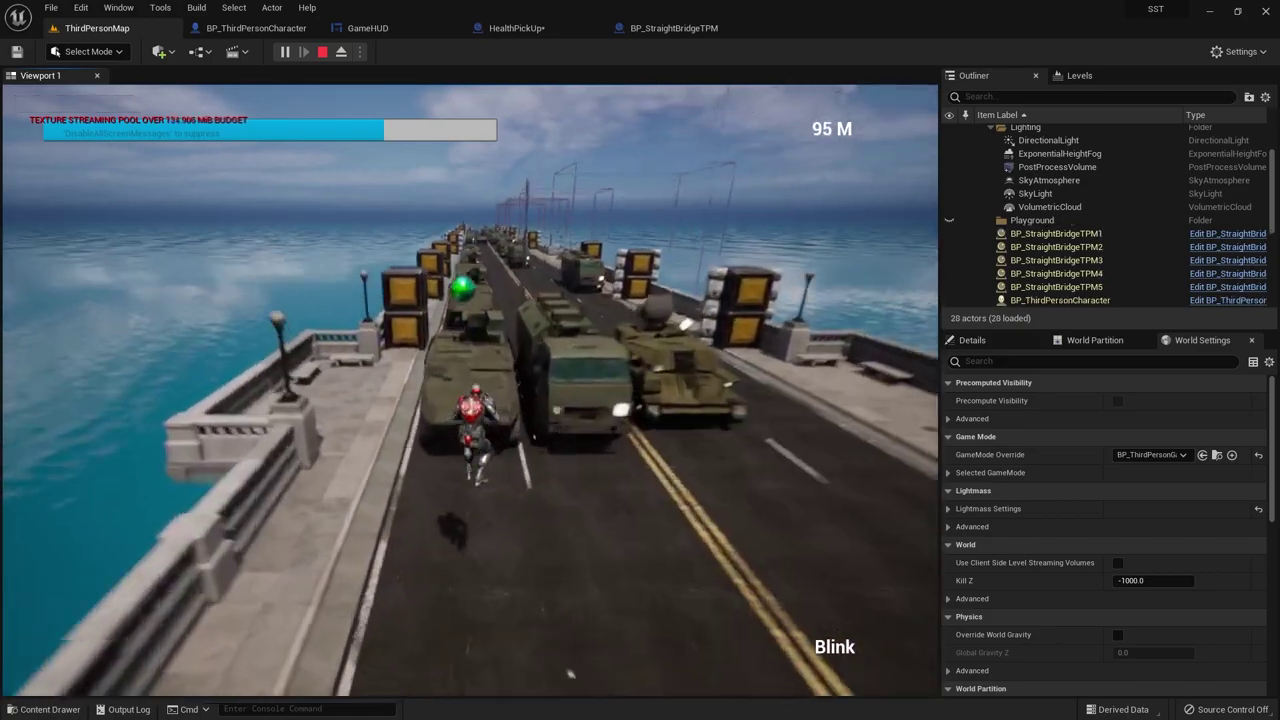
Step: Play-test the run, blinking forward with E and changing lanes with A and D, then stop
{"action": "key", "text": "e"}
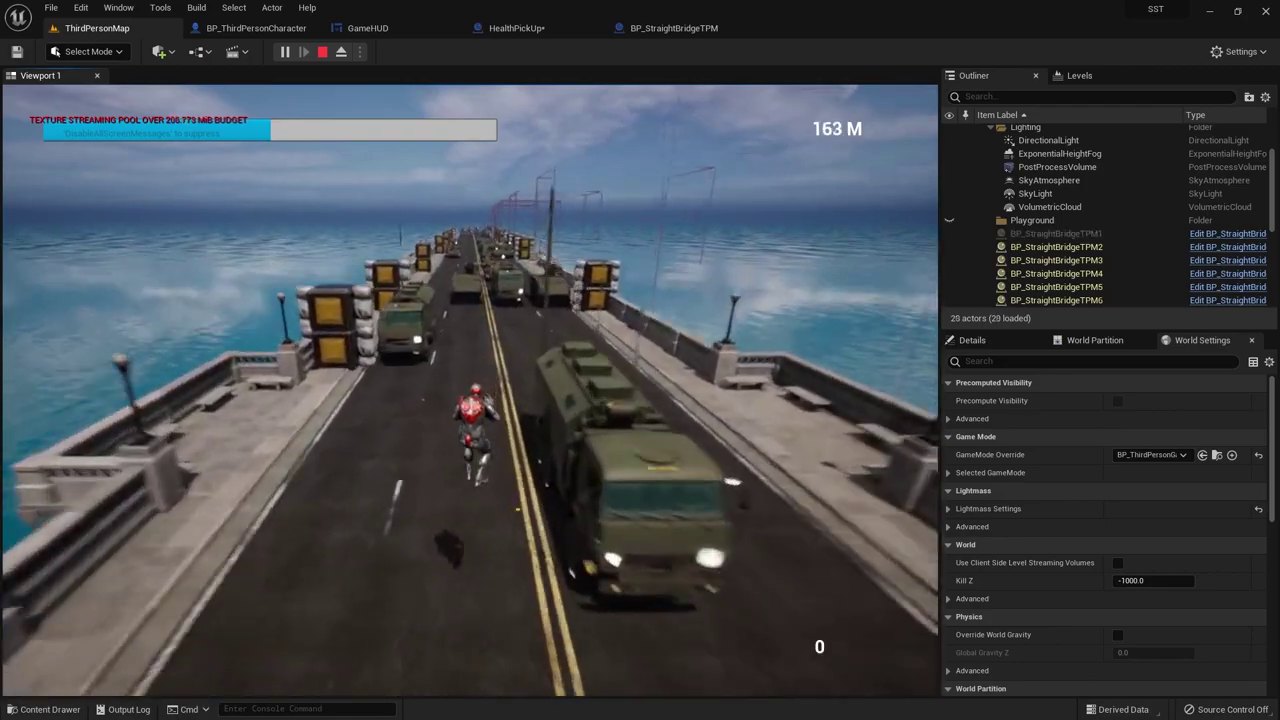
{"action": "key", "text": "e"}
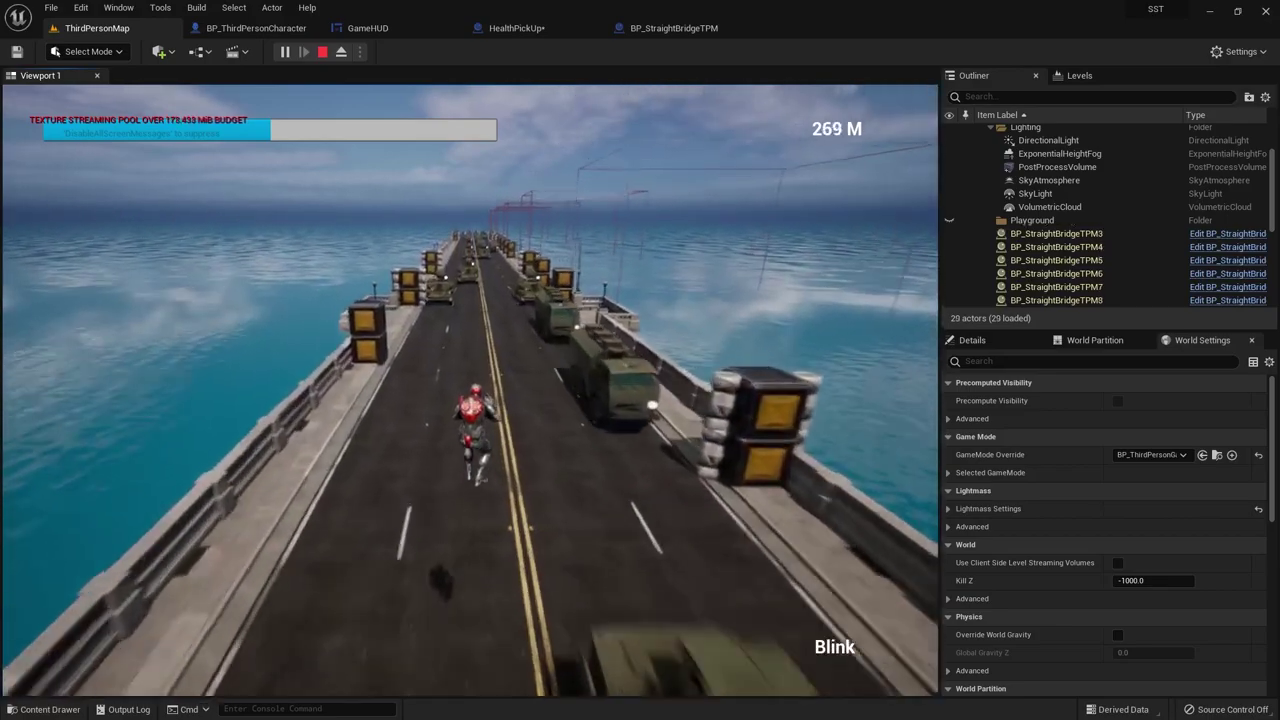
{"action": "key", "text": "e"}
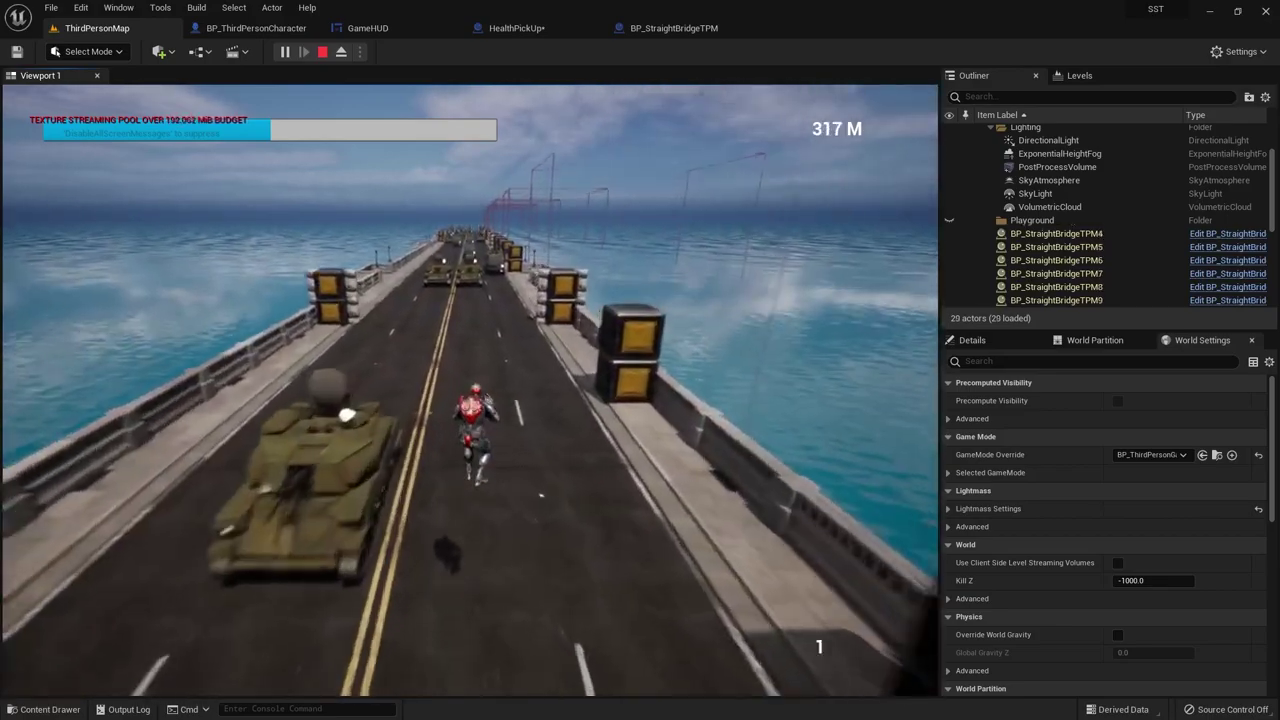
{"action": "key", "text": "a"}
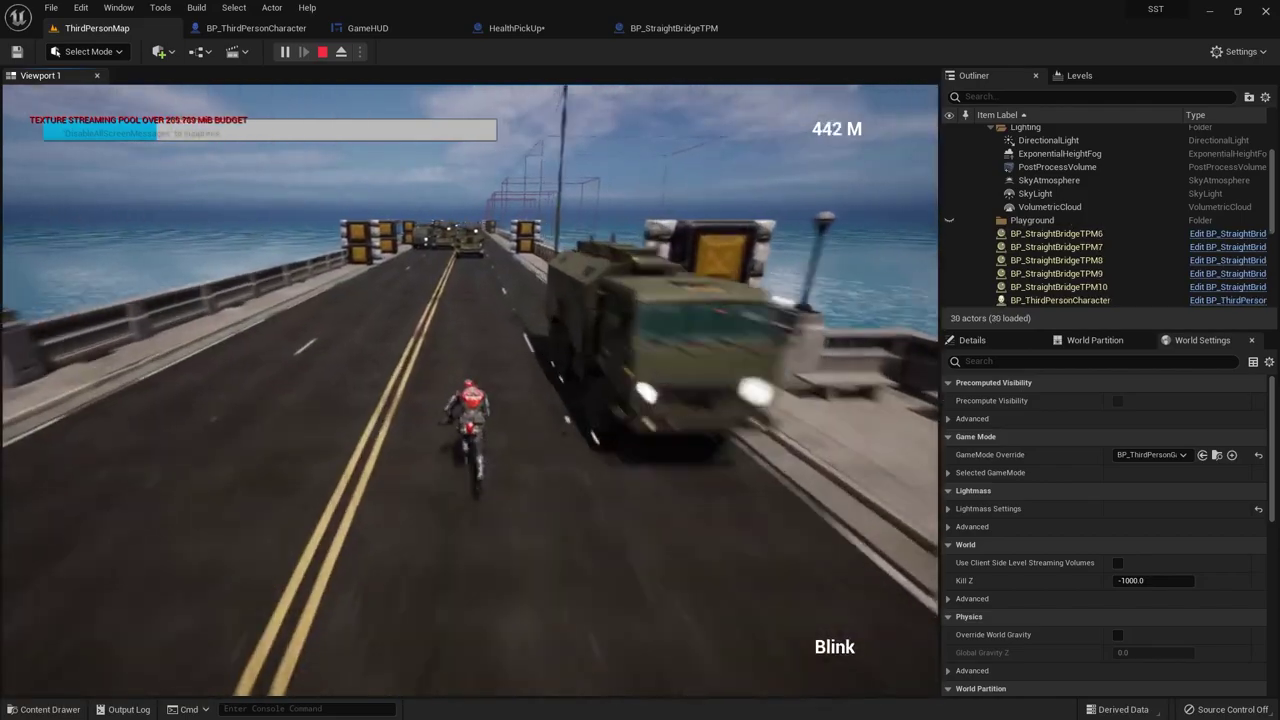
{"action": "key", "text": "e"}
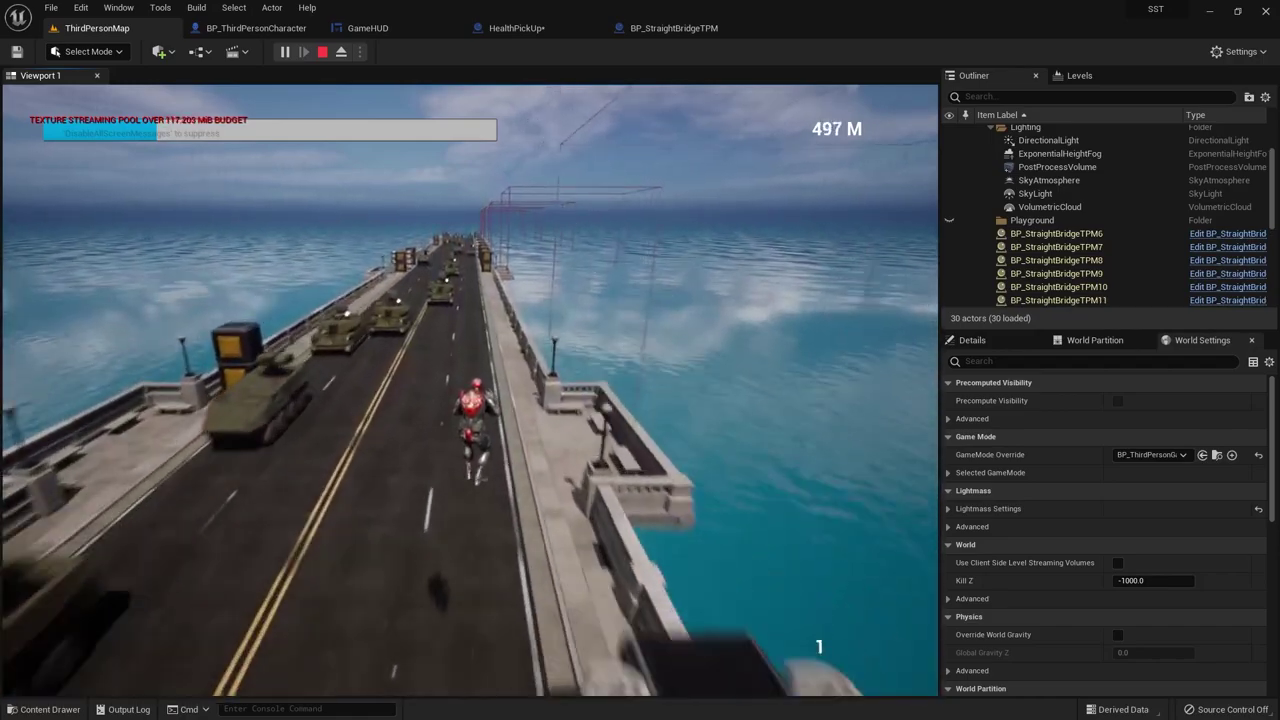
{"action": "key", "text": "e"}
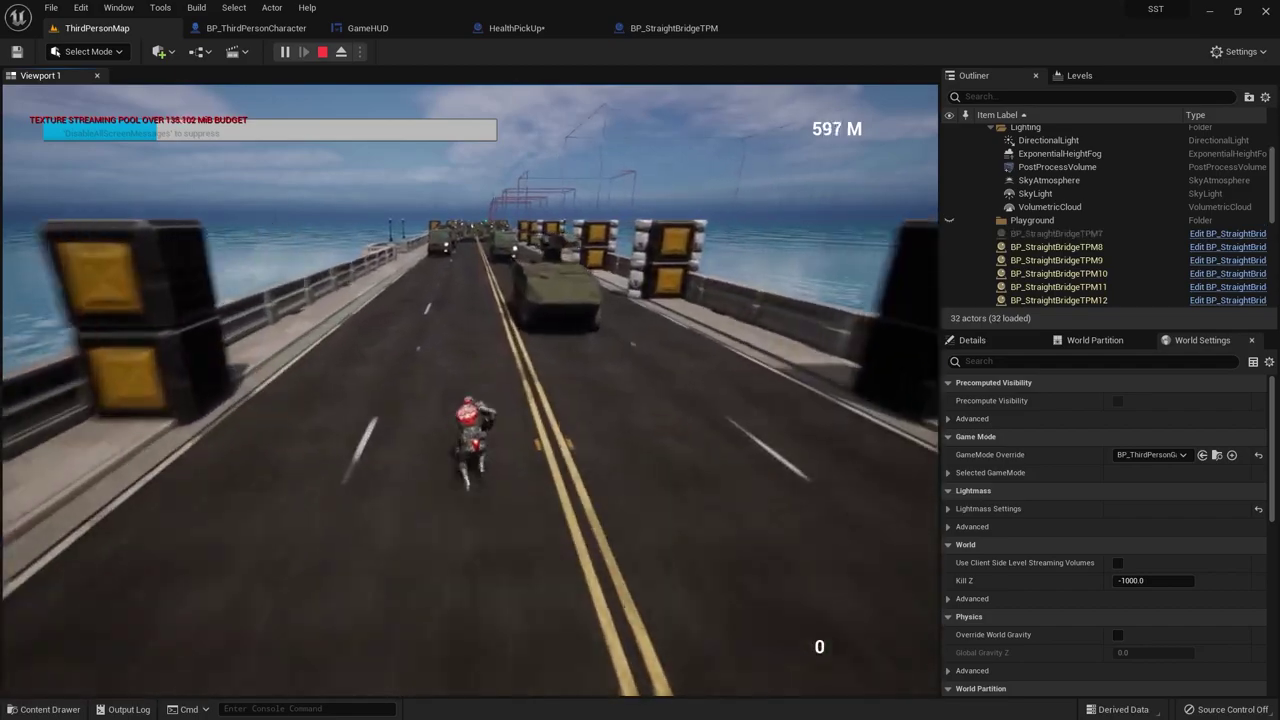
{"action": "key", "text": "e"}
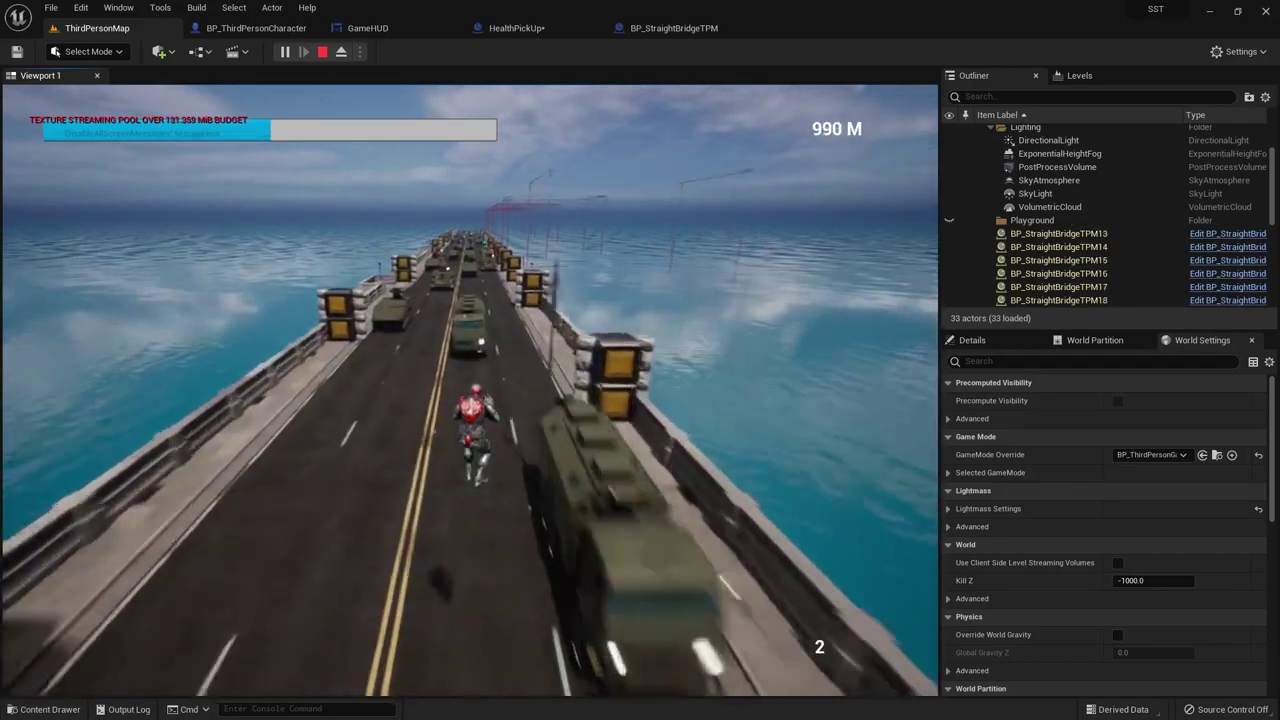
{"action": "key", "text": "d"}
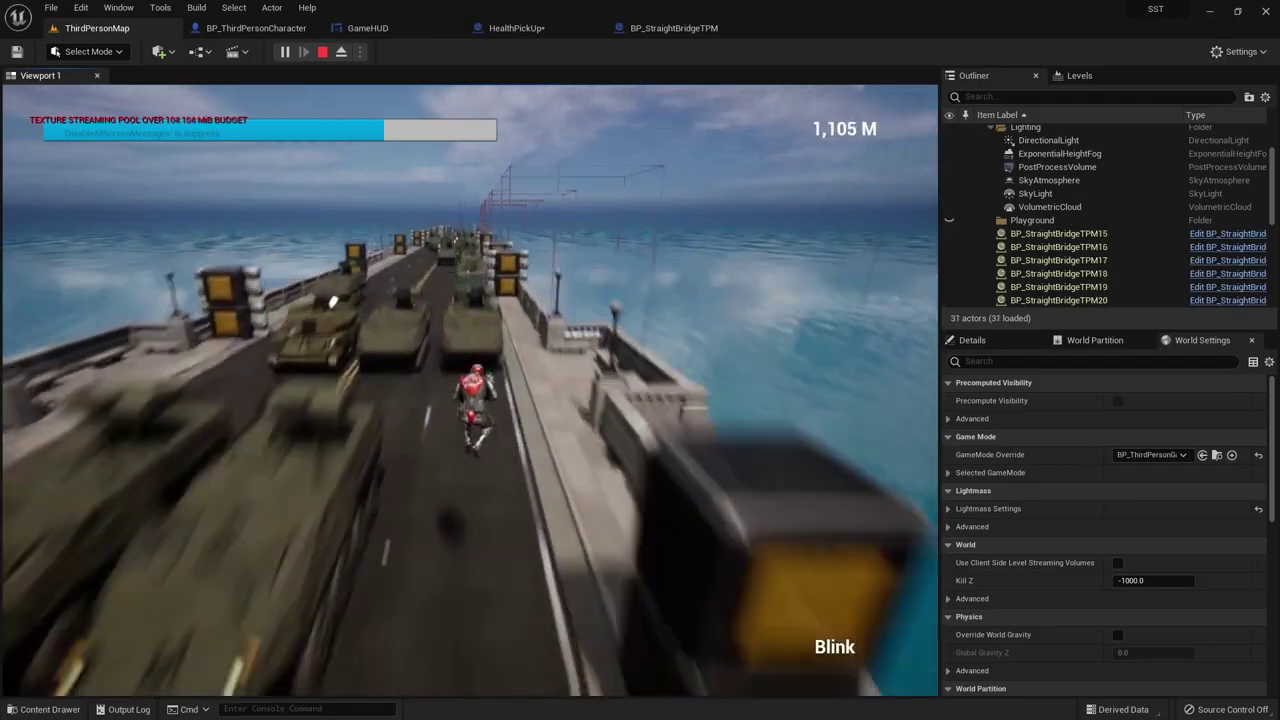
{"action": "key", "text": "a"}
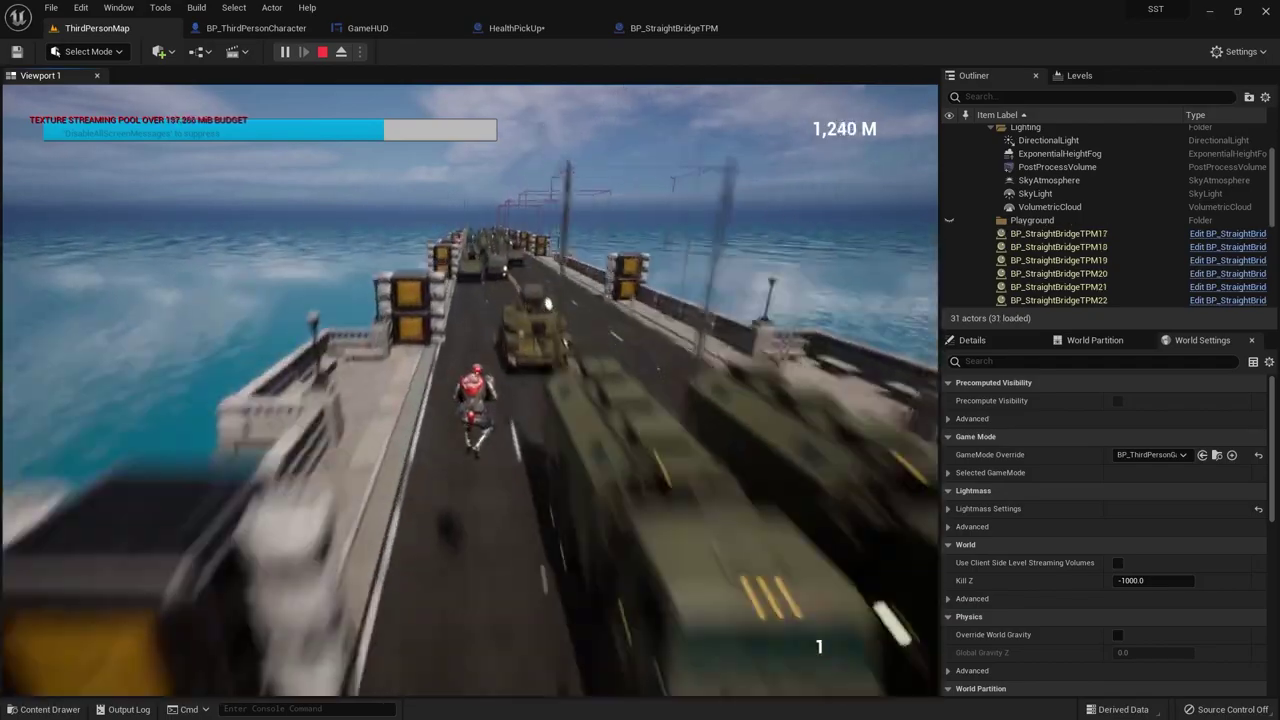
{"action": "key", "text": "Escape"}
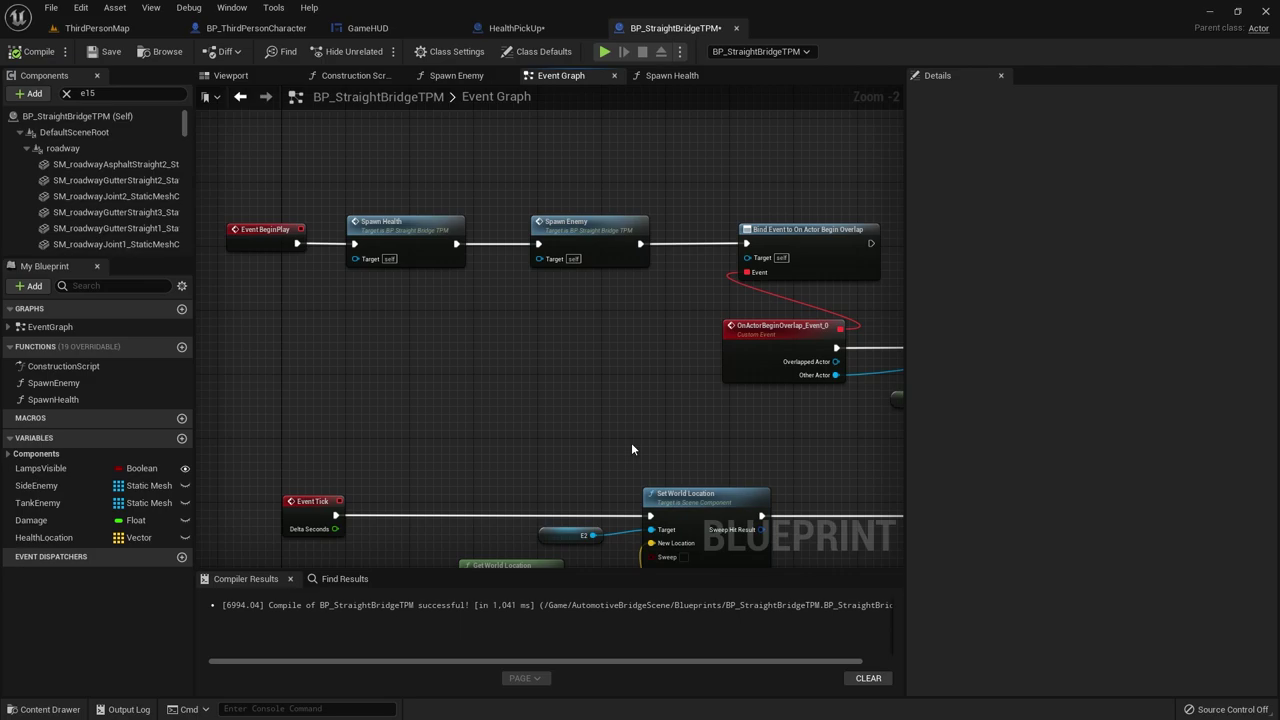
Step: Pan across the Event Graph to inspect the Bind Event, overlap and Apply Damage nodes
{"action": "scroll", "coordinate": [516, 297], "scroll_direction": "up", "scroll_amount": 2}
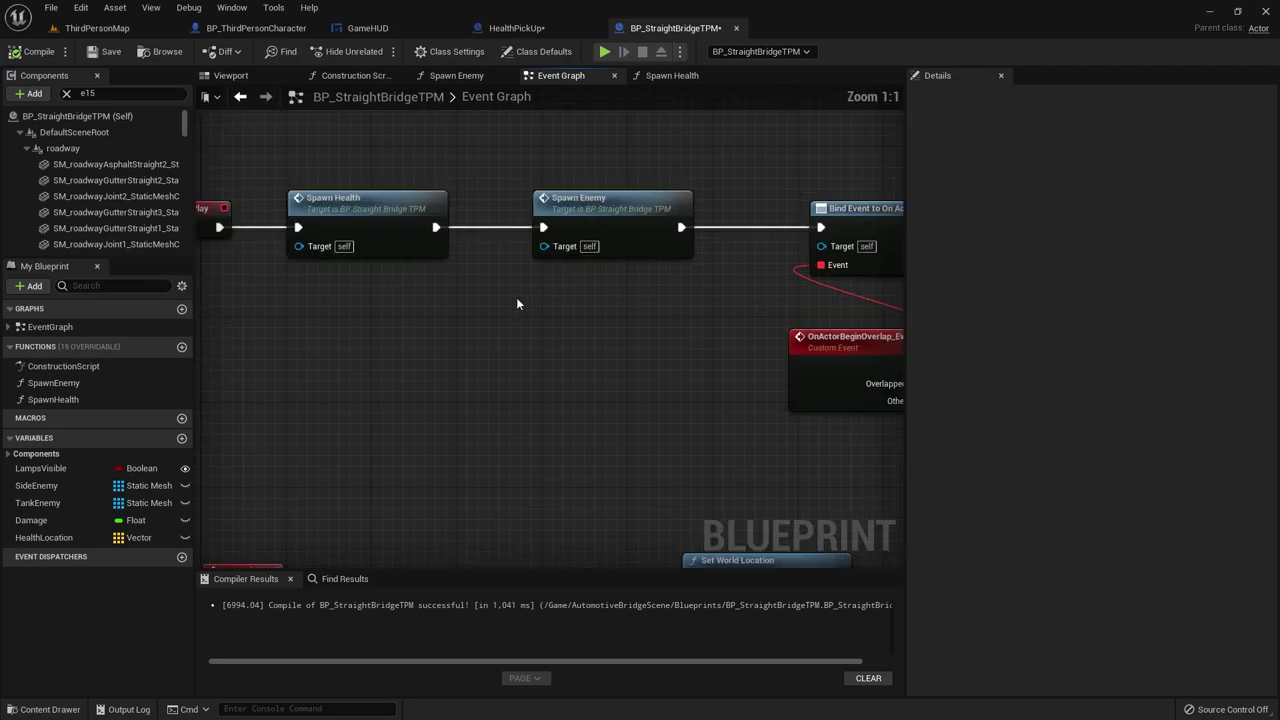
{"action": "left_click", "coordinate": [537, 263]}
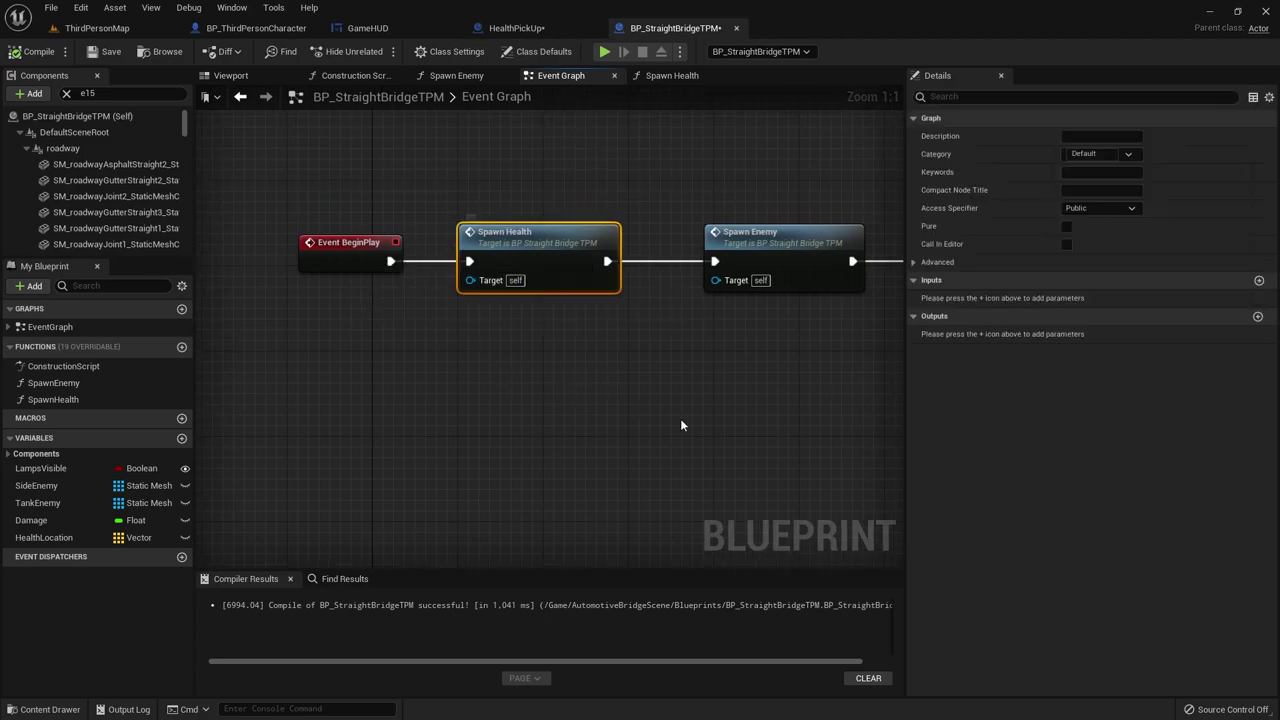
{"action": "right_click_drag", "start_coordinate": [680, 418], "coordinate": [517, 423]}
{"action": "left_click", "coordinate": [620, 265]}
{"action": "right_click_drag", "start_coordinate": [631, 417], "coordinate": [396, 380]}
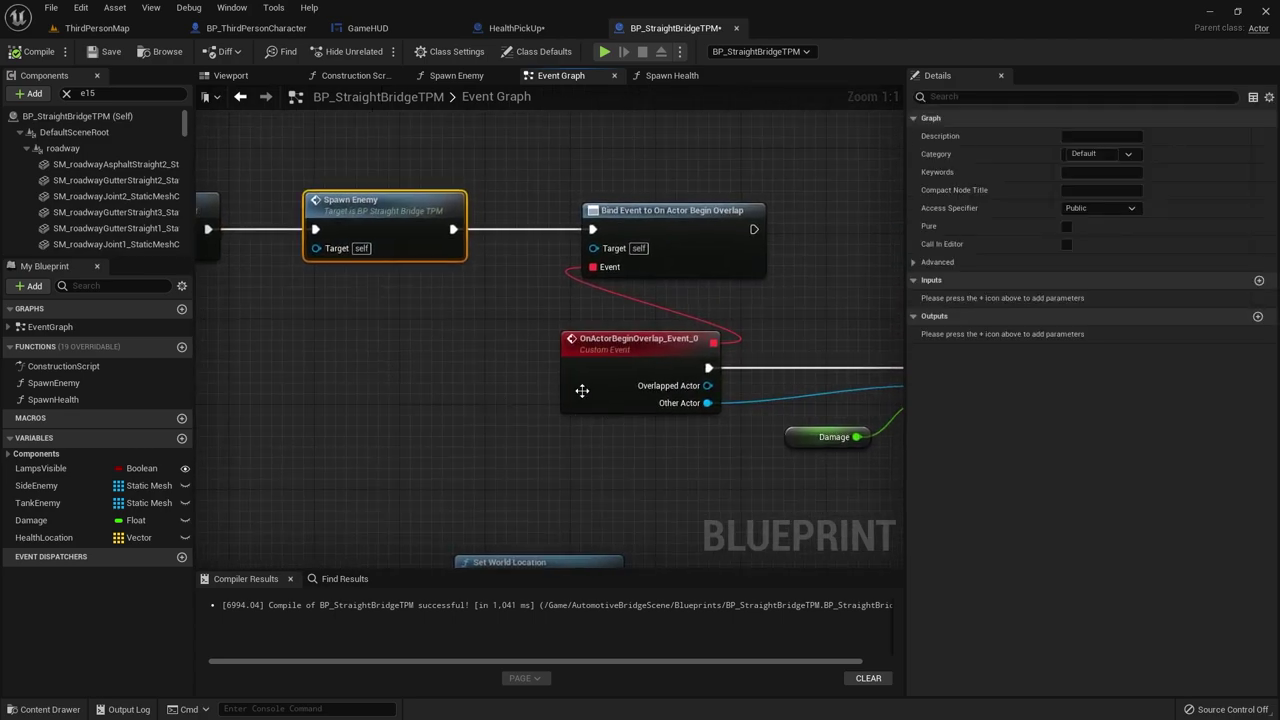
{"action": "right_click_drag", "start_coordinate": [582, 390], "coordinate": [531, 401]}
{"action": "left_click_drag", "start_coordinate": [370, 142], "coordinate": [814, 386]}
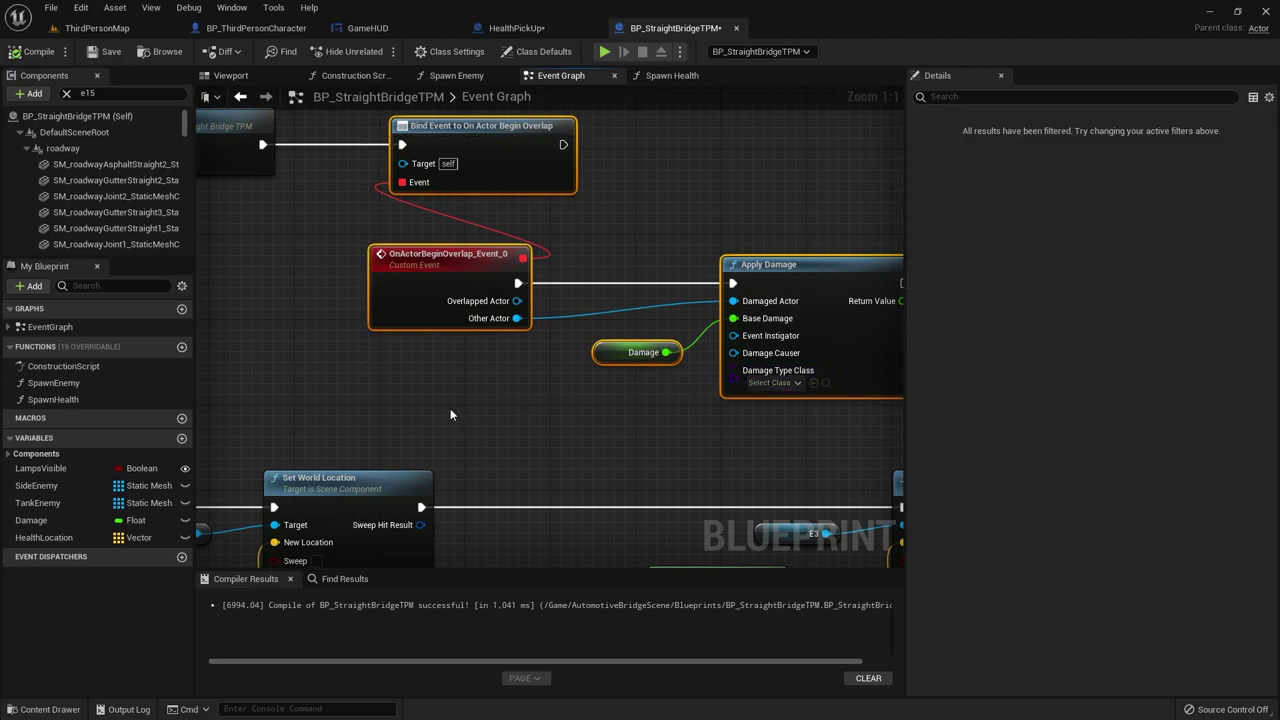
{"action": "right_click_drag", "start_coordinate": [440, 416], "coordinate": [496, 407]}
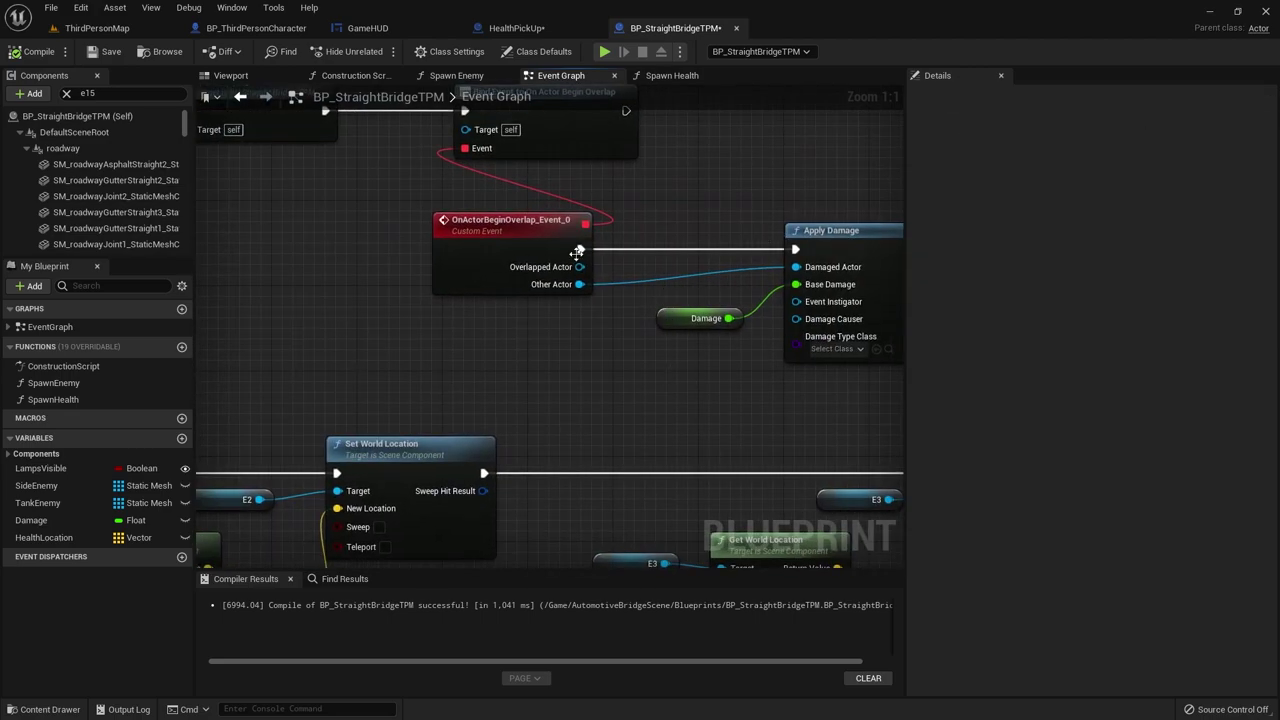
Step: Frame the BeginPlay chain with the Spawn Health and Spawn Enemy calls
{"action": "right_click_drag", "start_coordinate": [578, 250], "coordinate": [868, 387]}
{"action": "left_click", "coordinate": [560, 222]}
{"action": "right_click_drag", "start_coordinate": [288, 170], "coordinate": [414, 209]}
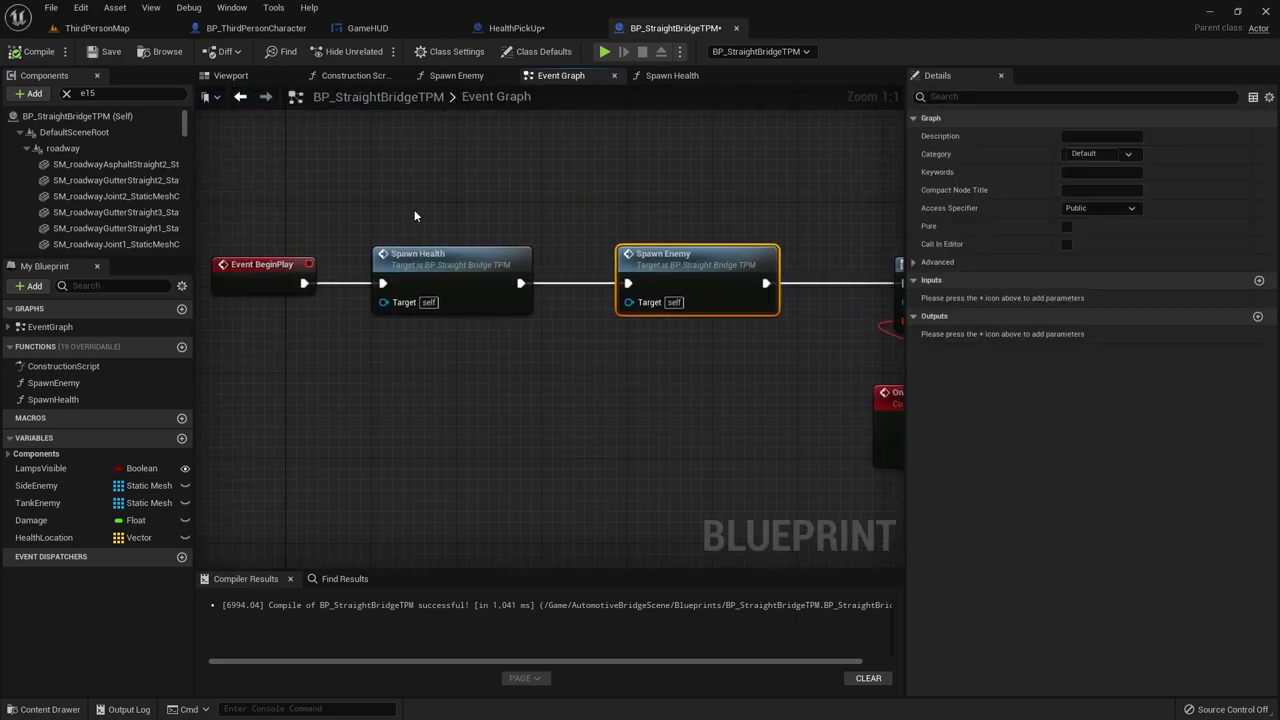
{"action": "left_click", "coordinate": [414, 209]}
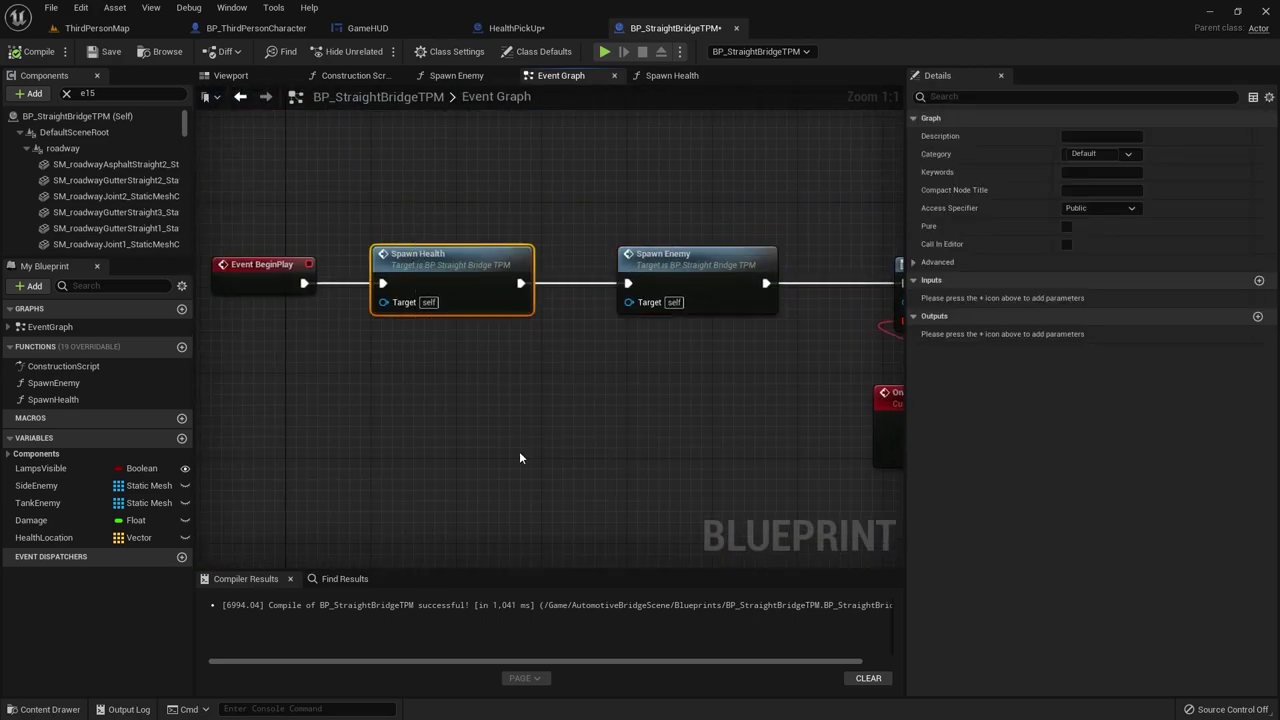
Step: Show BP_StraightBridgeTPM's Viewport and orbit until the roadway runs straight ahead
{"action": "left_click", "coordinate": [676, 78]}
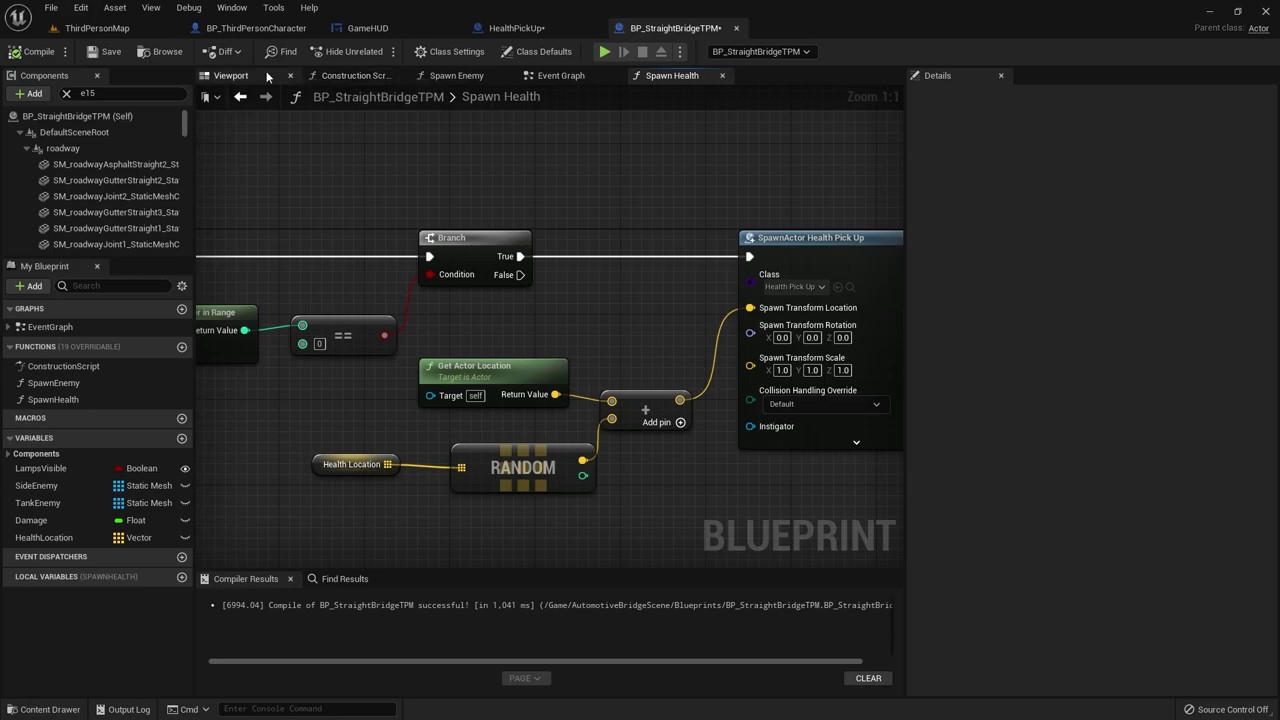
{"action": "left_click", "coordinate": [231, 76]}
{"action": "mouse_move", "coordinate": [443, 377]}
{"action": "left_mouse_down", "text": "alt"}
{"action": "mouse_move", "coordinate": [465, 305]}
{"action": "mouse_move", "coordinate": [651, 557]}
{"action": "left_mouse_up", "text": "alt"}
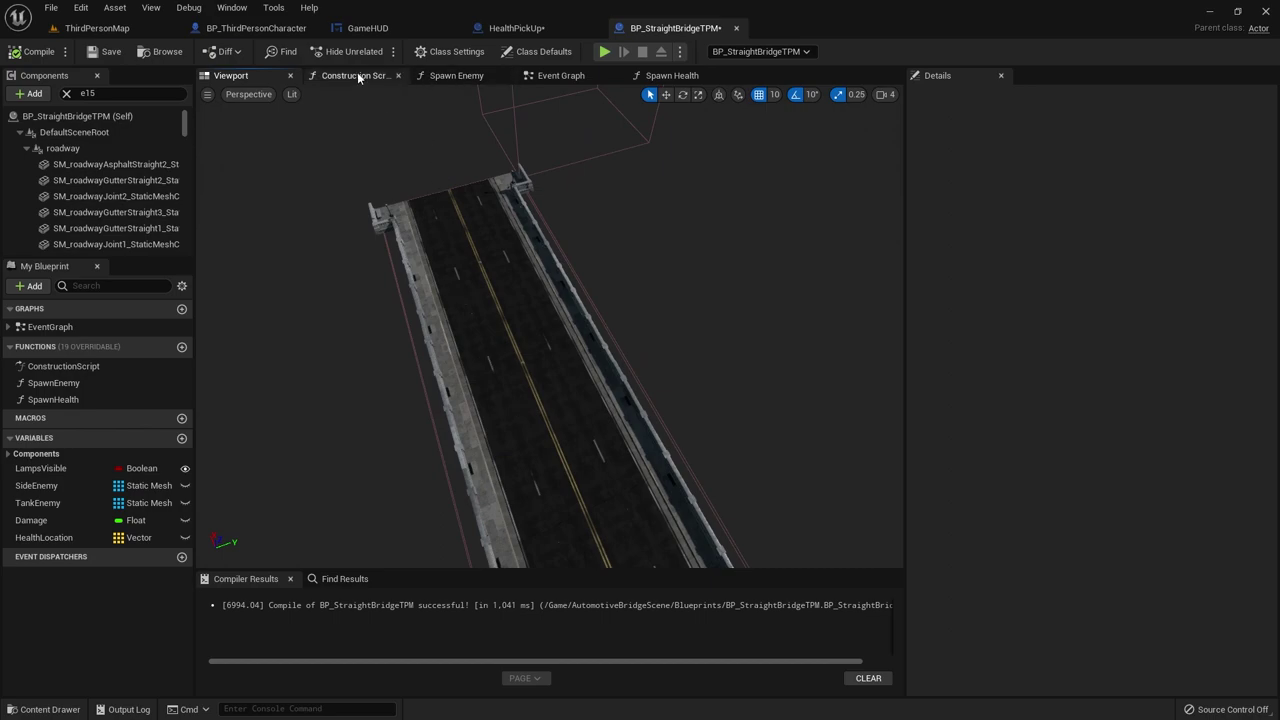
Step: Filter the Components list and select the E5 component
{"action": "left_click", "coordinate": [101, 91]}
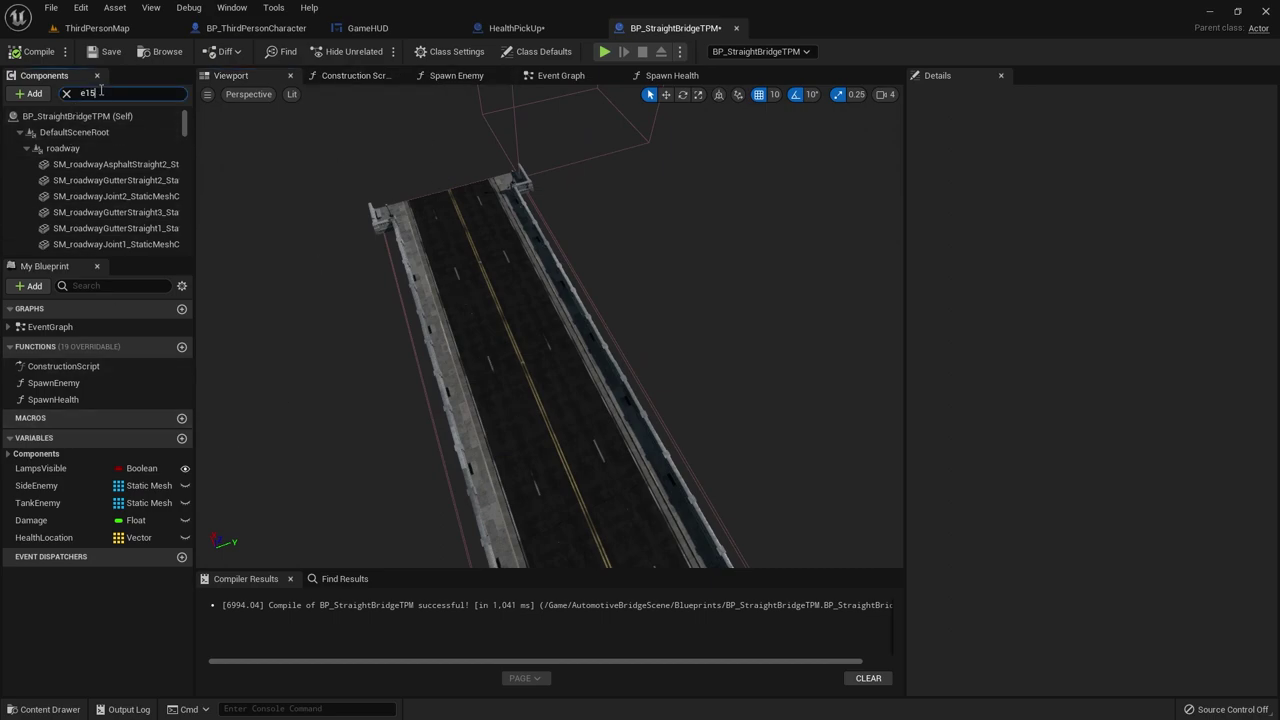
{"action": "type", "text": "e"}
{"action": "key", "text": "Return"}
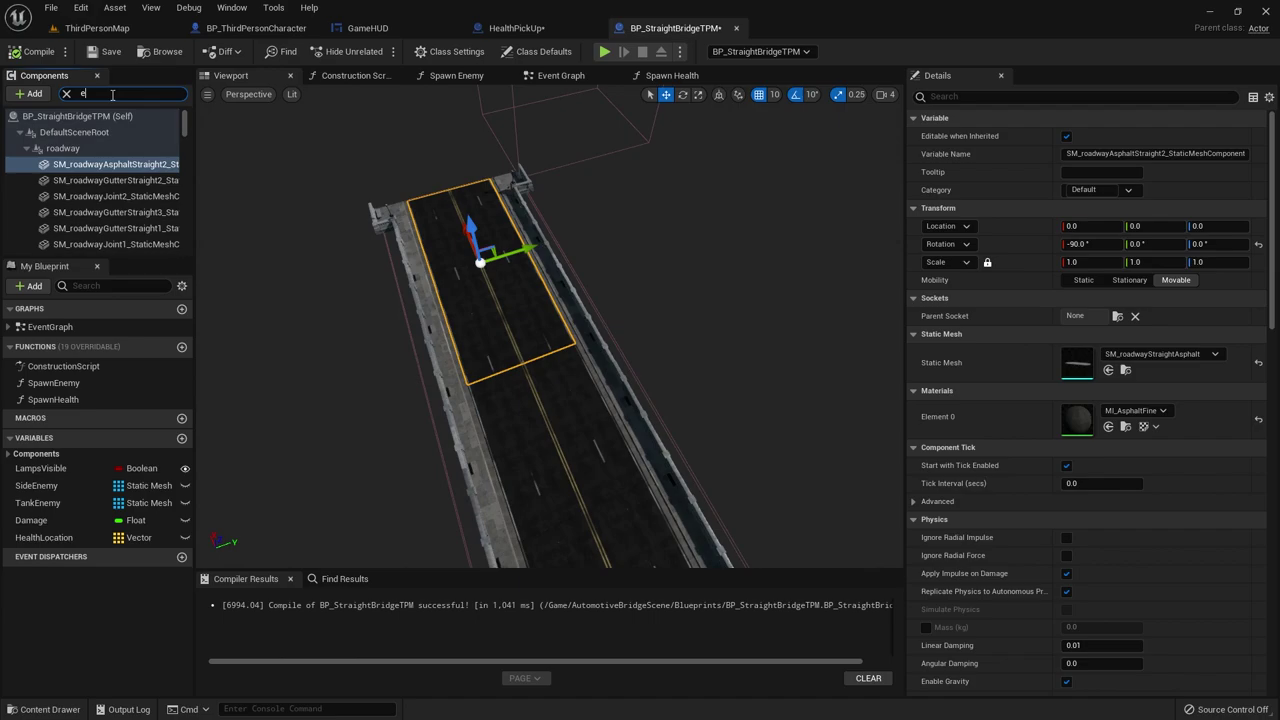
{"action": "type", "text": "15"}
{"action": "left_click", "coordinate": [60, 180]}
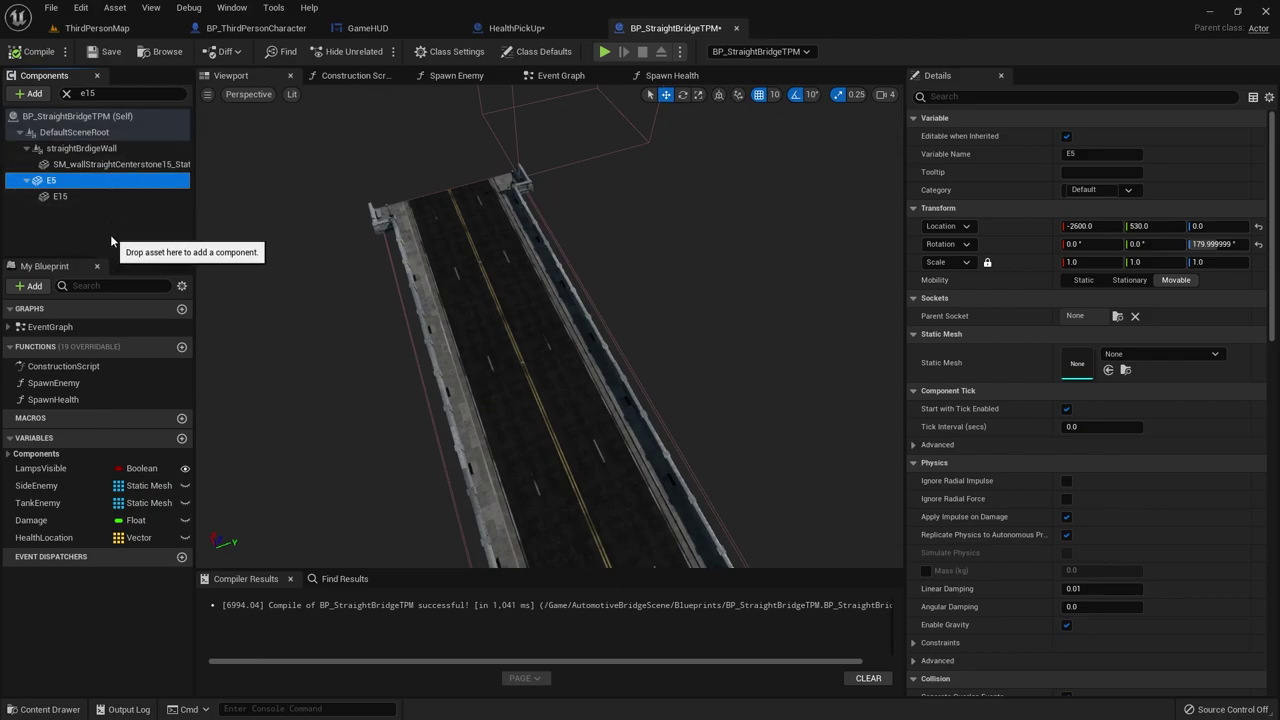
Step: Open HealthPickUp from ThirdPerson/Blueprints, then return to the bridge's Spawn Health graph
{"action": "key", "text": "ctrl+space"}
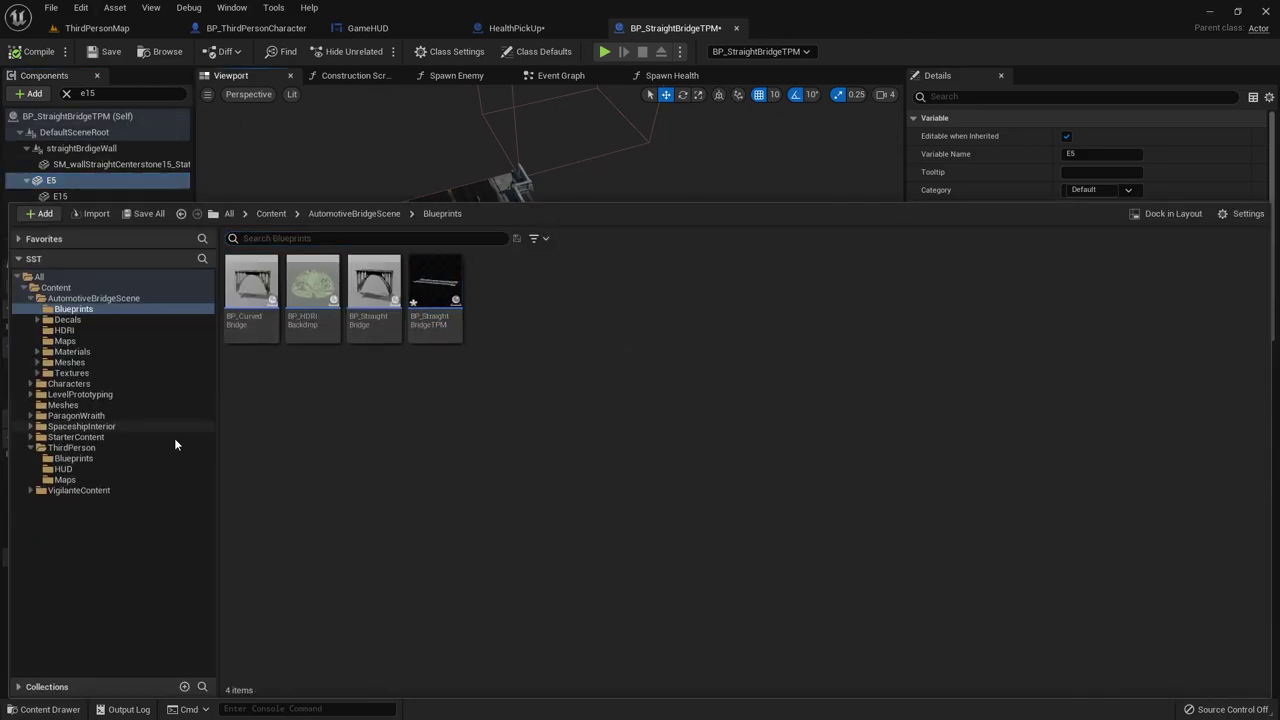
{"action": "left_click", "coordinate": [73, 458]}
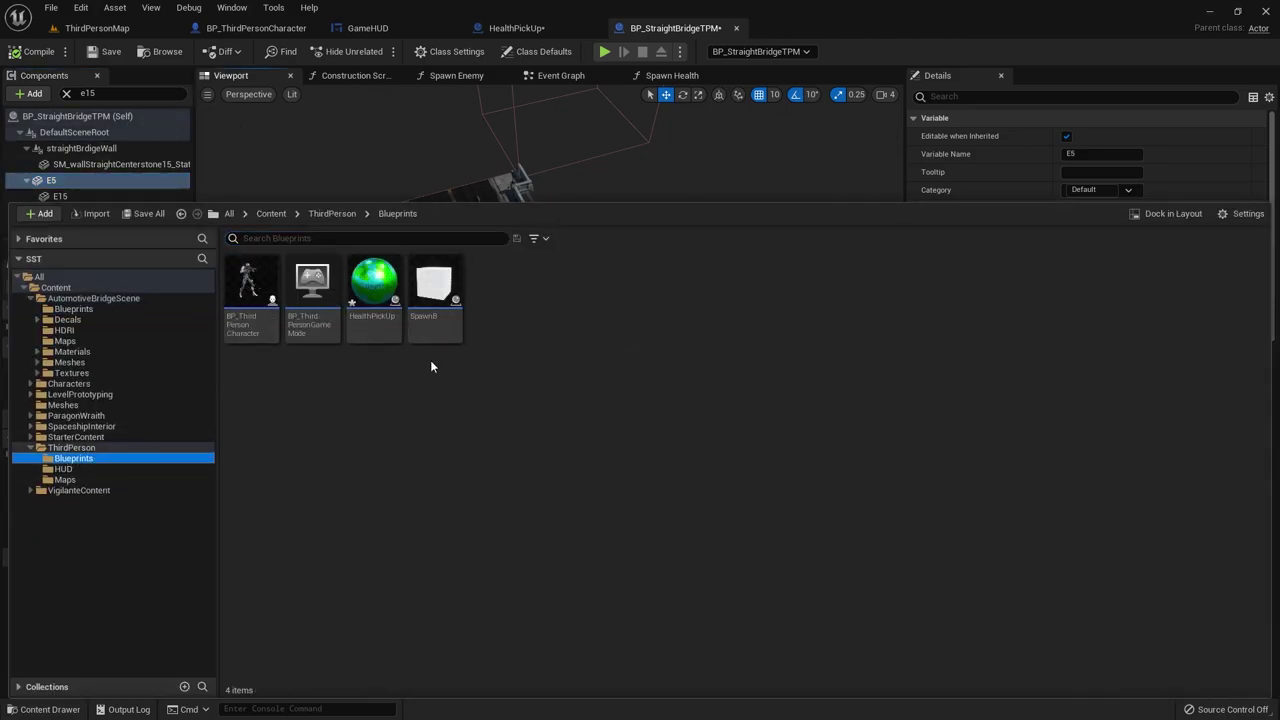
{"action": "left_click", "coordinate": [403, 183]}
{"action": "left_click", "coordinate": [557, 30]}
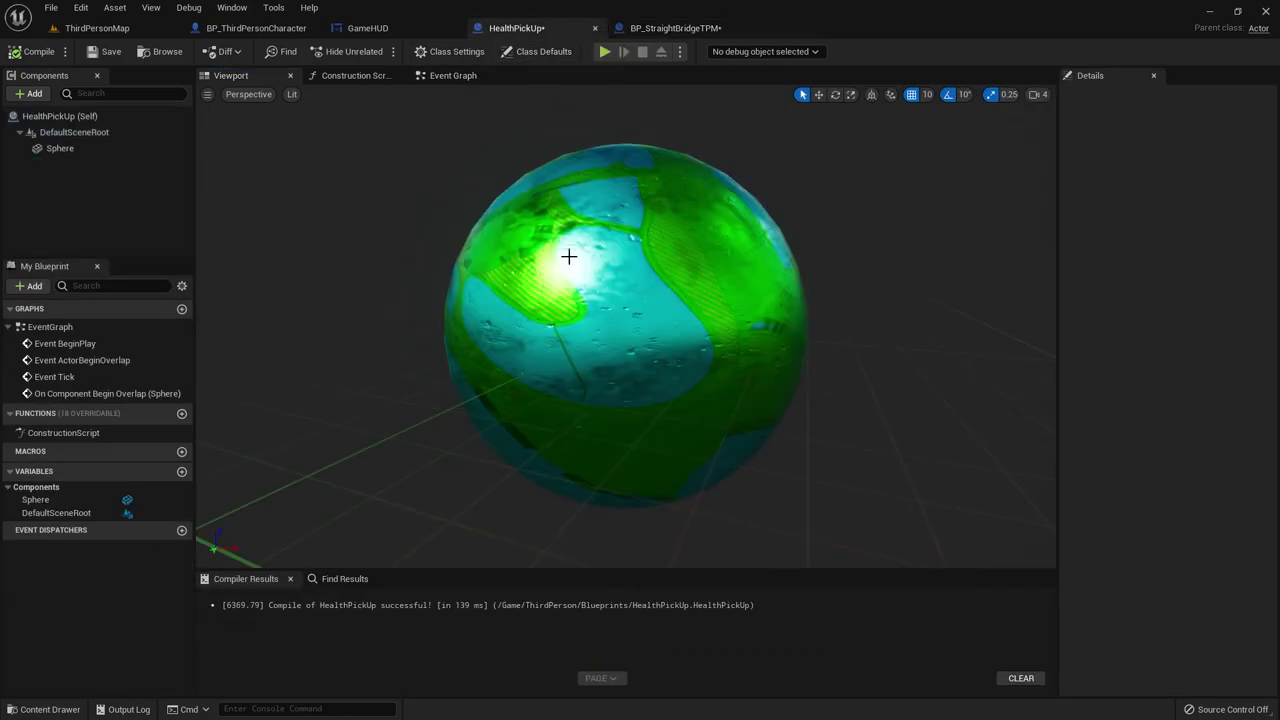
{"action": "left_click", "coordinate": [672, 28]}
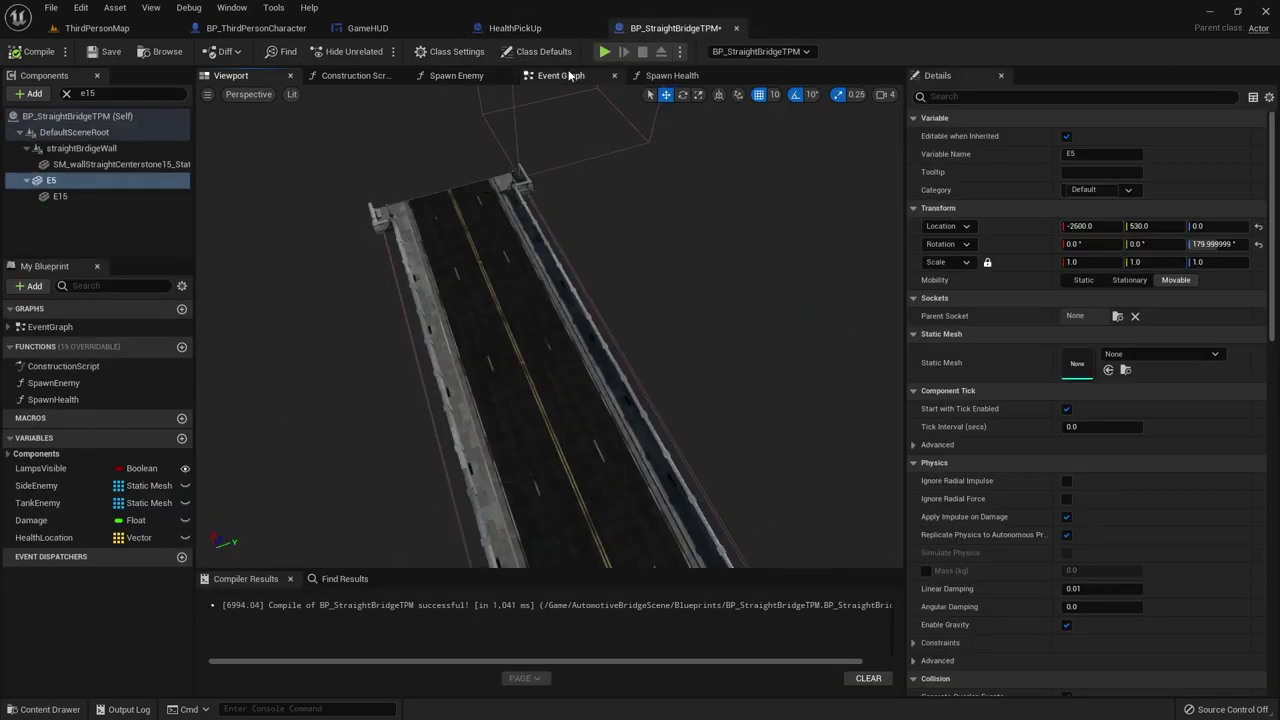
{"action": "left_click", "coordinate": [686, 80]}
Step: Inspect the Spawn Health graph's SpawnActor Health Pick Up node, then return to the Event Graph
{"action": "right_click_drag", "start_coordinate": [584, 327], "coordinate": [384, 267]}
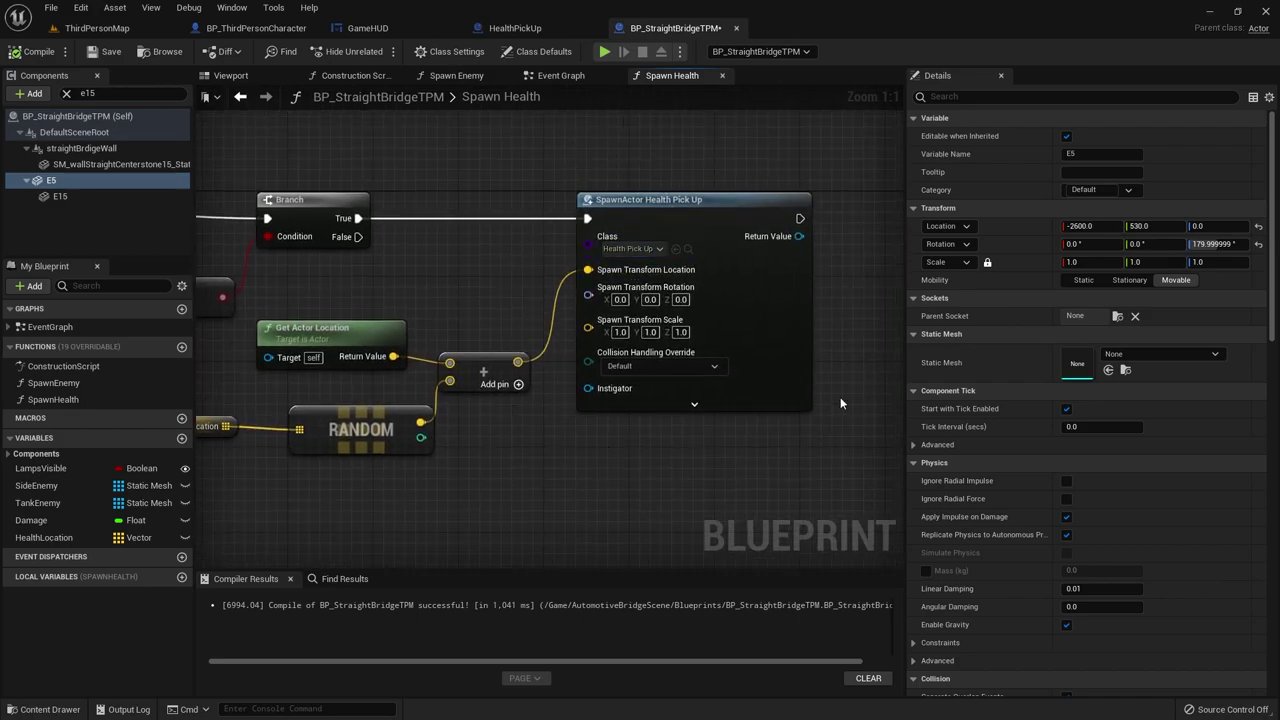
{"action": "key", "text": "ctrl+space"}
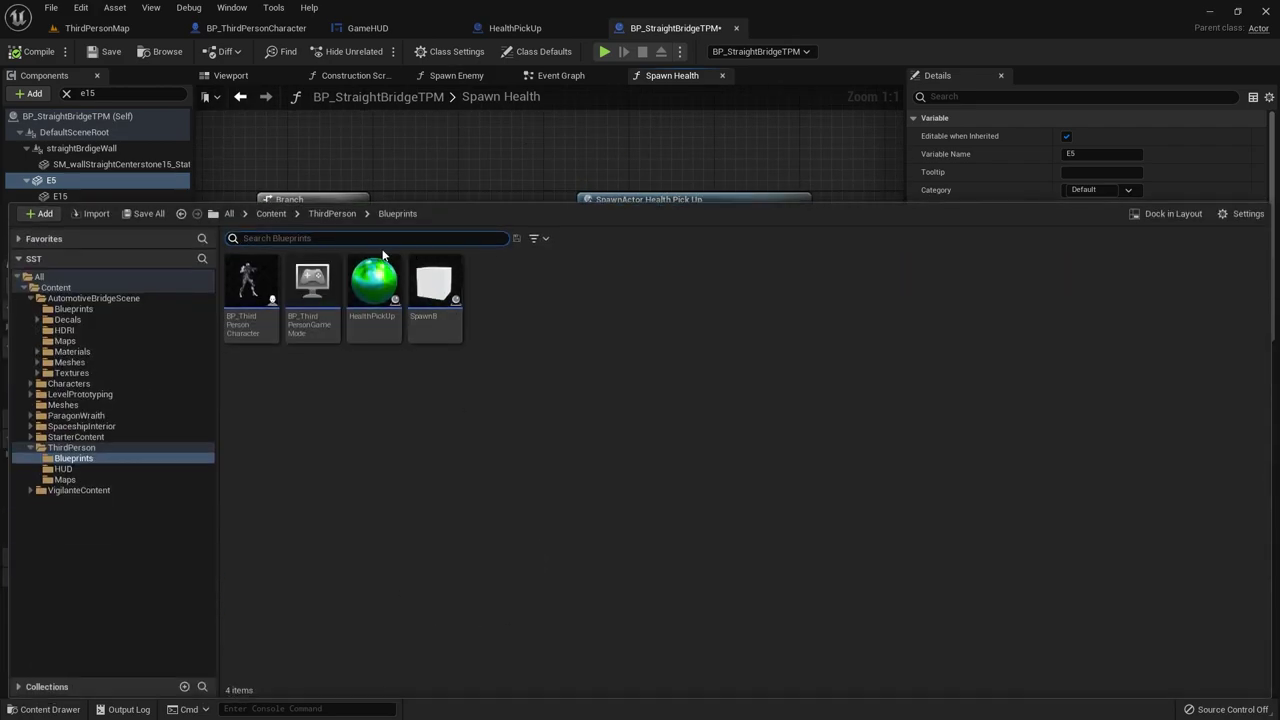
{"action": "left_click_drag", "start_coordinate": [373, 285], "coordinate": [362, 413]}
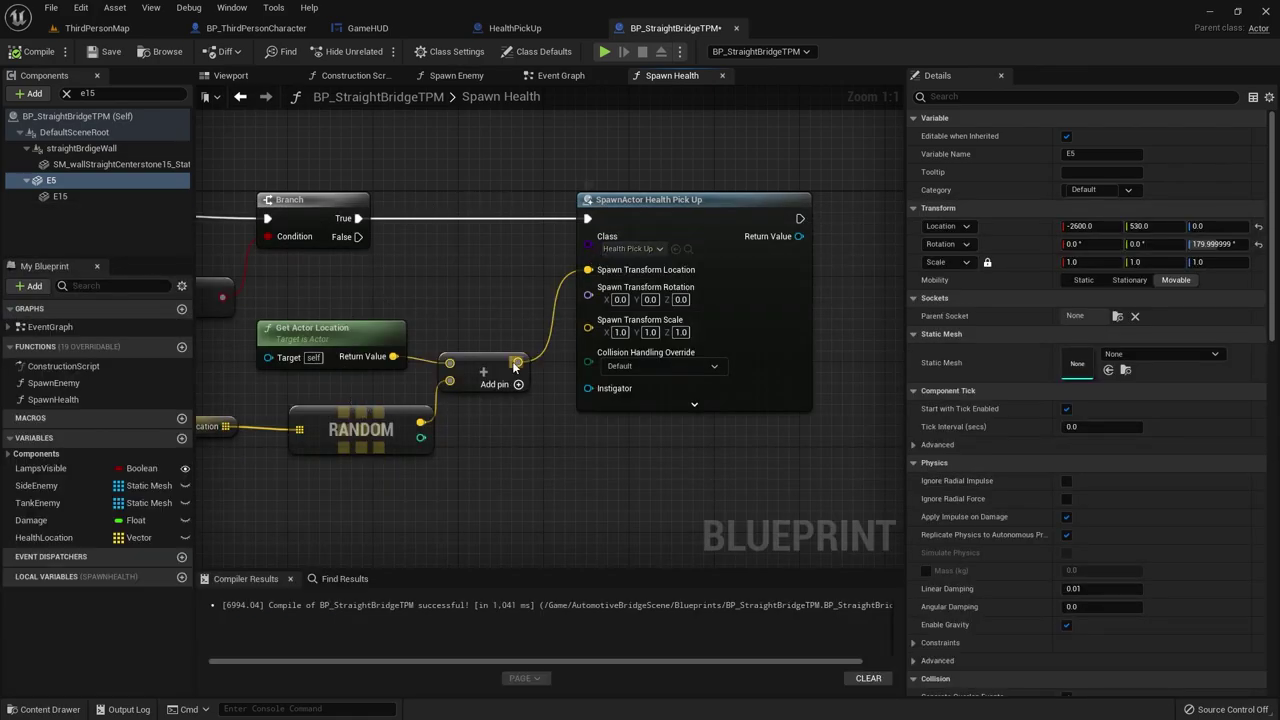
{"action": "right_click_drag", "start_coordinate": [501, 300], "coordinate": [579, 258]}
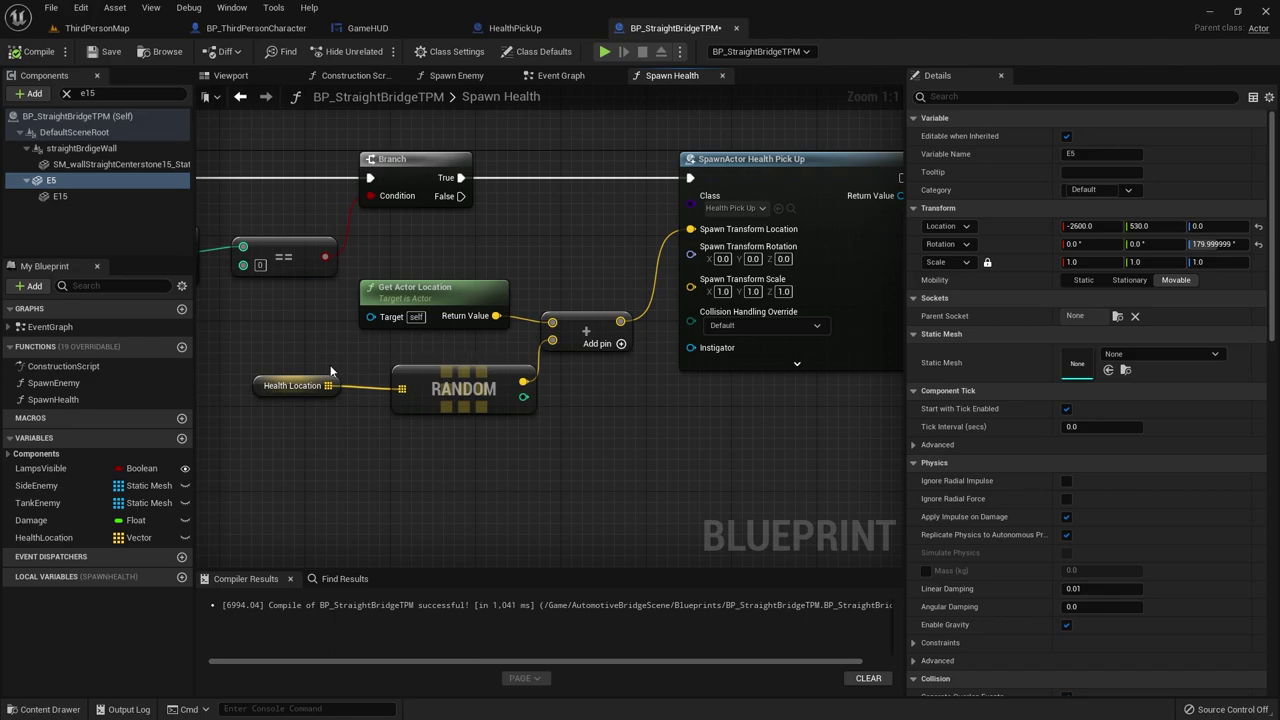
{"action": "left_click", "coordinate": [470, 305]}
{"action": "left_click", "coordinate": [585, 264]}
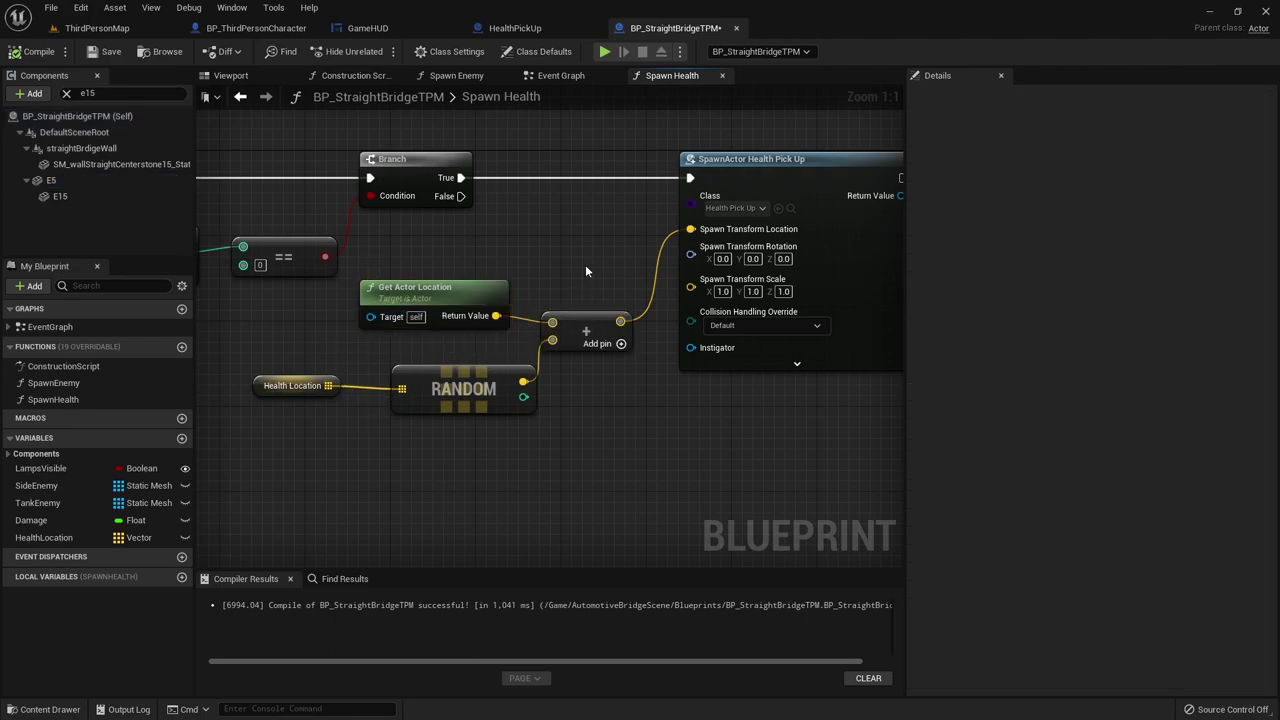
{"action": "left_click", "coordinate": [711, 157]}
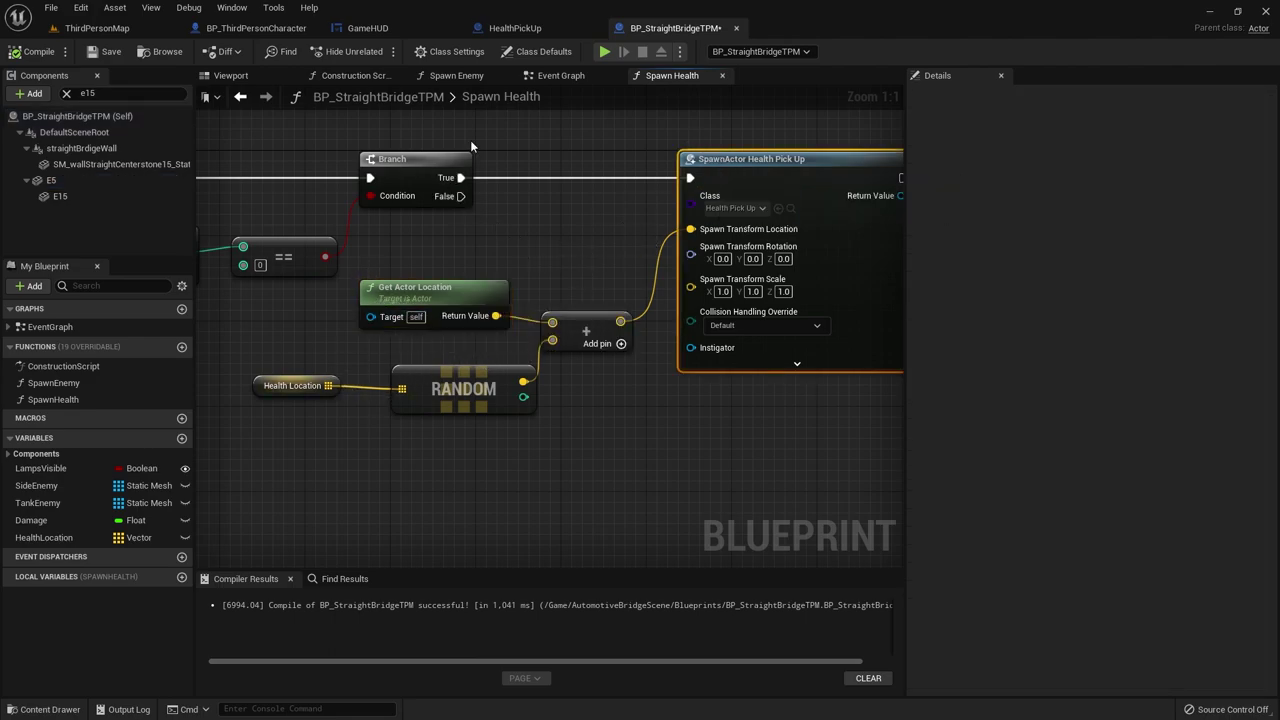
{"action": "left_click", "coordinate": [560, 76]}
Step: Review the Event Graph's Spawn Health, Spawn Enemy, OnActorBeginOverlap and Apply Damage nodes
{"action": "right_click_drag", "start_coordinate": [510, 425], "coordinate": [458, 373]}
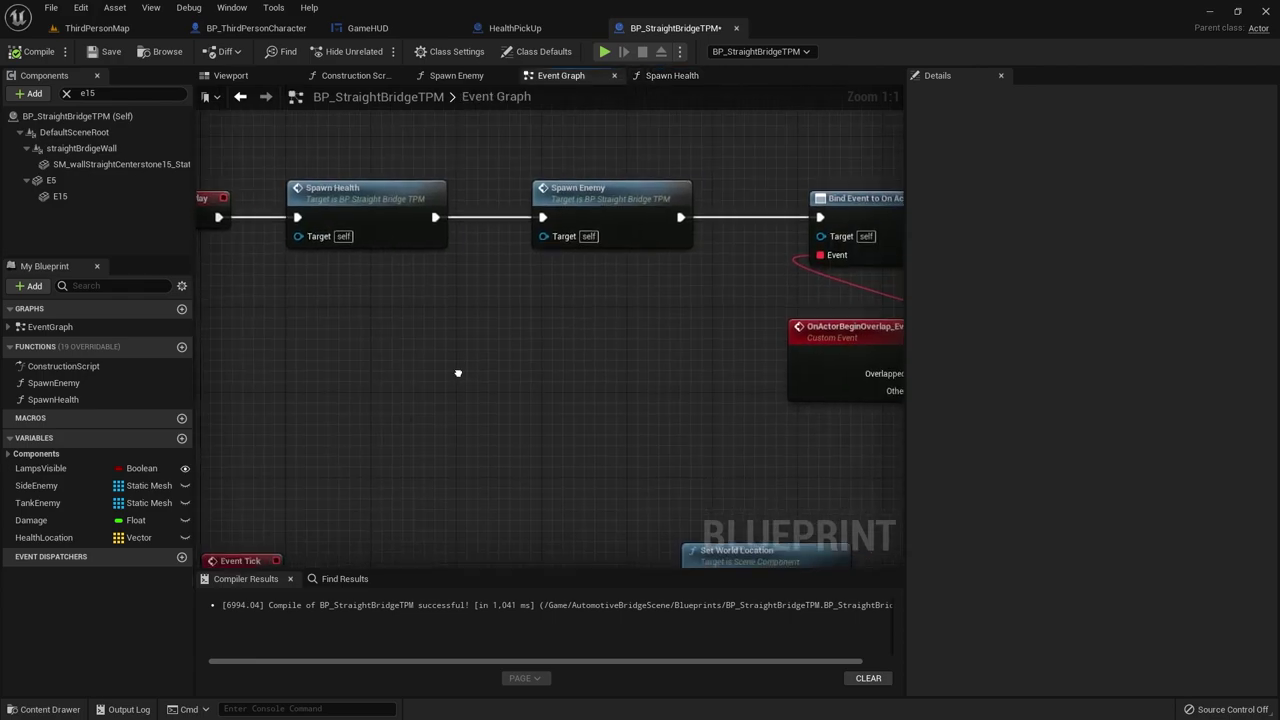
{"action": "left_click", "coordinate": [390, 221]}
{"action": "left_click", "coordinate": [665, 212]}
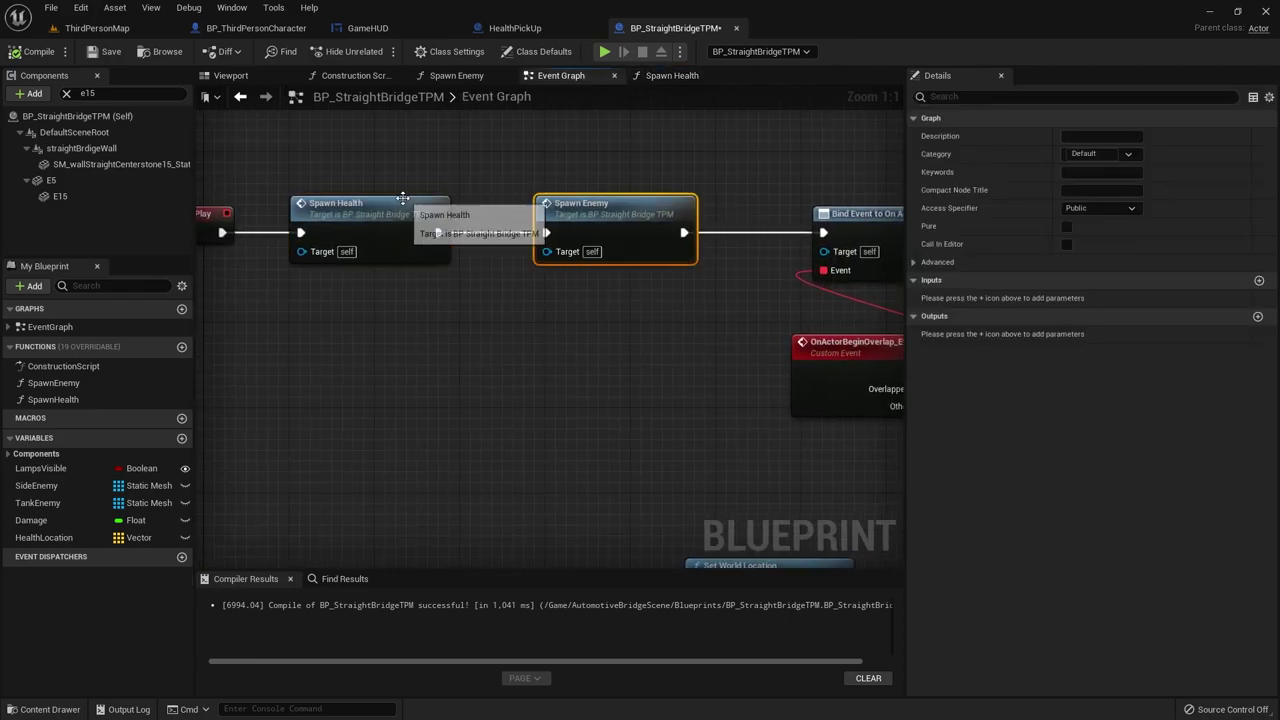
{"action": "left_click", "coordinate": [403, 197]}
{"action": "right_click_drag", "start_coordinate": [706, 346], "coordinate": [519, 316]}
{"action": "left_click", "coordinate": [690, 315]}
{"action": "left_click", "coordinate": [462, 252]}
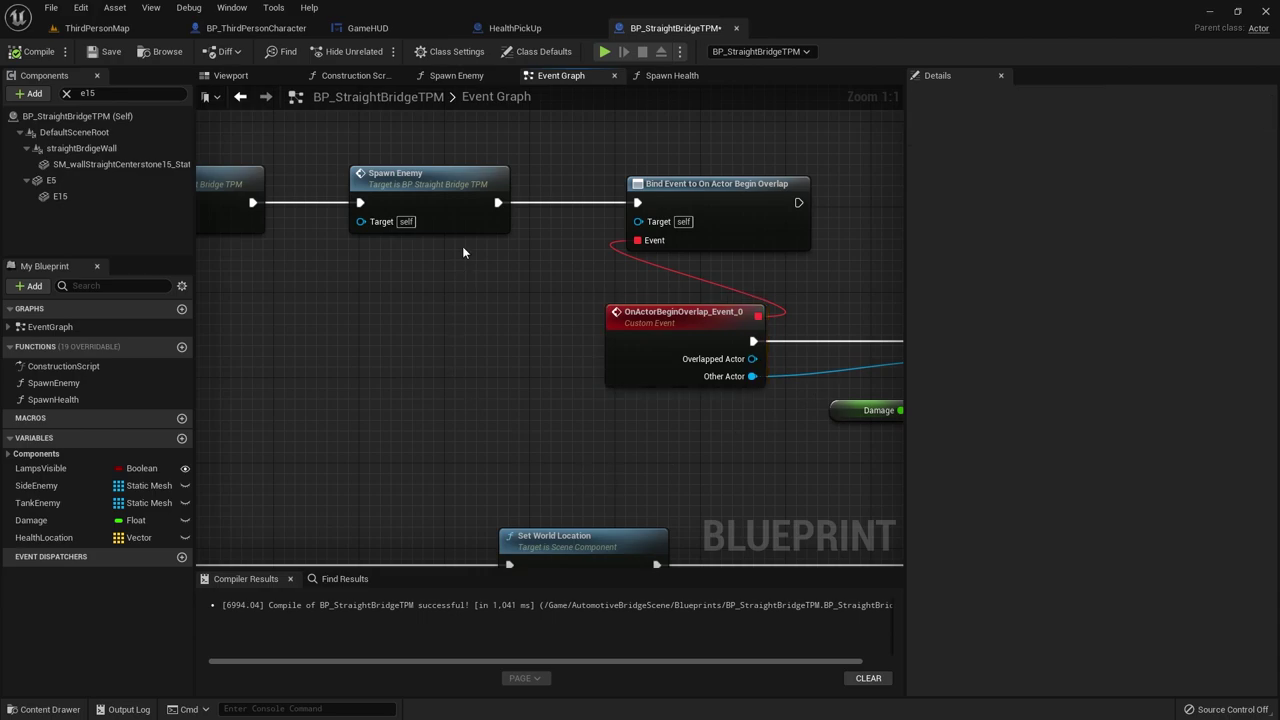
{"action": "right_click_drag", "start_coordinate": [462, 252], "coordinate": [200, 212]}
{"action": "right_click_drag", "start_coordinate": [400, 397], "coordinate": [778, 494]}
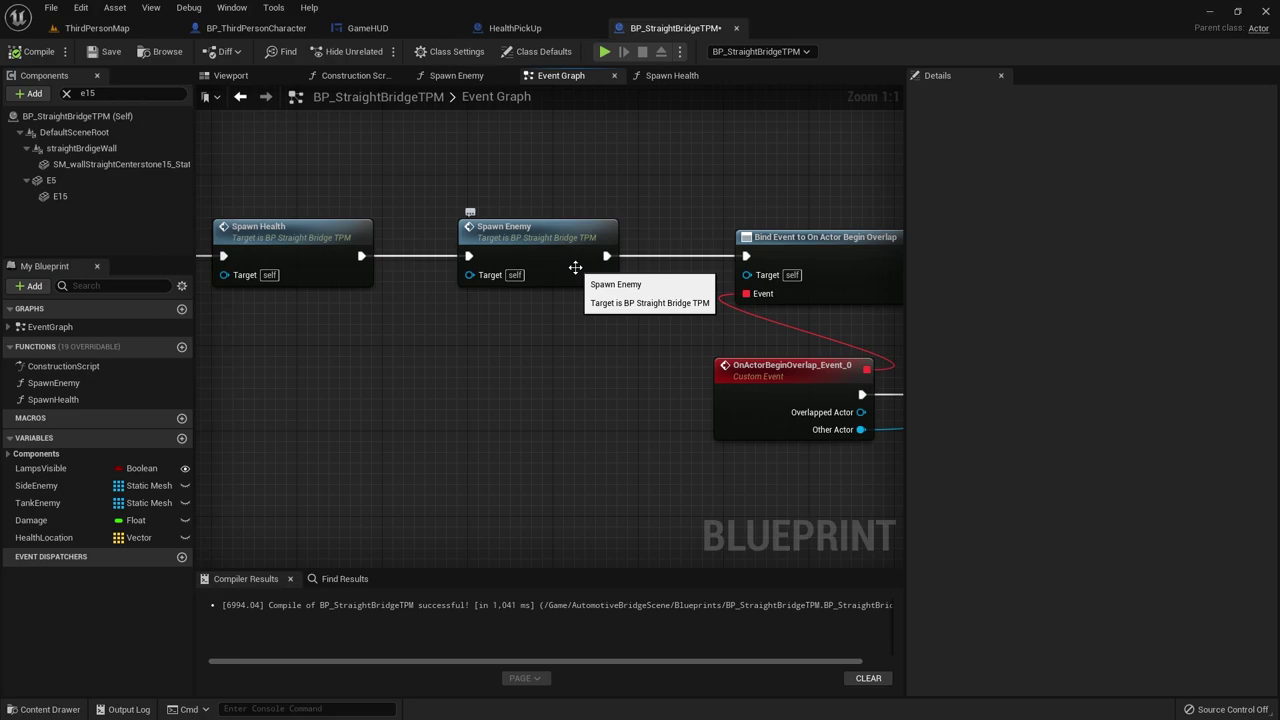
Step: Frame BP_StraightBridgeTPM in the ThirdPersonMap viewport, looking down the bridge over the water
{"action": "left_click", "coordinate": [267, 30]}
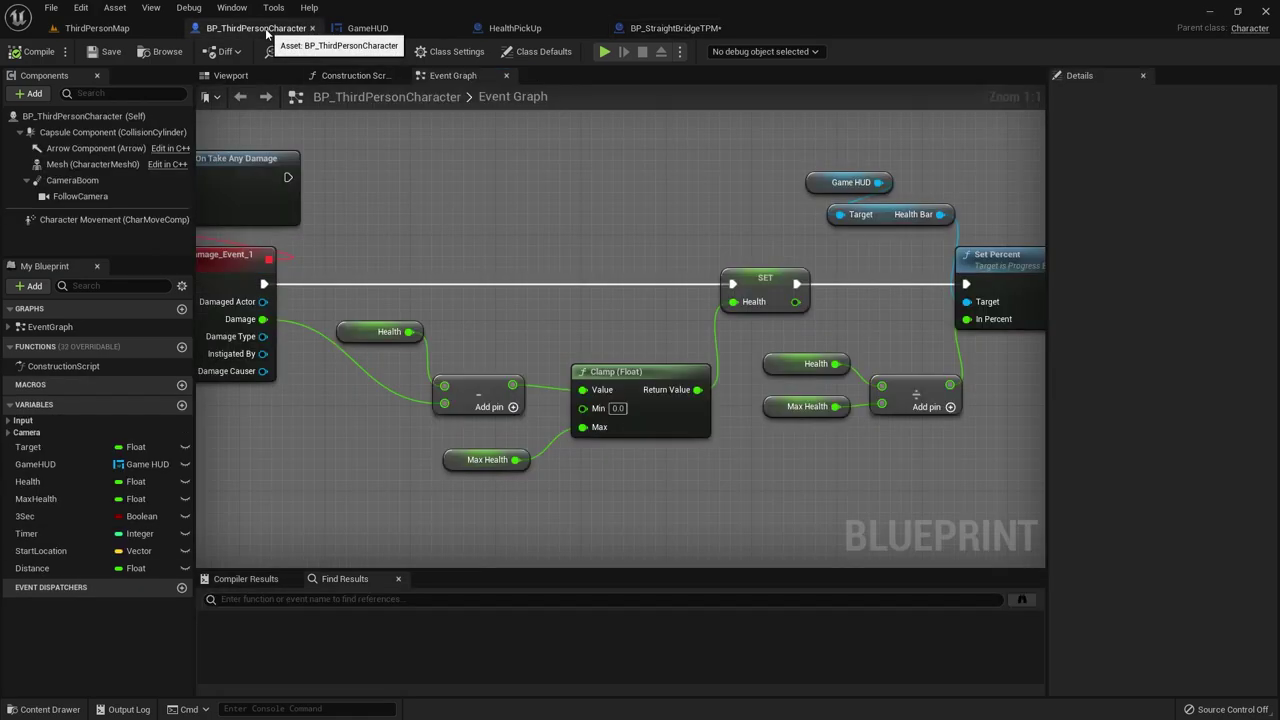
{"action": "left_click", "coordinate": [128, 29]}
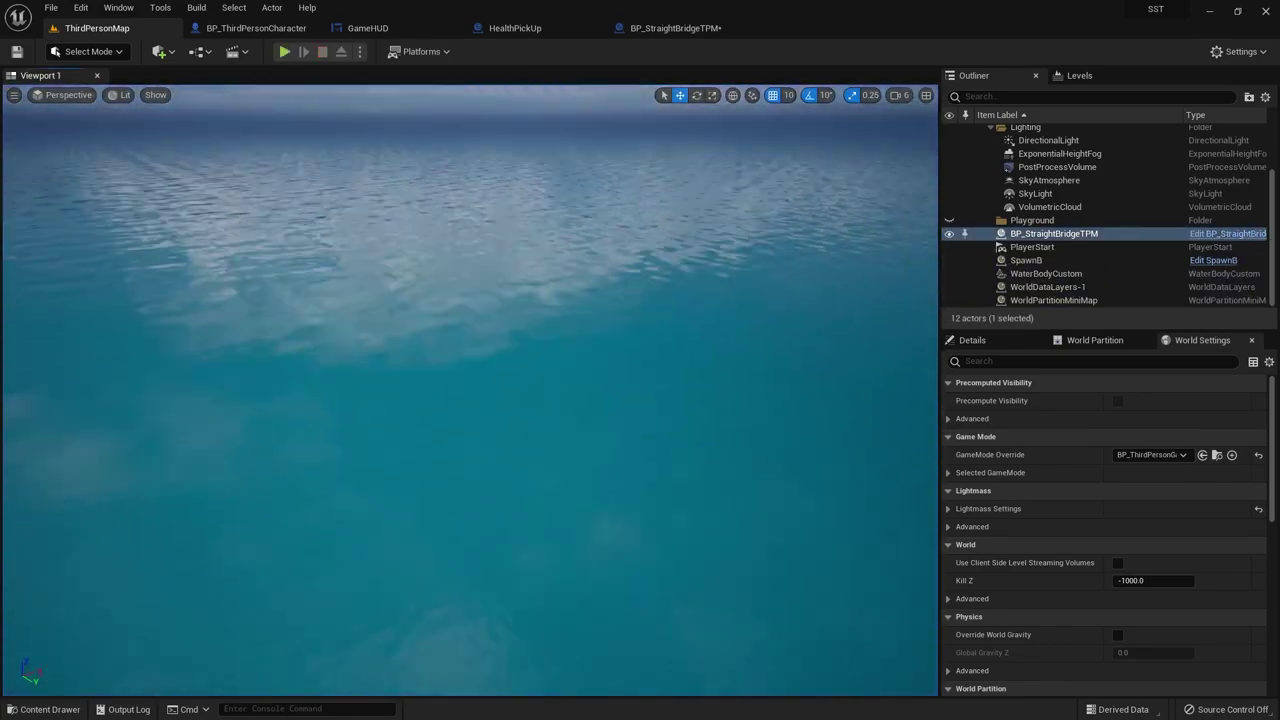
{"action": "key", "text": "f"}
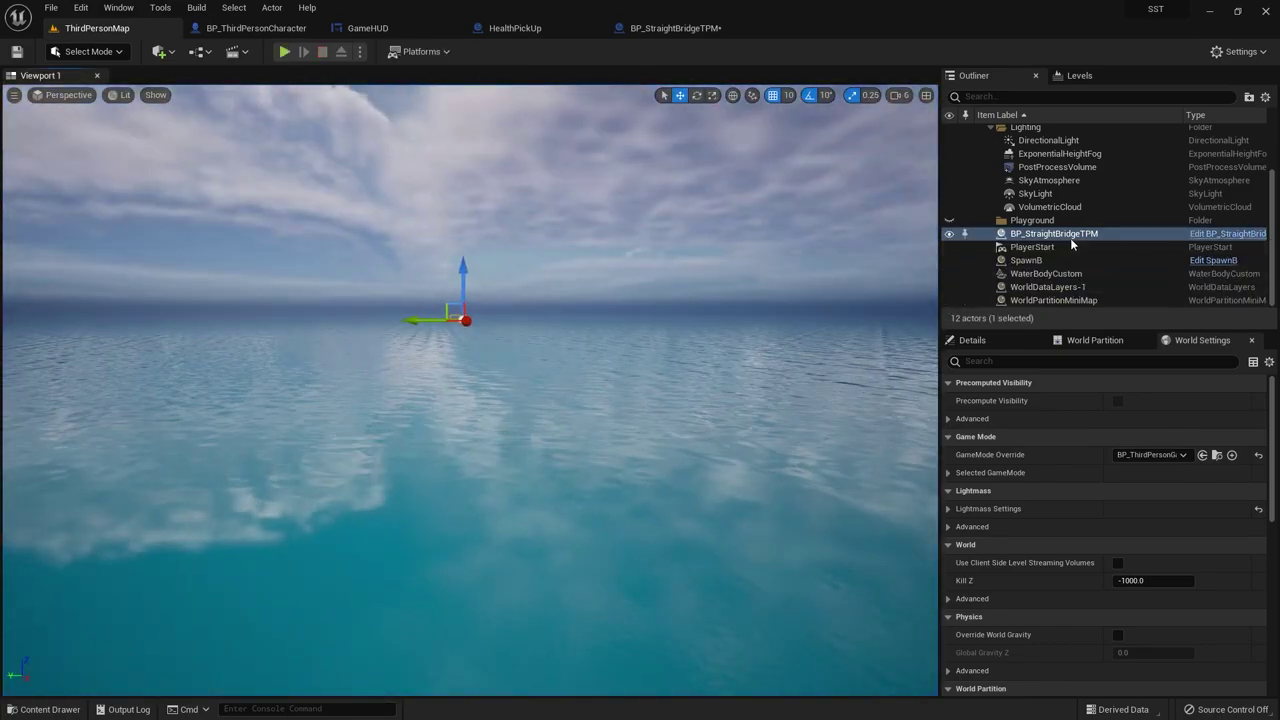
{"action": "double_click", "coordinate": [1070, 235]}
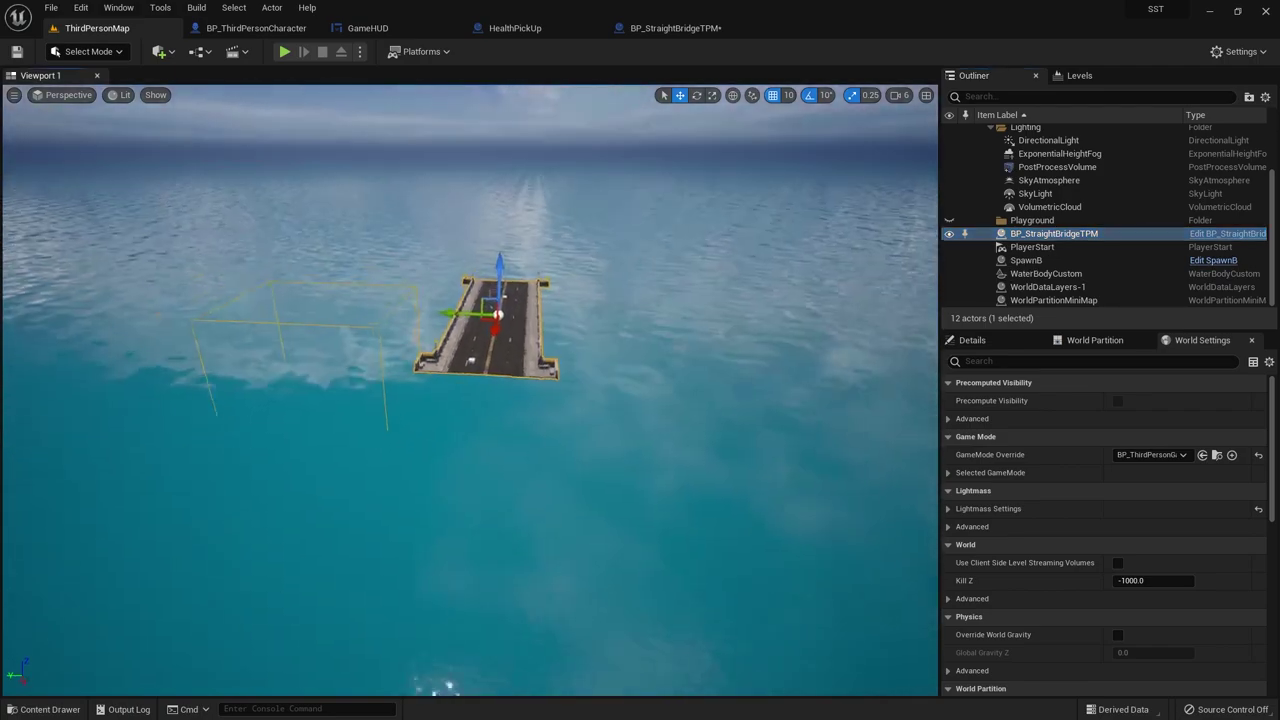
{"action": "right_click_drag", "start_coordinate": [447, 688], "coordinate": [300, 600]}
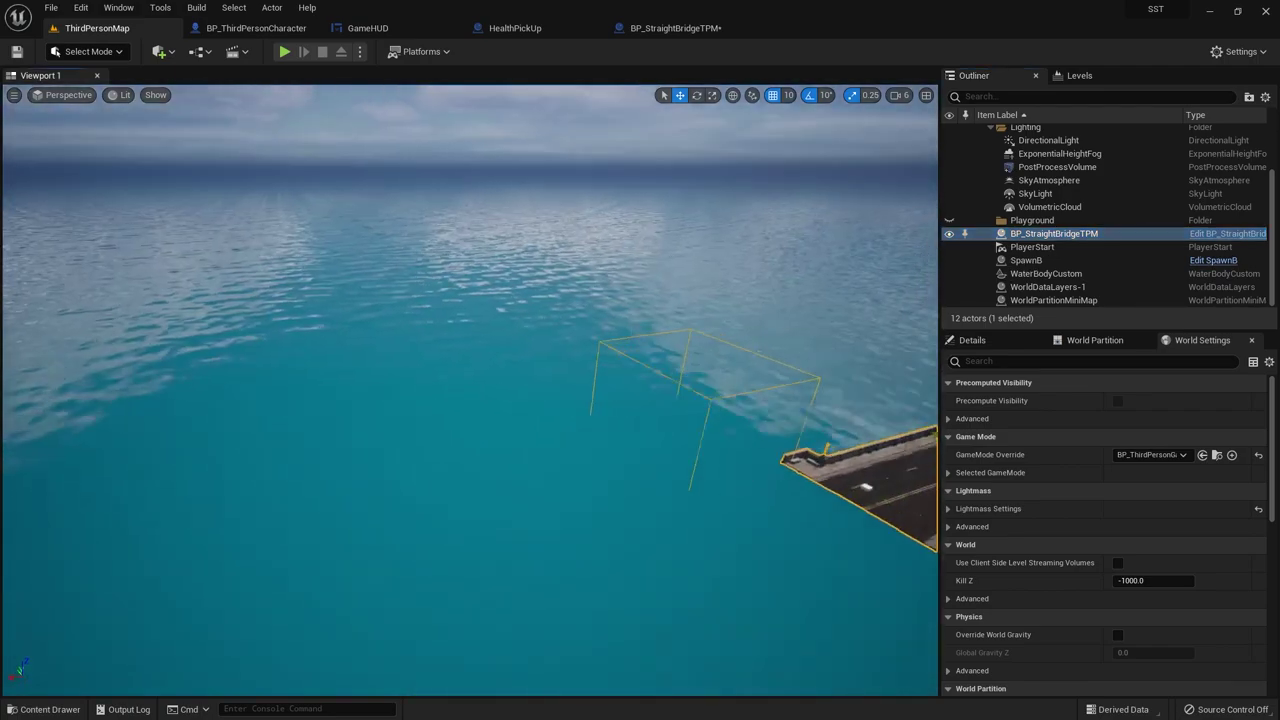
{"action": "key", "text": "f"}
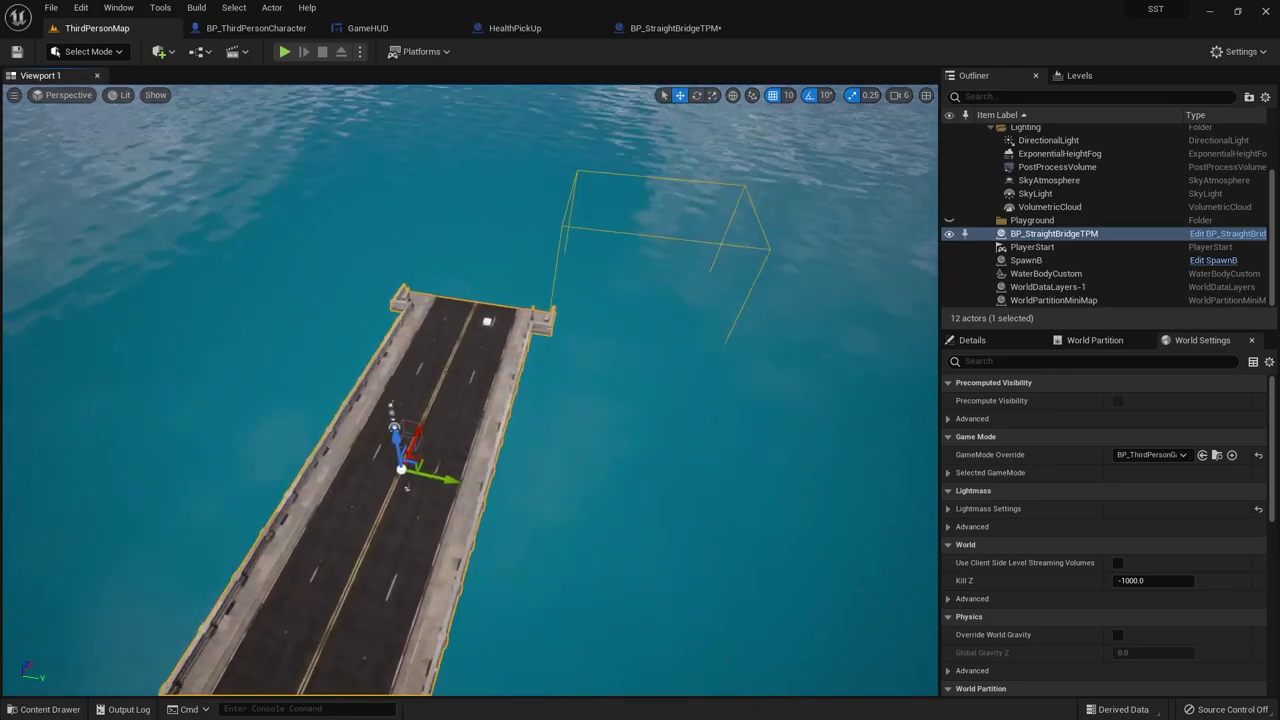
{"action": "right_click_drag", "start_coordinate": [308, 354], "coordinate": [250, 354]}
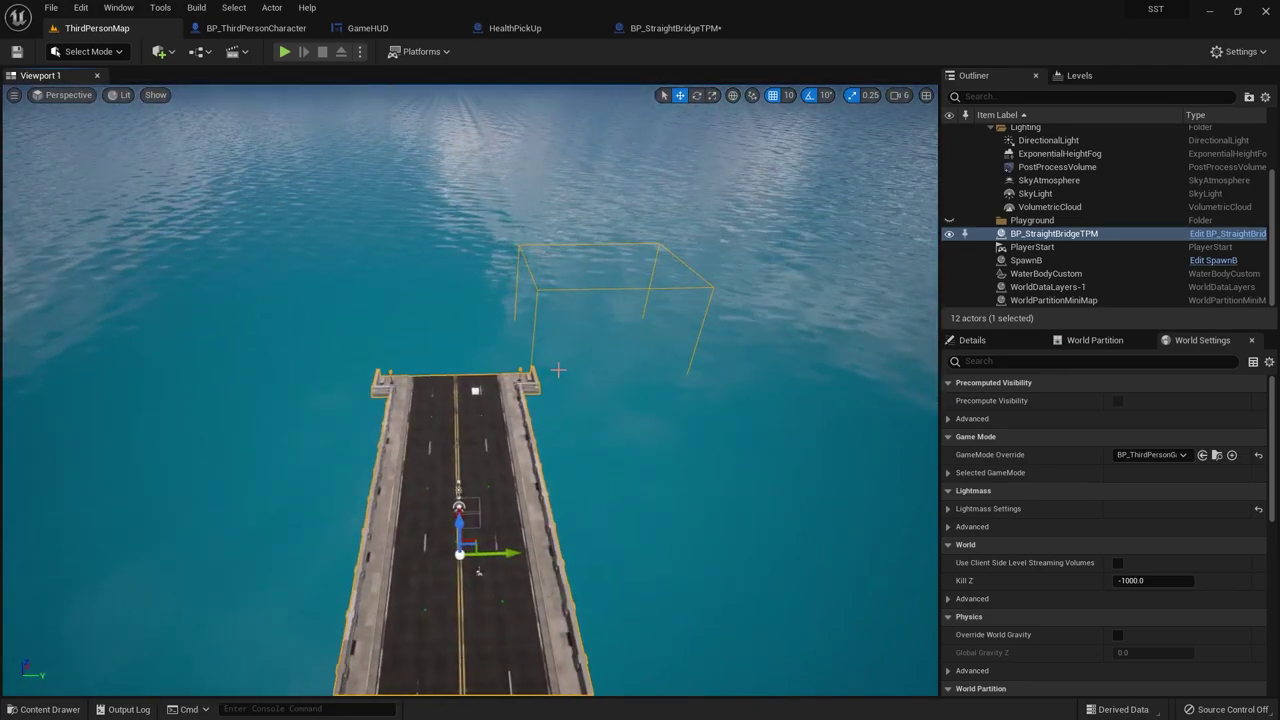